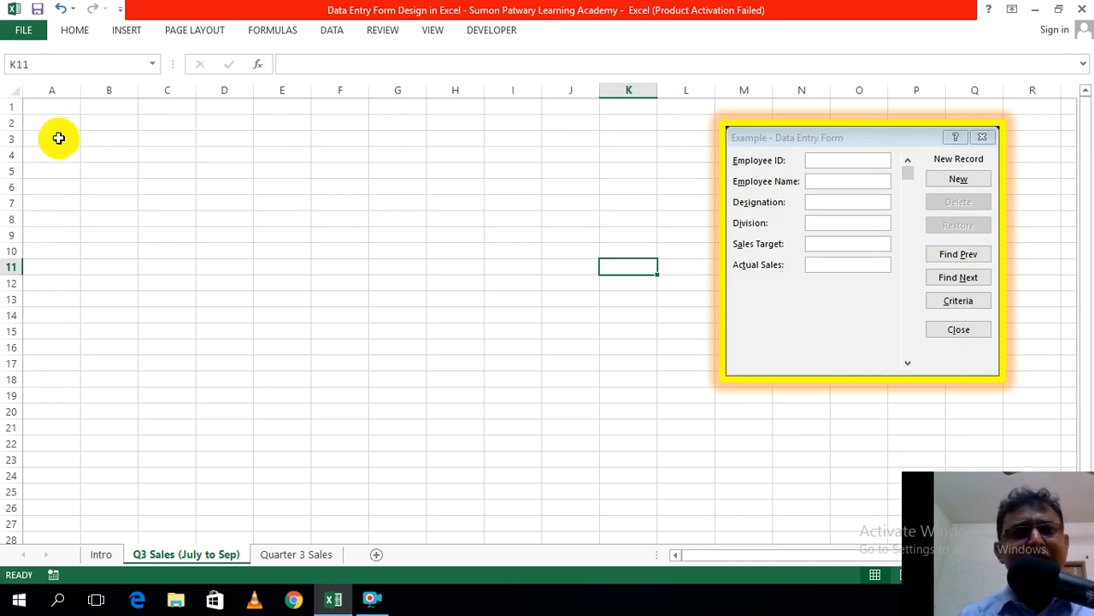
click(49, 103)
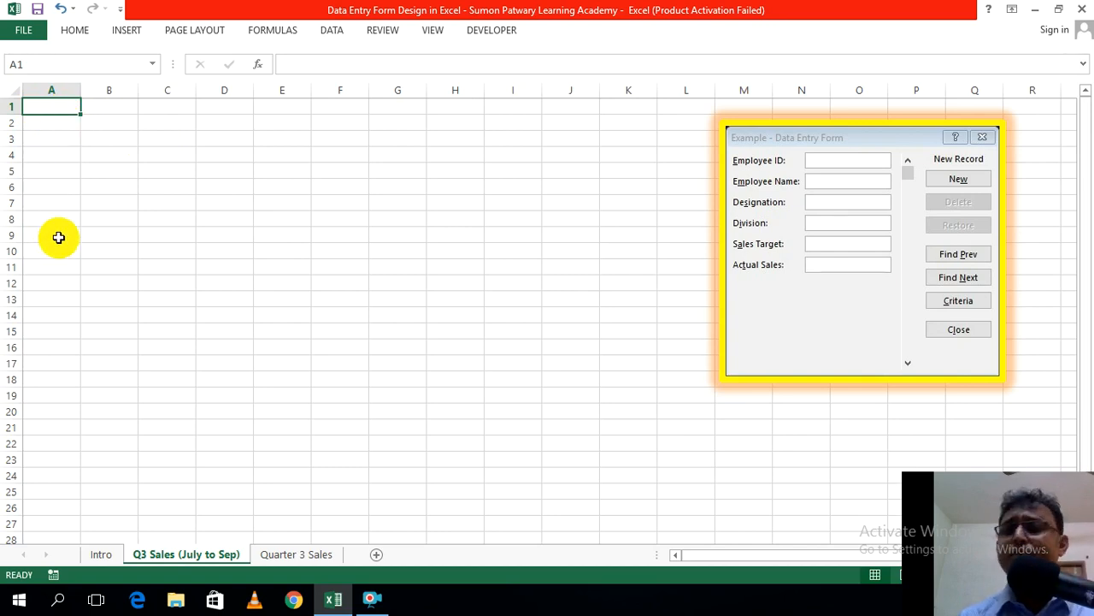
click(159, 175)
click(46, 103)
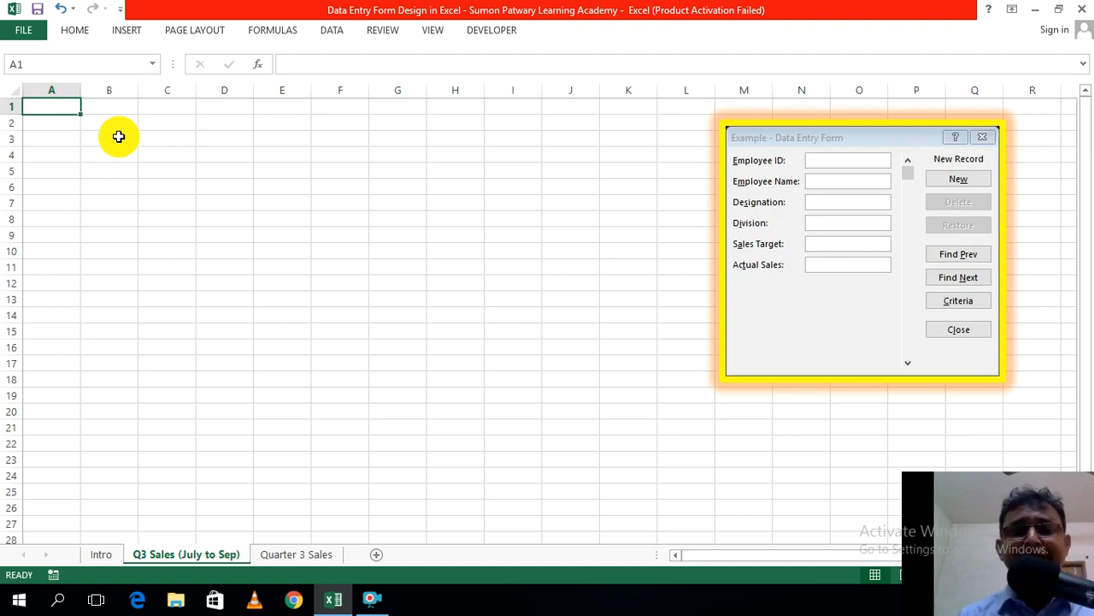
click(176, 186)
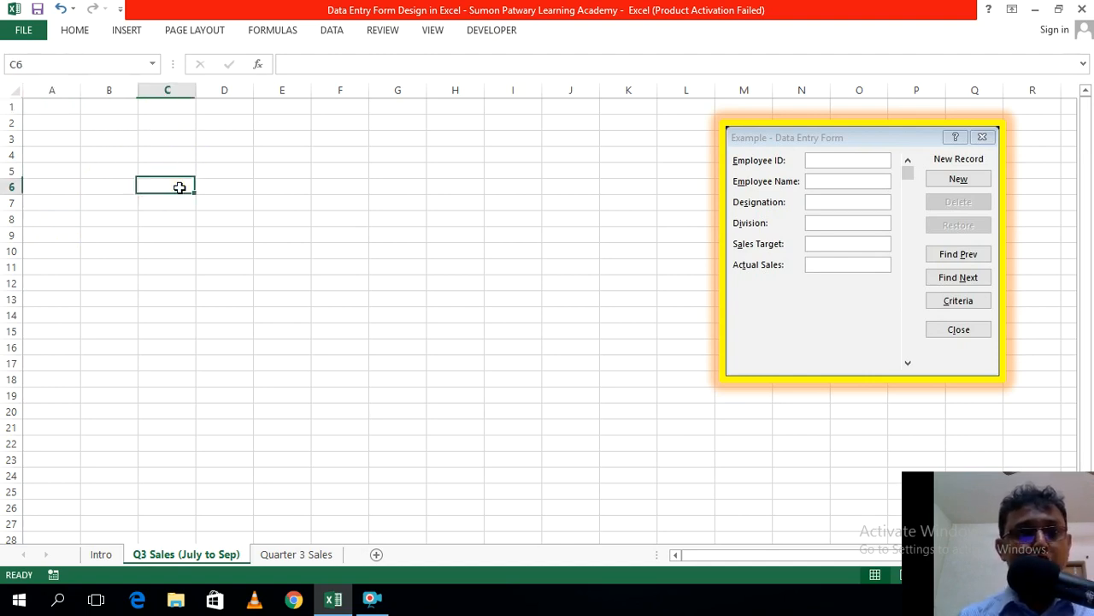
click(280, 222)
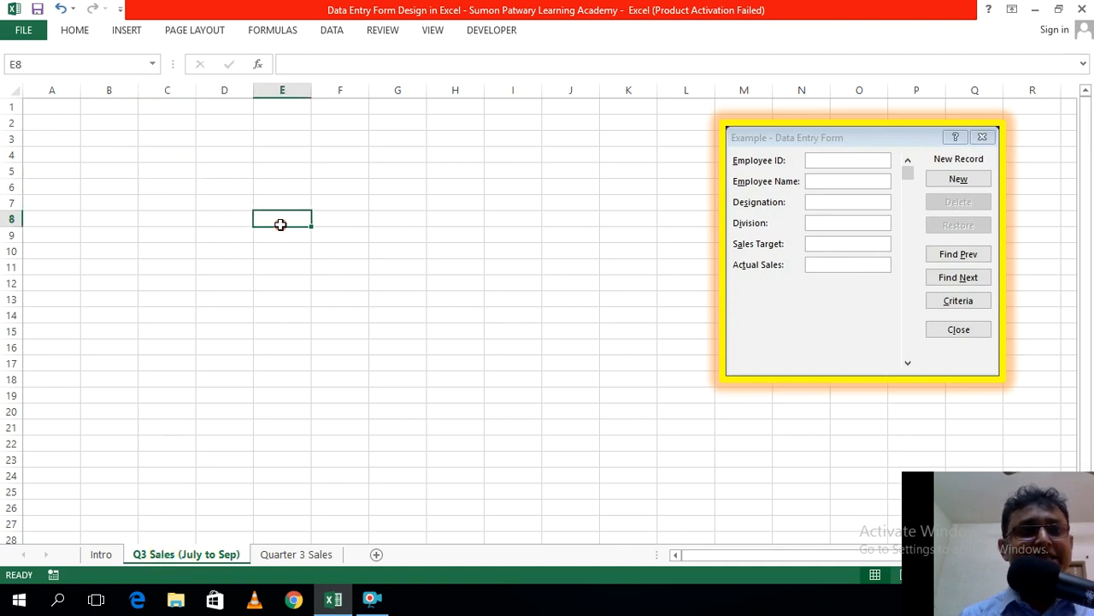
Step: Enter the column headings "Employee ID" in cell A1 and "Employee Name" in cell B1 of the Q3 Sales sheet
click(60, 106)
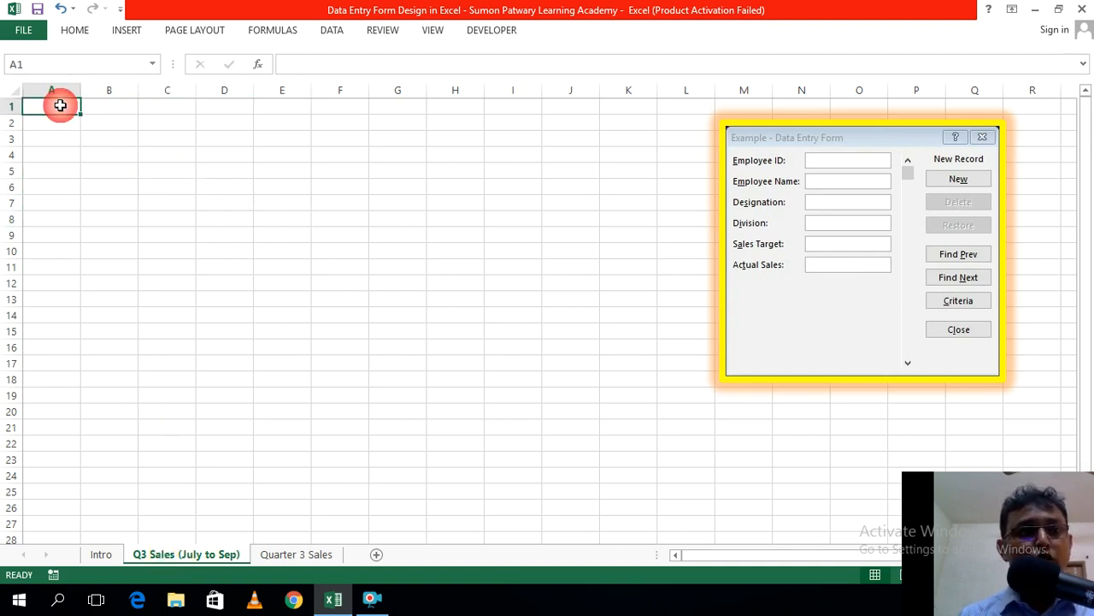
text(E)
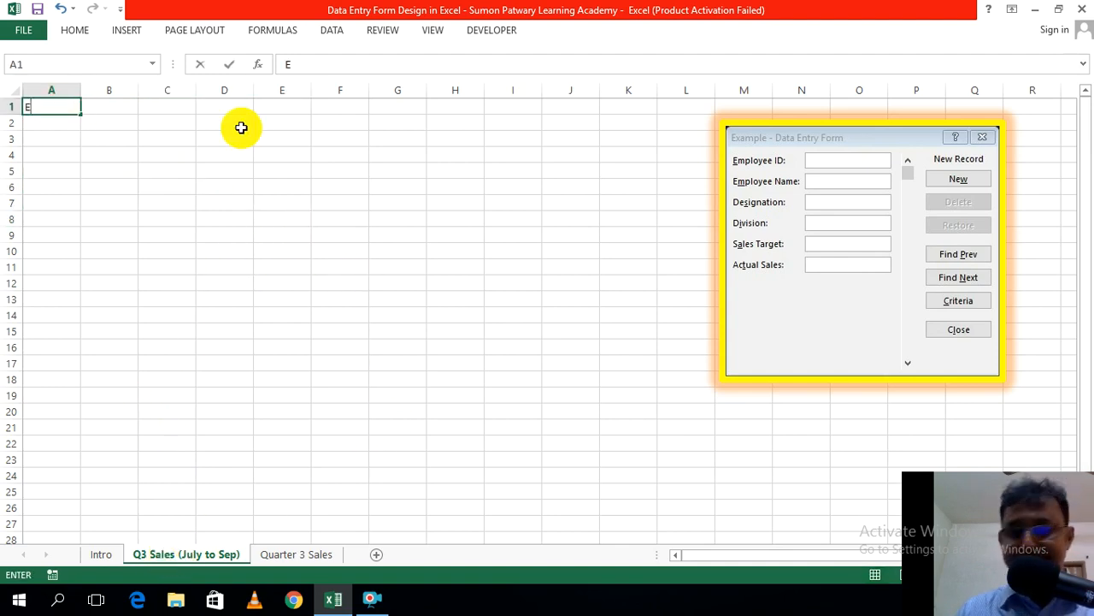
text(mploy)
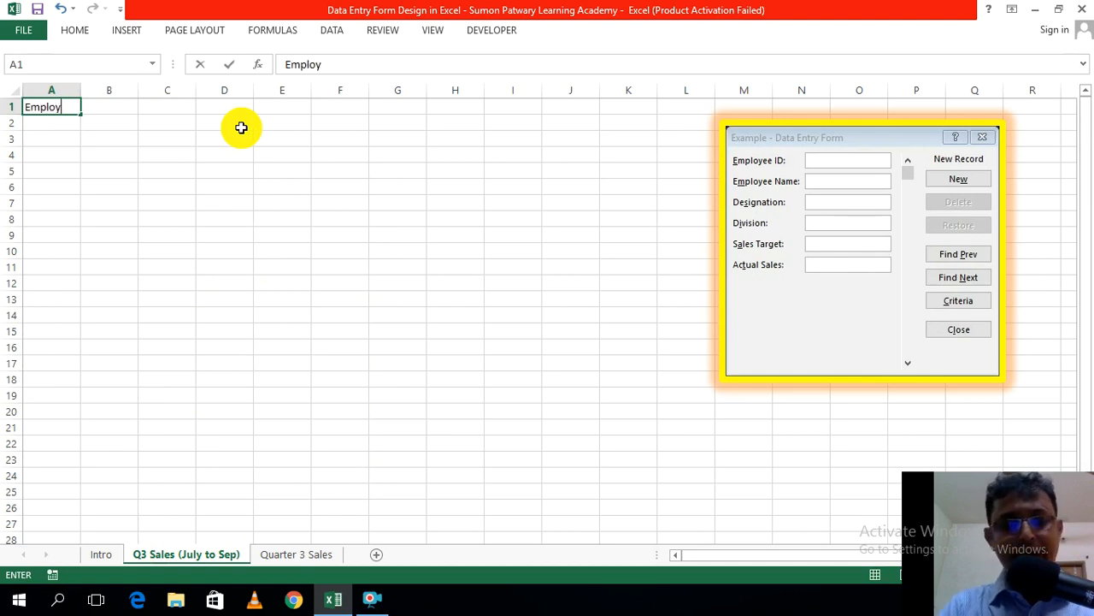
text(ee ID)
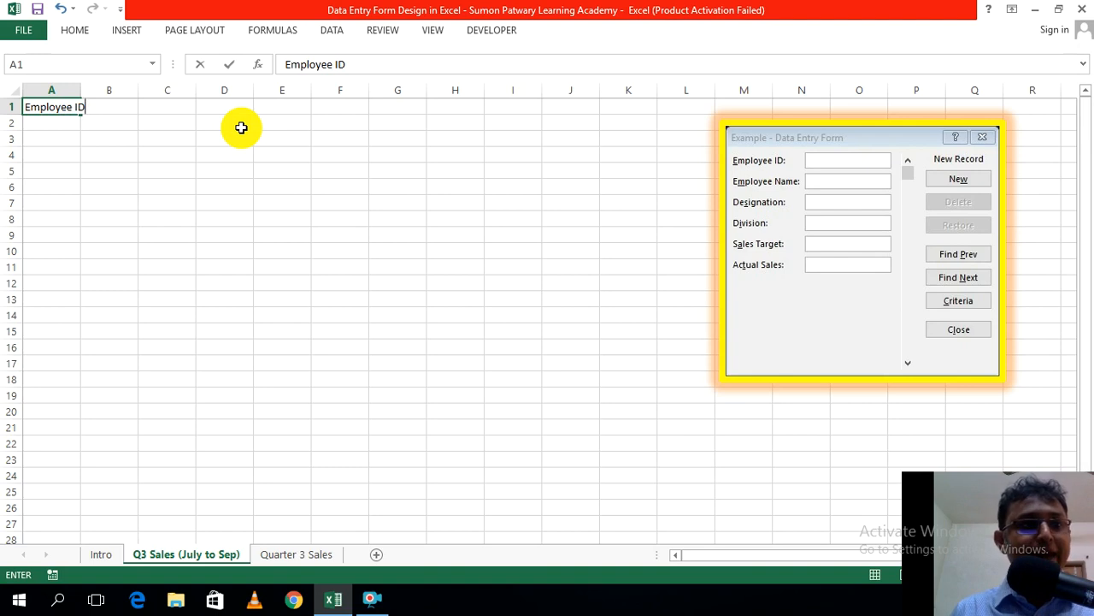
key(Tab)
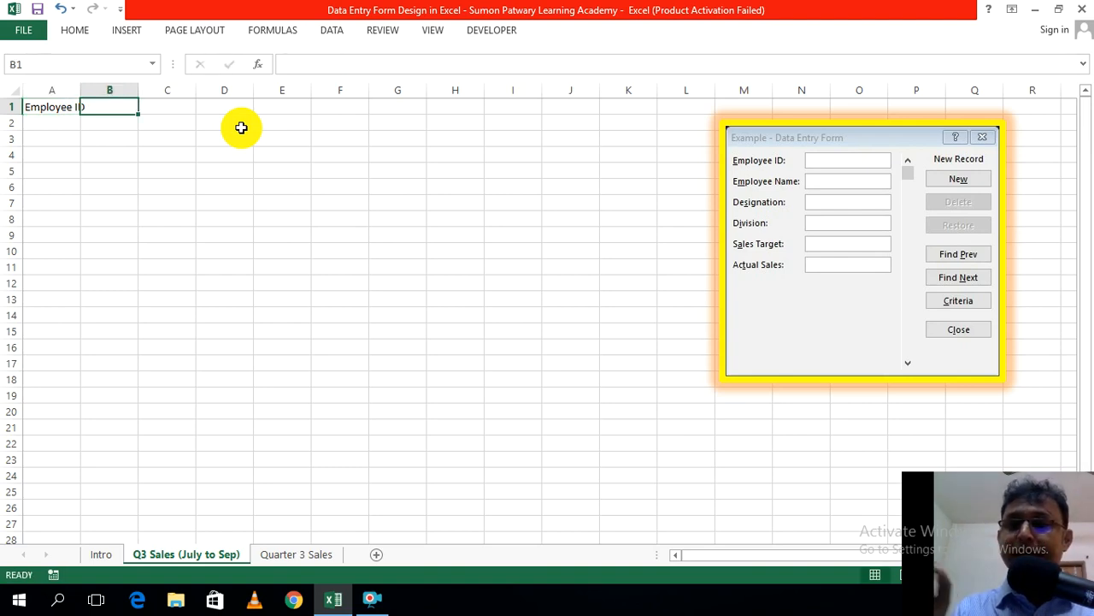
text(Emplo)
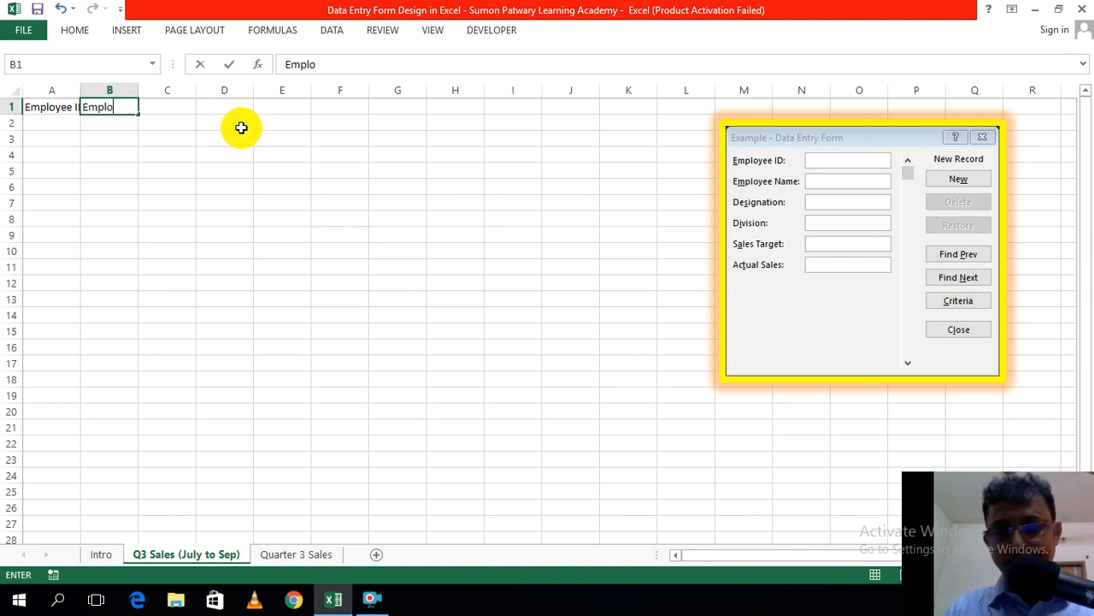
text(yee Name)
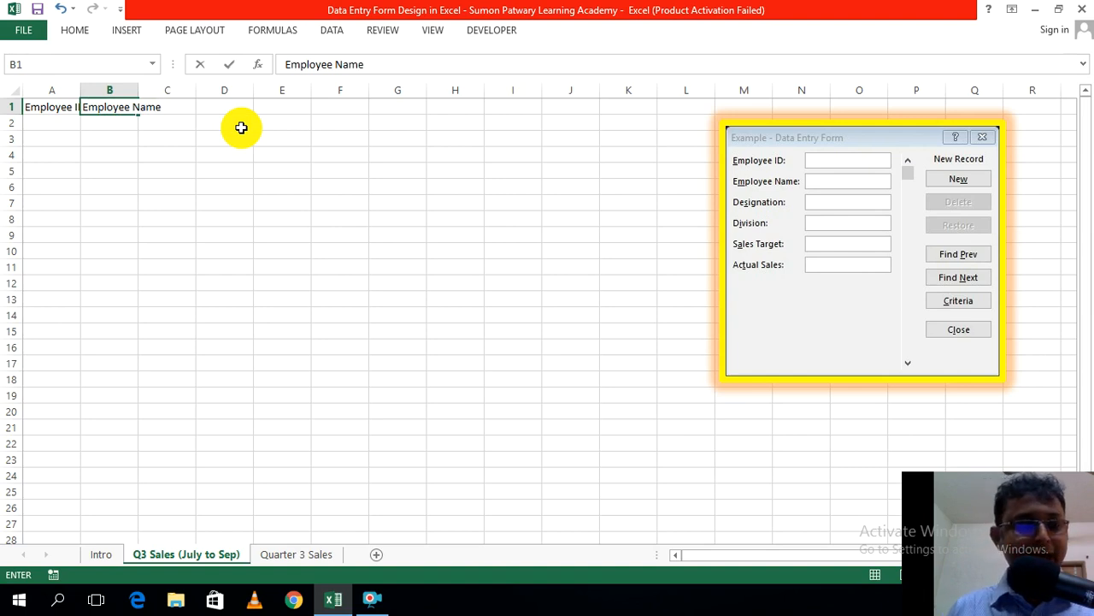
key(Tab)
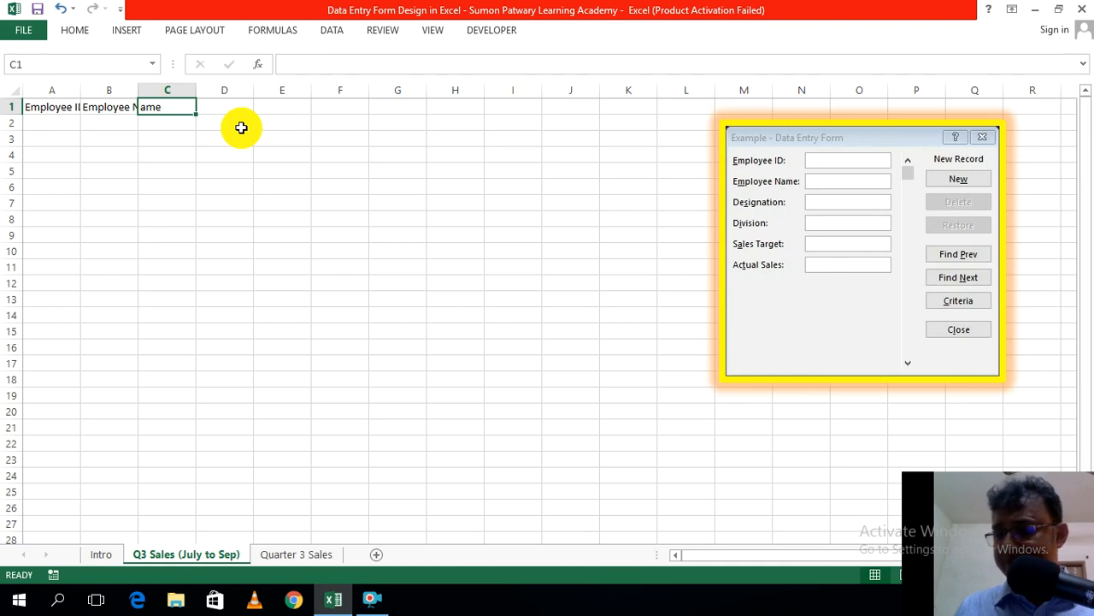
Step: Enter the column headings "Designation" in cell C1 and "Division" in cell D1
text(Desi)
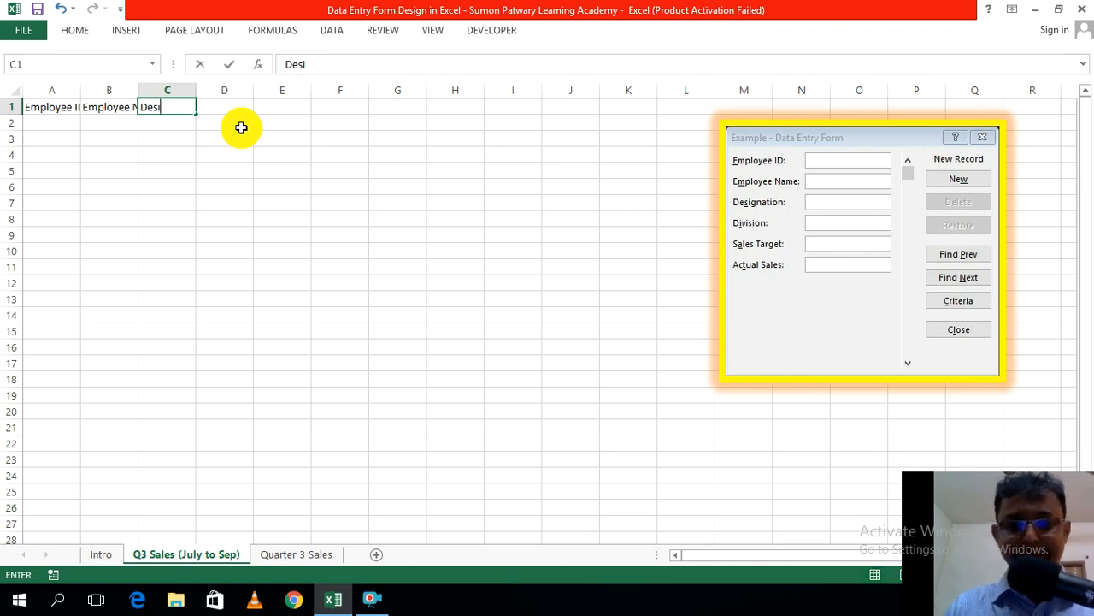
text(gnation)
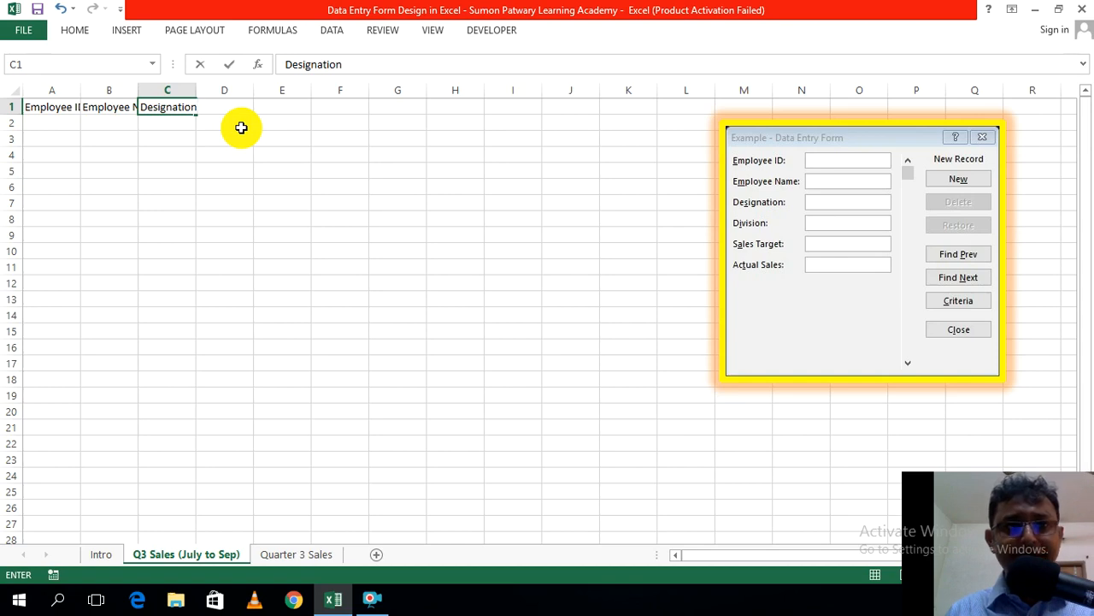
key(Tab)
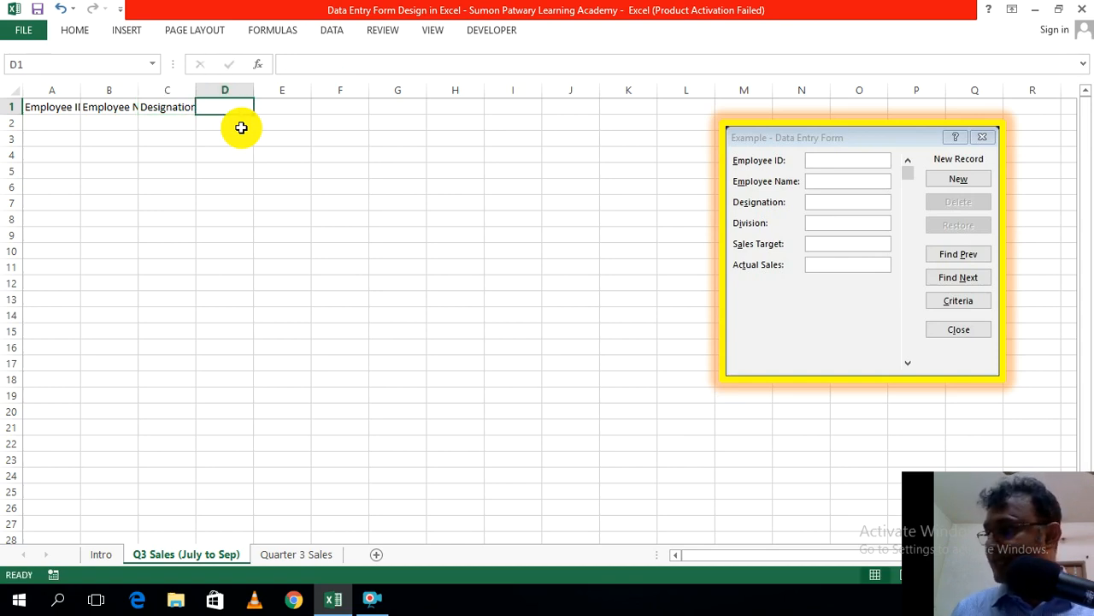
text(D)
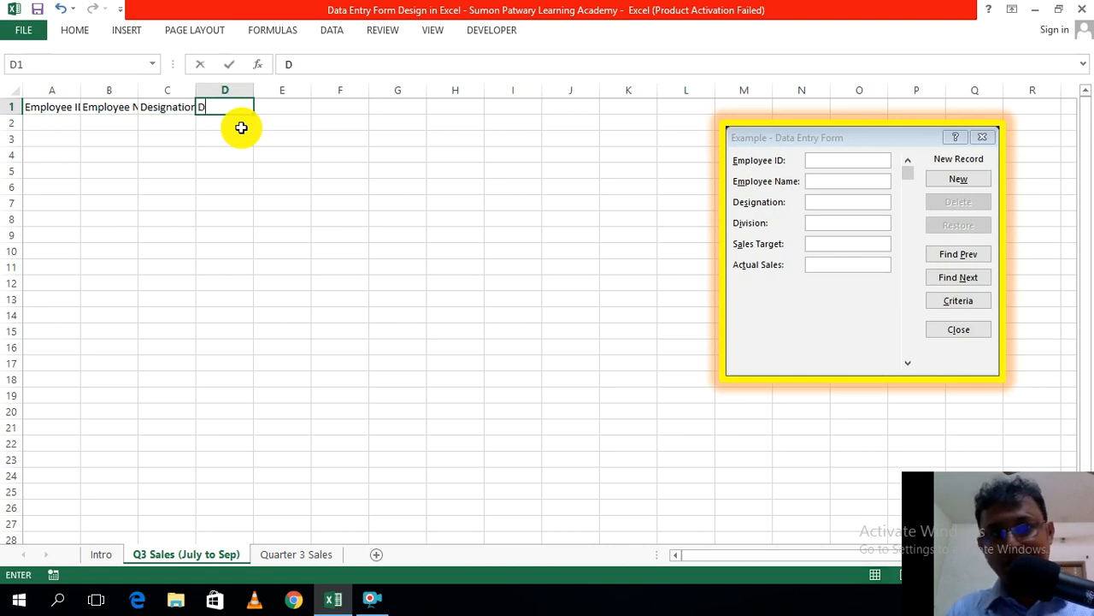
text(ivision)
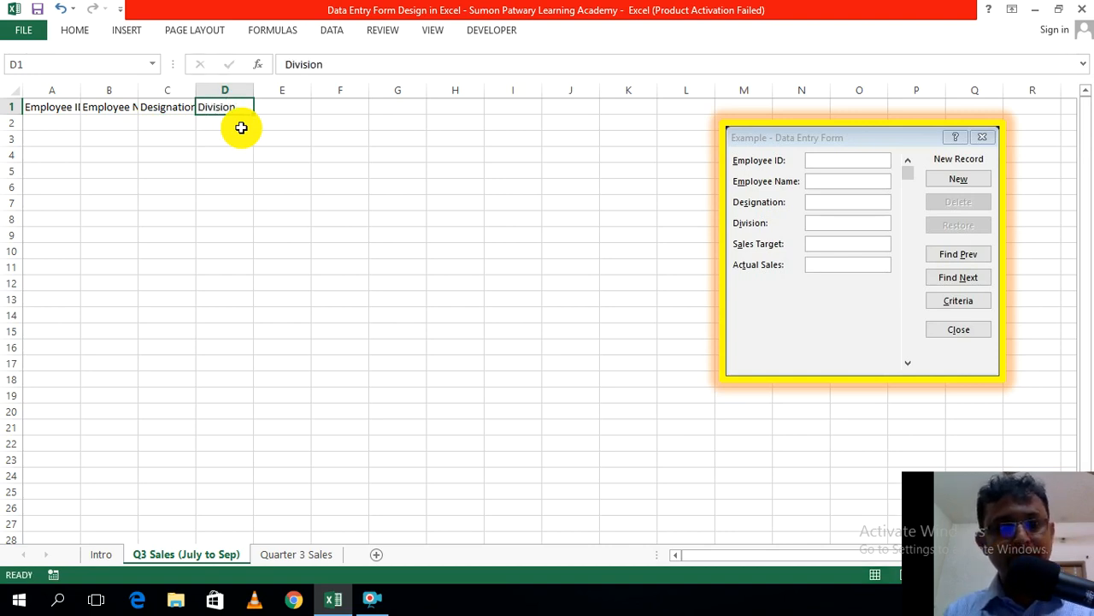
key(Tab)
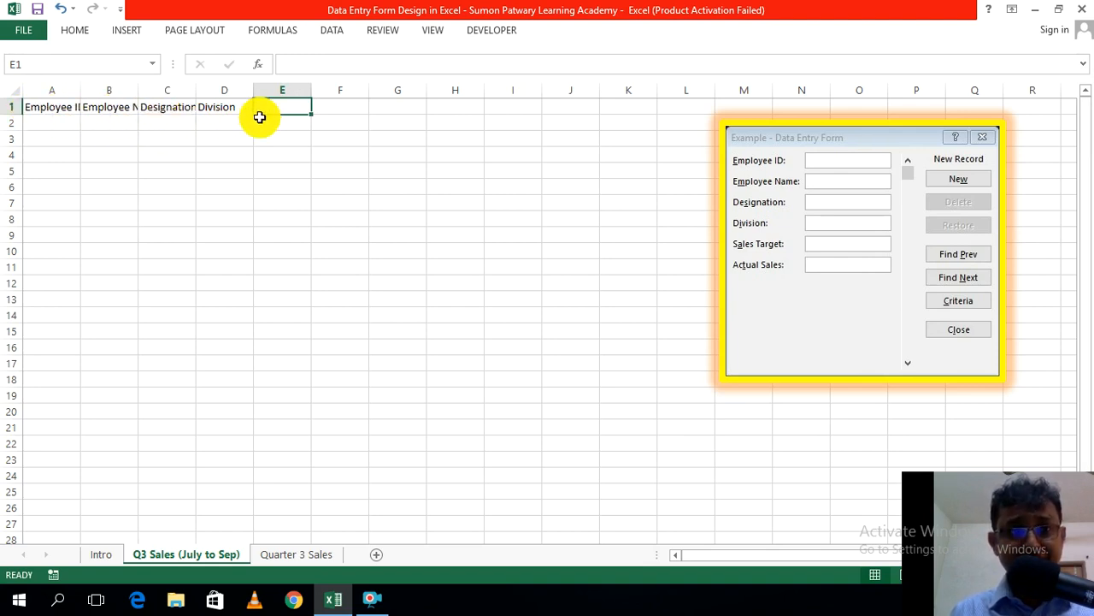
Step: Enter the column headings "Sales Target" in cell E1 and "Actual Sales" in cell F1
text(Sa)
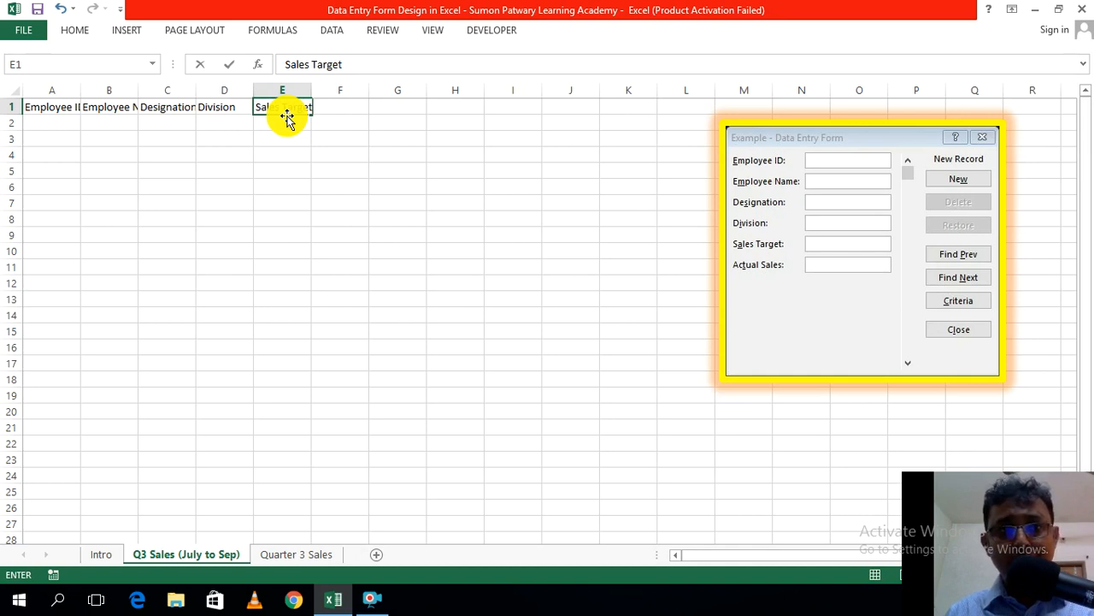
text(les Target)
key(Tab)
text(Actua)
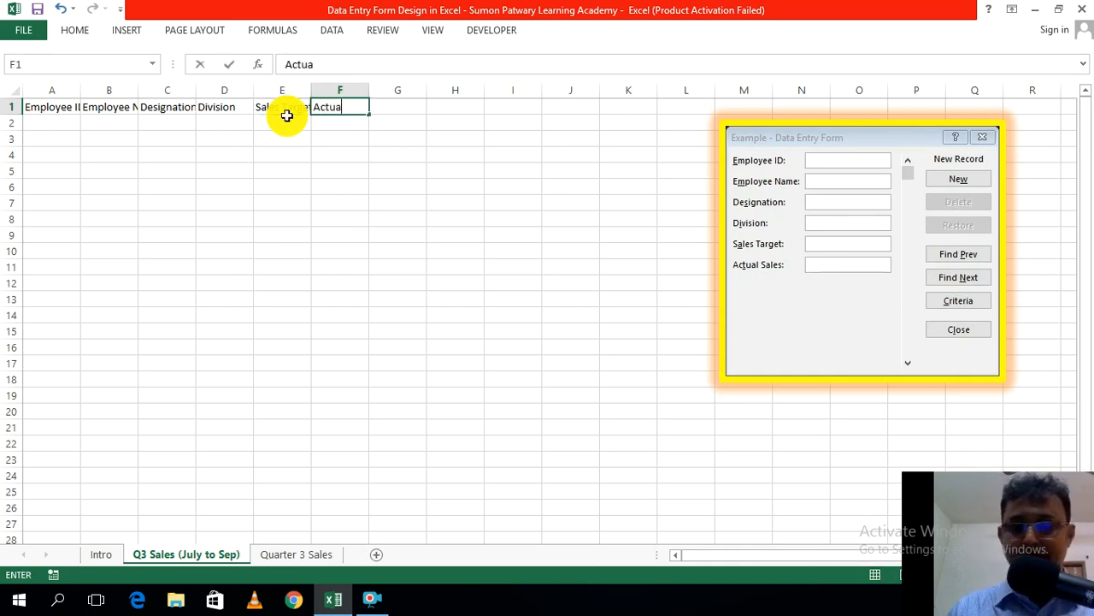
text(l Sales)
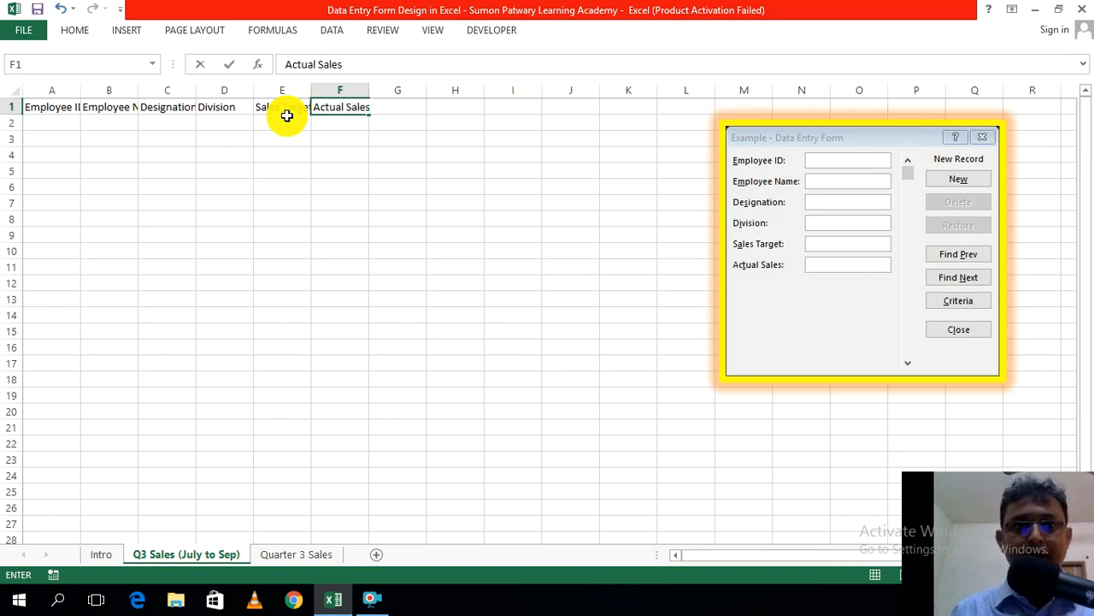
click(509, 176)
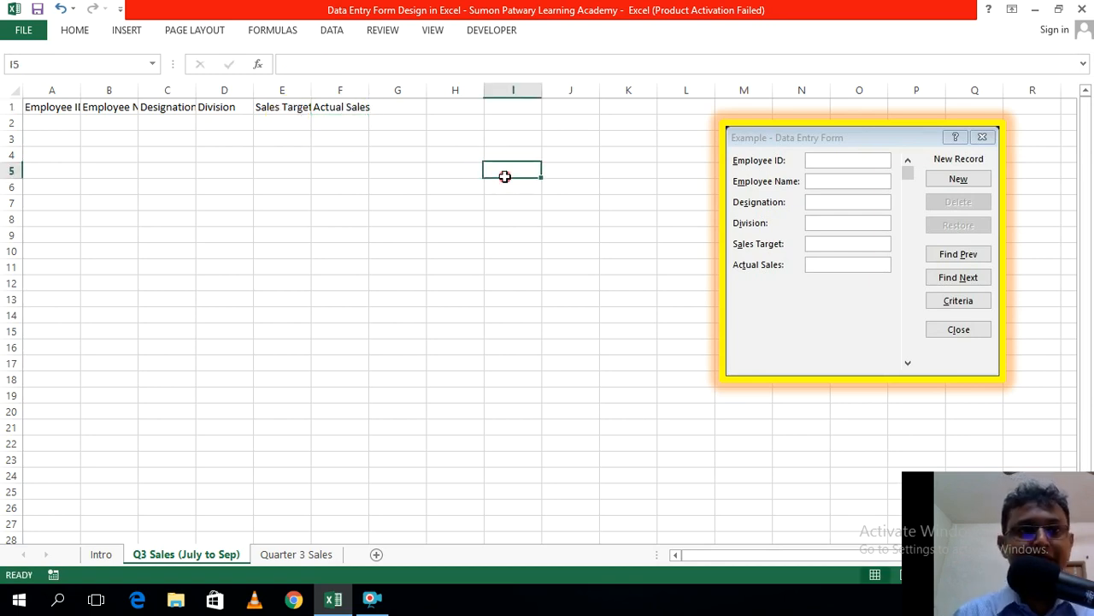
Step: Review the column headings in row 1 one by one, from Employee ID to Actual Sales
click(55, 107)
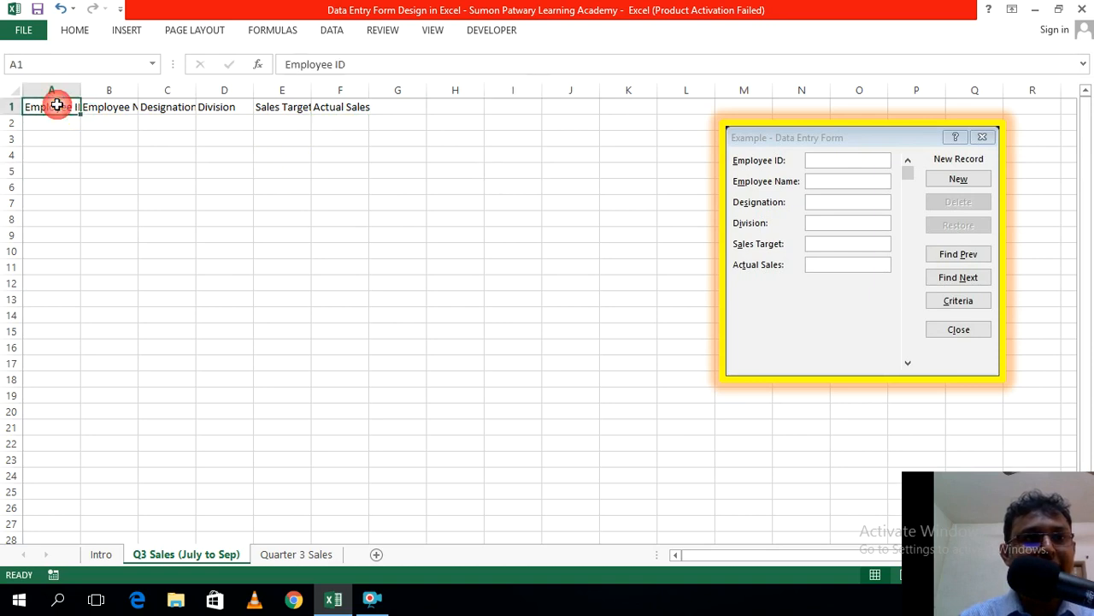
click(114, 106)
click(407, 187)
click(171, 111)
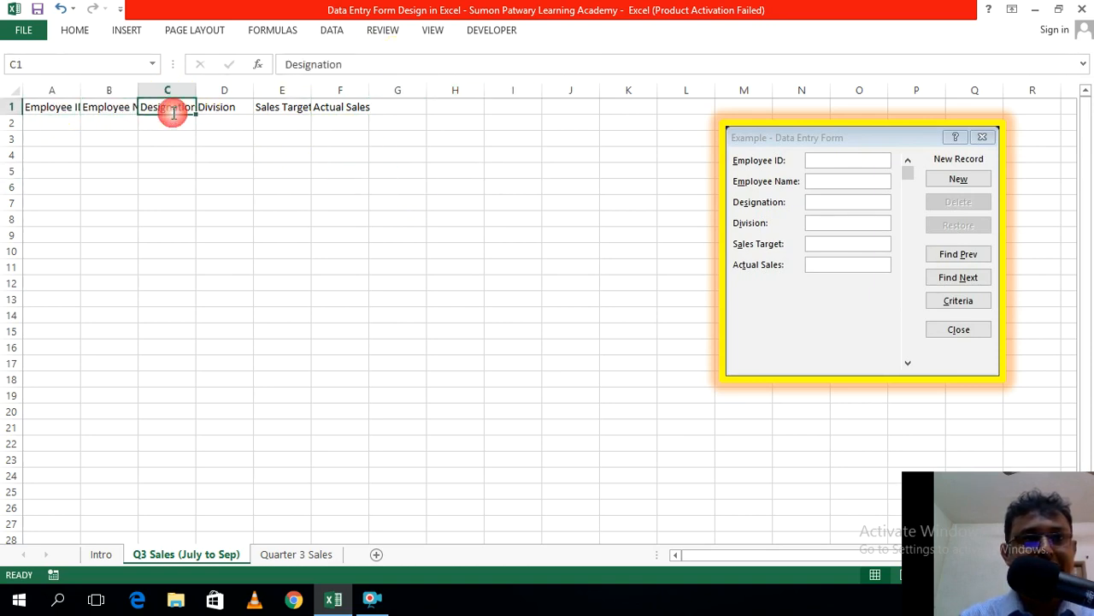
click(381, 140)
click(236, 108)
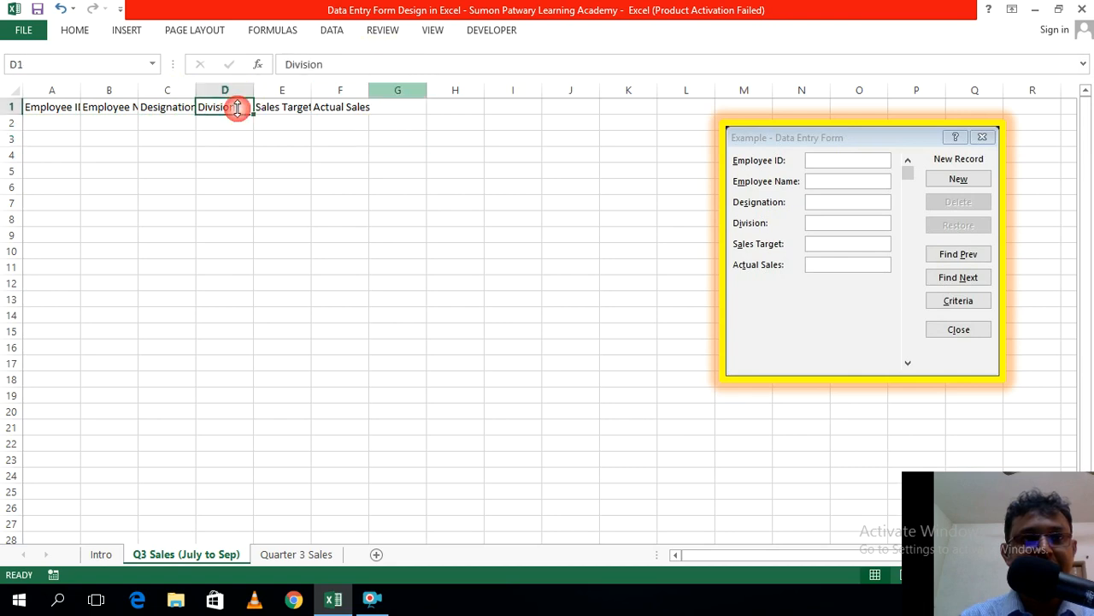
click(282, 109)
click(404, 152)
click(349, 108)
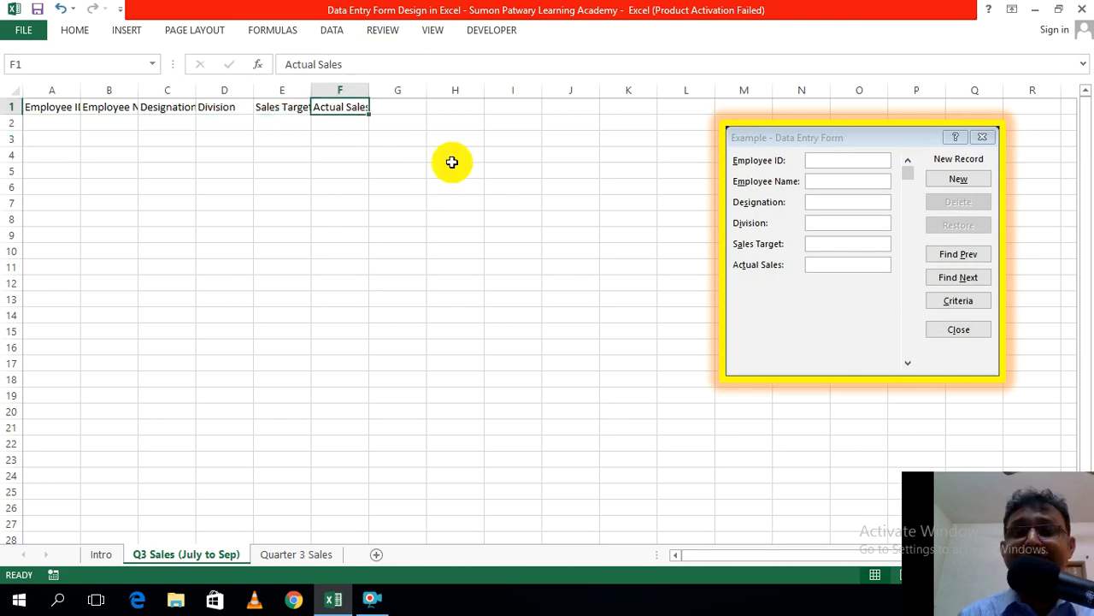
click(355, 187)
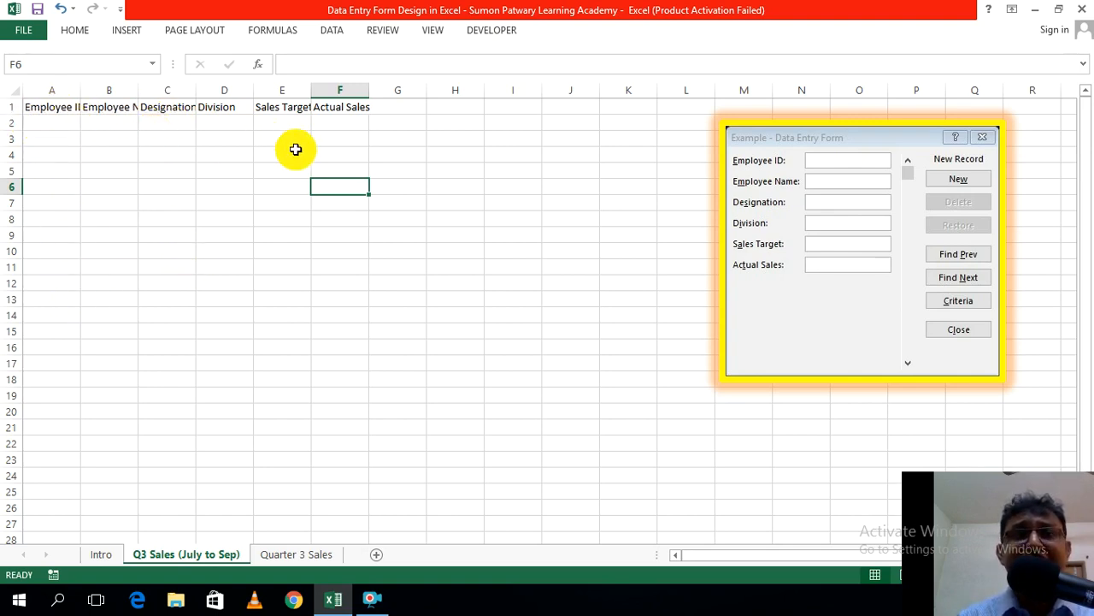
click(506, 217)
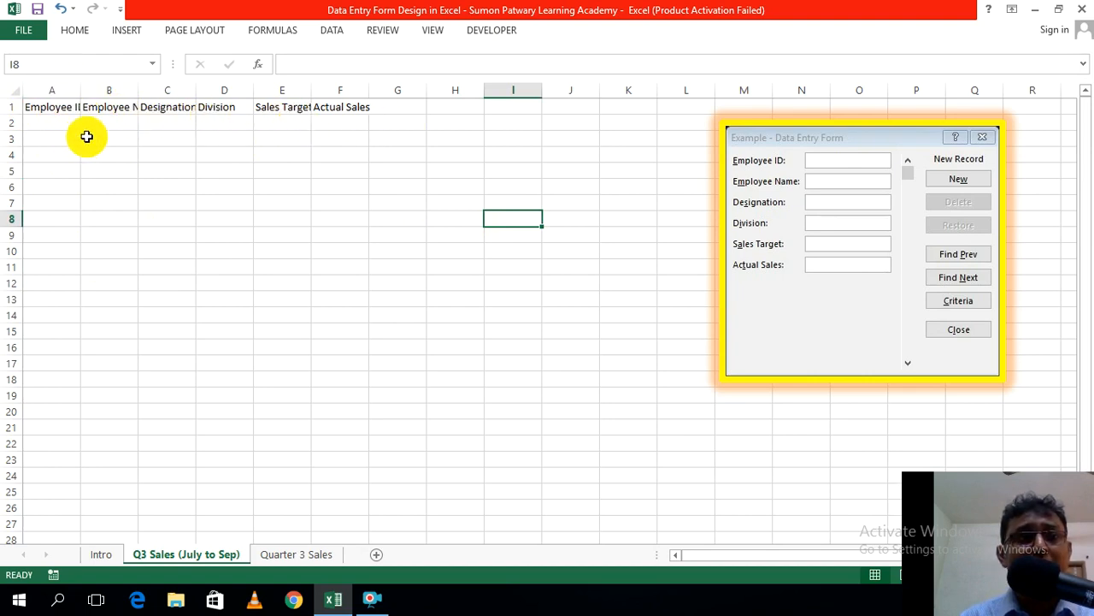
Step: Autofit the widths of all columns on the sheet so they match the heading text in row 1
click(10, 90)
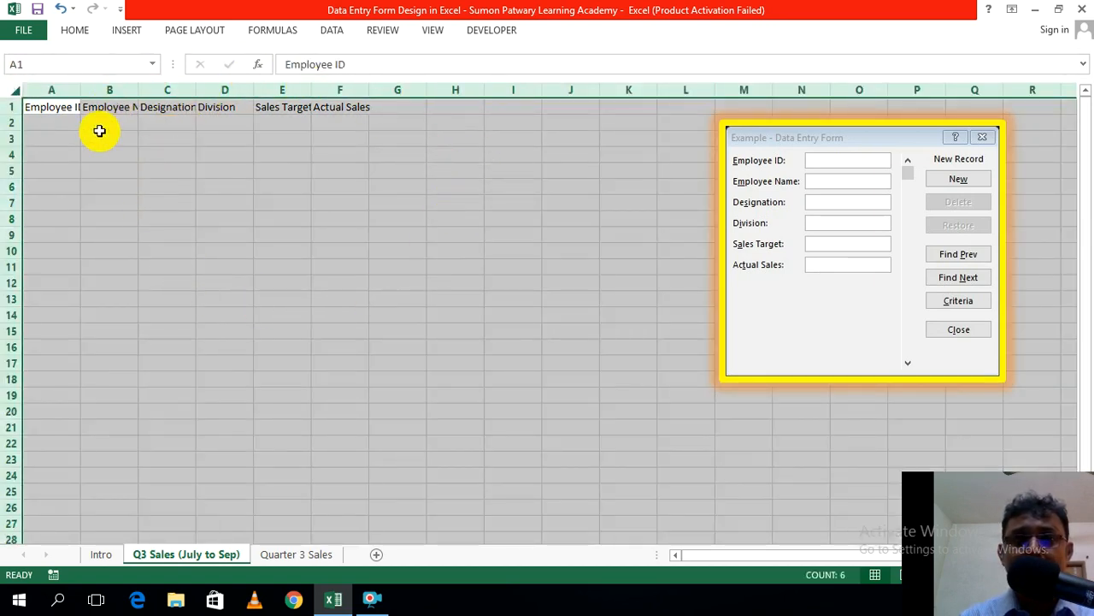
click(178, 203)
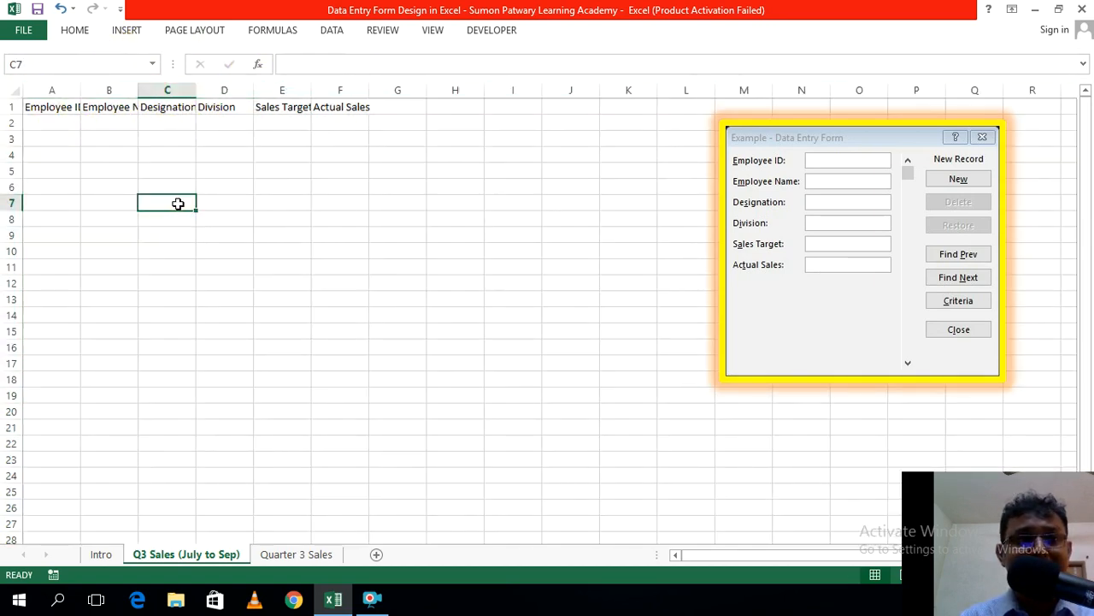
click(11, 90)
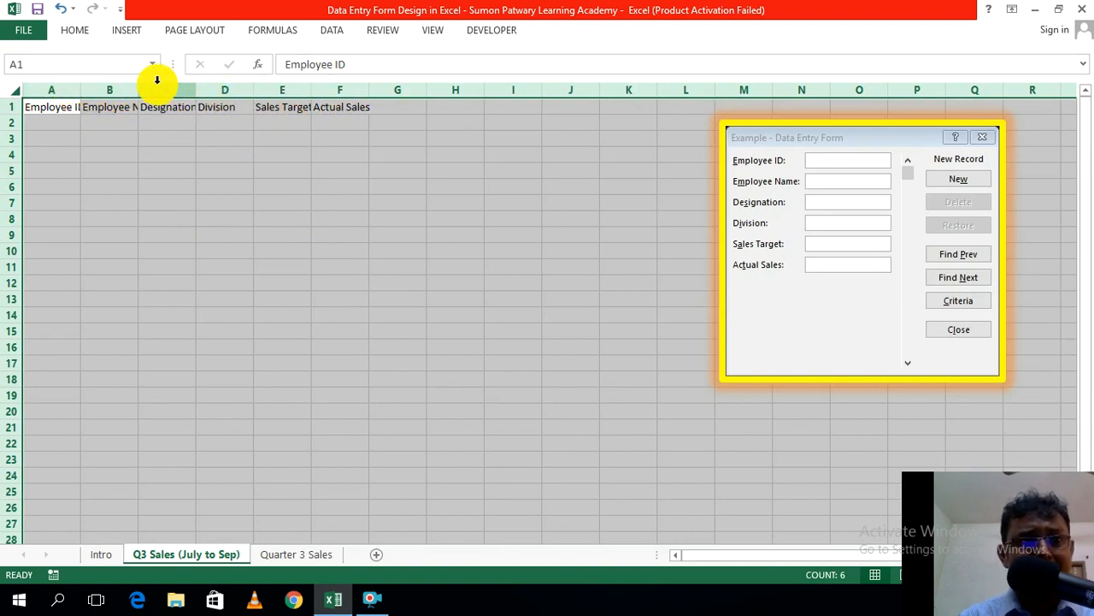
drag(137, 89, 143, 89)
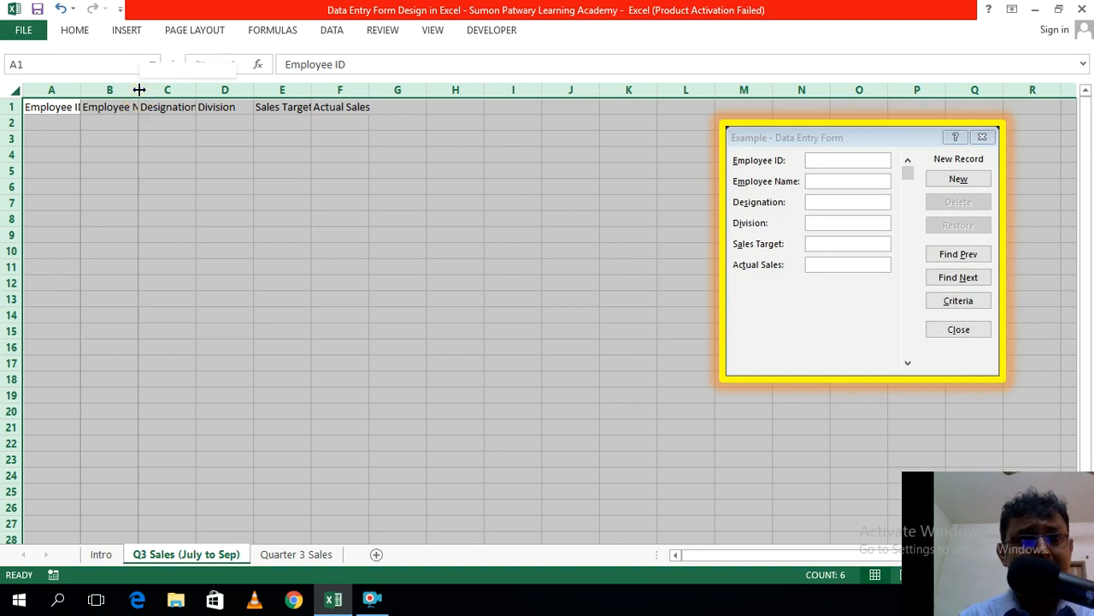
double_click(139, 89)
click(441, 264)
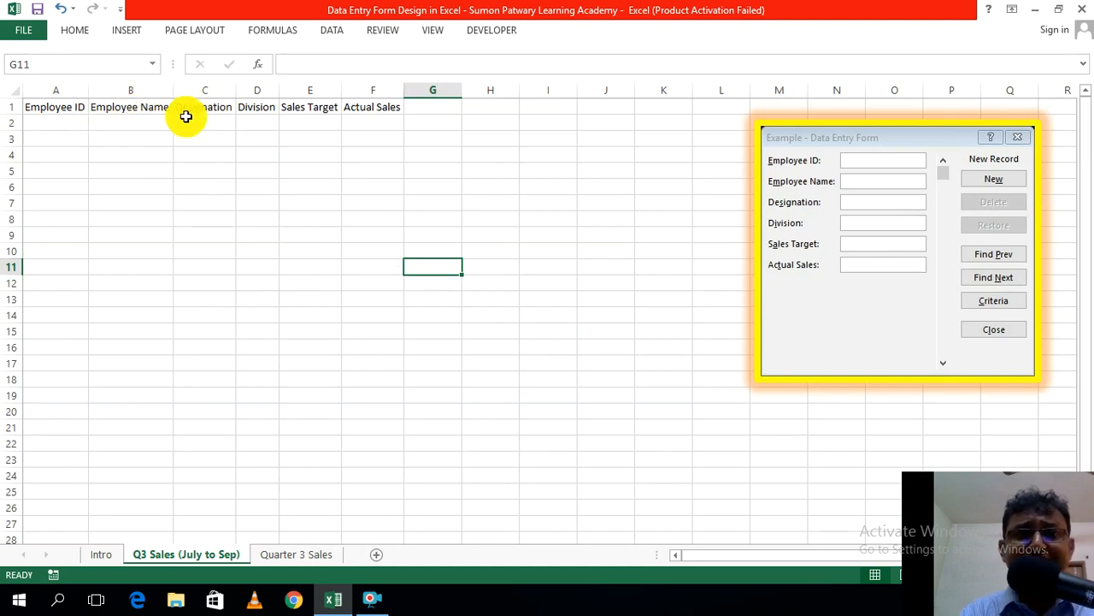
click(286, 201)
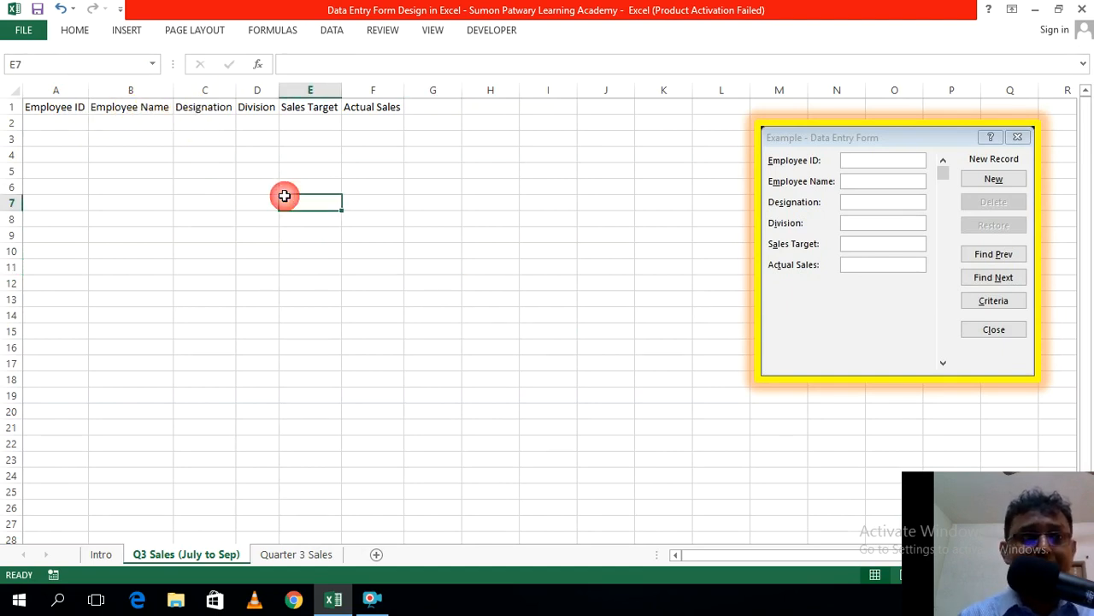
Step: Make the headings in A1:F1 bold and increase their font size to 14
drag(40, 107, 368, 106)
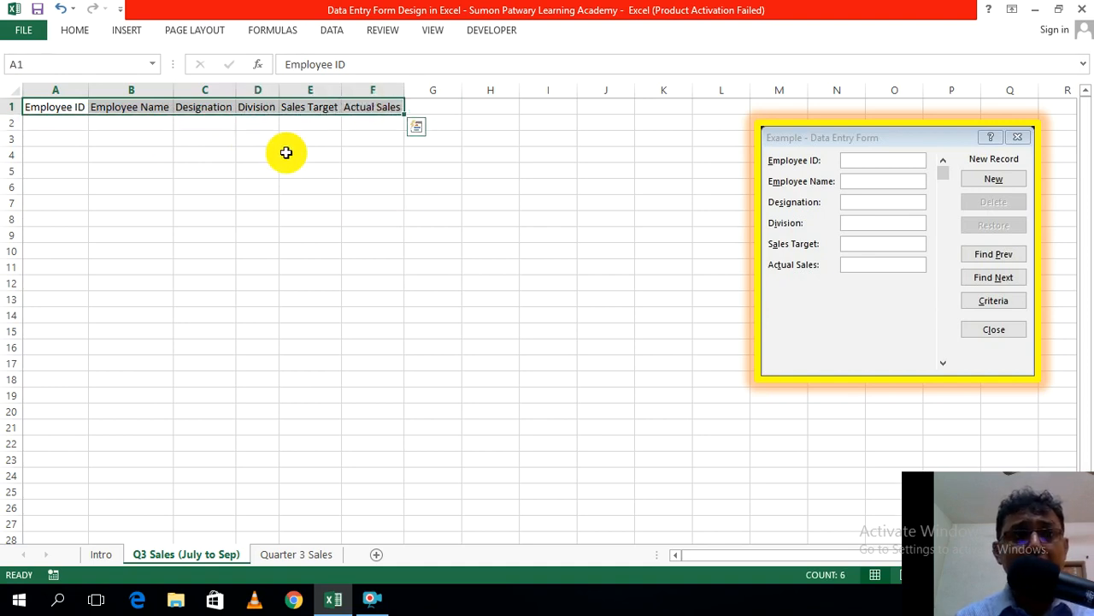
click(79, 31)
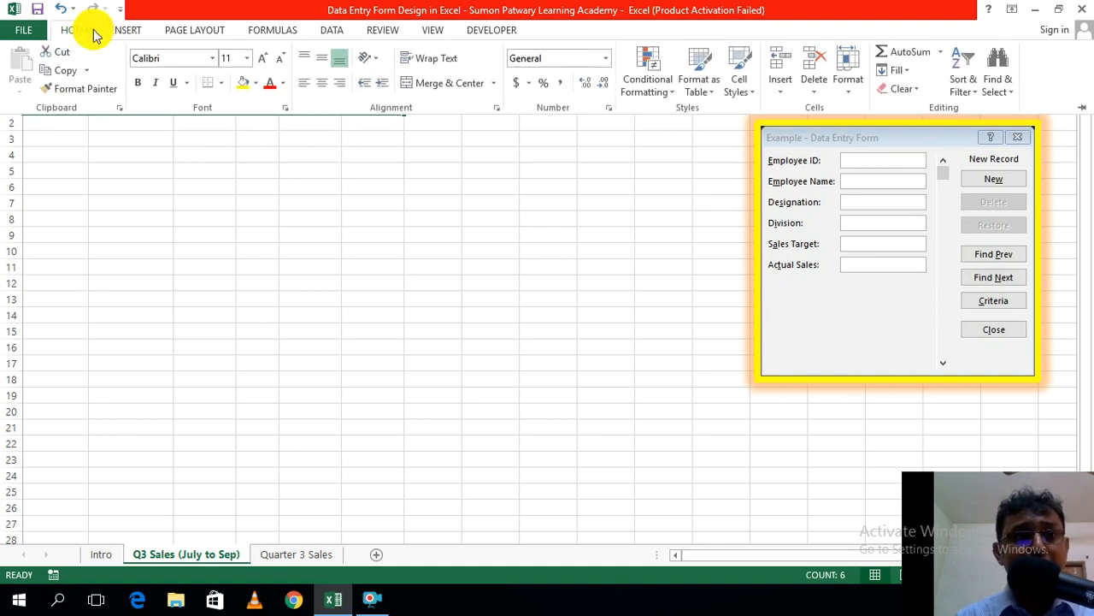
click(144, 84)
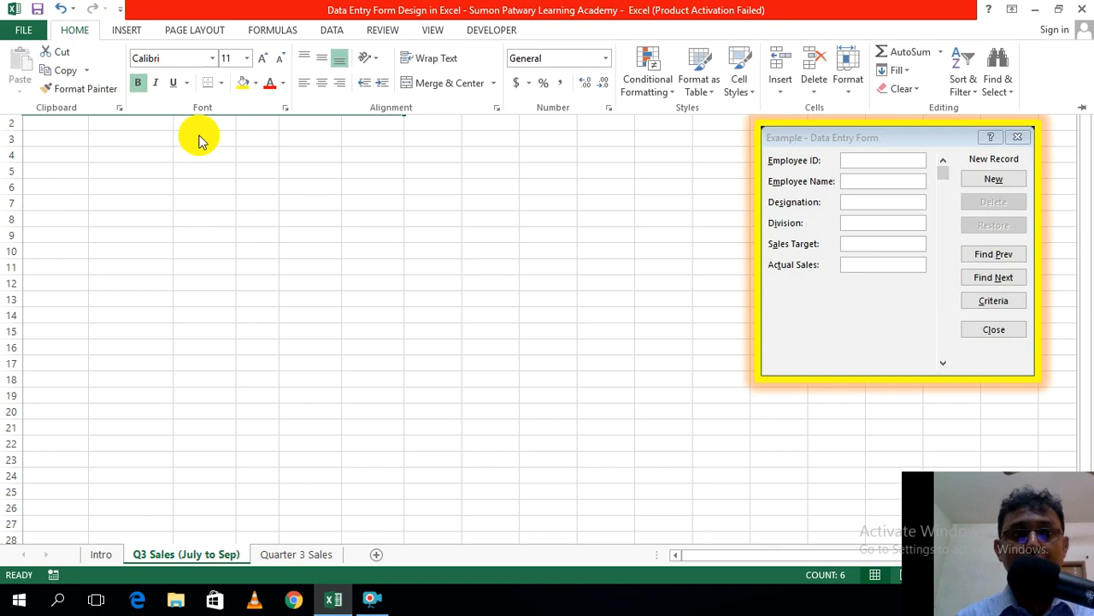
click(263, 59)
click(263, 60)
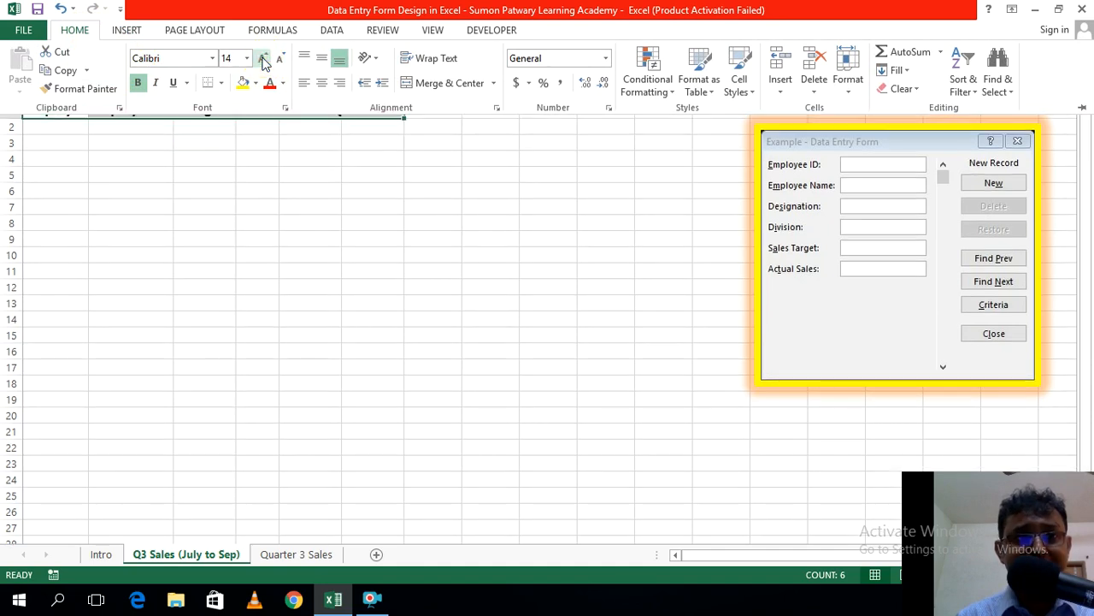
key(ctrl+F1)
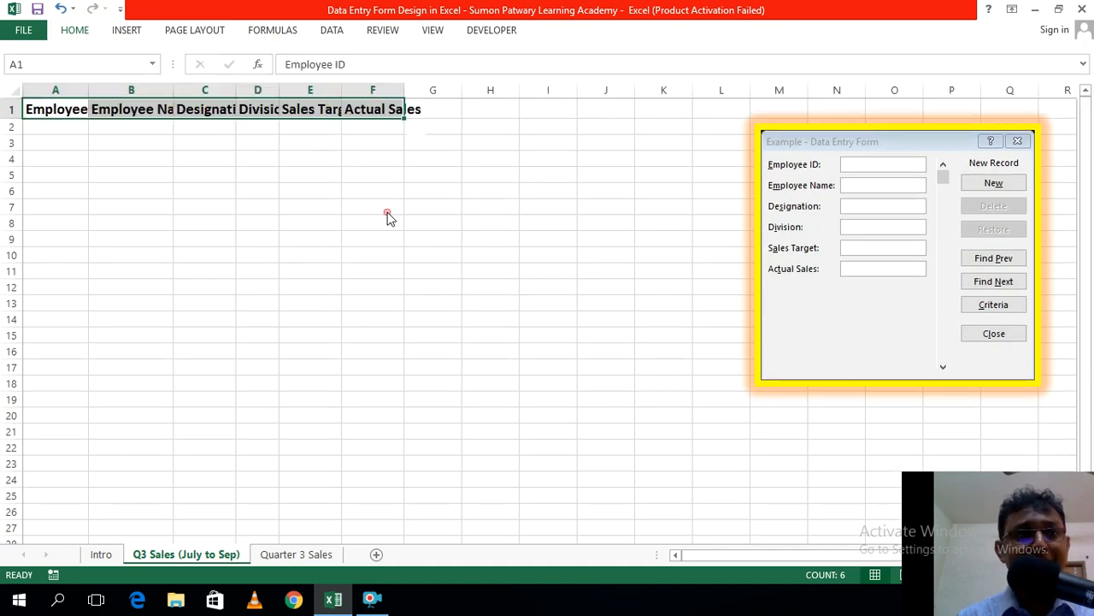
click(380, 209)
click(484, 175)
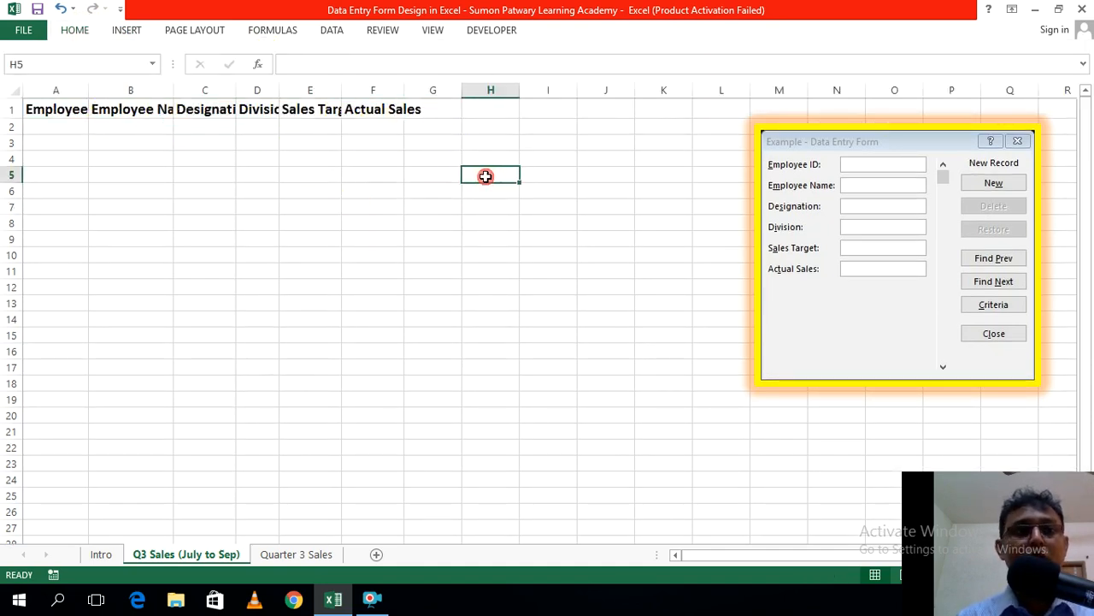
Step: Set the row height of the entire sheet to 20
click(14, 92)
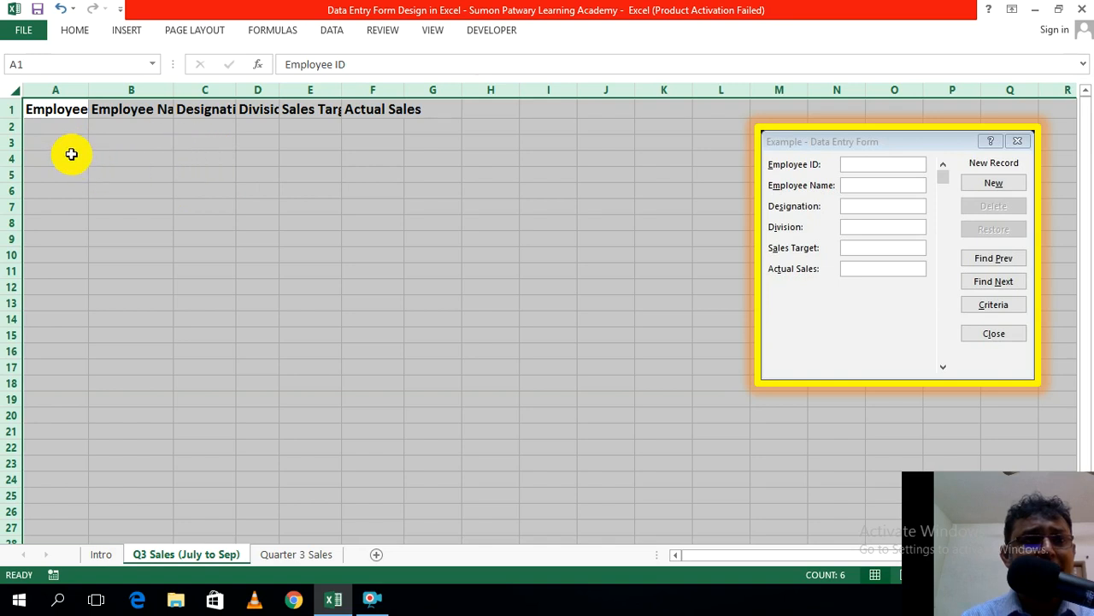
click(335, 255)
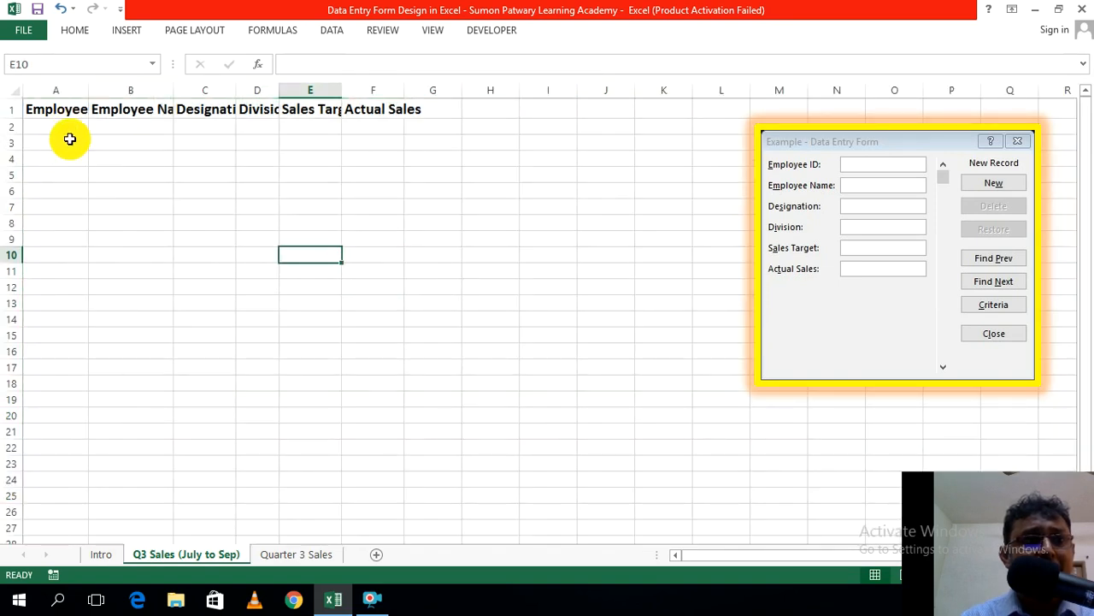
click(207, 192)
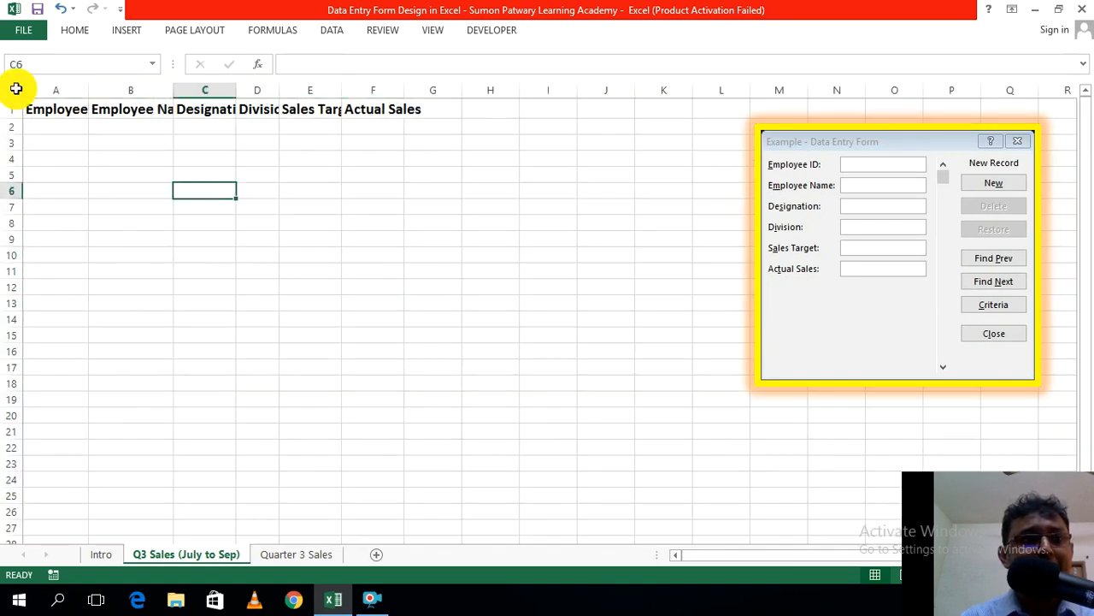
click(16, 88)
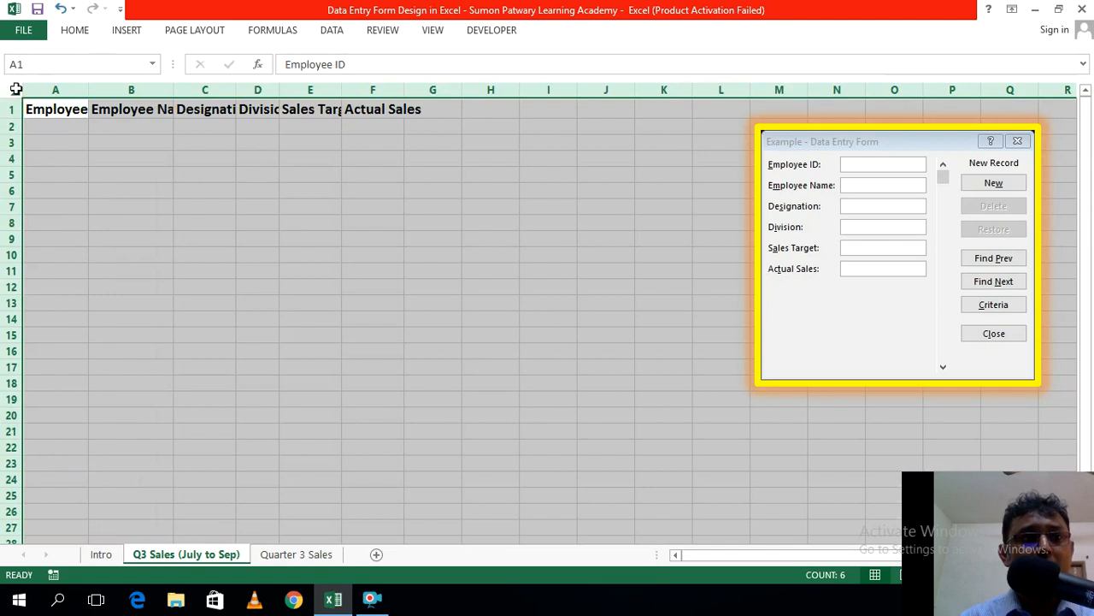
click(73, 31)
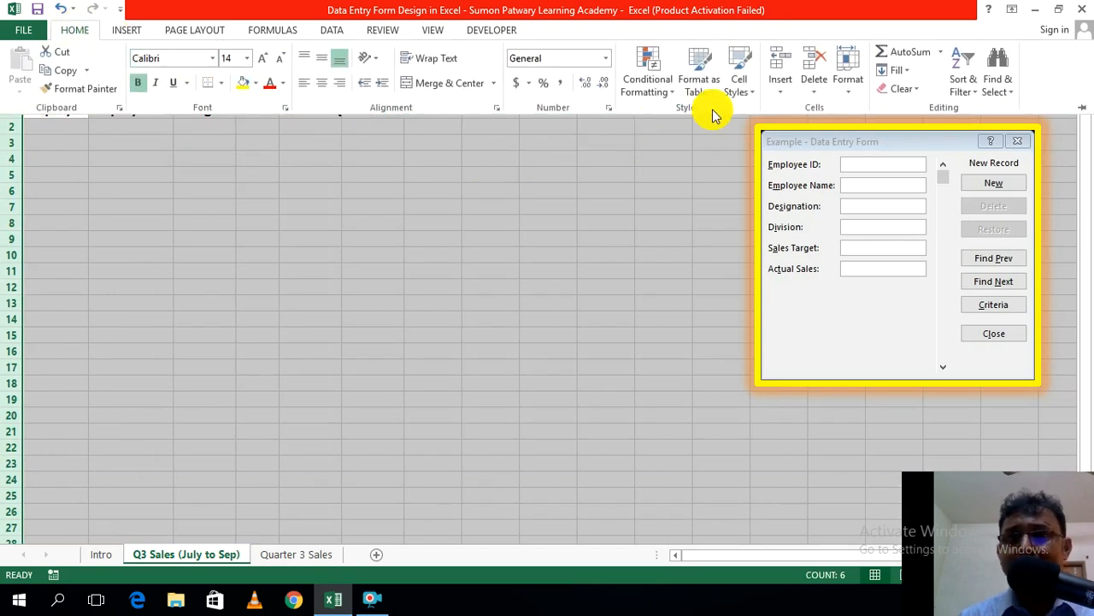
click(852, 101)
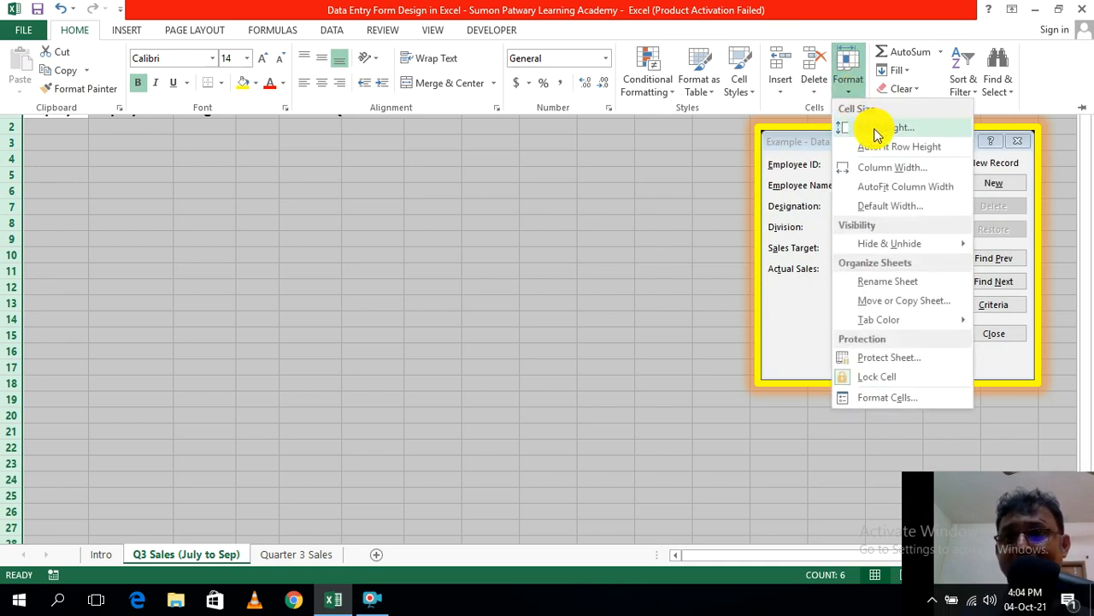
click(875, 130)
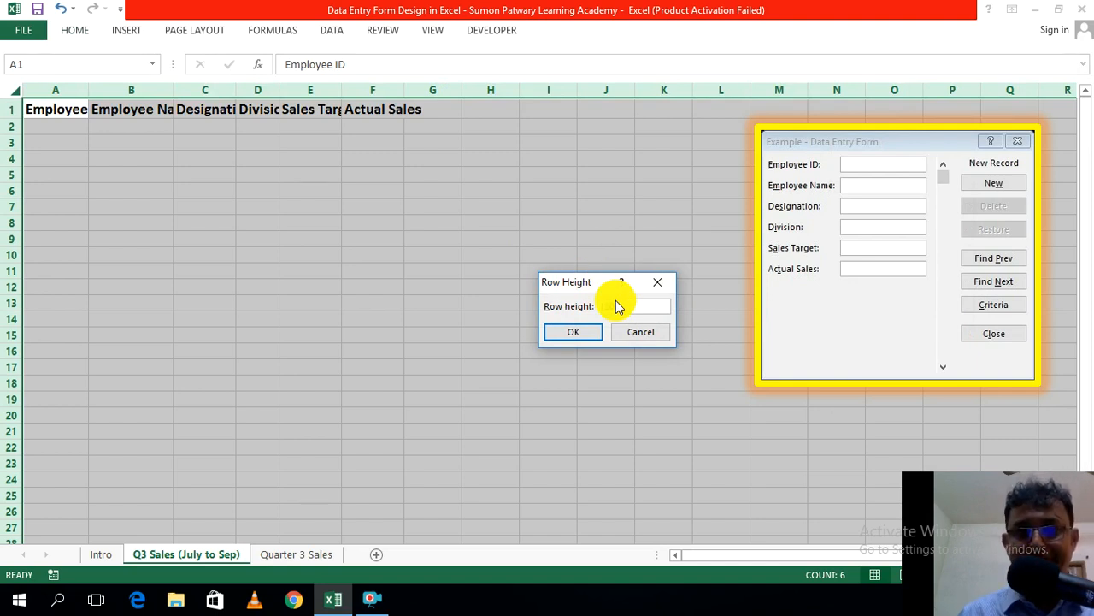
text(20)
click(573, 332)
click(470, 330)
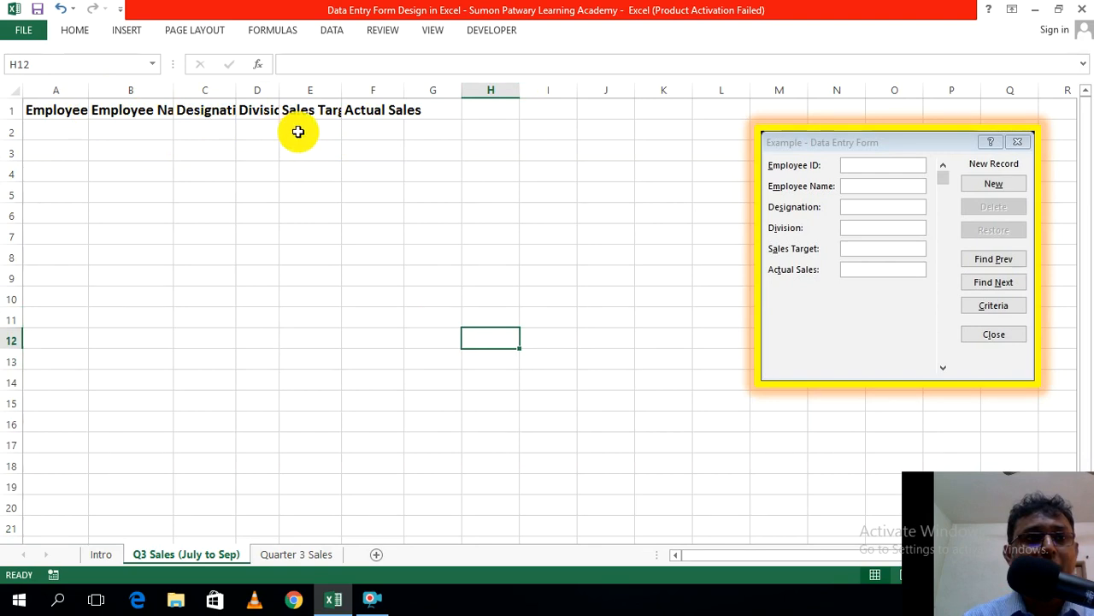
Step: Autofit all column widths on the sheet to the enlarged bold headings
click(14, 90)
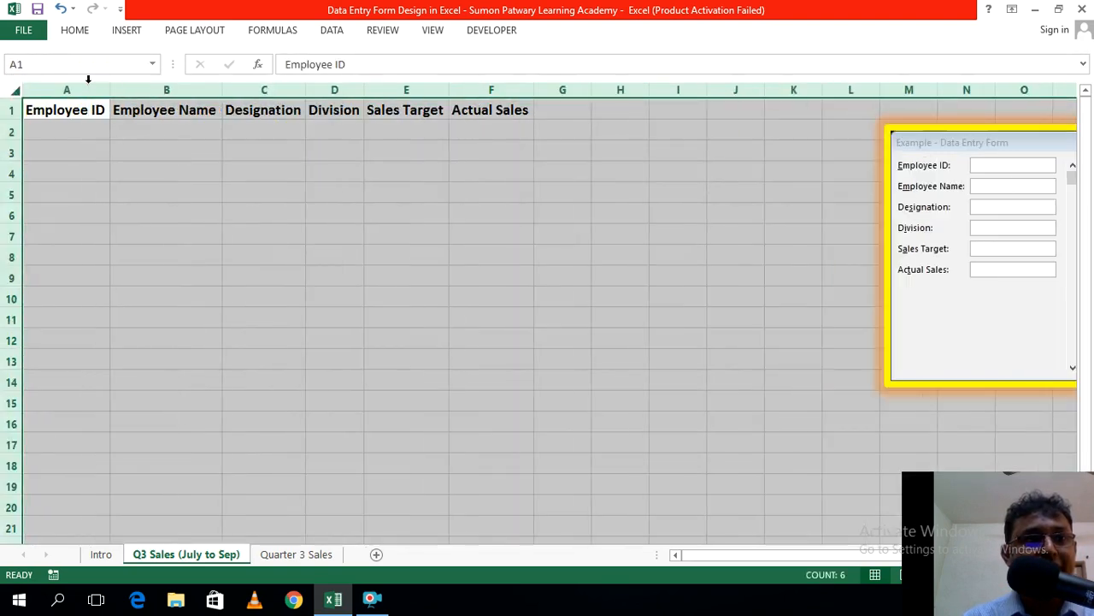
double_click(88, 90)
click(443, 235)
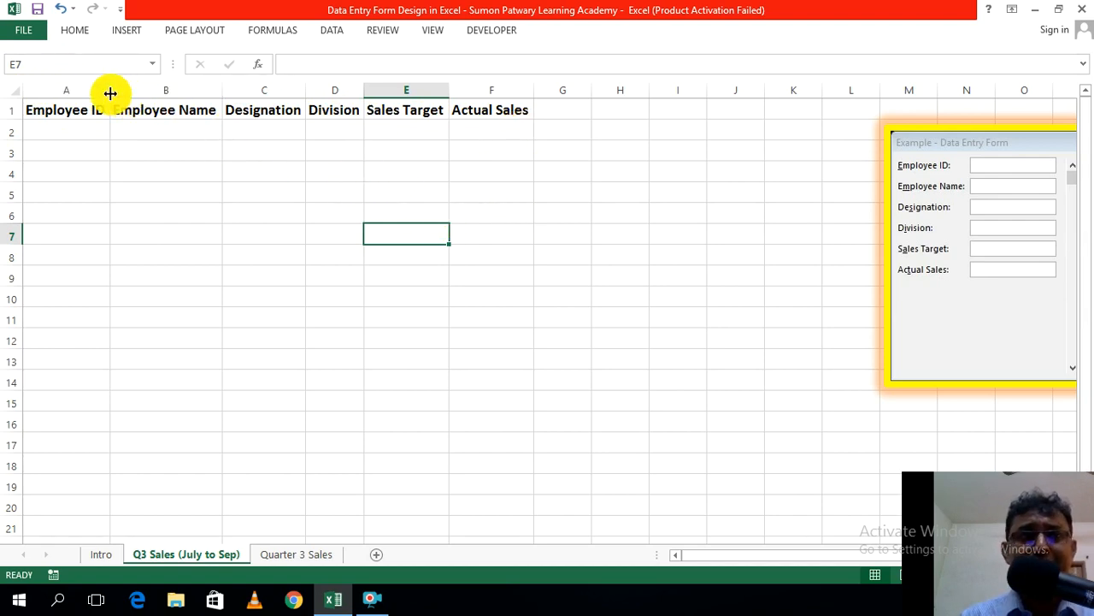
Step: Widen columns A through F manually so each heading has extra room around its text
drag(110, 90, 119, 88)
drag(231, 88, 250, 89)
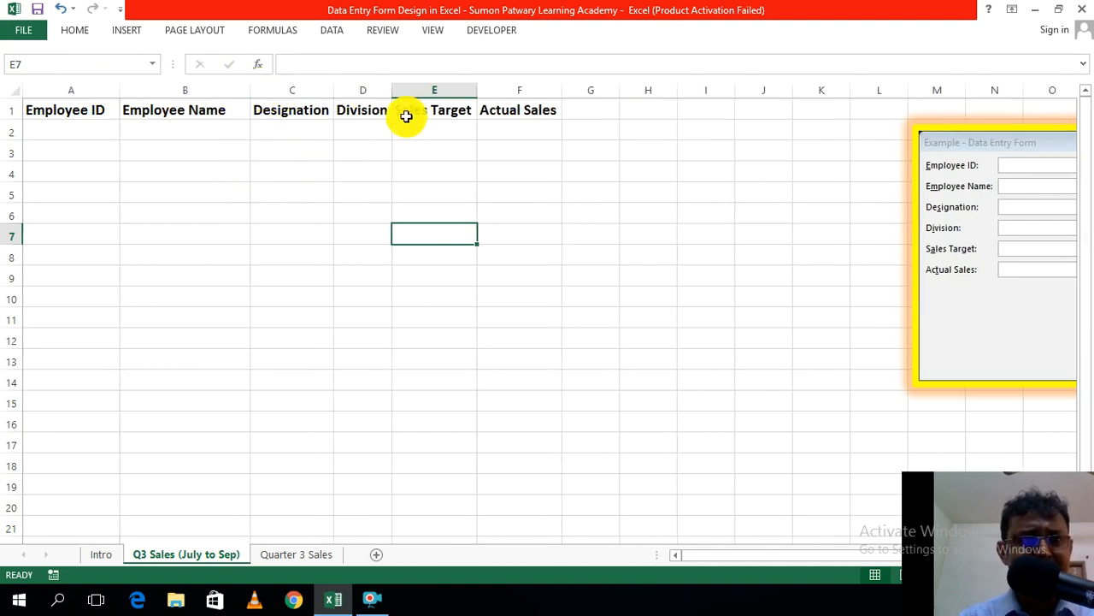
drag(333, 86, 508, 92)
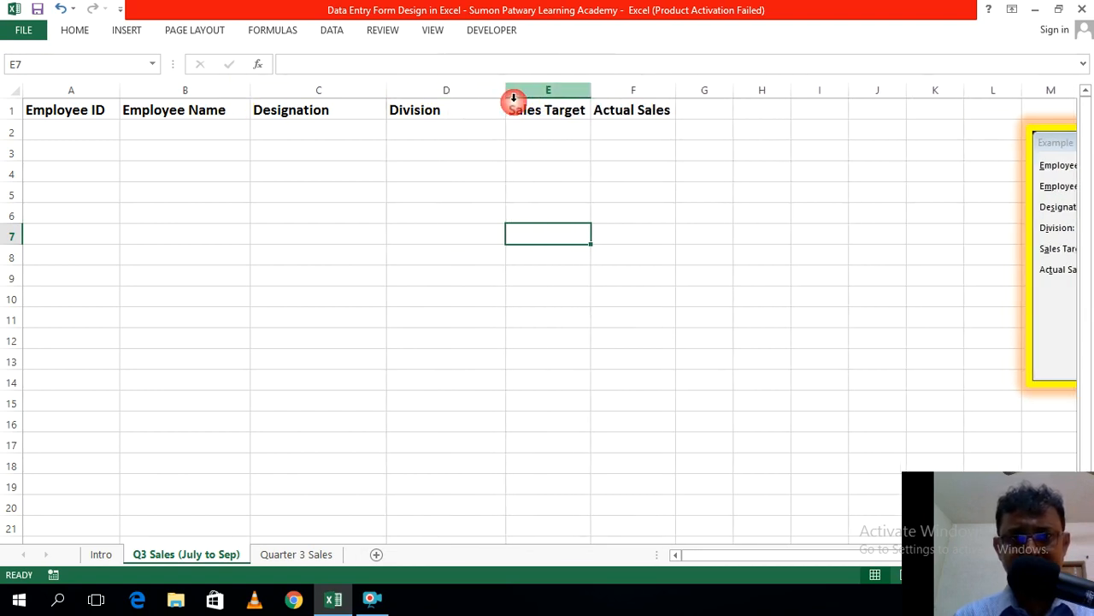
drag(591, 90, 622, 90)
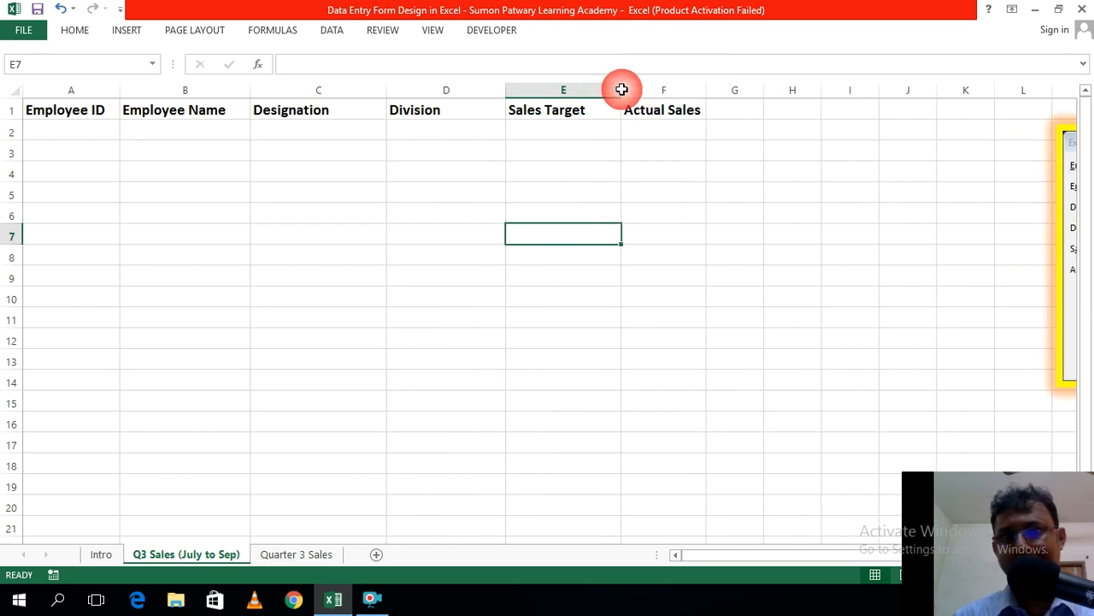
drag(706, 91, 735, 93)
click(774, 174)
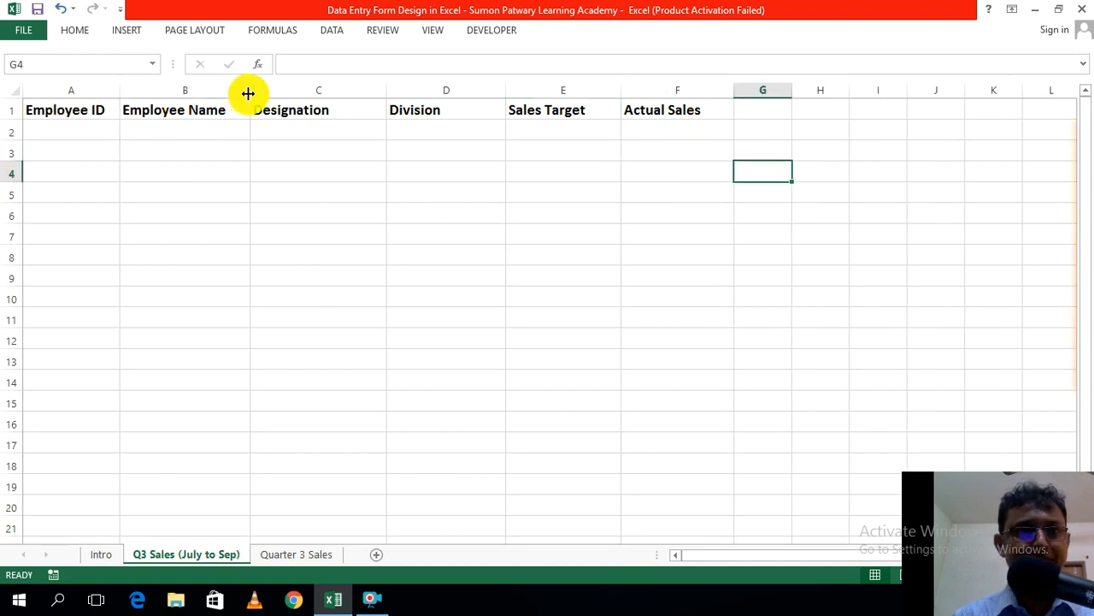
drag(249, 93, 250, 93)
drag(388, 94, 389, 93)
click(530, 236)
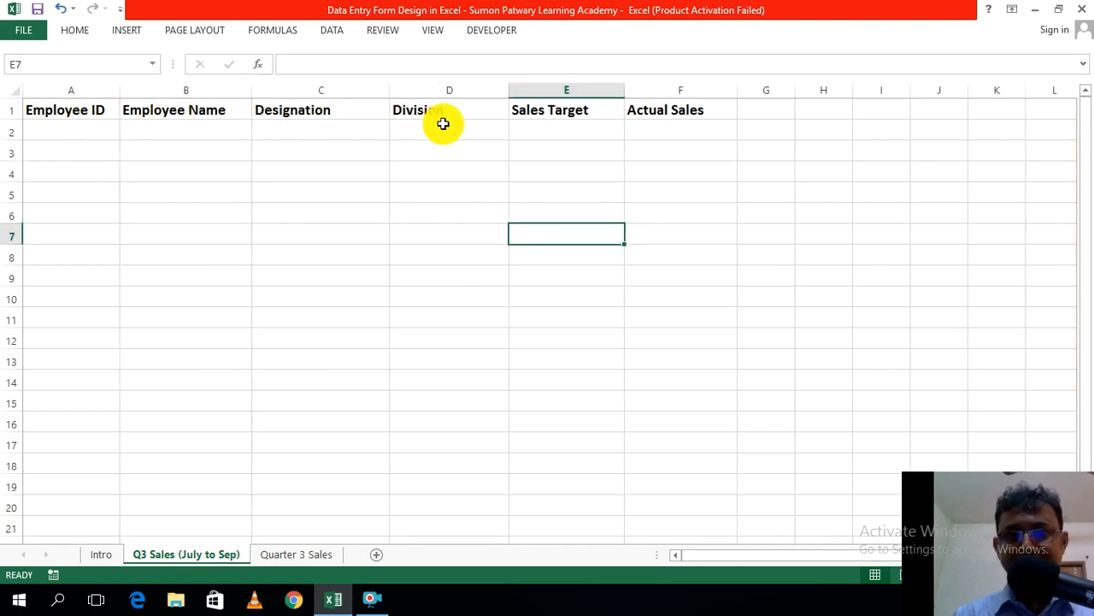
click(741, 188)
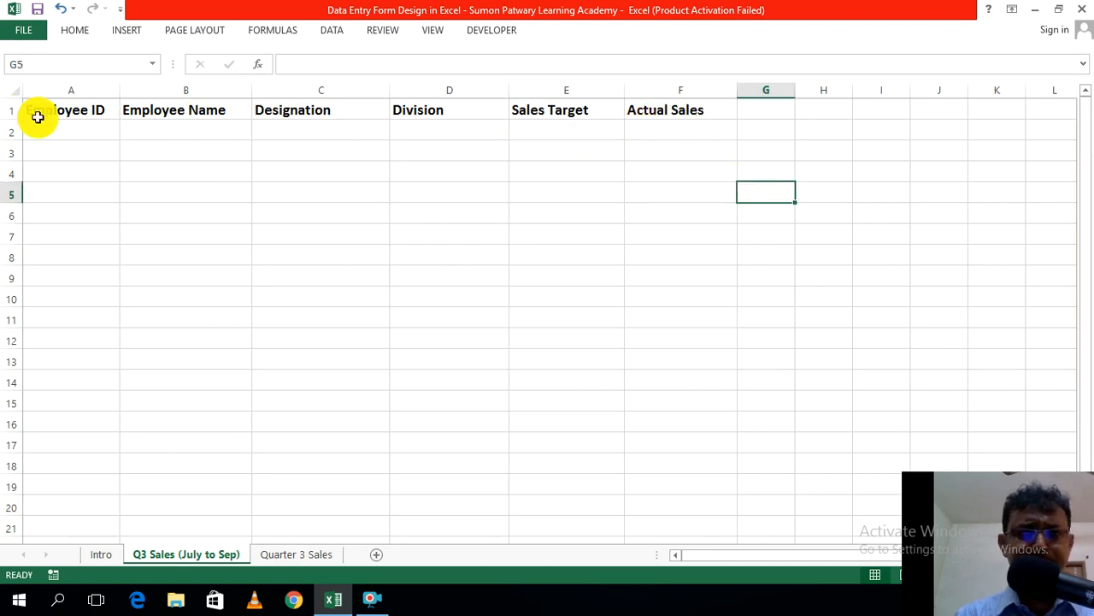
Step: Delete the example data entry form picture located beside the table
drag(751, 555, 861, 560)
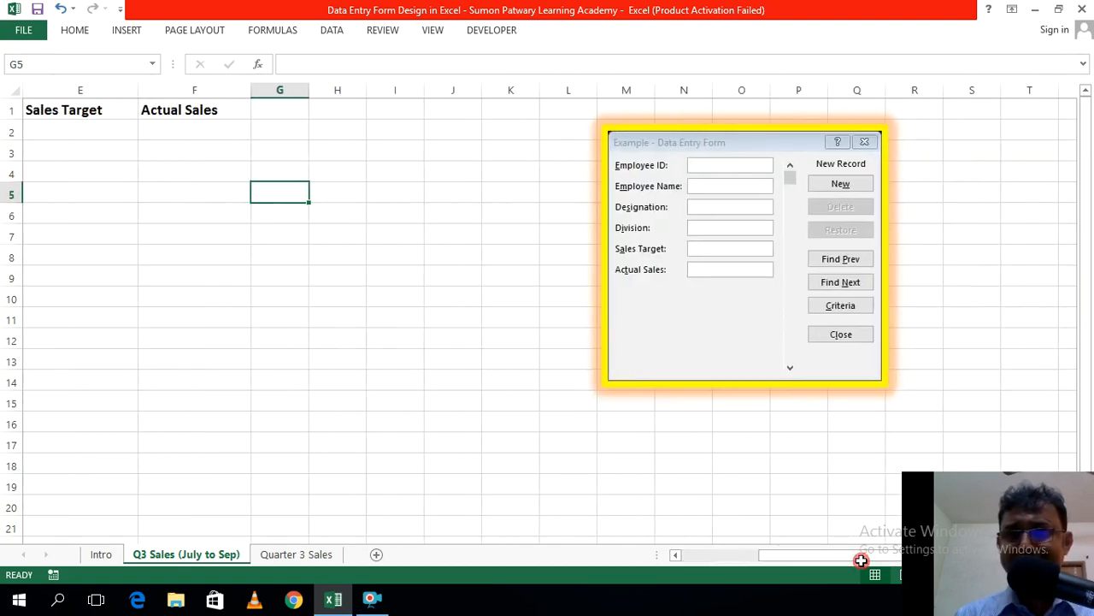
click(756, 148)
key(Delete)
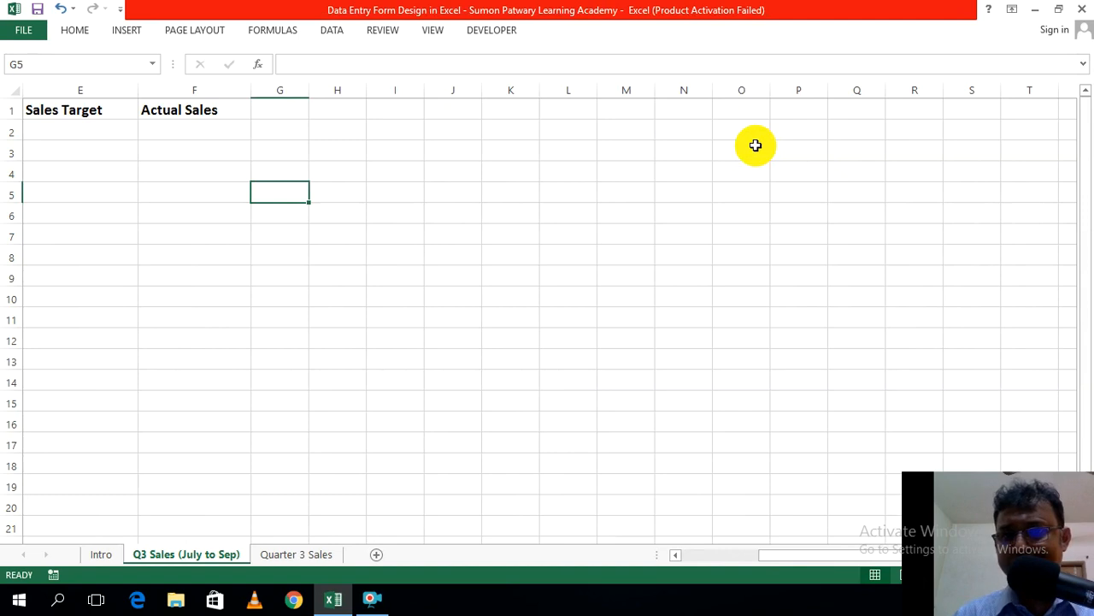
drag(801, 556, 706, 560)
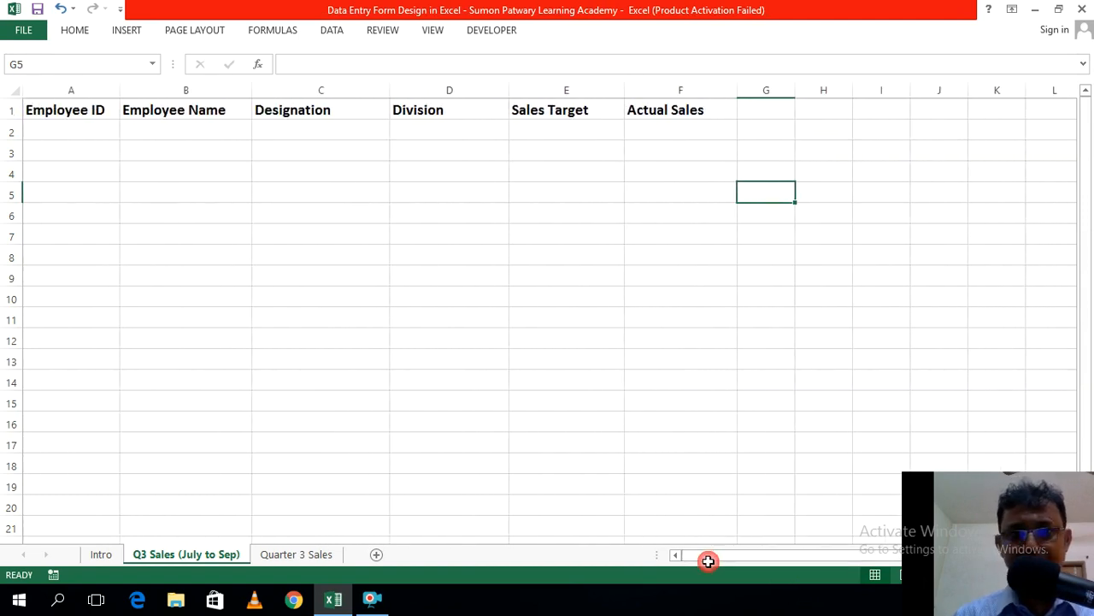
click(525, 372)
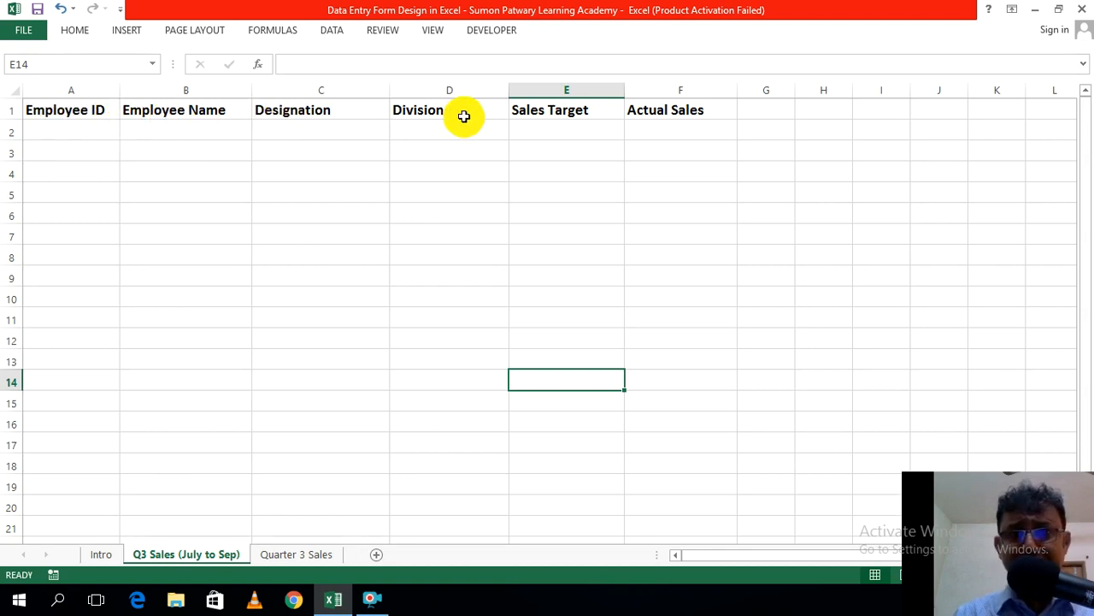
click(726, 197)
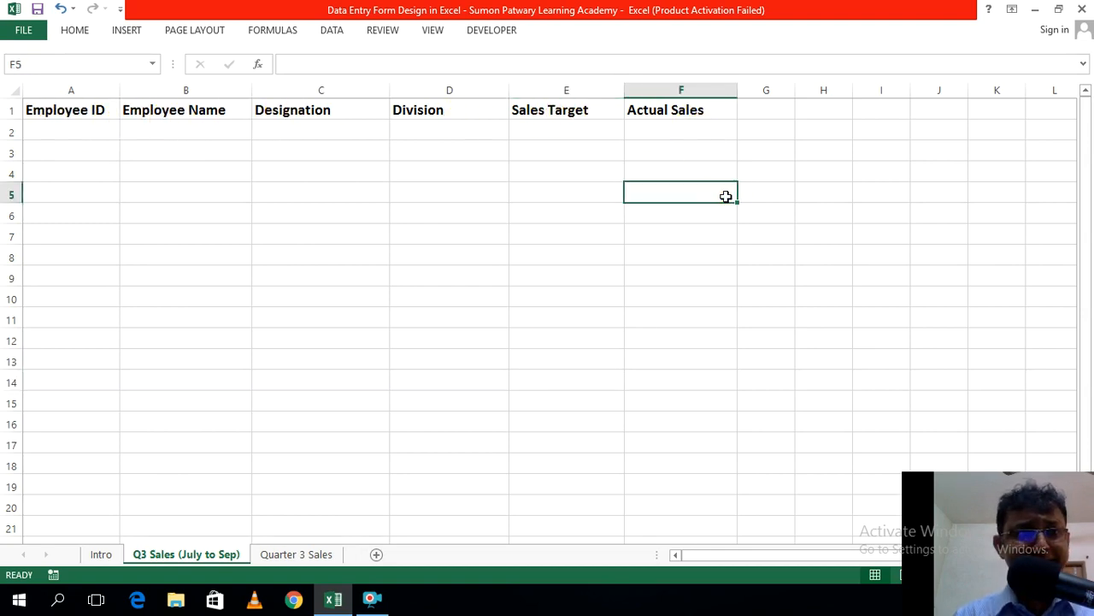
Step: Center the headings in A1:F1 horizontally and fill their cells with standard green
drag(56, 109, 644, 111)
click(82, 33)
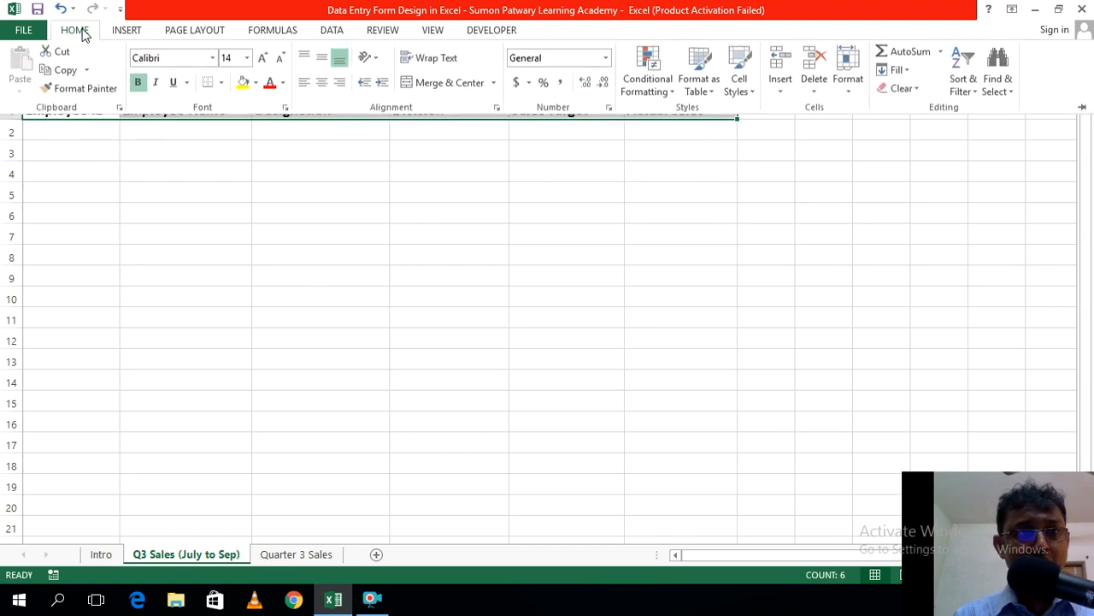
click(322, 83)
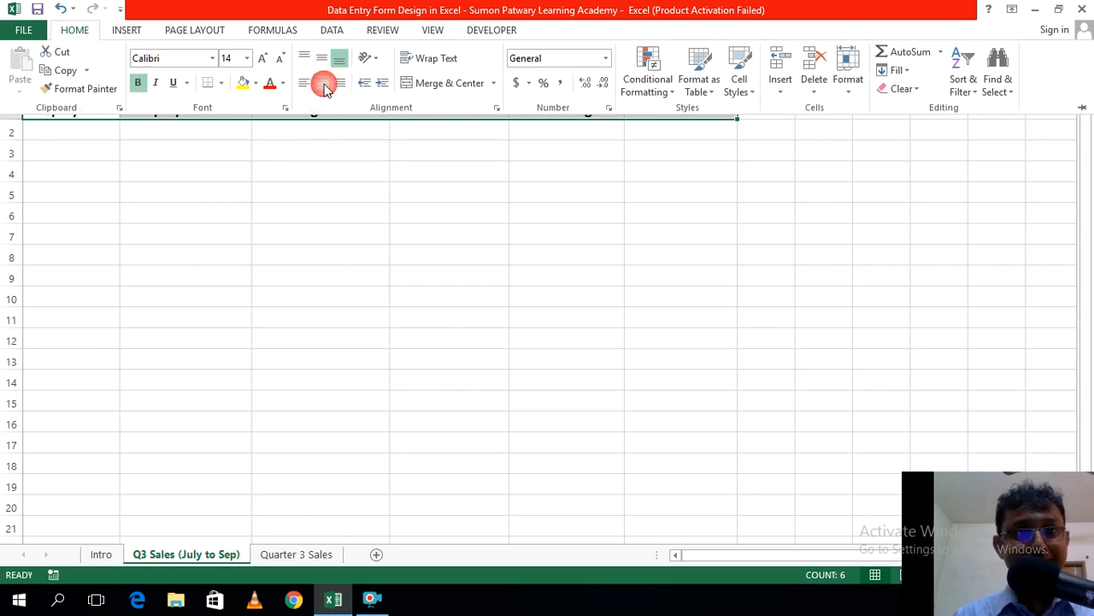
click(255, 84)
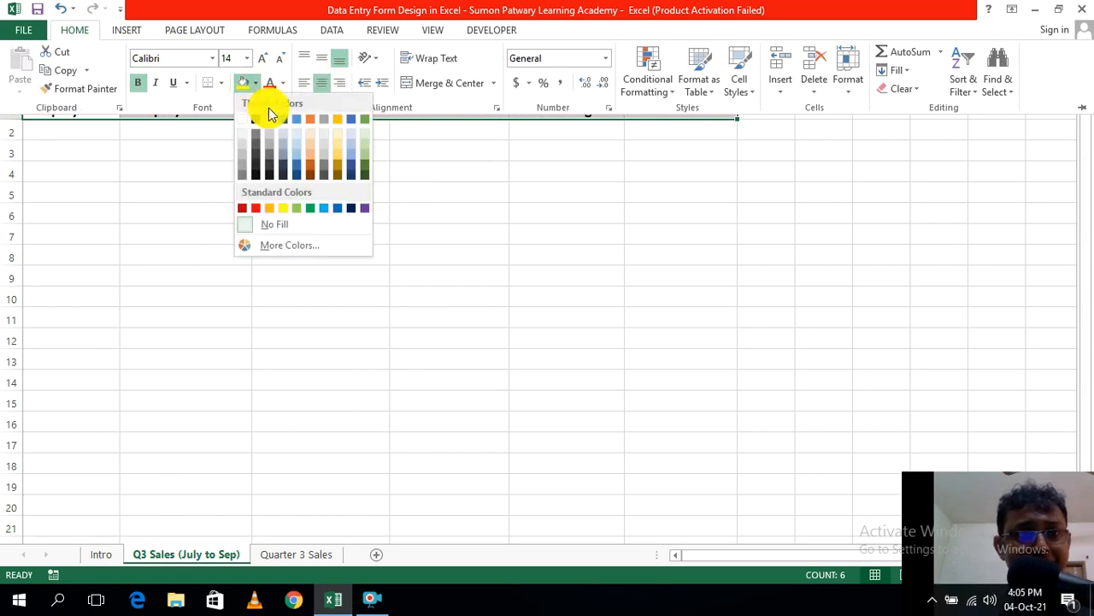
click(311, 208)
key(ctrl+F1)
click(562, 258)
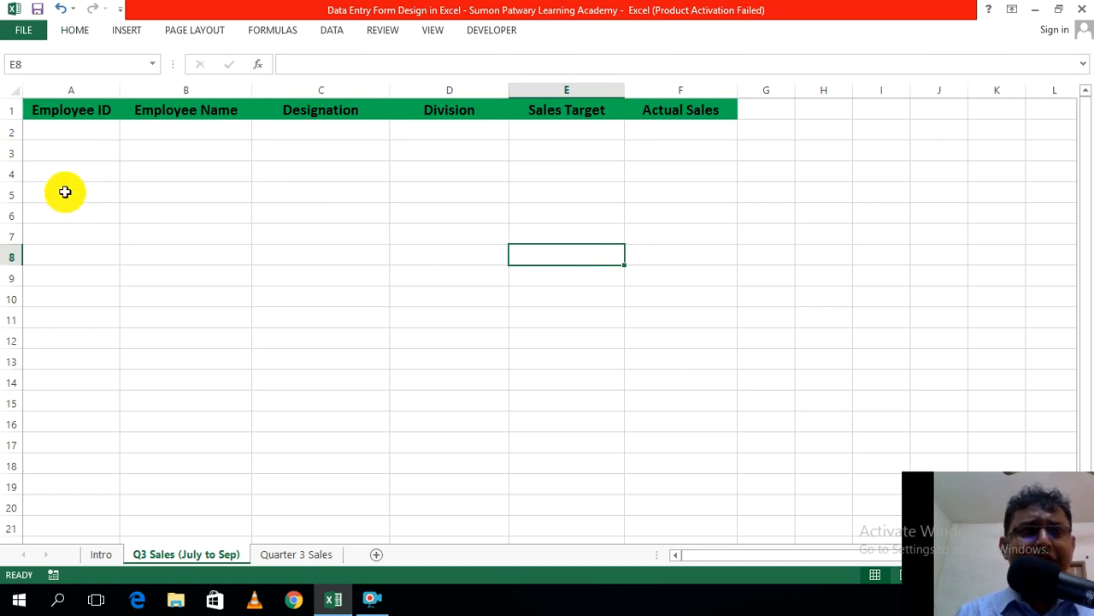
Step: Apply all borders to the table range A1:F101
drag(74, 111, 684, 291)
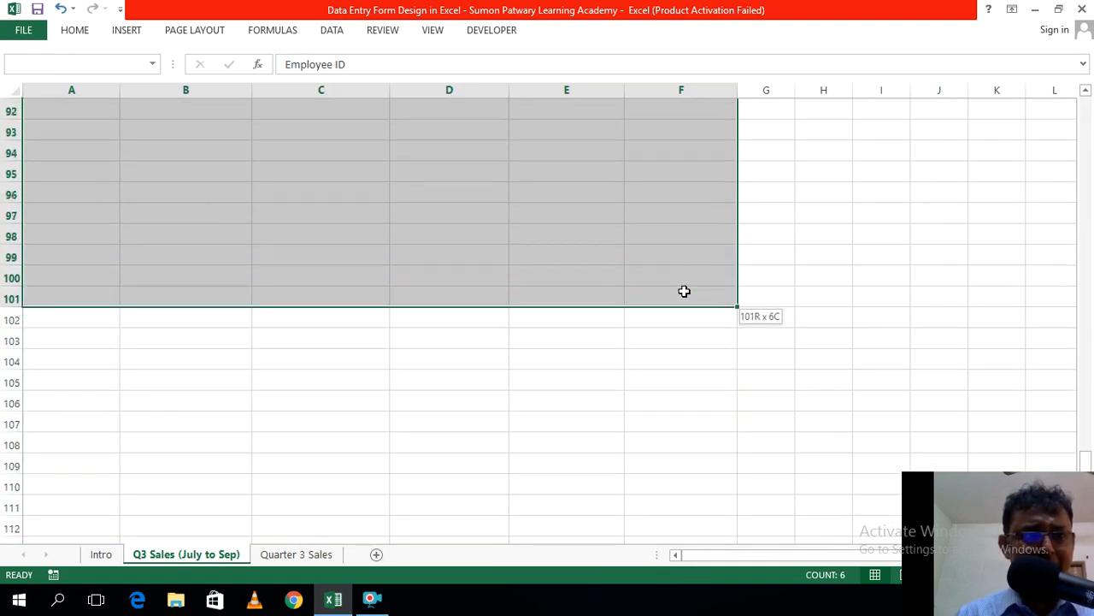
scroll(636, 293, up, 11)
scroll(636, 293, up, 19)
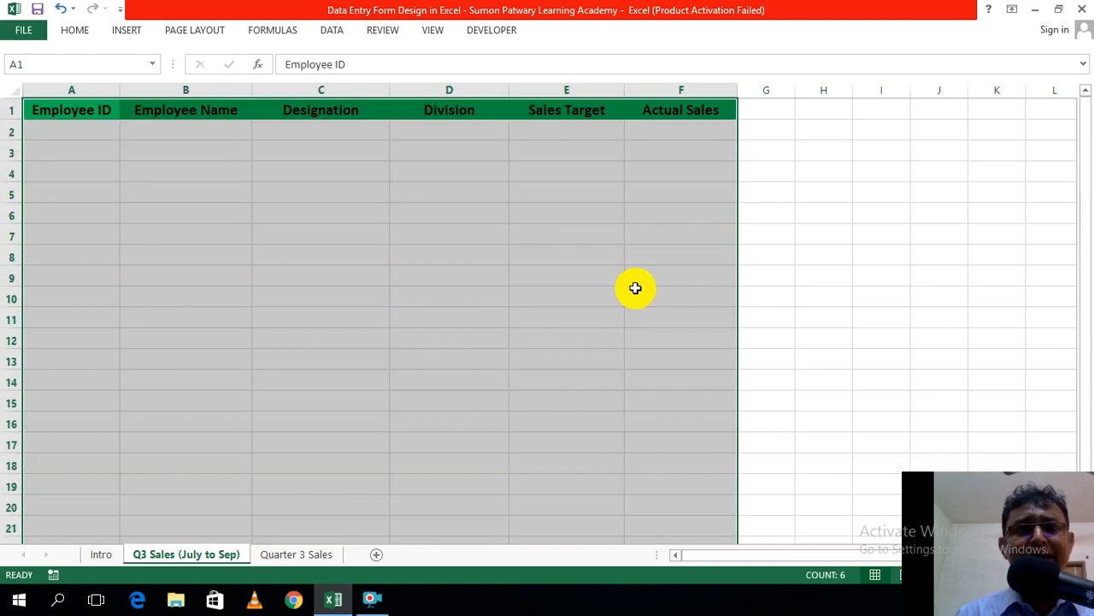
click(73, 31)
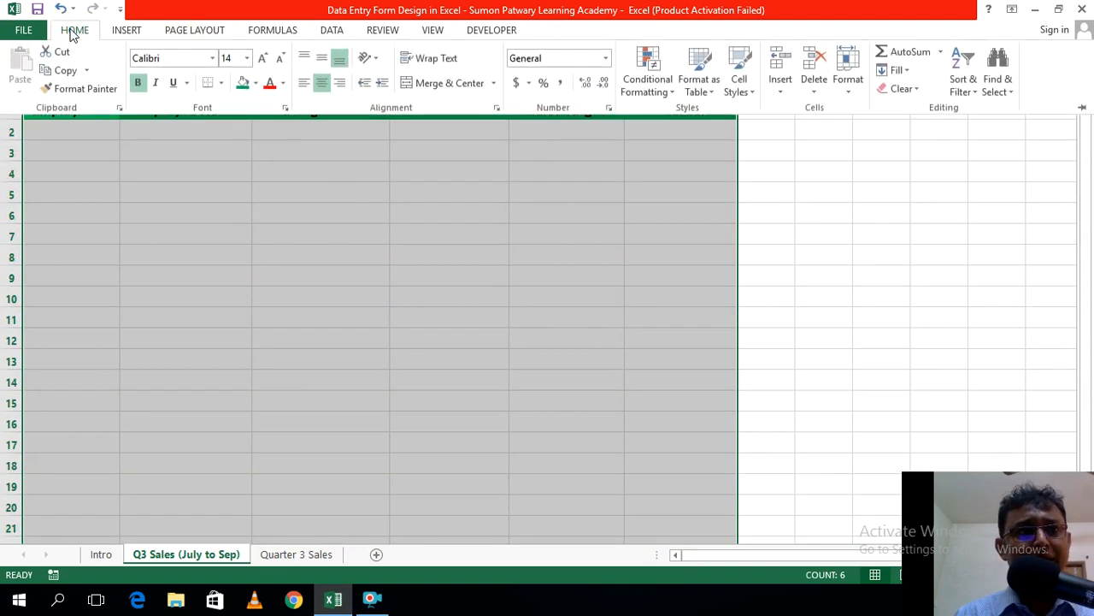
click(224, 85)
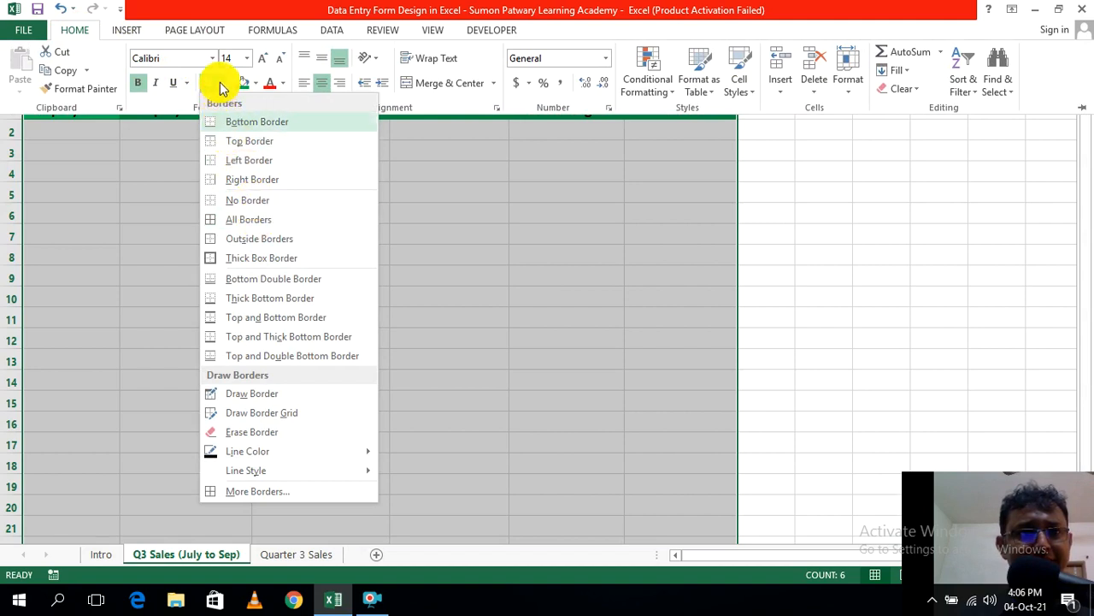
click(219, 88)
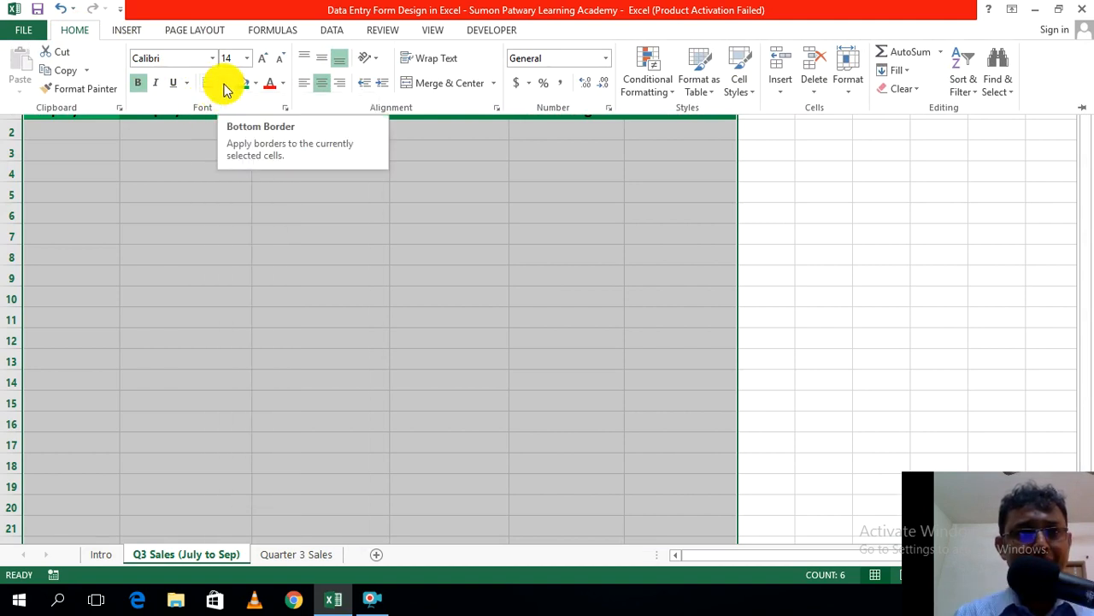
click(221, 86)
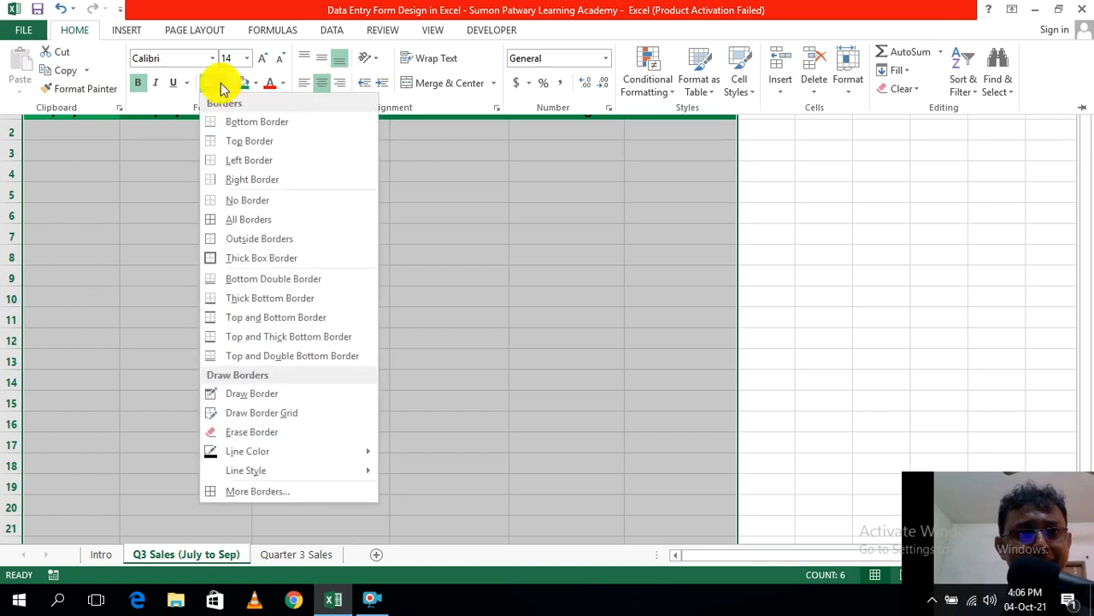
click(250, 224)
key(ctrl+F1)
click(791, 264)
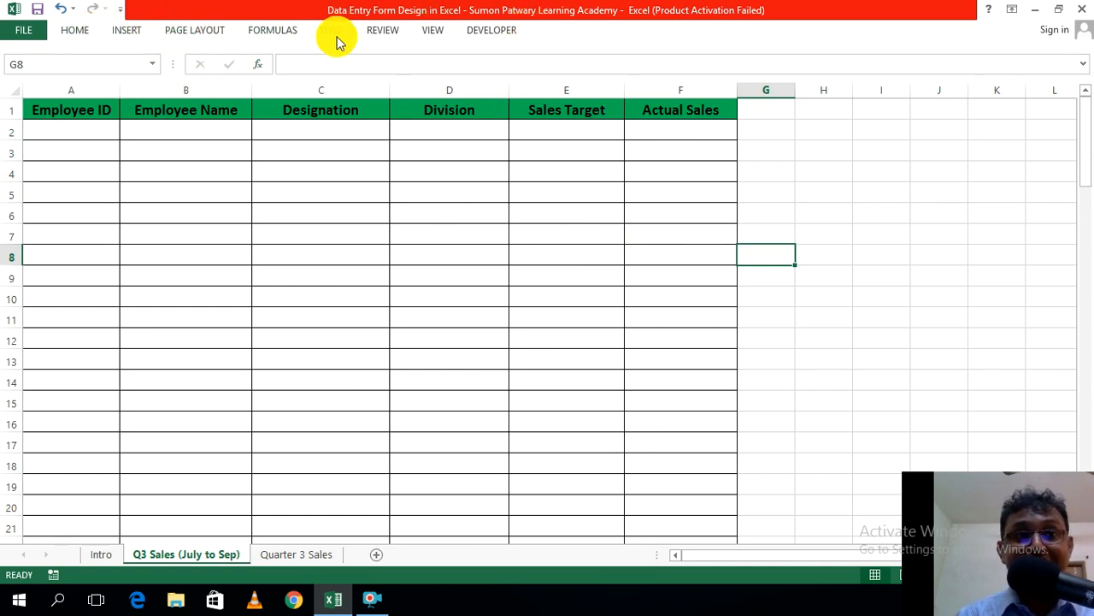
click(84, 32)
click(129, 32)
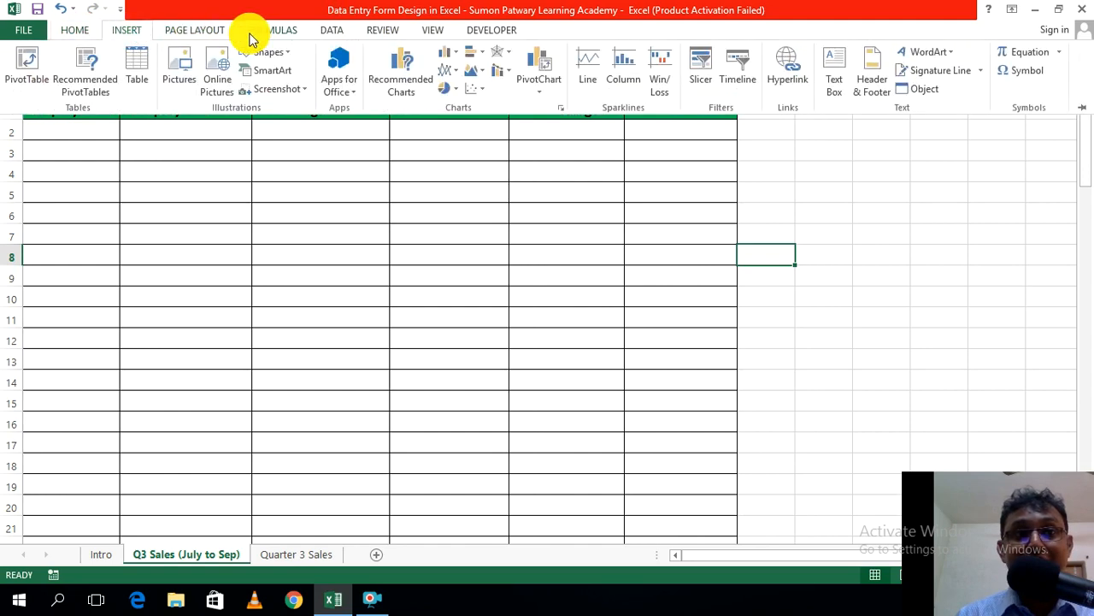
click(272, 32)
click(75, 30)
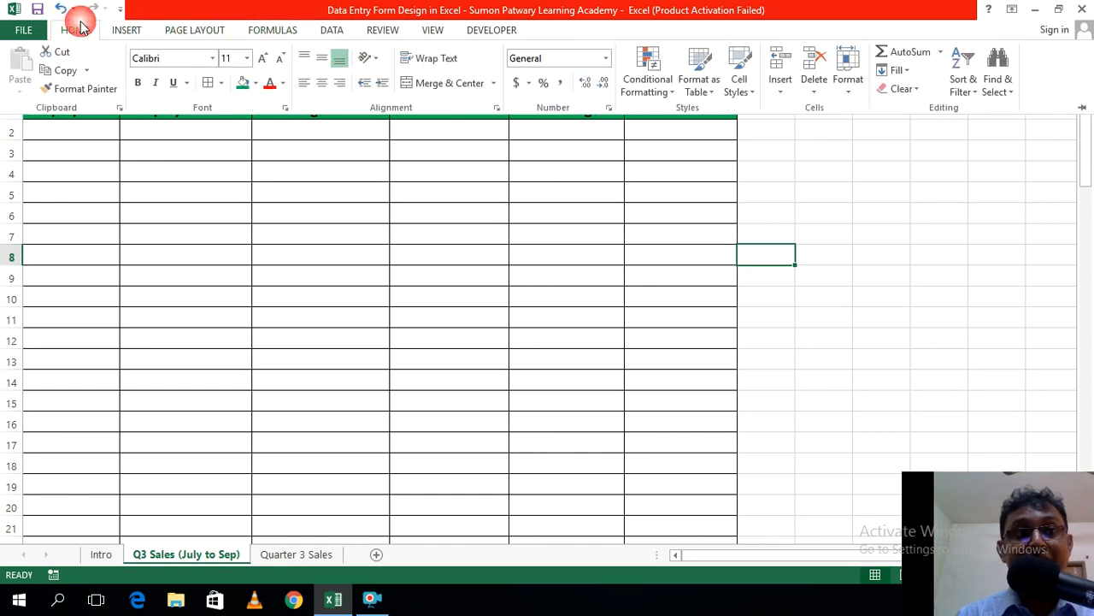
click(823, 247)
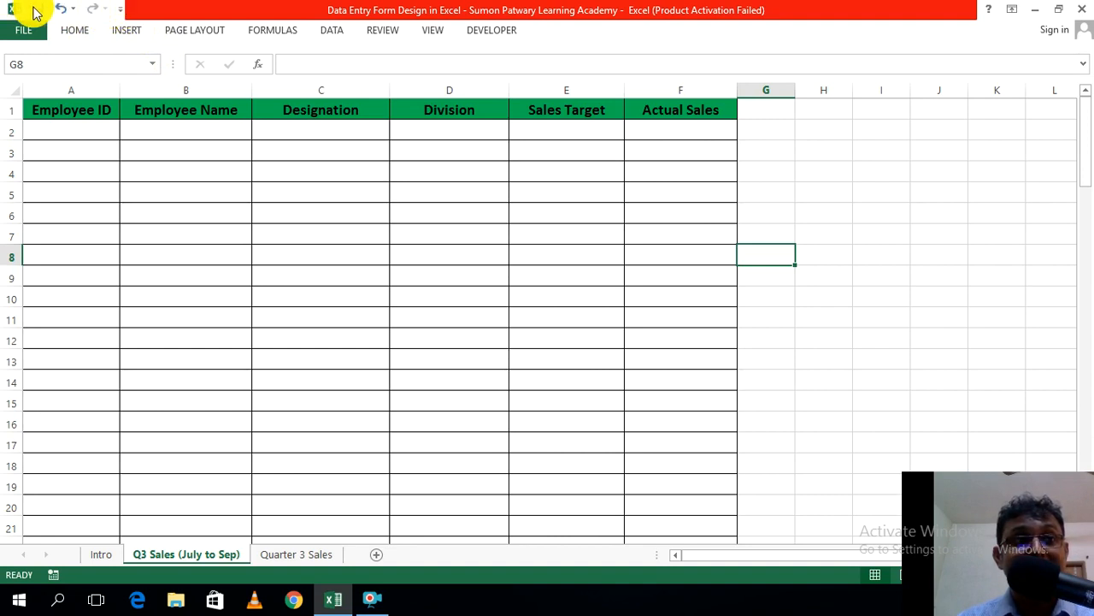
Step: Open the Quick Access Toolbar customization and list the Commands Not in the Ribbon
click(121, 16)
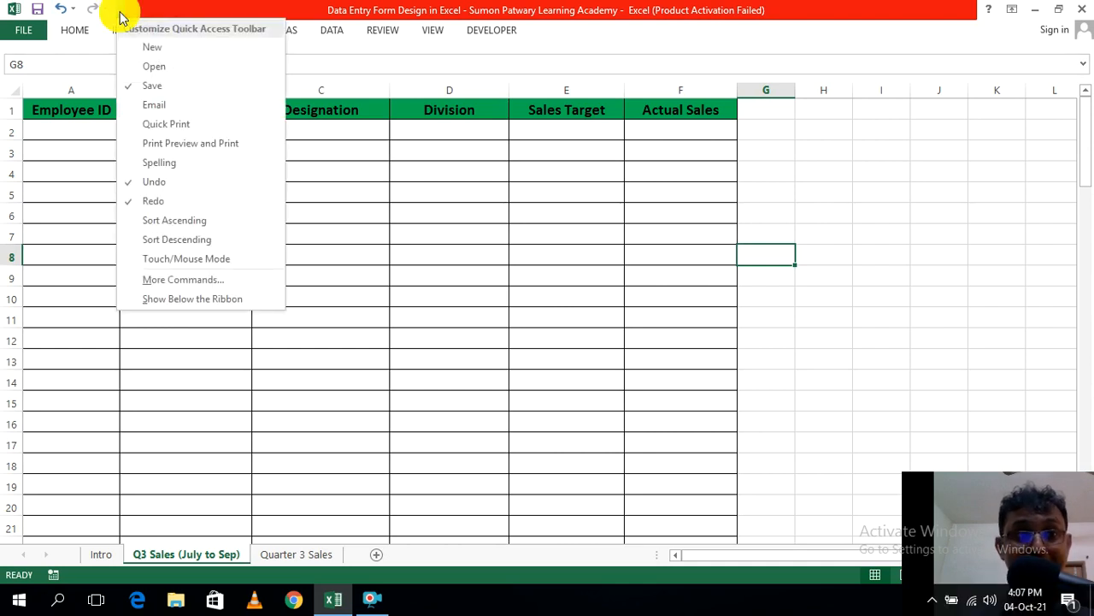
click(189, 280)
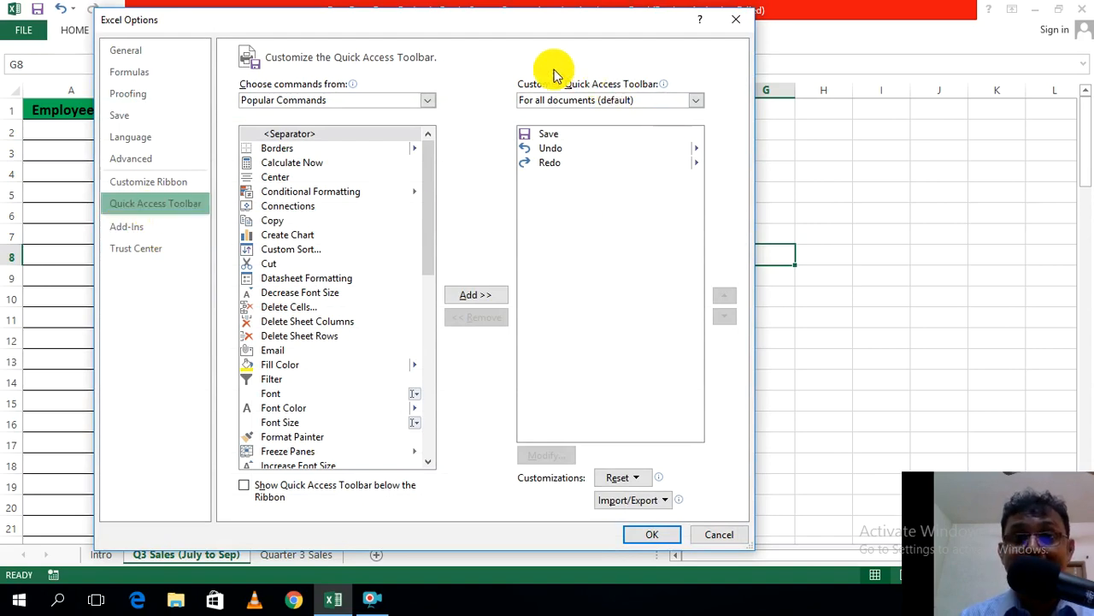
drag(481, 17, 479, 104)
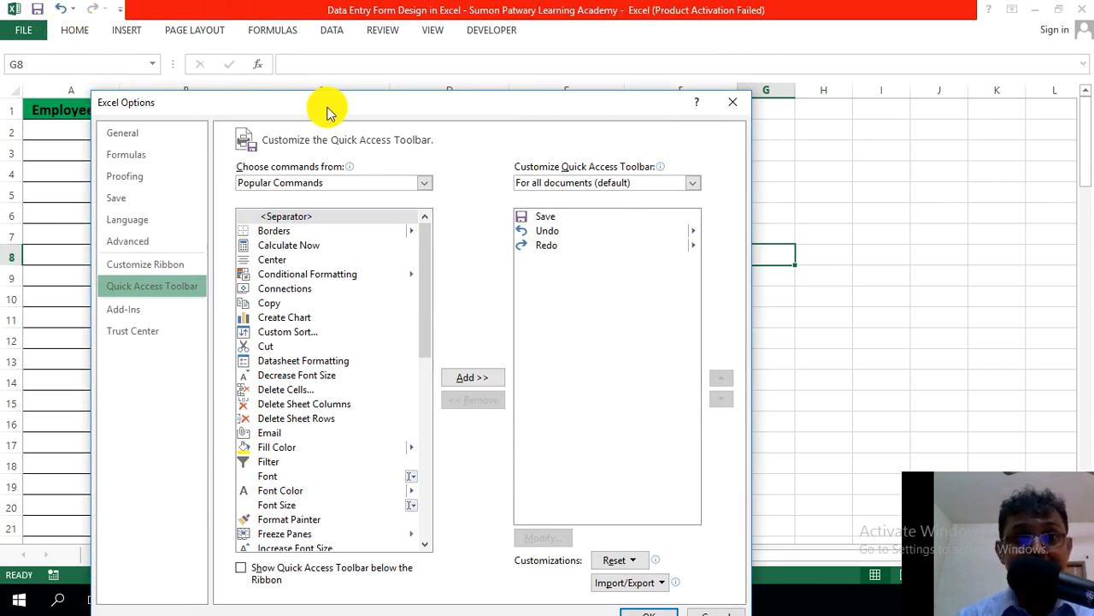
drag(328, 109, 336, 59)
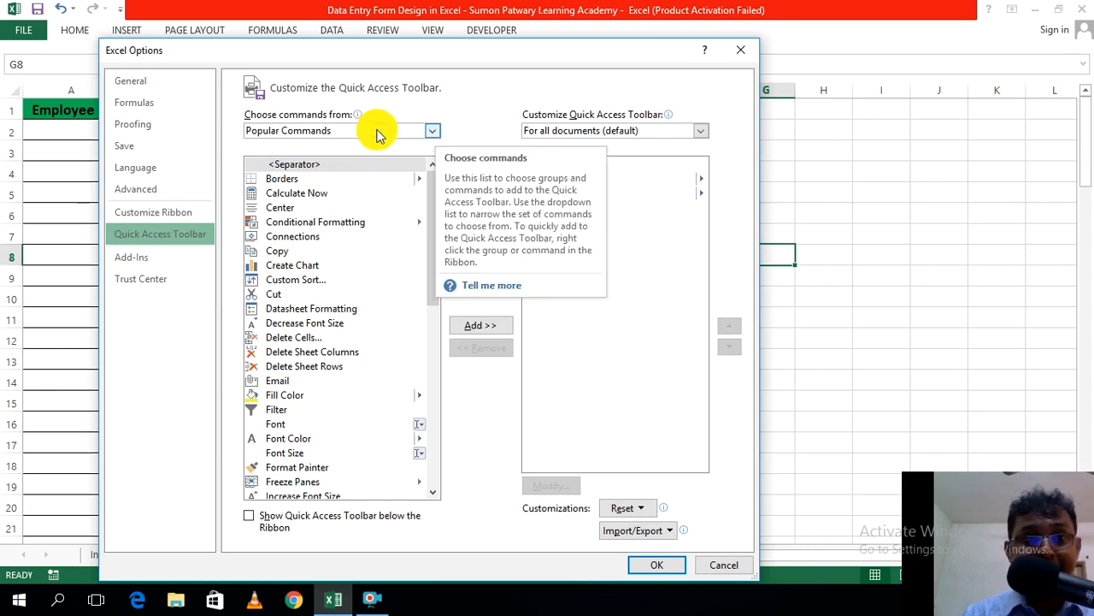
click(435, 133)
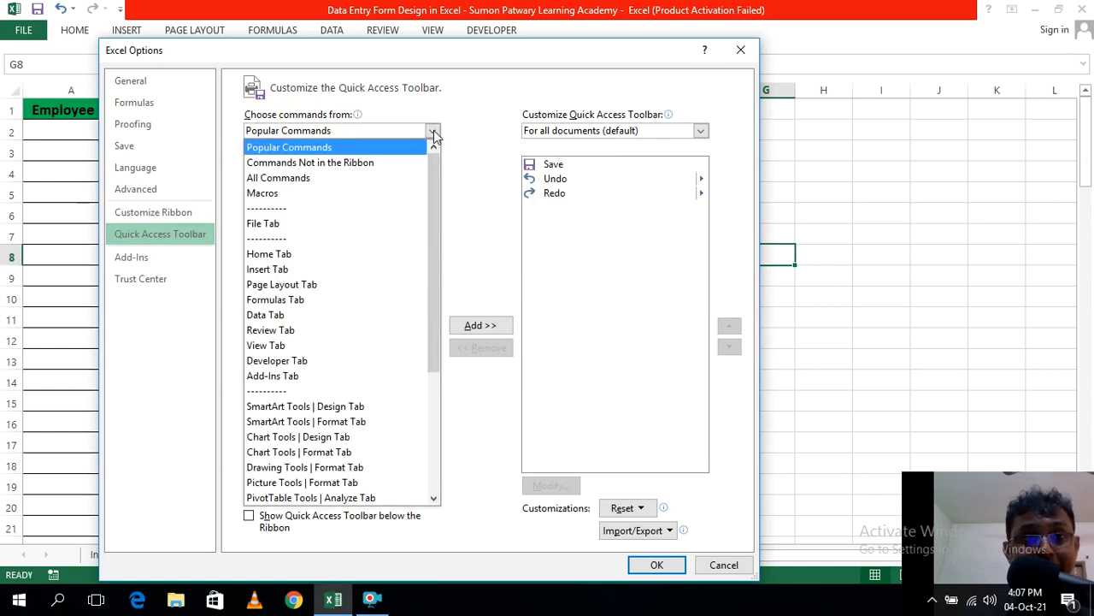
click(359, 164)
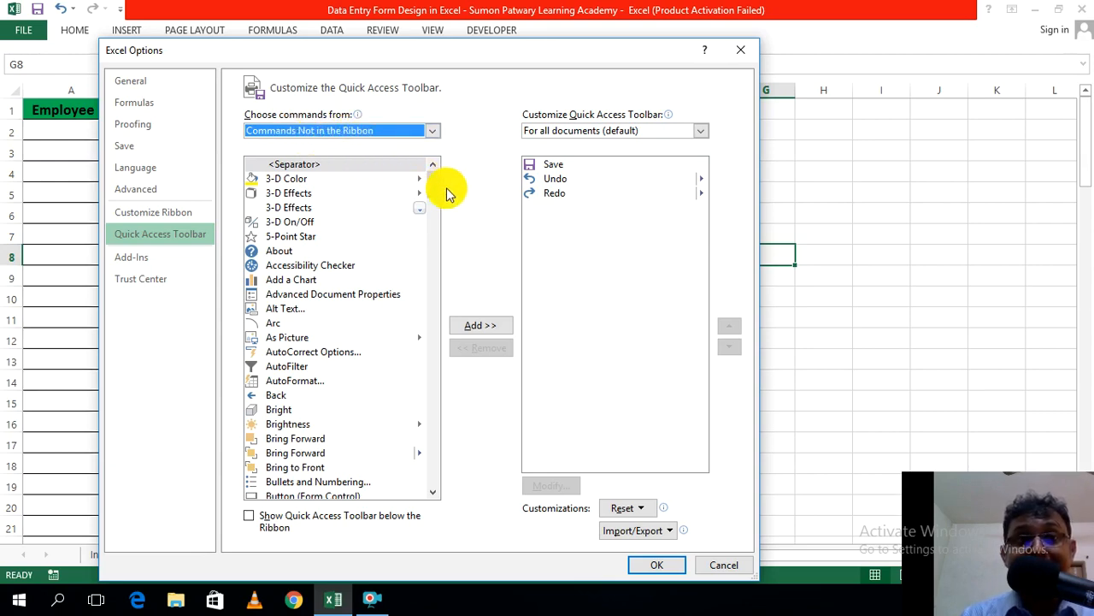
Step: Add the Form... command to the Quick Access Toolbar for all documents and apply the change
drag(435, 192, 424, 287)
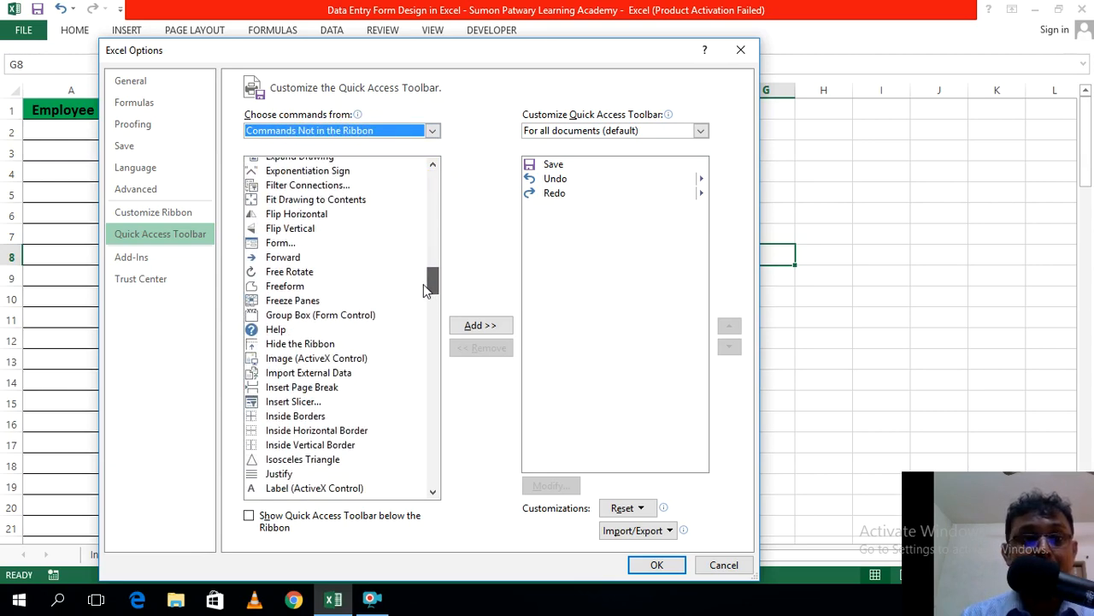
click(281, 244)
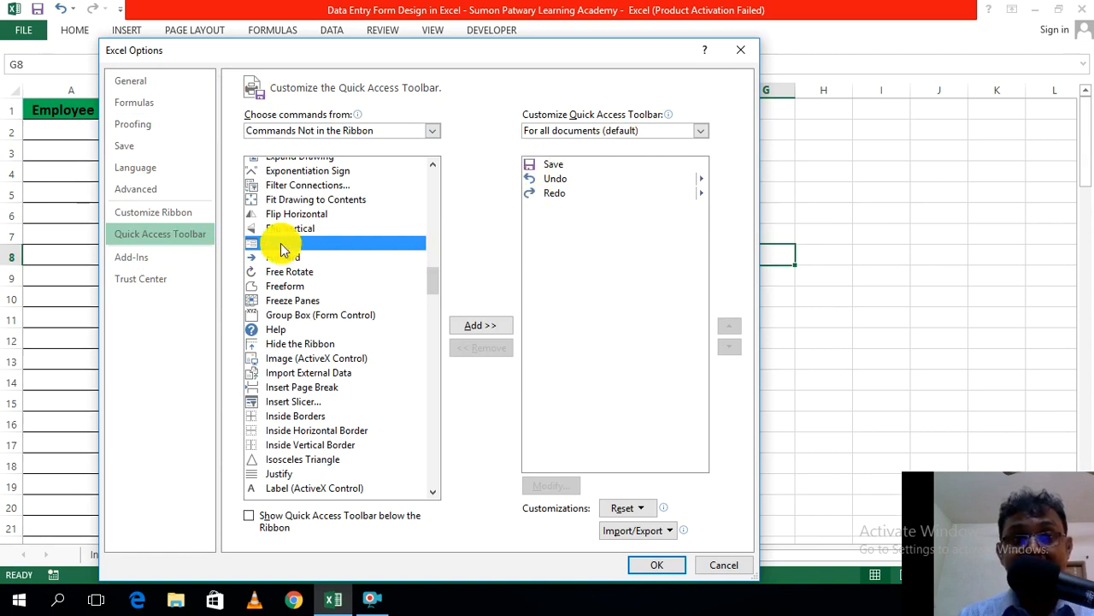
click(488, 326)
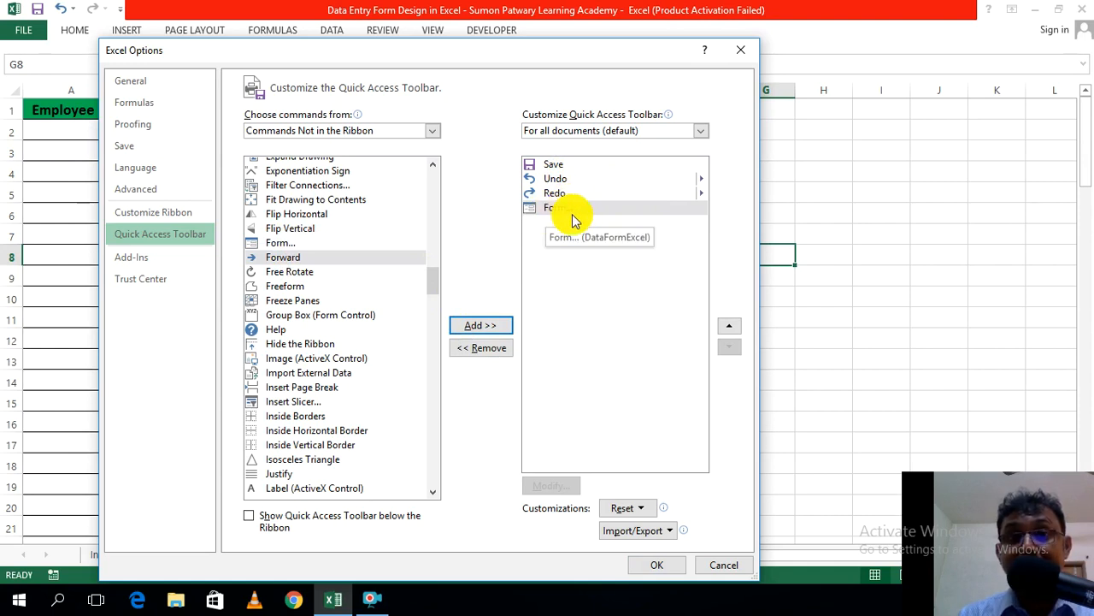
click(663, 569)
click(894, 419)
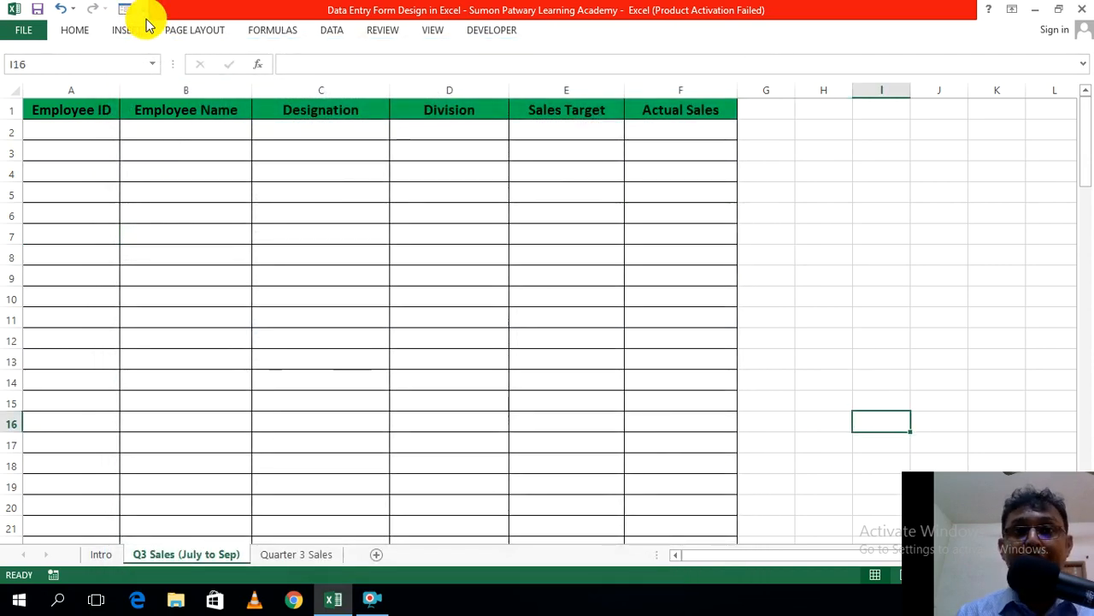
click(862, 272)
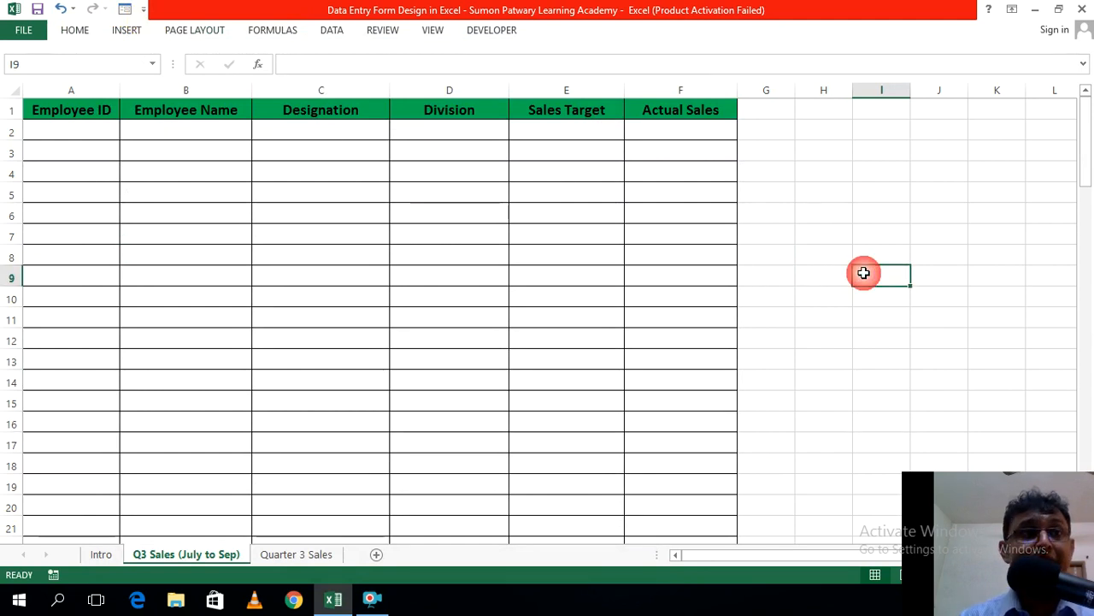
click(143, 10)
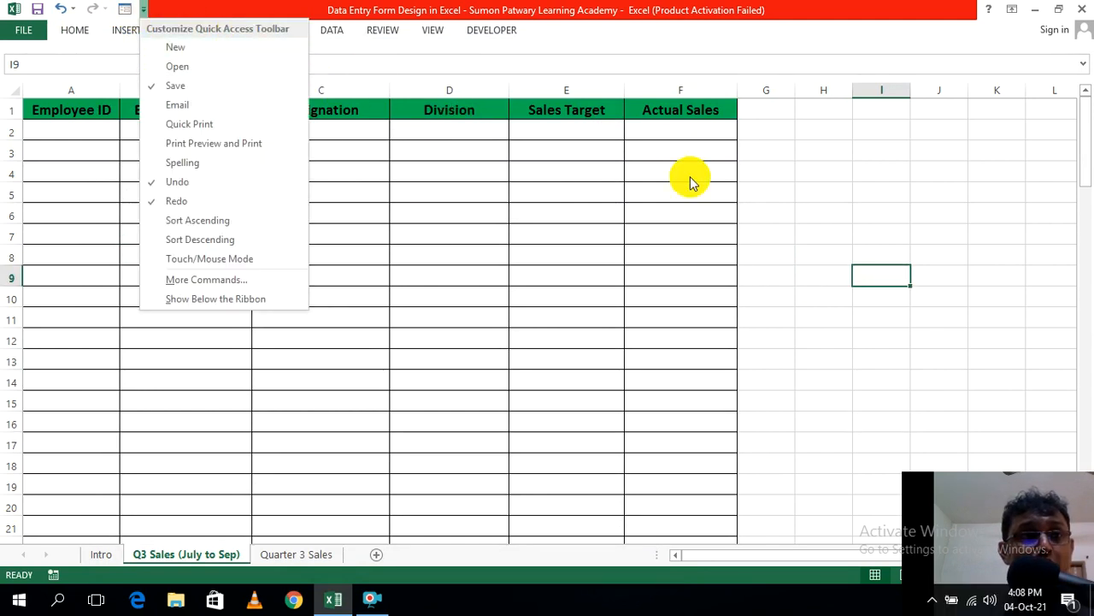
click(903, 235)
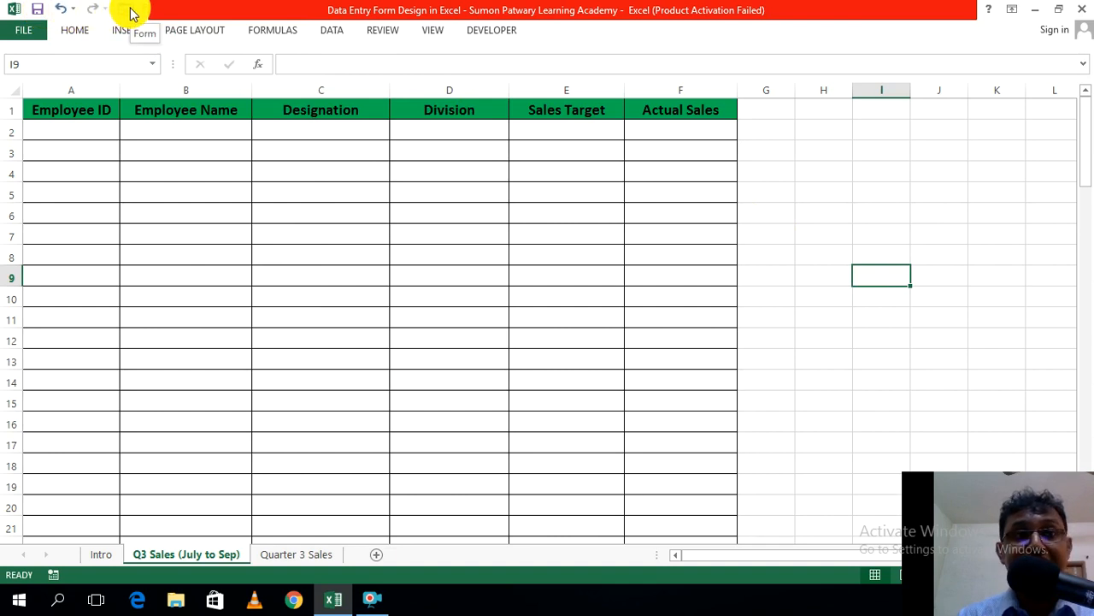
click(819, 197)
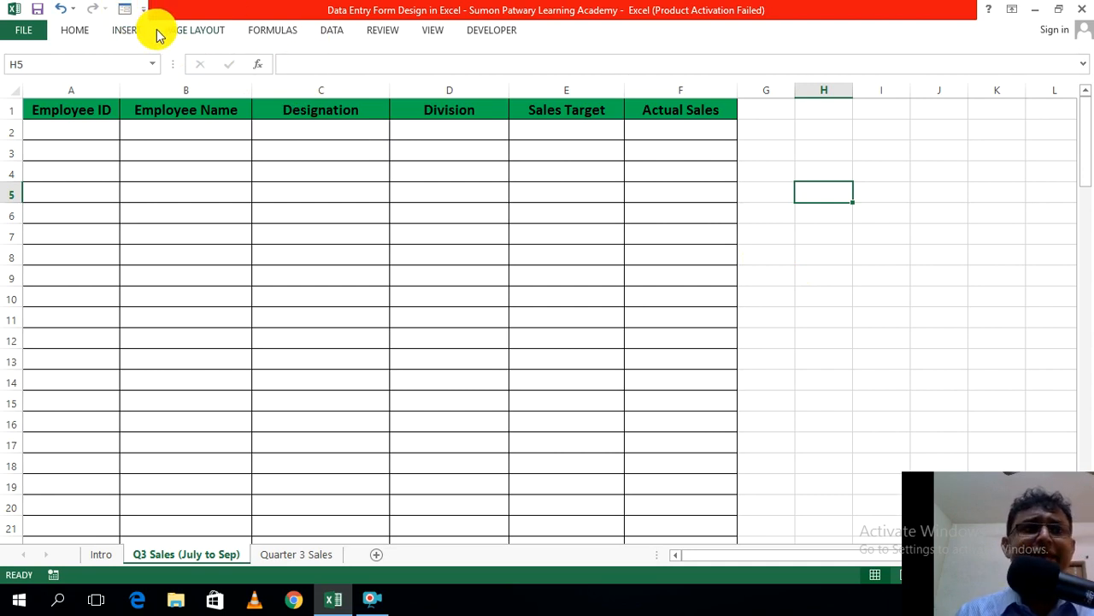
click(86, 36)
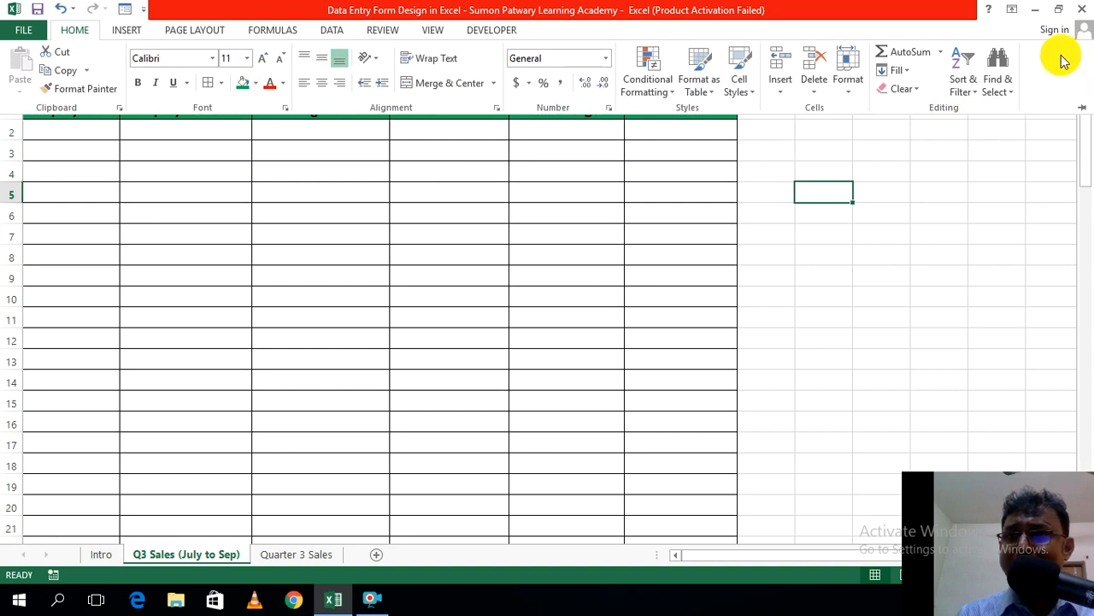
click(867, 249)
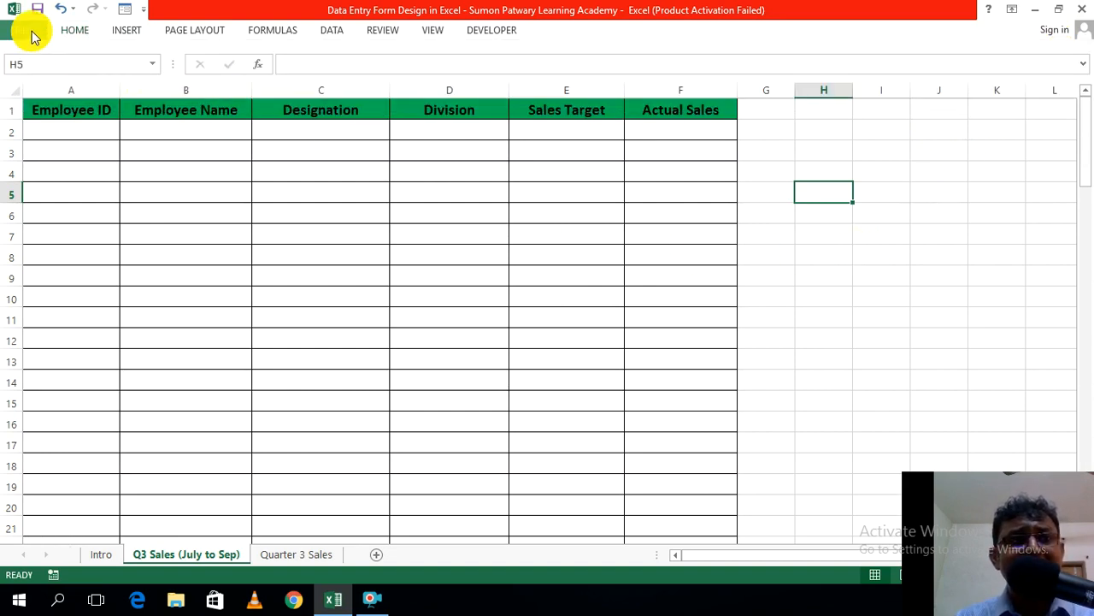
Step: Open the ribbon customization settings in the Excel options
click(33, 36)
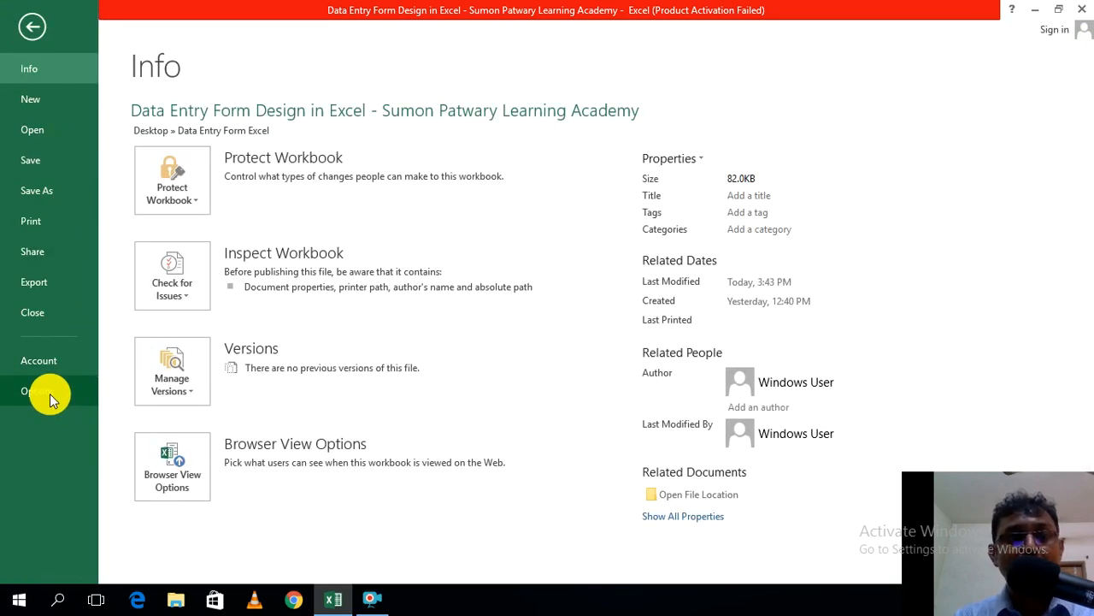
click(39, 392)
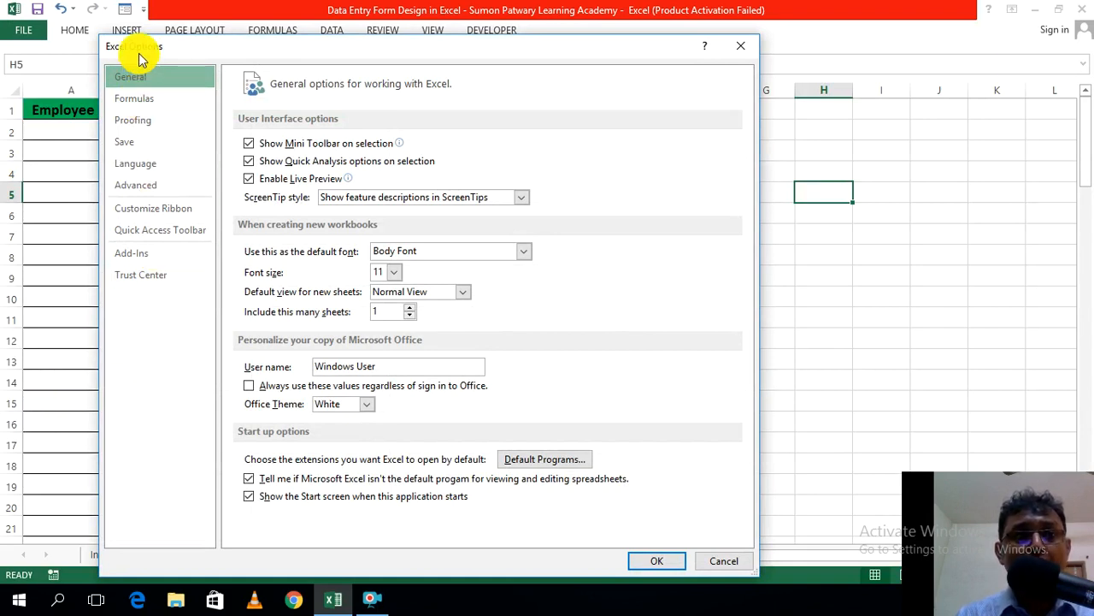
click(163, 213)
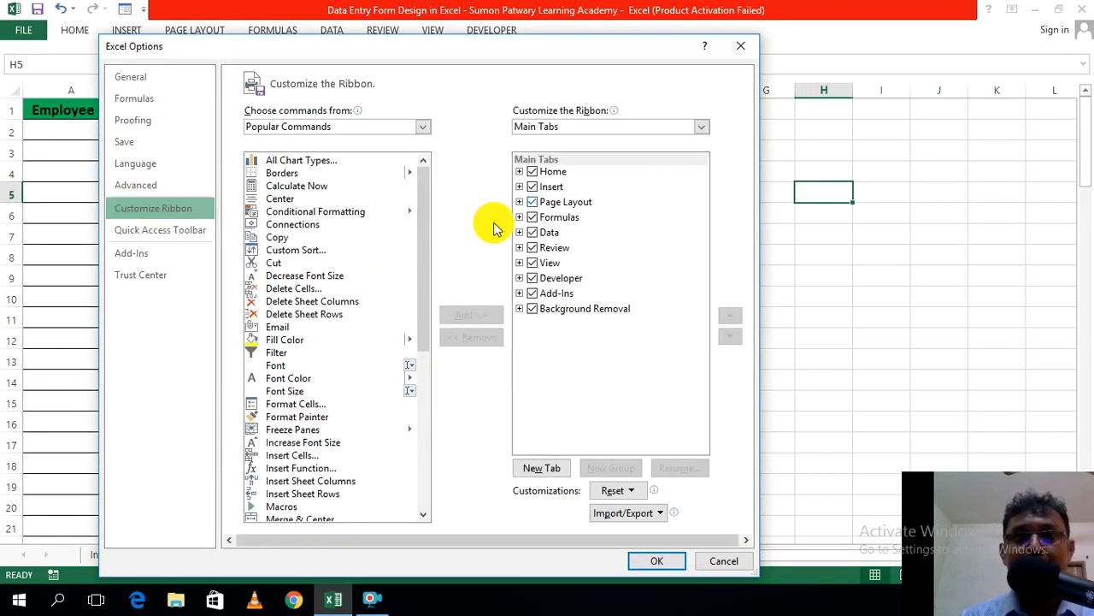
Step: Examine the All Tabs, Main Tabs and Tool Tabs sets available for ribbon customization, ending on Main Tabs
click(701, 126)
click(544, 143)
click(701, 127)
click(552, 154)
click(701, 126)
click(576, 176)
click(704, 128)
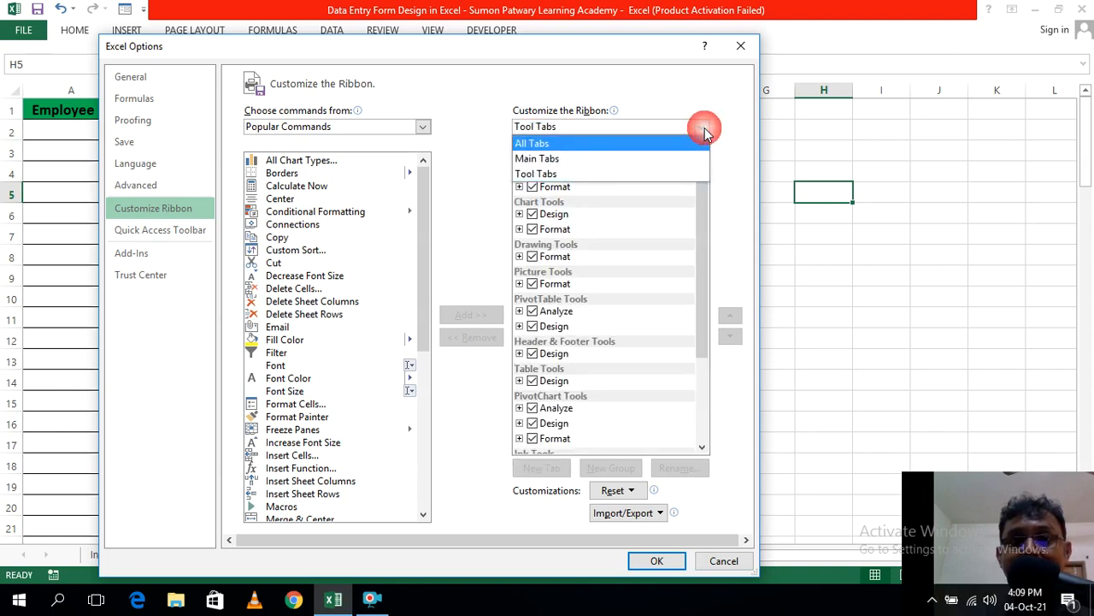
click(561, 161)
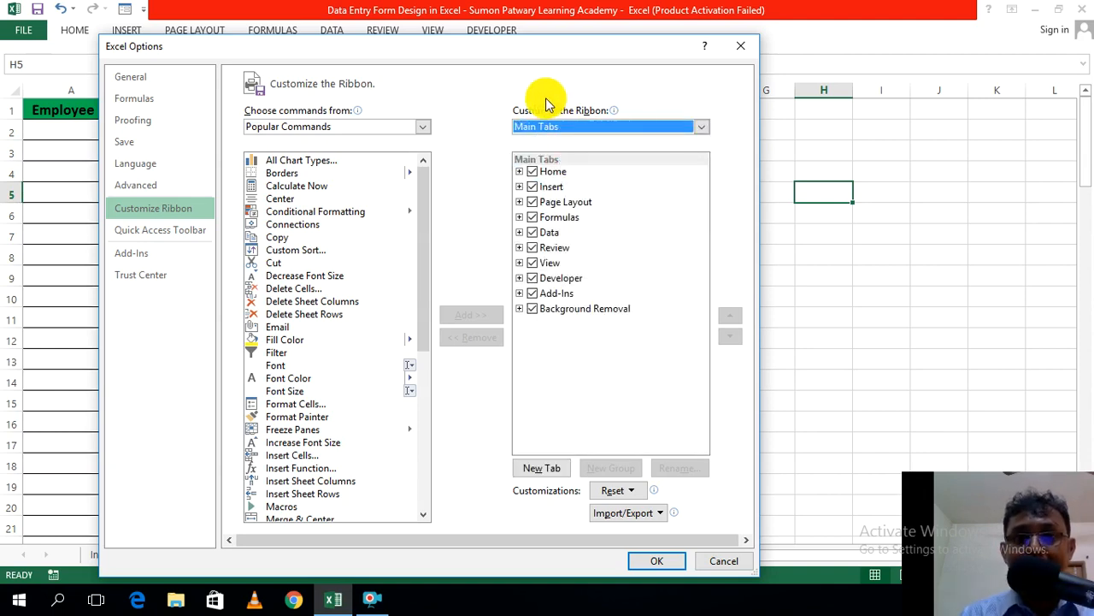
Step: Add a new custom group after Editing in the ribbon's Home tab and select it
click(549, 172)
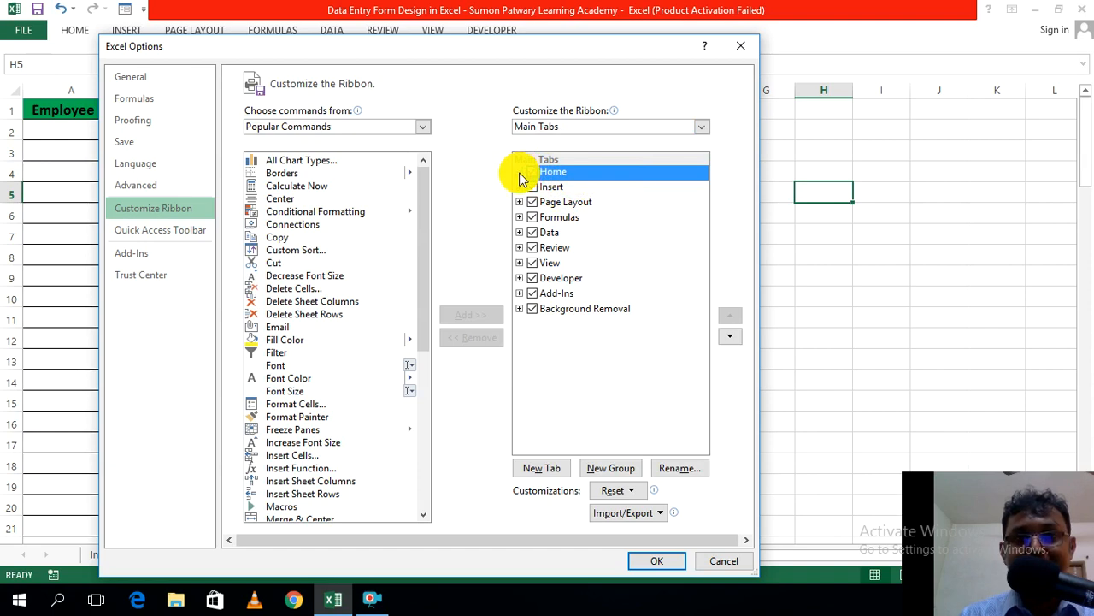
click(519, 171)
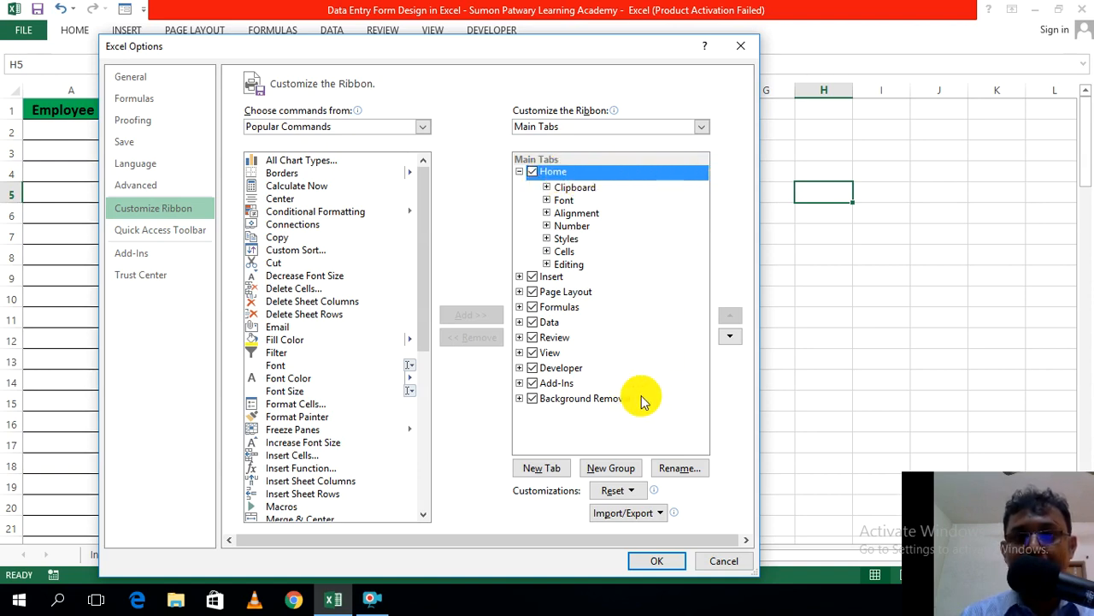
click(612, 471)
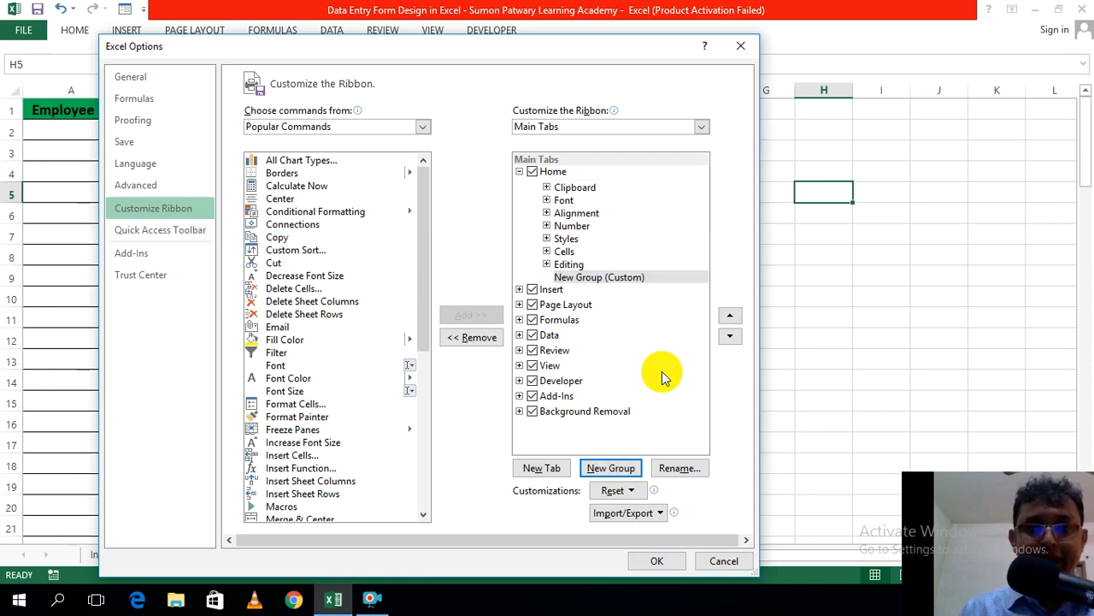
click(646, 279)
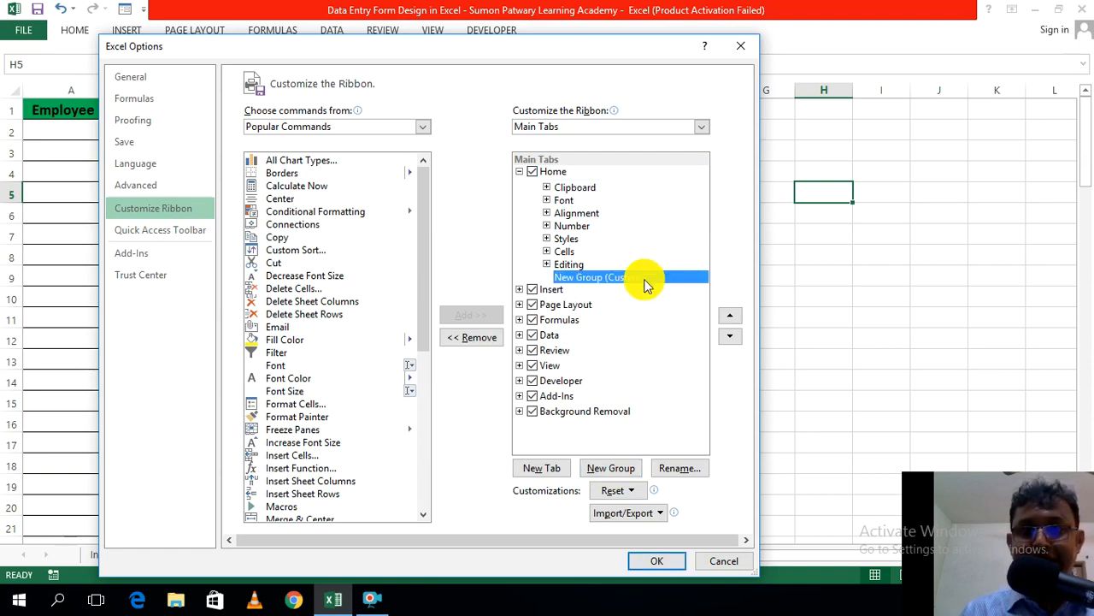
Step: Rename the new custom group in the ribbon's Home tab as Data Entry and keep it selected
click(680, 469)
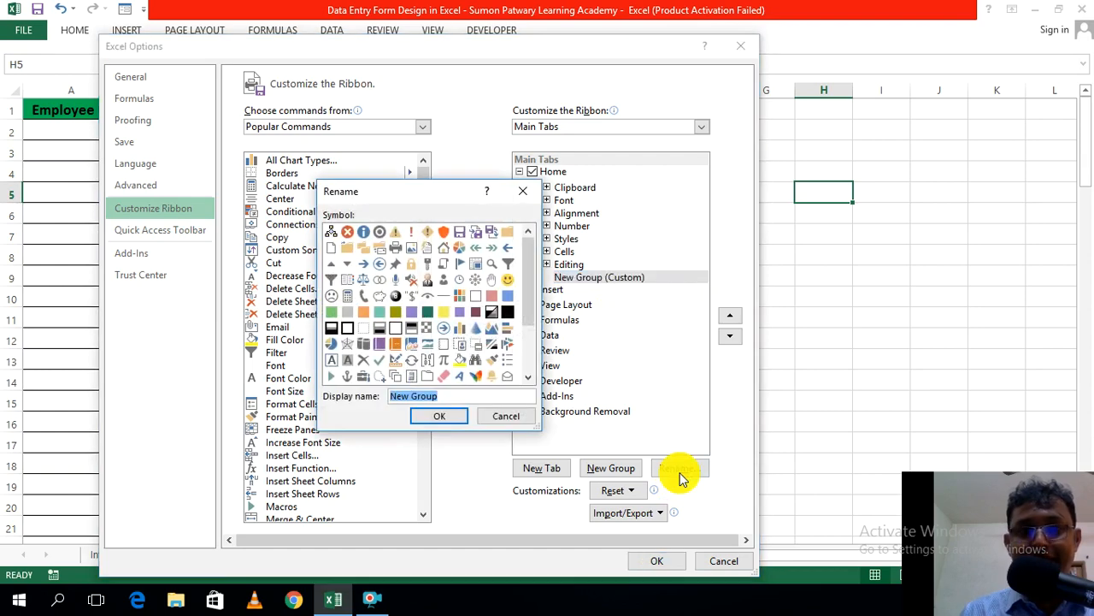
key(BackSpace)
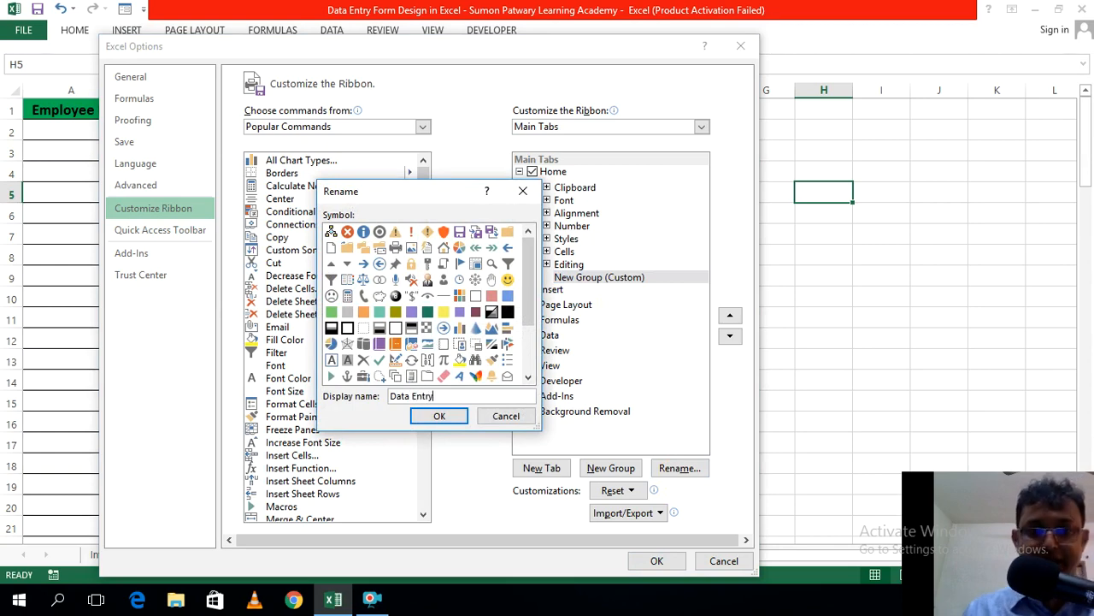
click(438, 415)
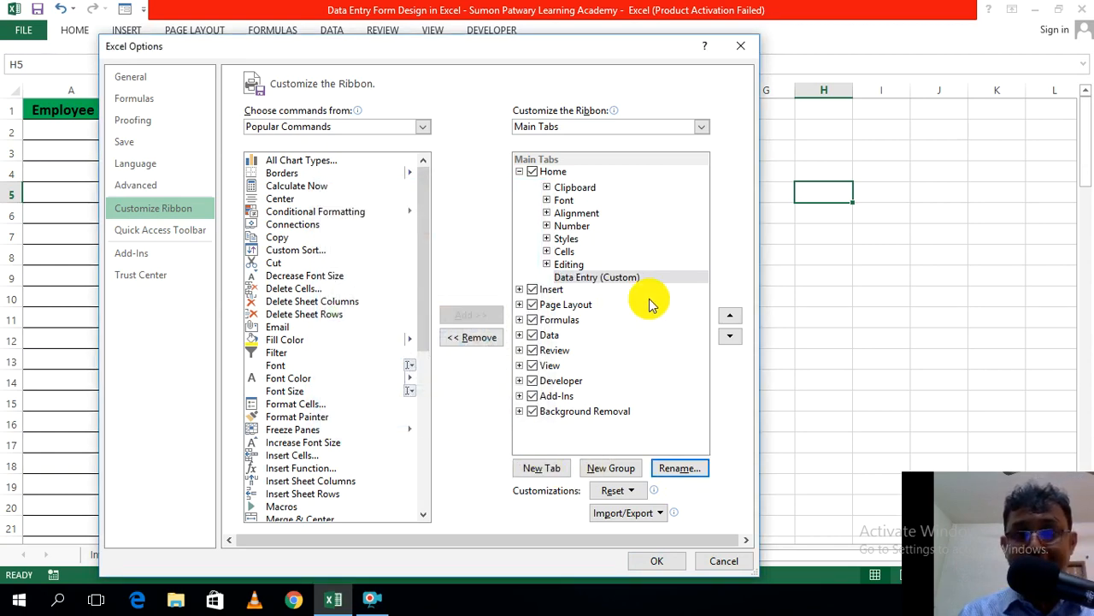
click(598, 278)
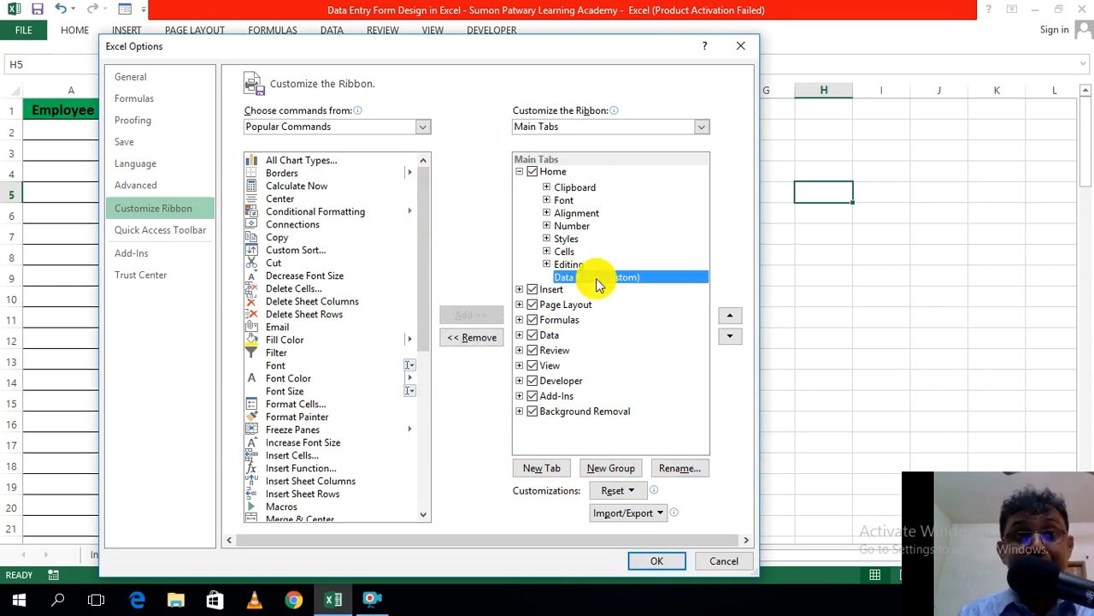
Step: Add the Form... command from All Commands to the Data Entry group and apply the ribbon customization
mouse_move(354, 118)
click(422, 127)
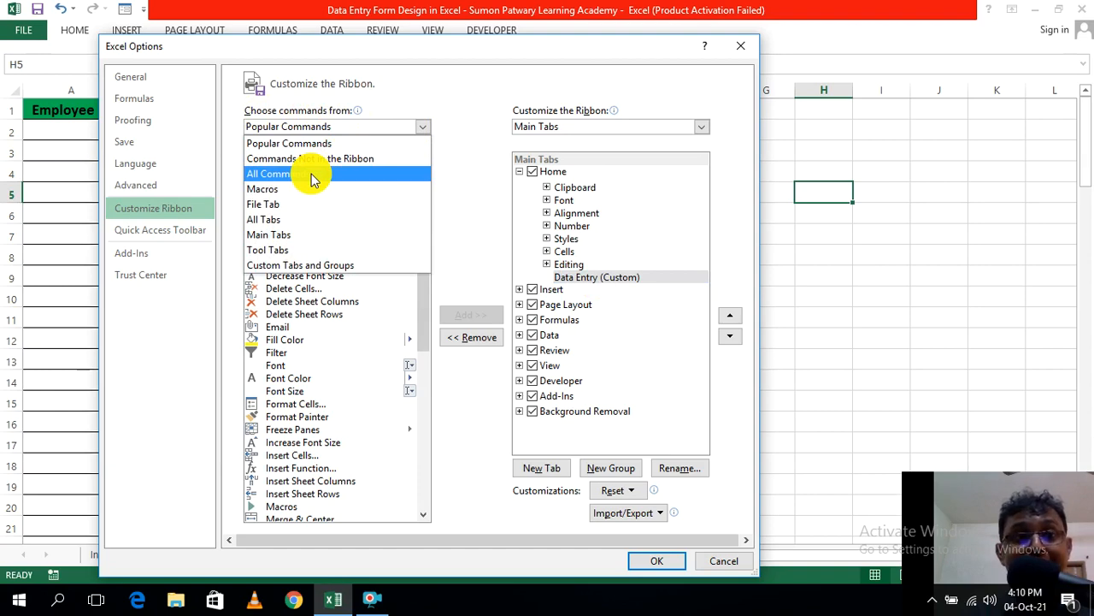
click(312, 173)
mouse_move(424, 171)
mouse_down()
mouse_move(405, 510)
mouse_move(419, 296)
mouse_up()
click(421, 159)
click(421, 158)
click(421, 158)
click(421, 158)
click(421, 158)
click(422, 158)
click(422, 158)
click(421, 158)
click(421, 158)
click(422, 158)
click(422, 159)
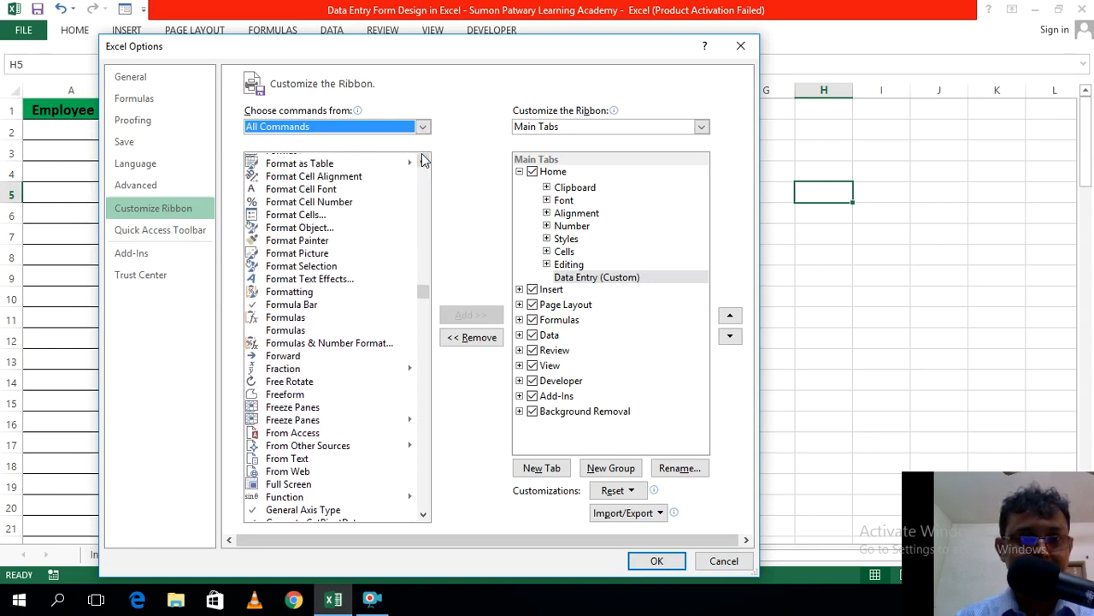
click(422, 158)
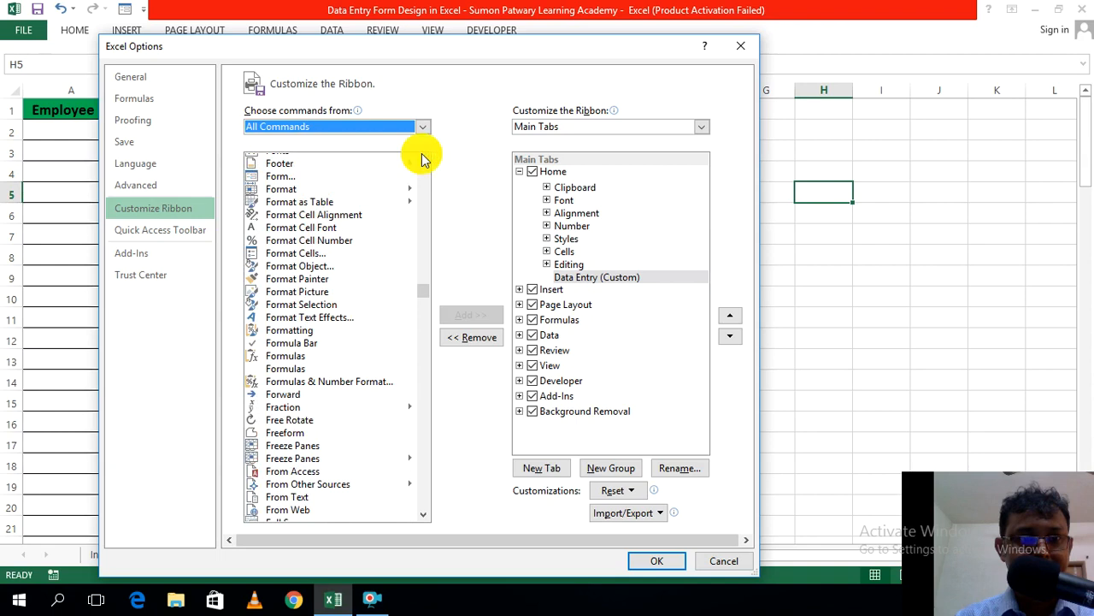
click(421, 158)
click(421, 159)
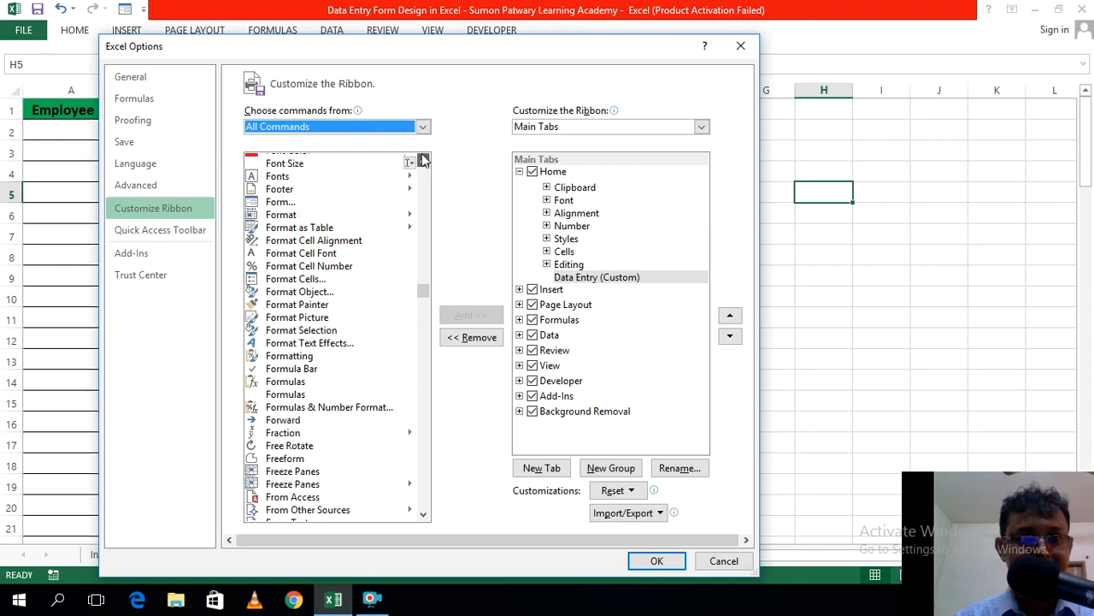
click(280, 205)
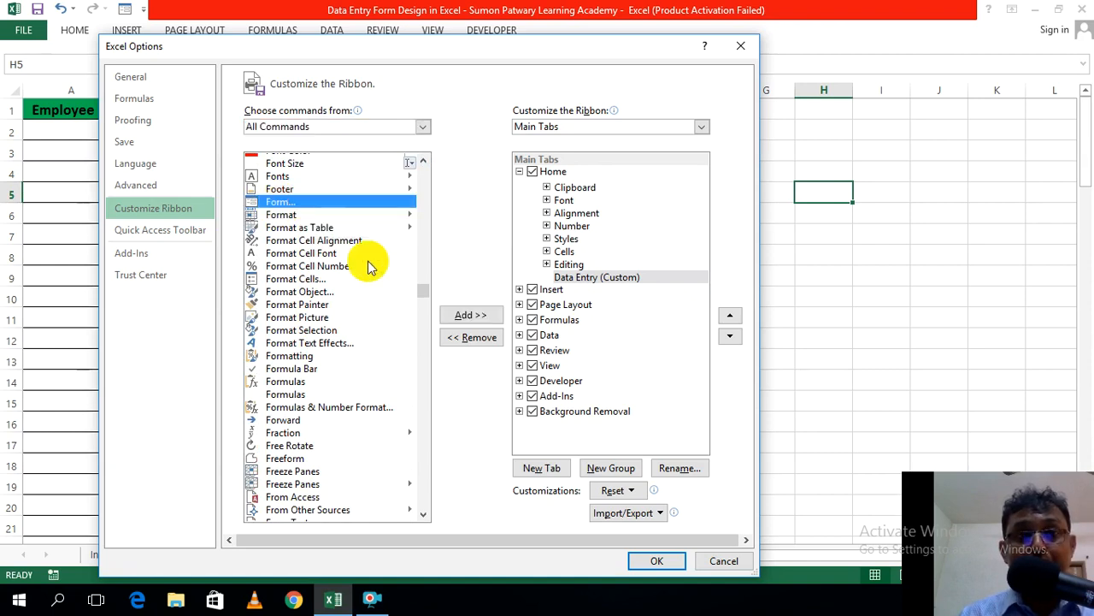
click(473, 315)
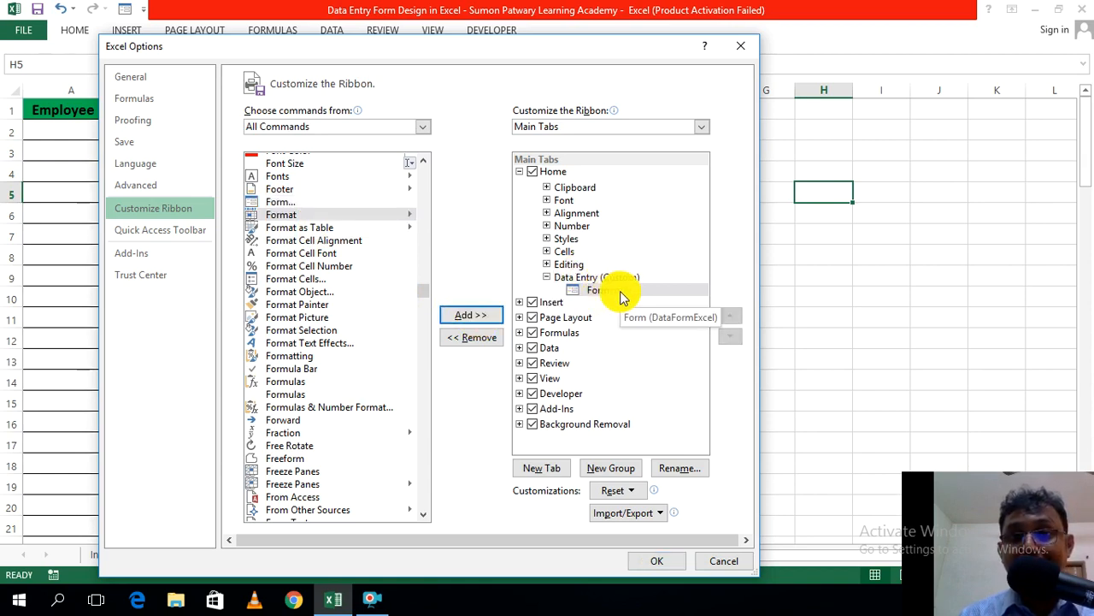
click(659, 561)
Step: Examine the Form command on the Quick Access Toolbar and in the Home ribbon's Data Entry group
click(826, 419)
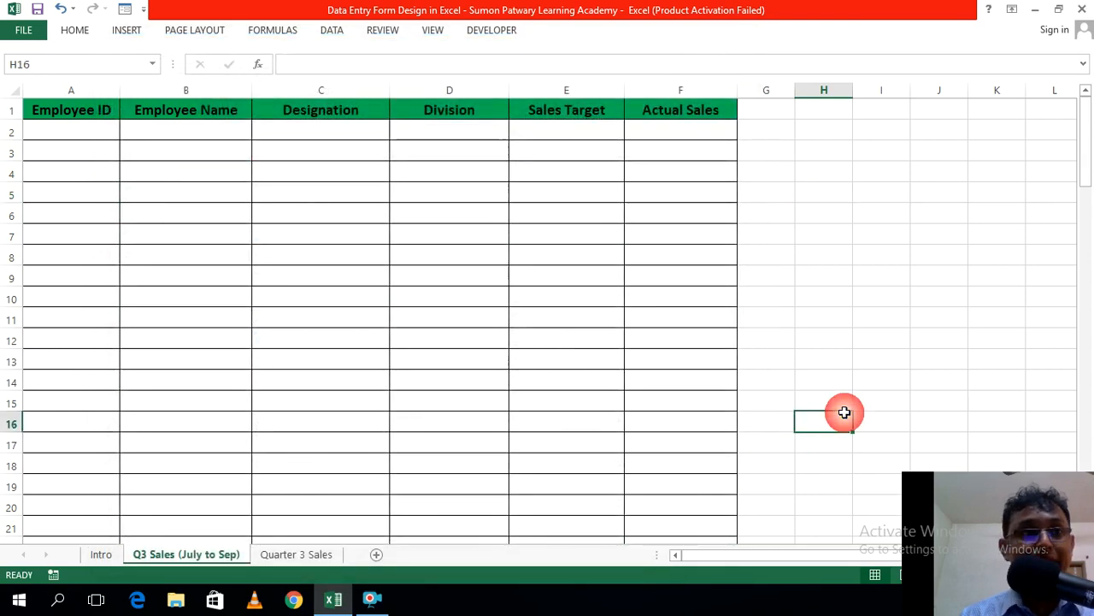
click(75, 31)
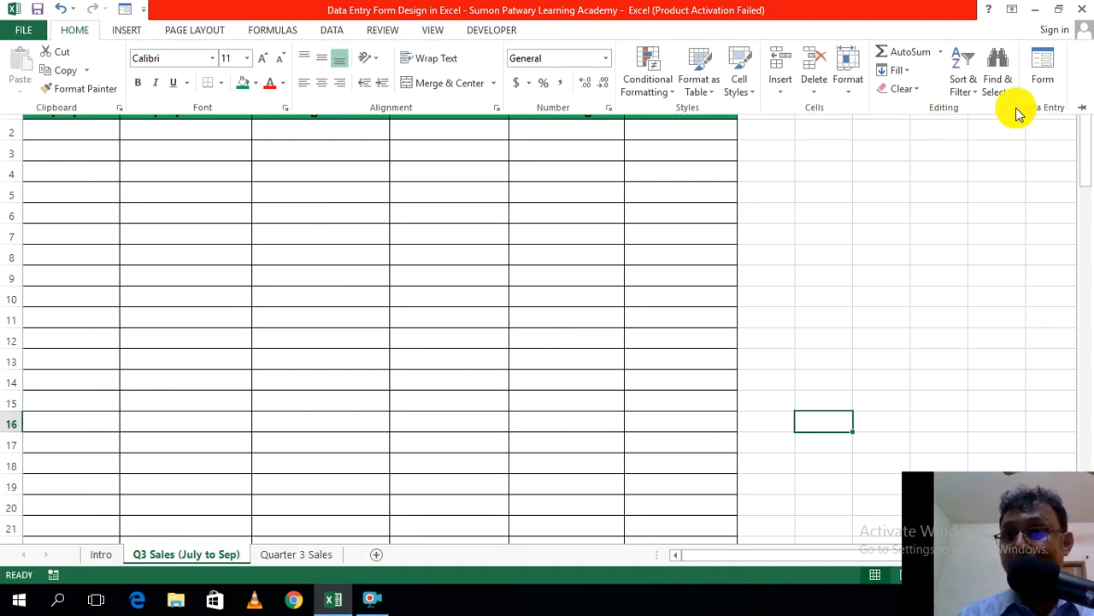
click(983, 221)
click(902, 239)
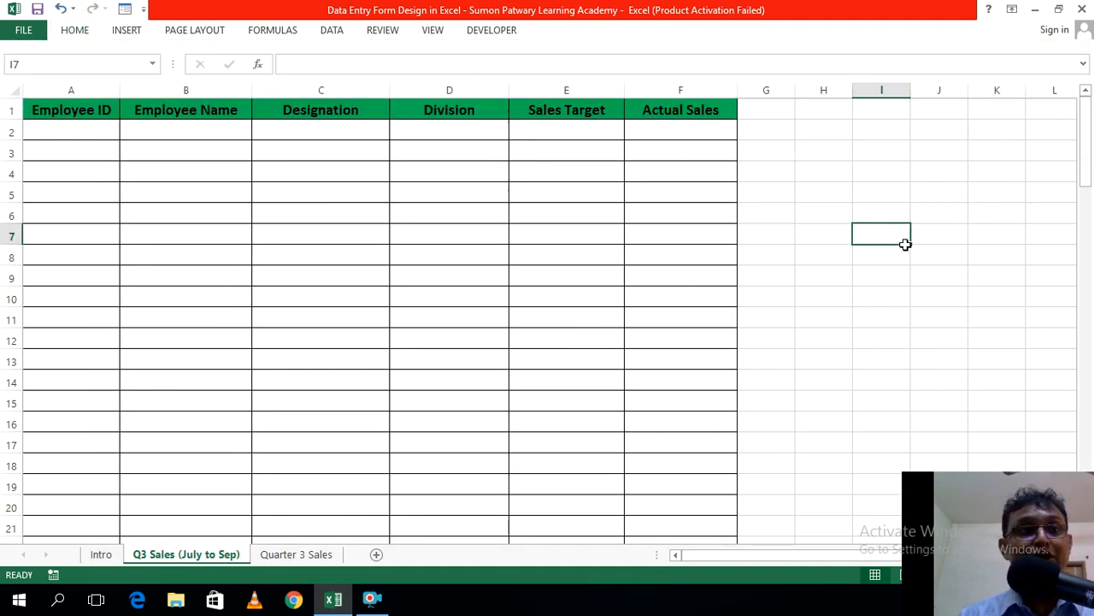
click(143, 11)
click(144, 11)
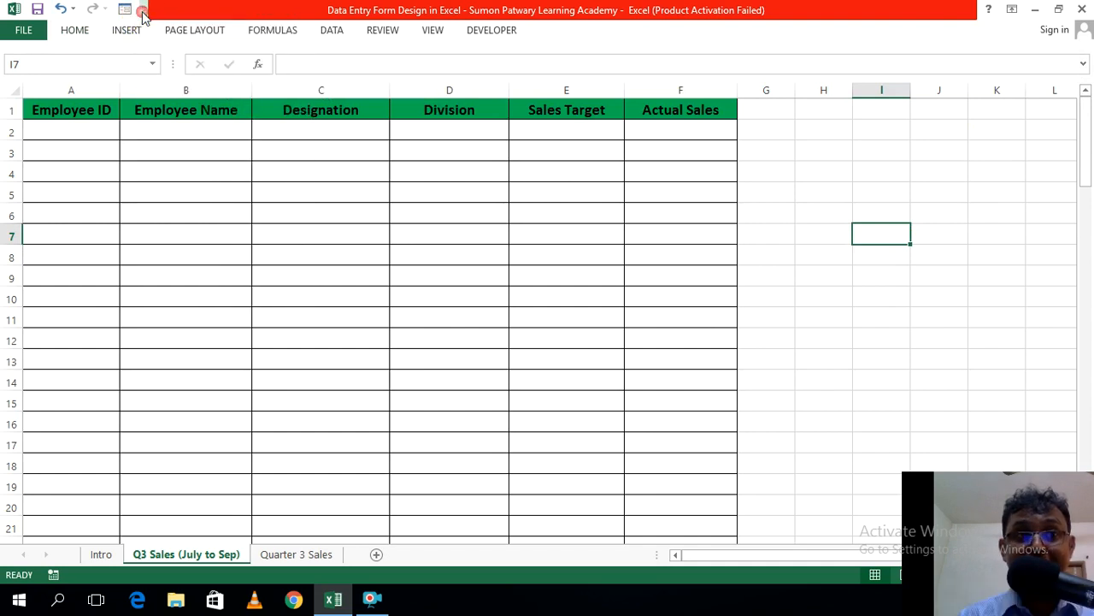
click(894, 355)
click(74, 31)
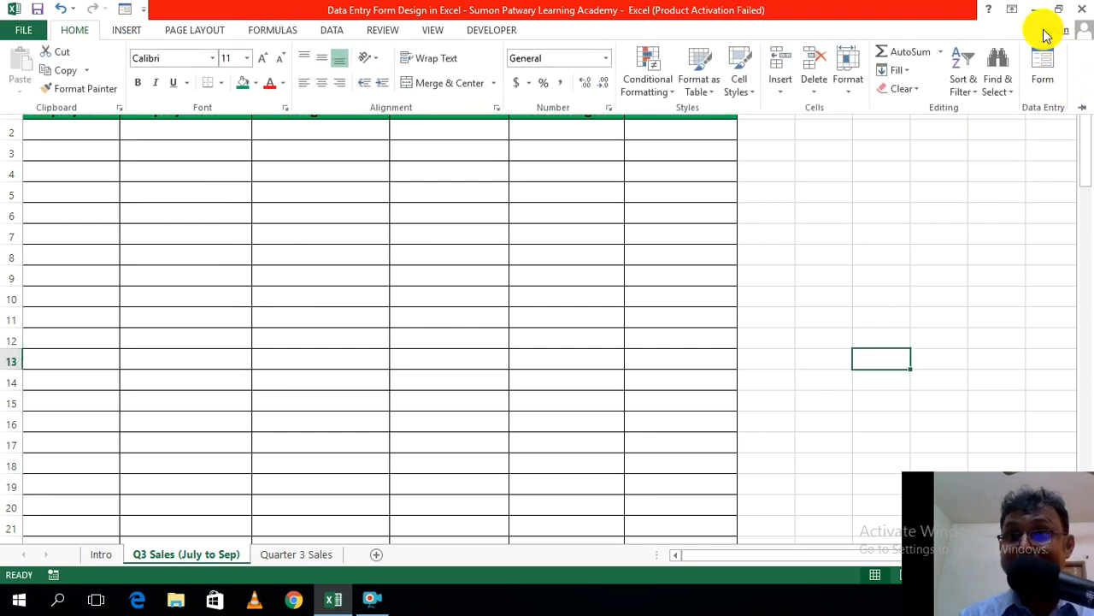
click(935, 176)
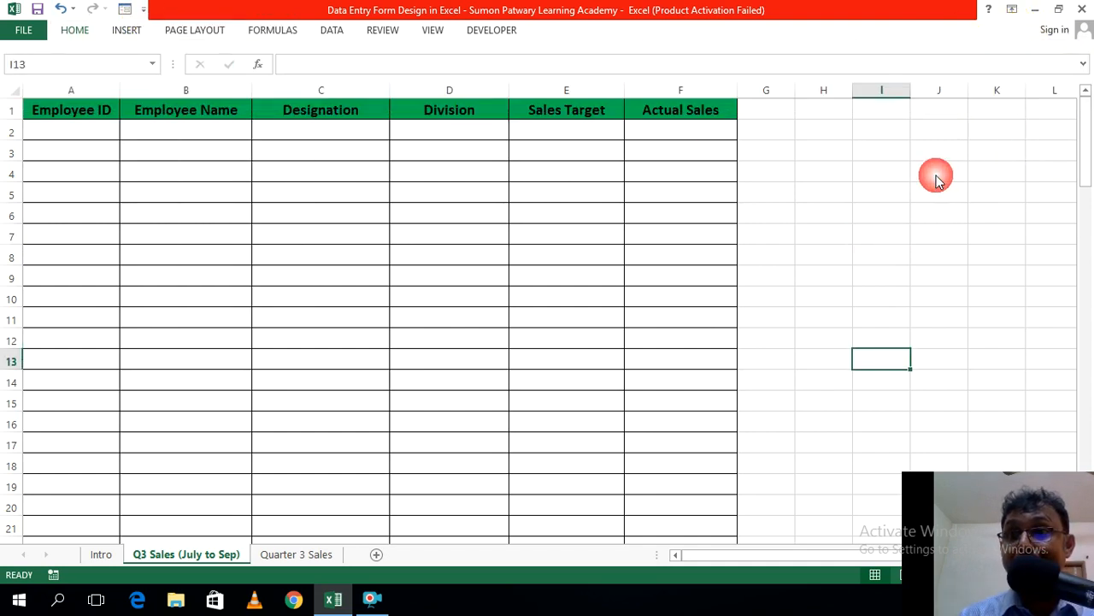
click(75, 30)
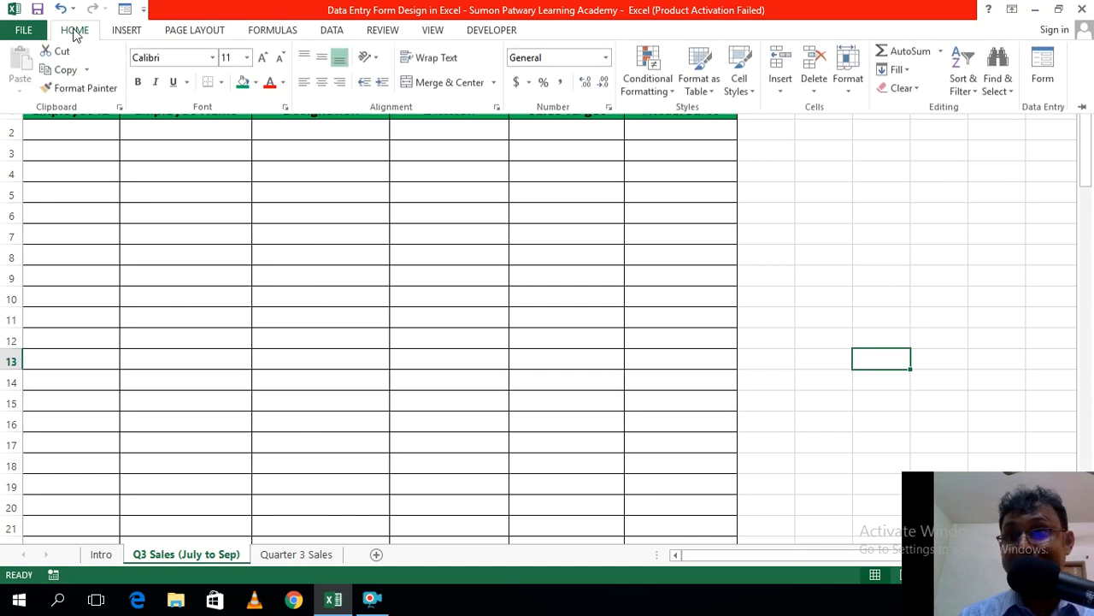
click(972, 193)
click(845, 230)
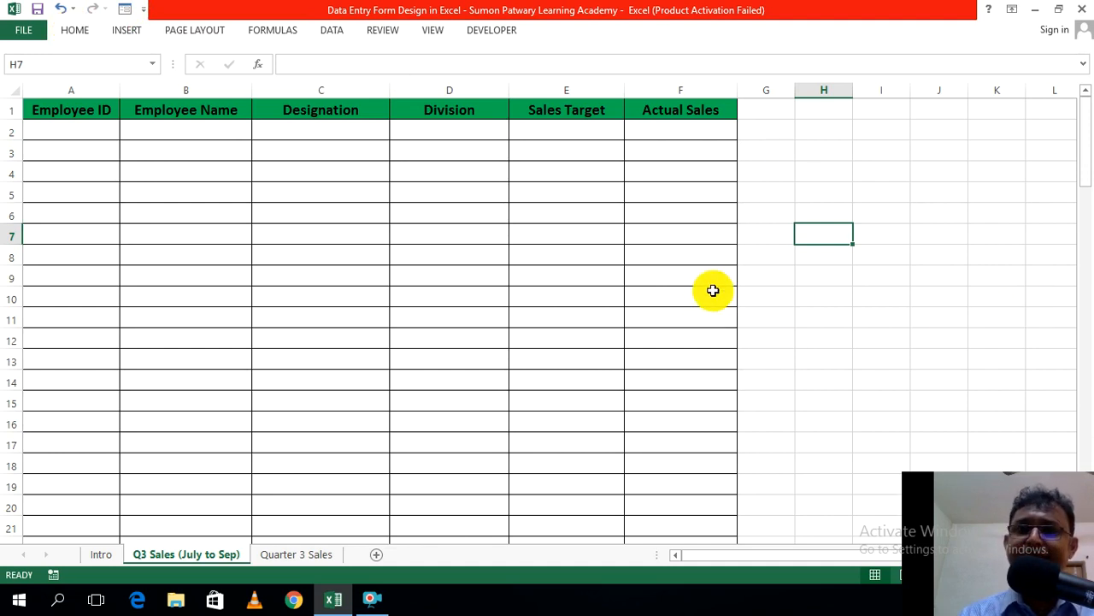
click(879, 321)
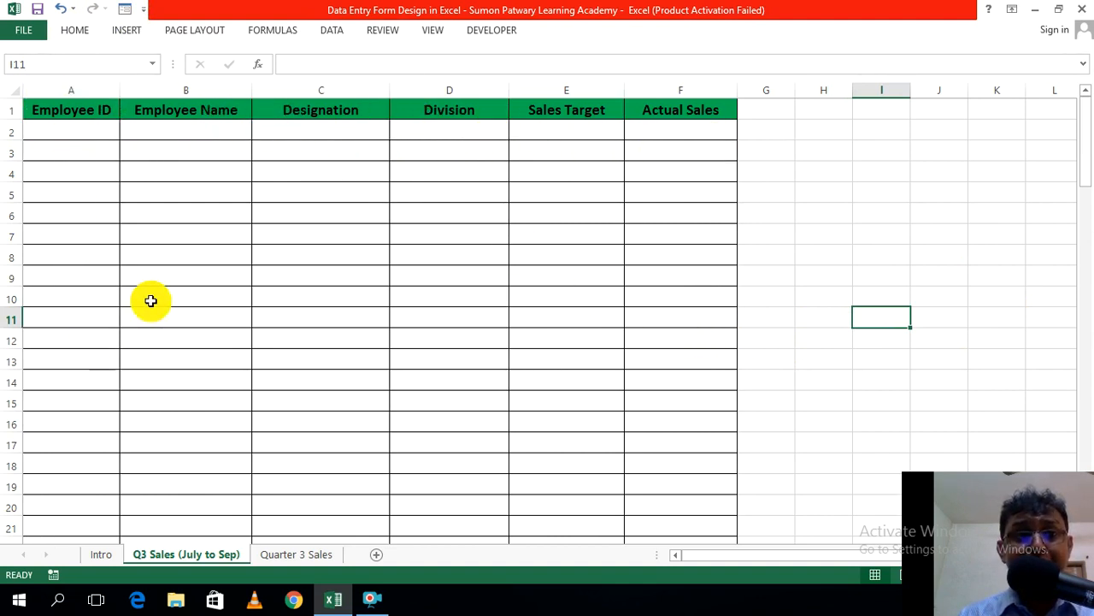
click(841, 256)
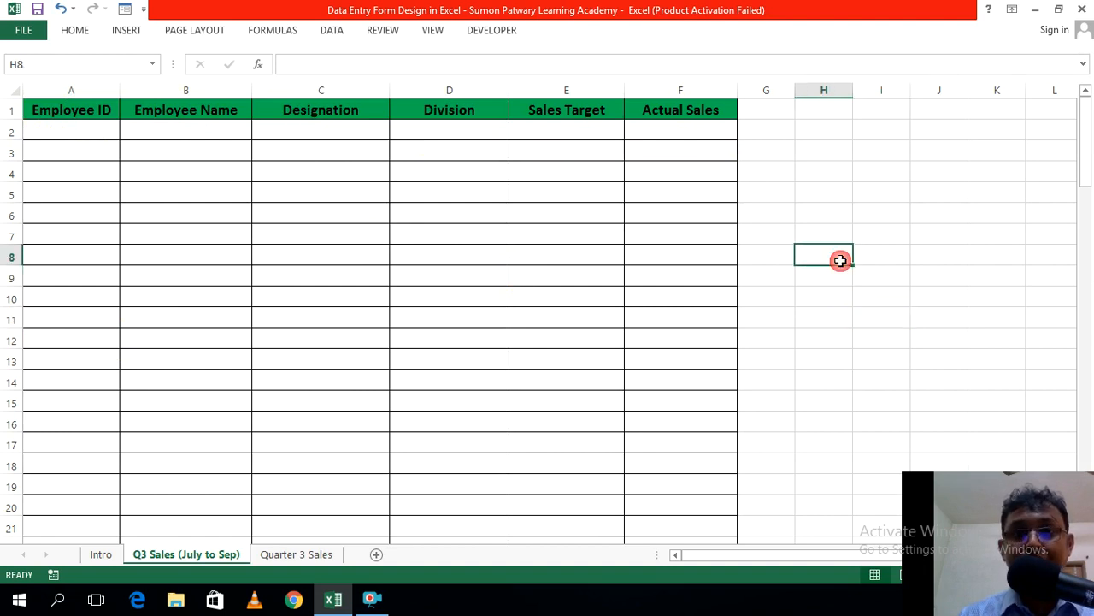
Step: Open the data entry form for header cells A1:F1, using the first row as labels, and reposition it below the headers
drag(53, 106, 644, 110)
click(843, 213)
drag(84, 113, 630, 114)
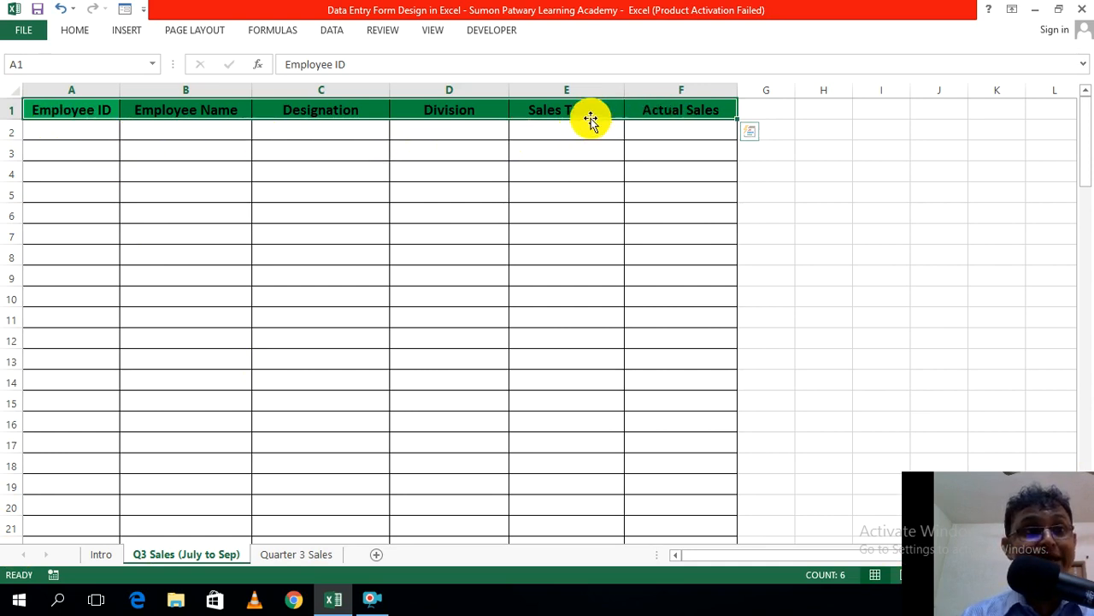
click(128, 16)
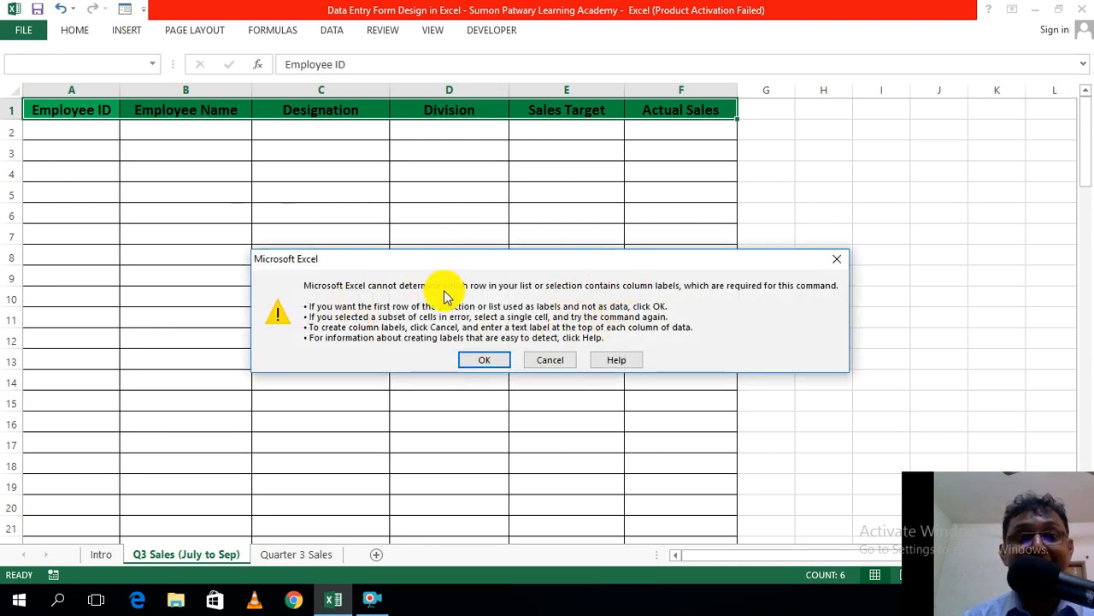
click(486, 361)
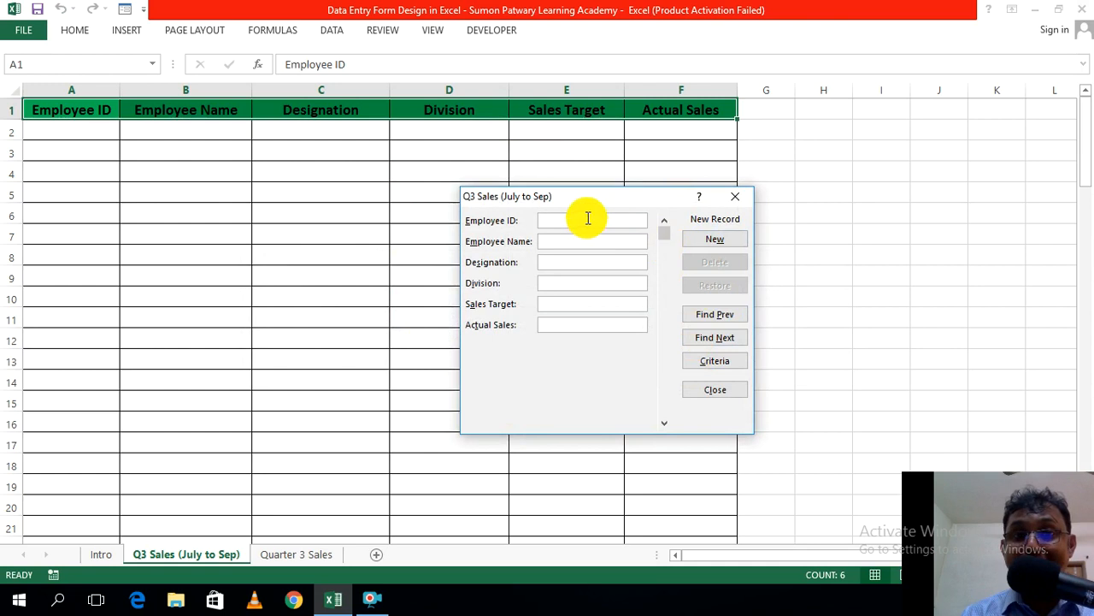
drag(582, 201, 748, 124)
click(716, 172)
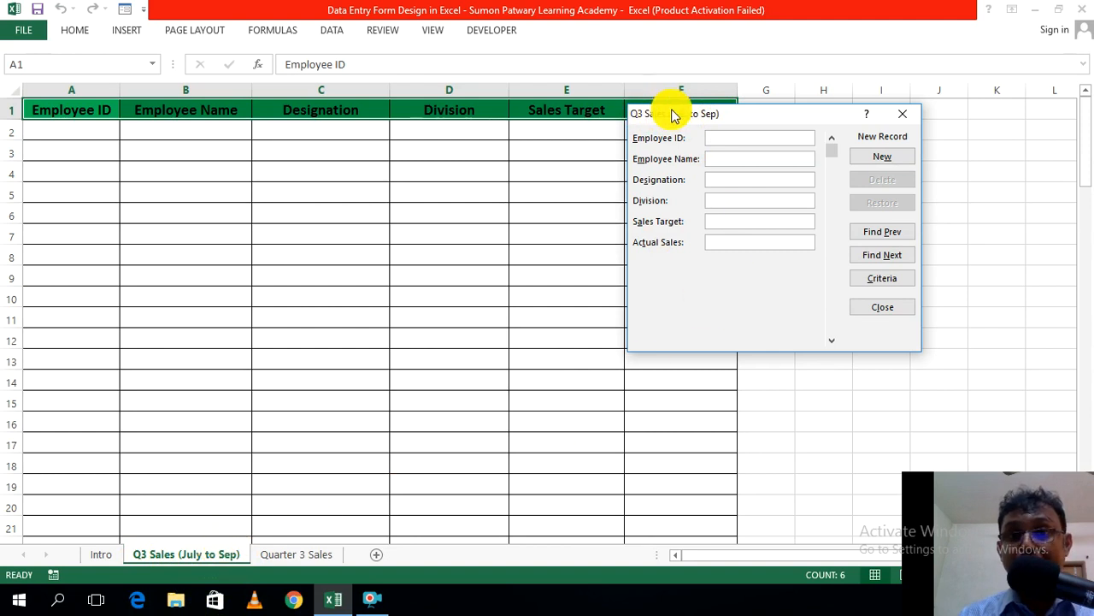
drag(760, 117, 738, 165)
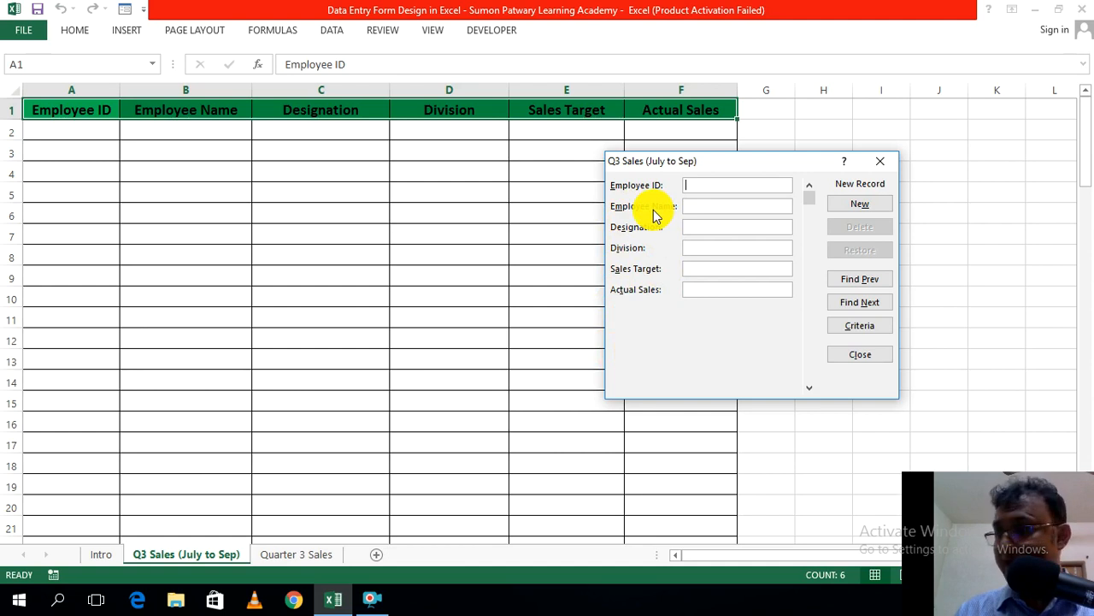
Step: Add a record with the employee's ID and name, designation Sales Executive, division Dhaka, sales target 1500000 and actual sales 1250000
text(2006)
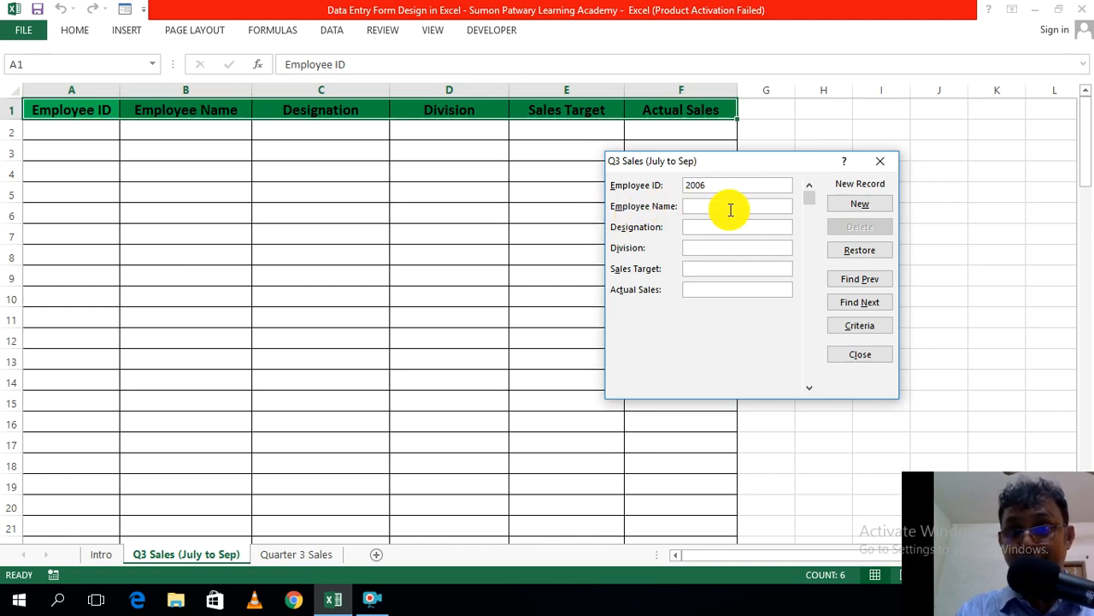
click(731, 209)
text(Juel)
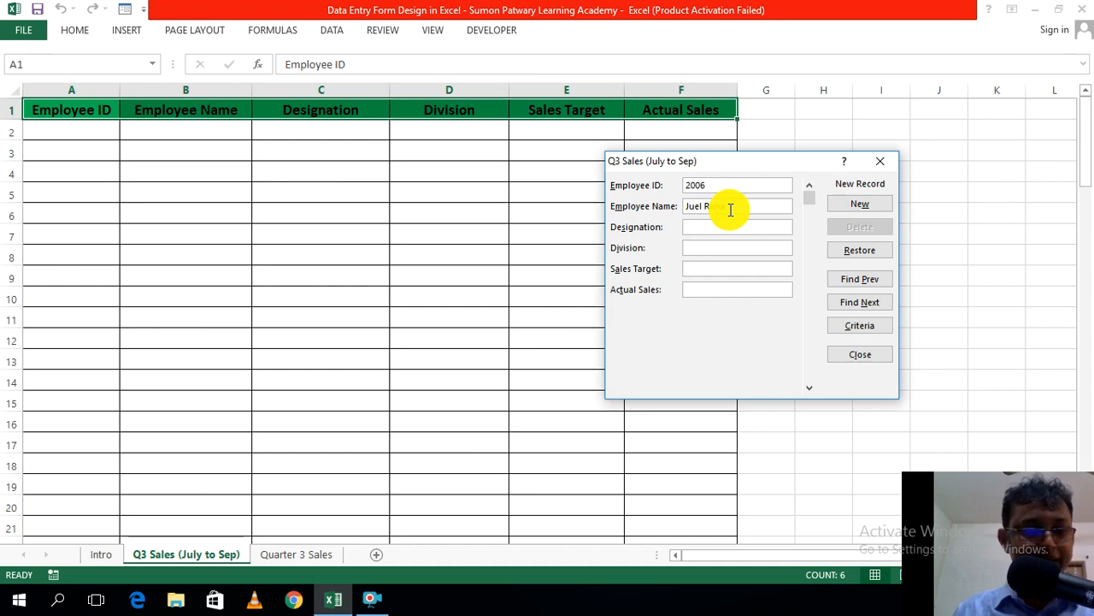
key(Tab)
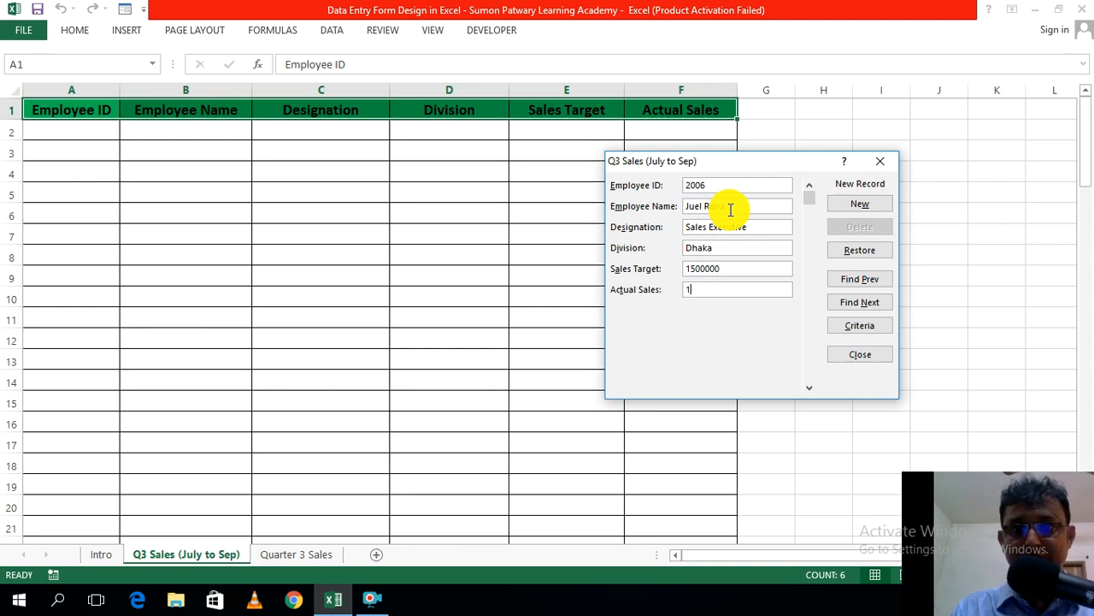
text(250000)
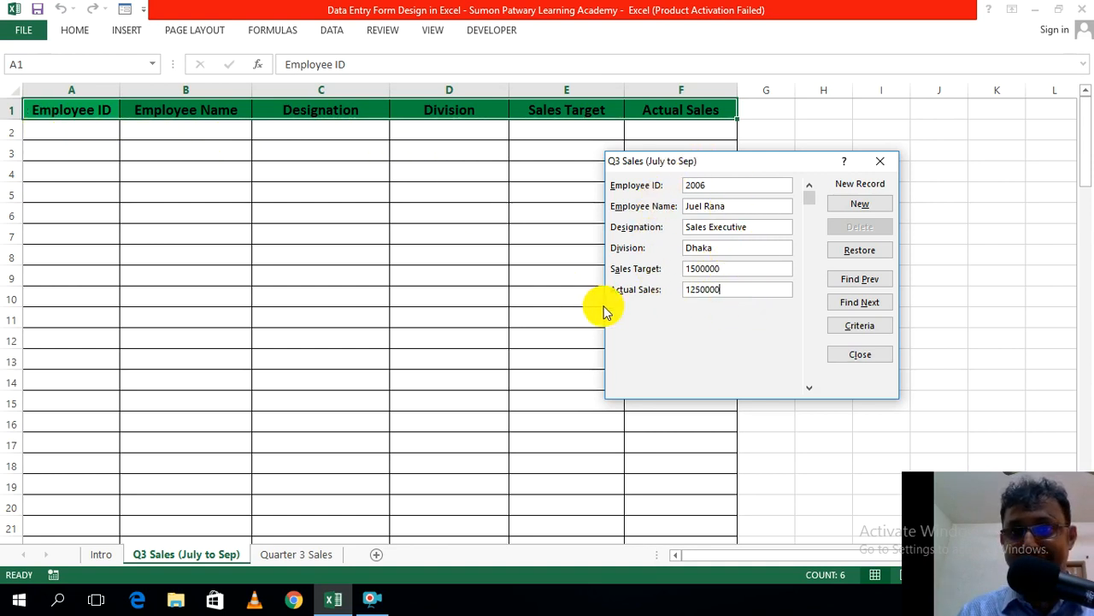
key(Return)
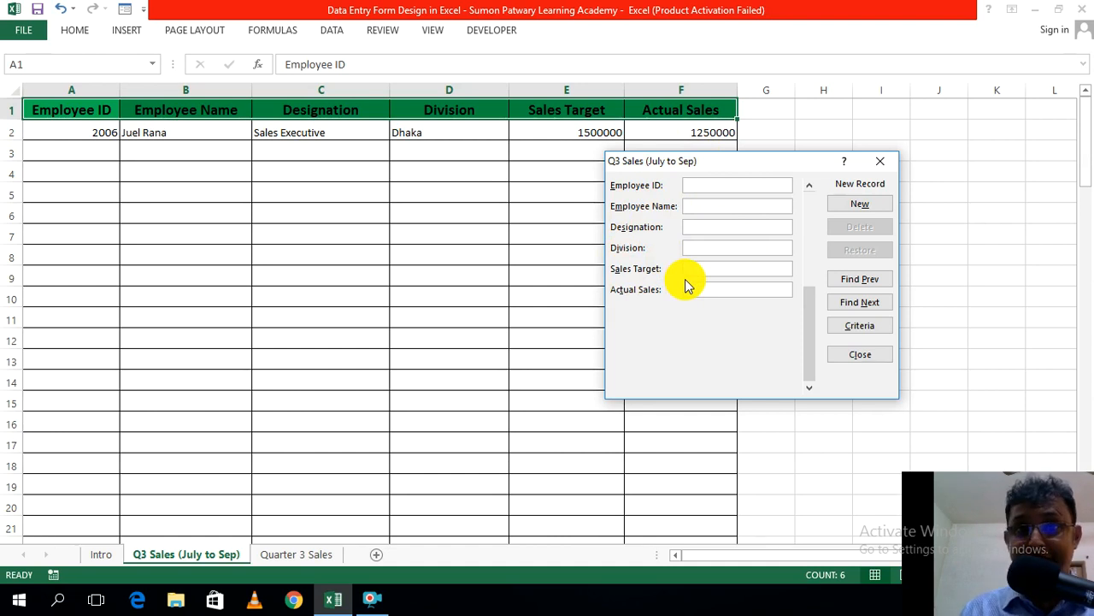
Step: Fill in the new record's employee ID and full name, with the designation Sales Associate
text(2009)
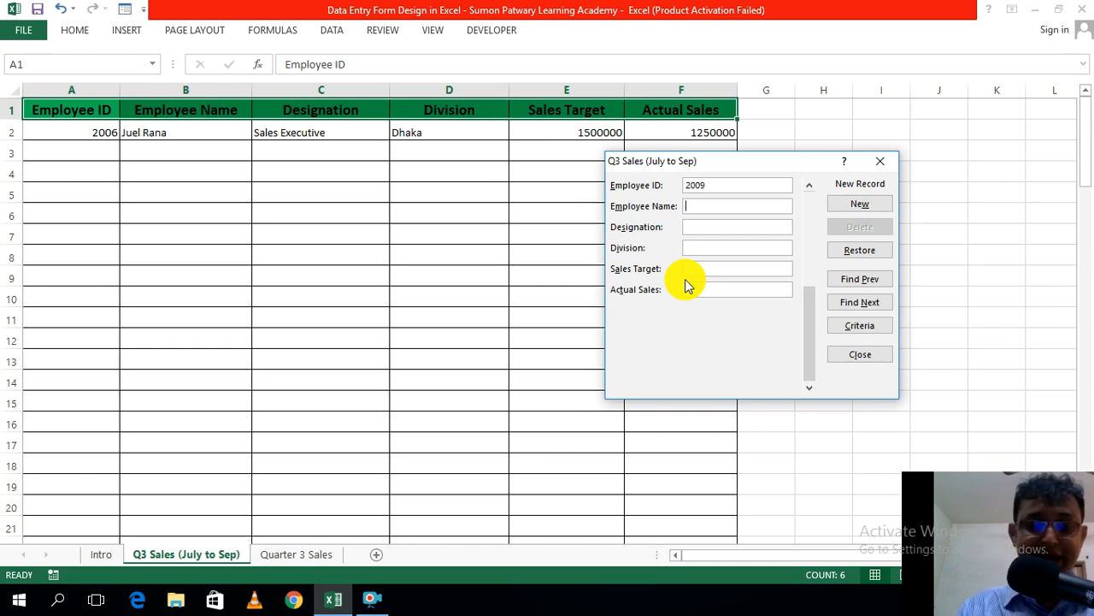
text(Khali)
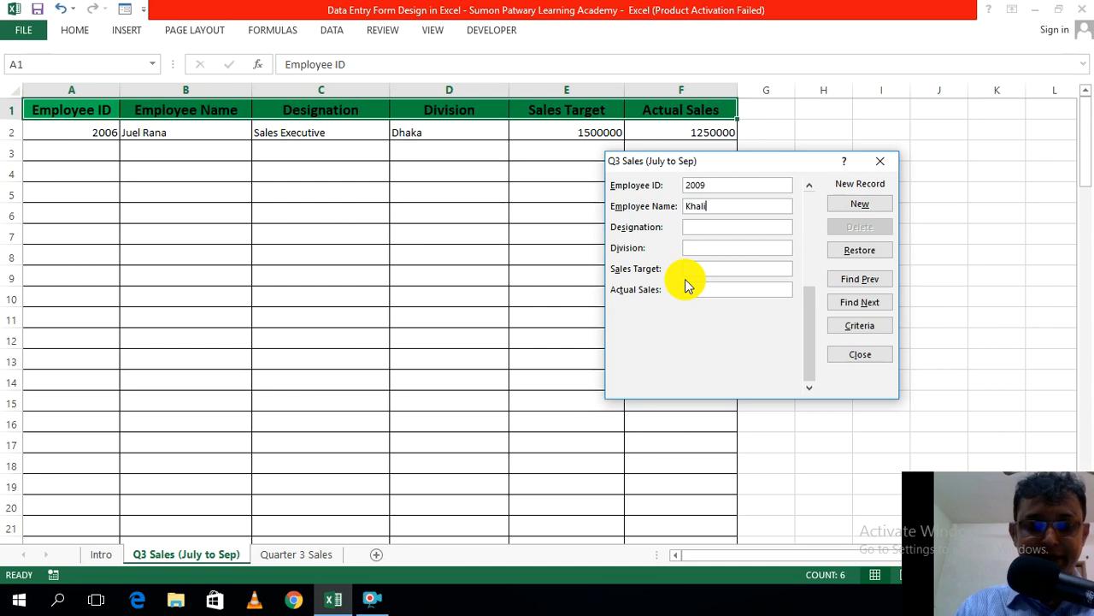
text(d Faisal)
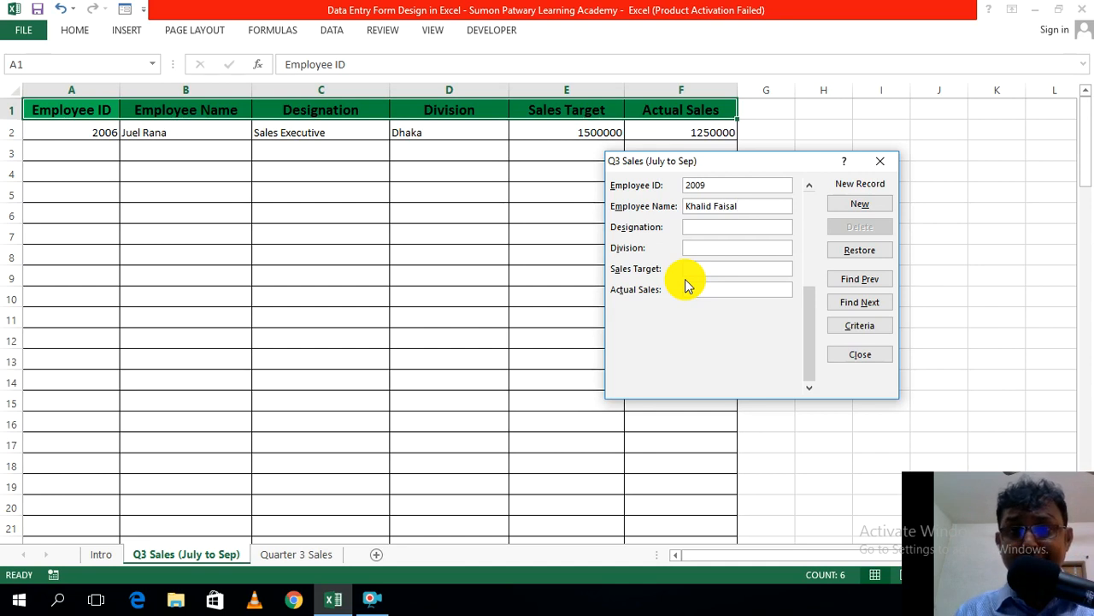
key(Tab)
text(Sales)
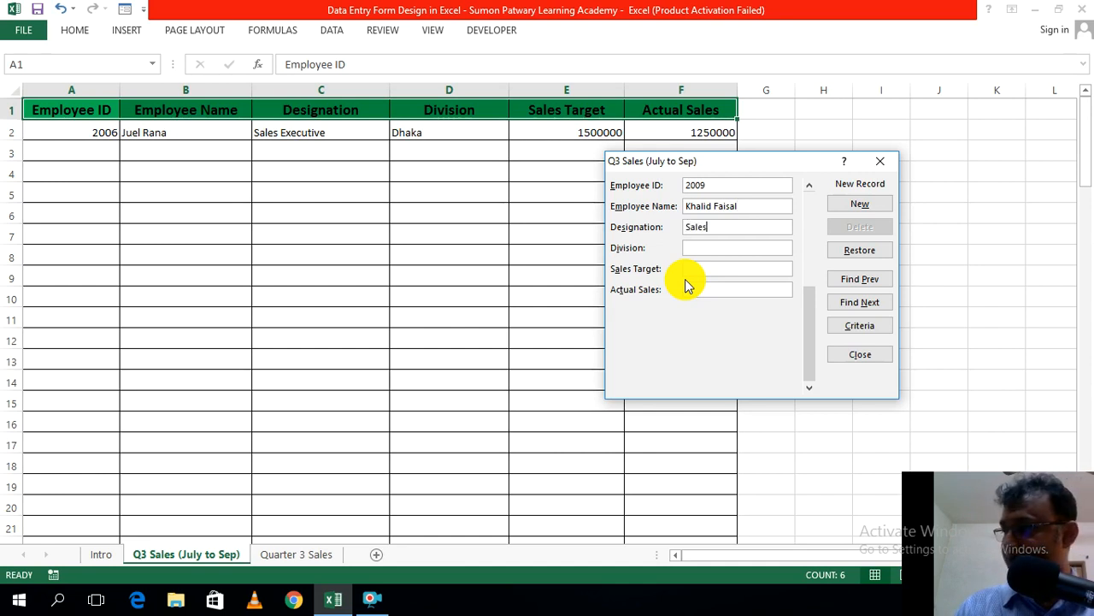
text( As)
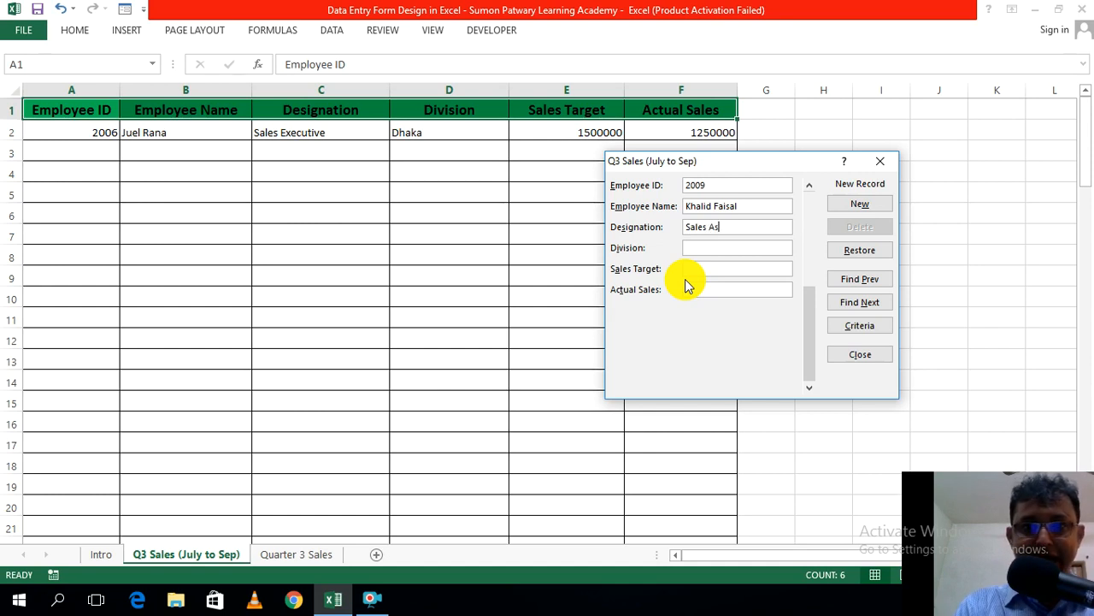
text(sociate)
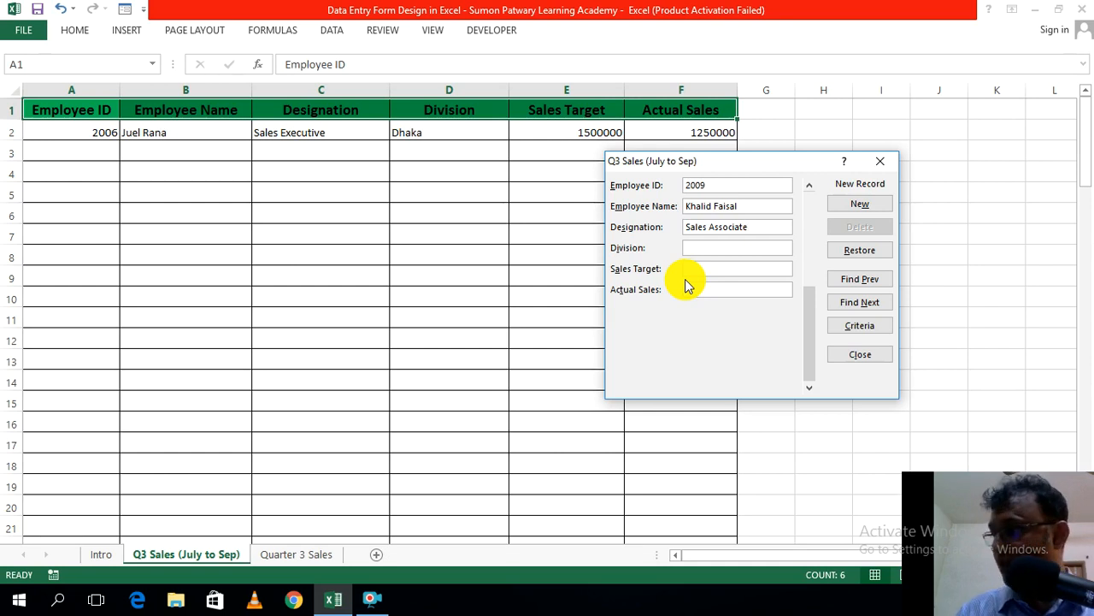
Step: Complete the Sales Associate record with division Dhaka, sales target 900000 and actual sales 1050000, and add it to the table
text(Dhaka)
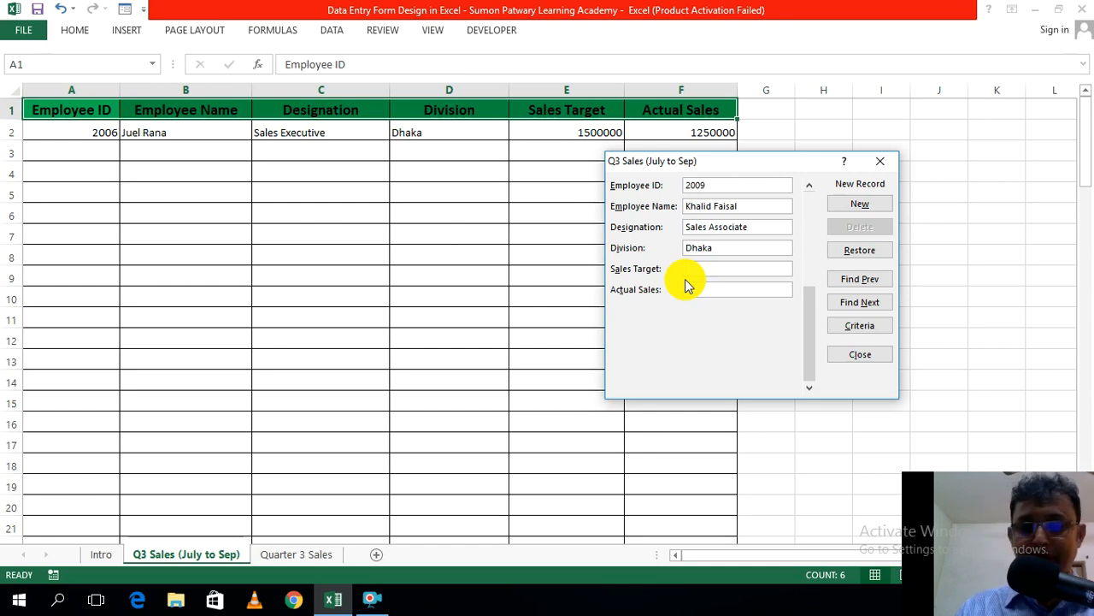
key(Tab)
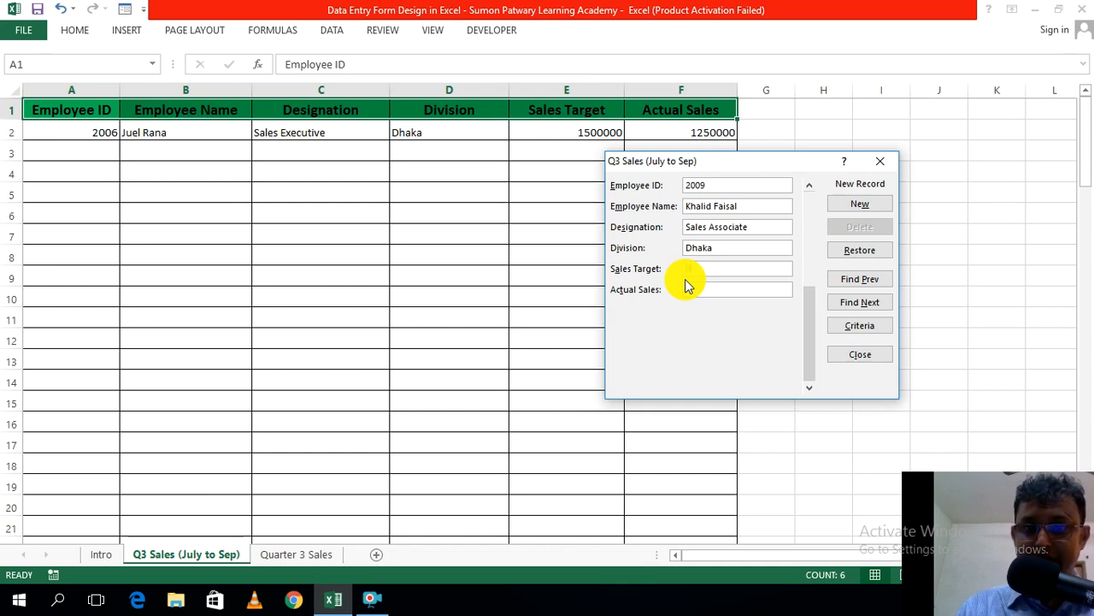
text(900000)
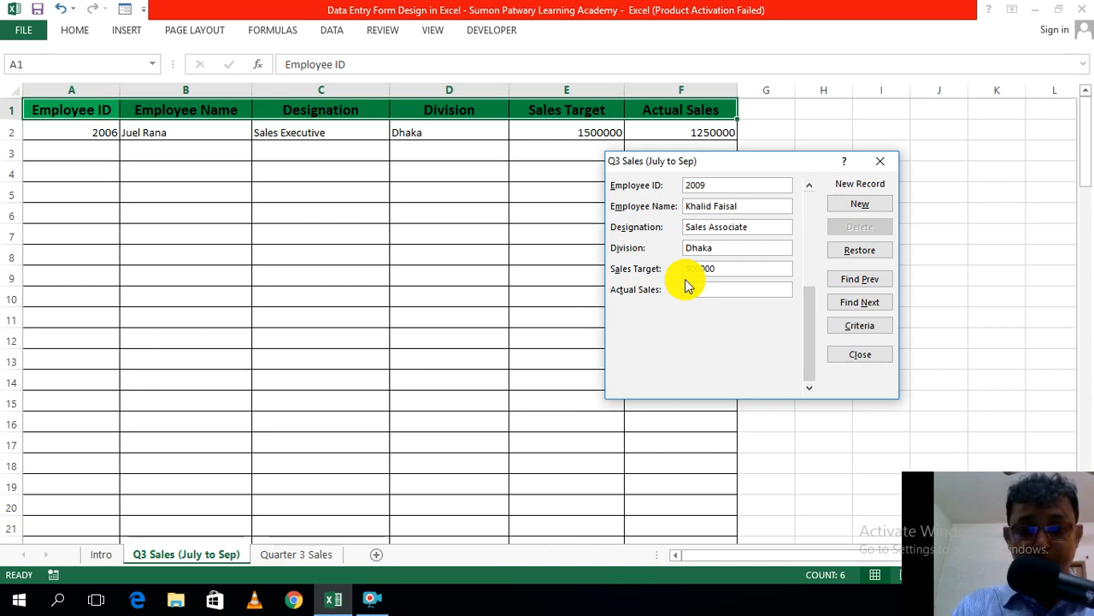
text(0)
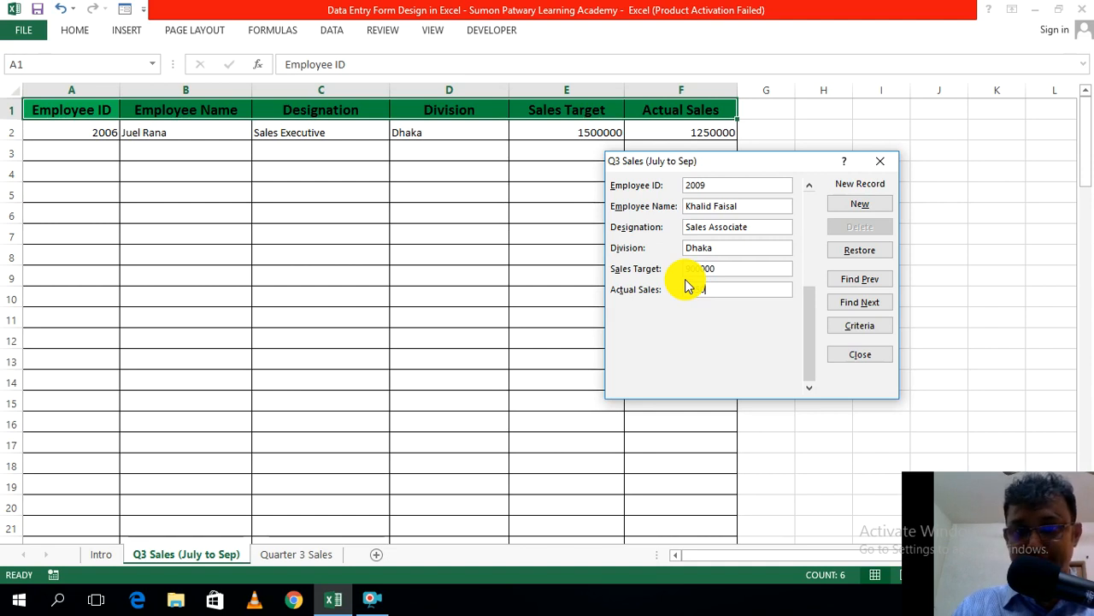
text(000)
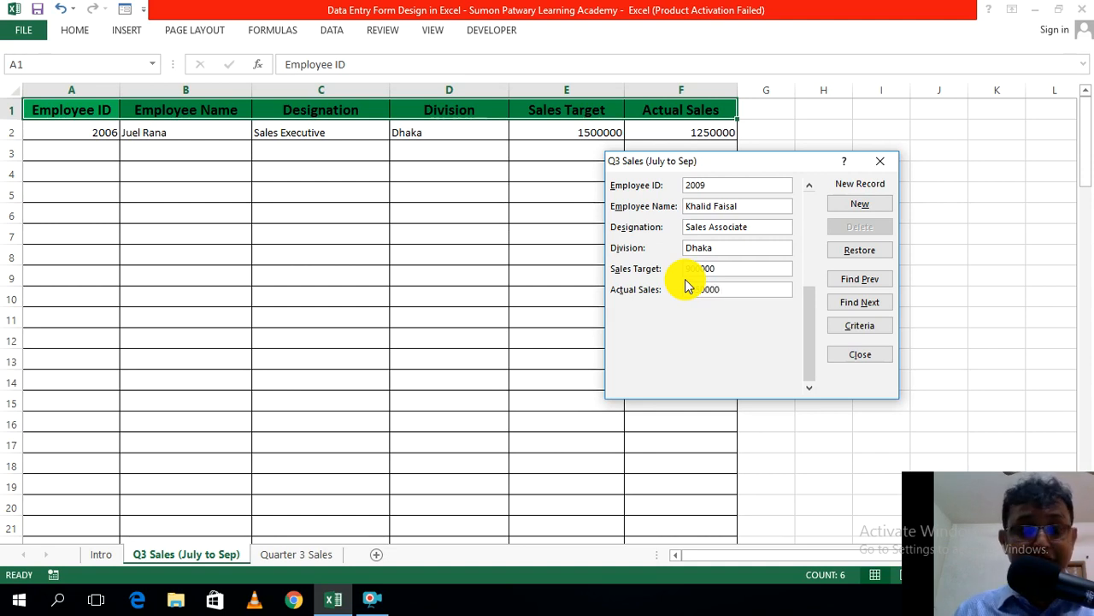
key(Return)
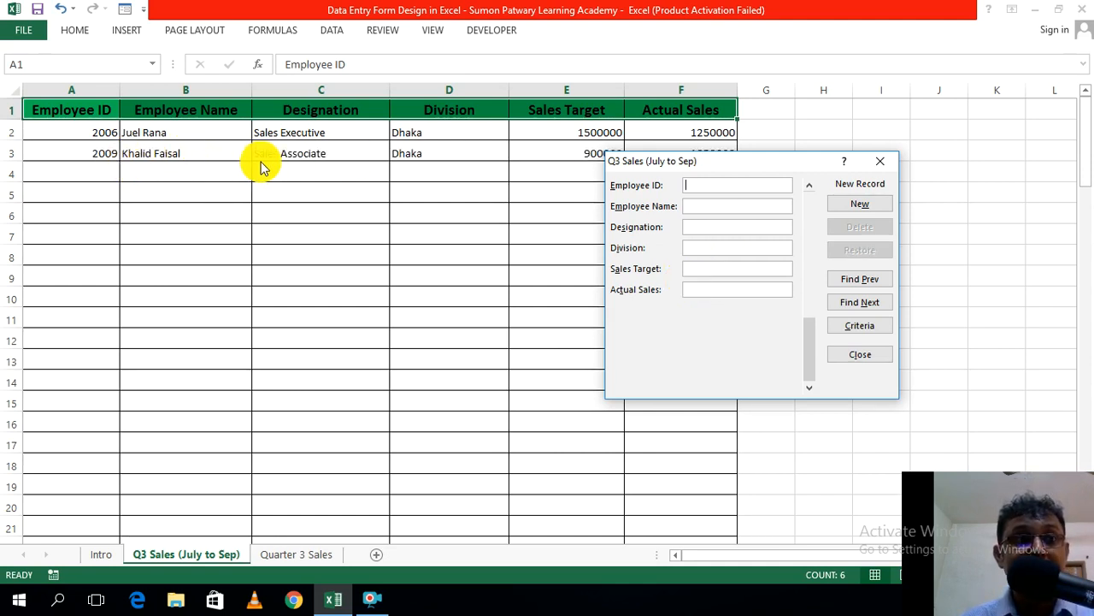
Step: Move the form clear of the filled rows and start another record with the employee's ID and name, designation Sales Officer and division Chattogram
drag(701, 163, 691, 202)
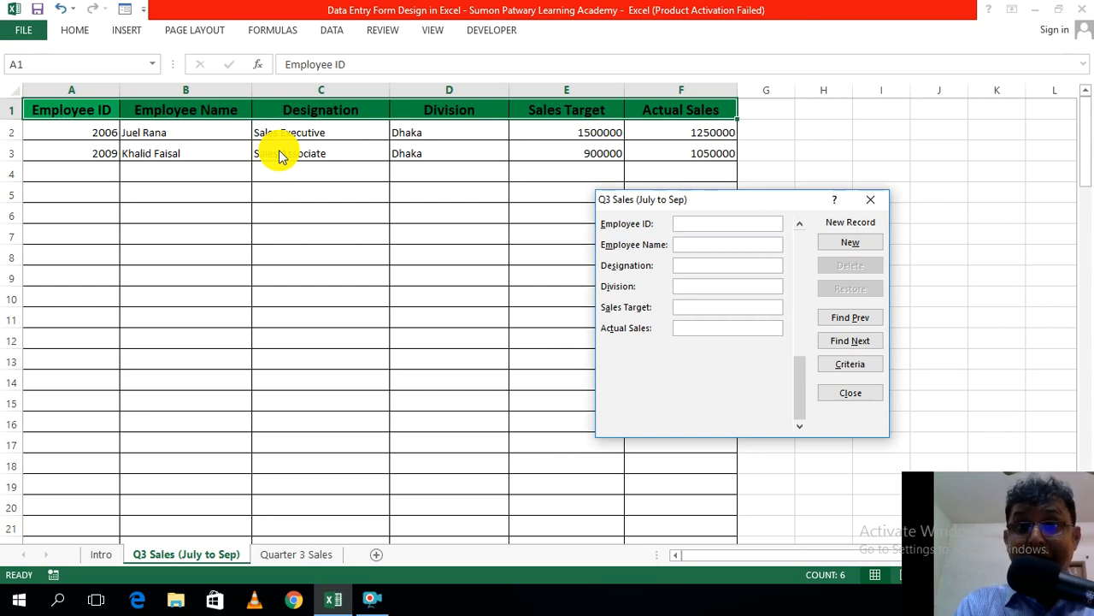
text(3005)
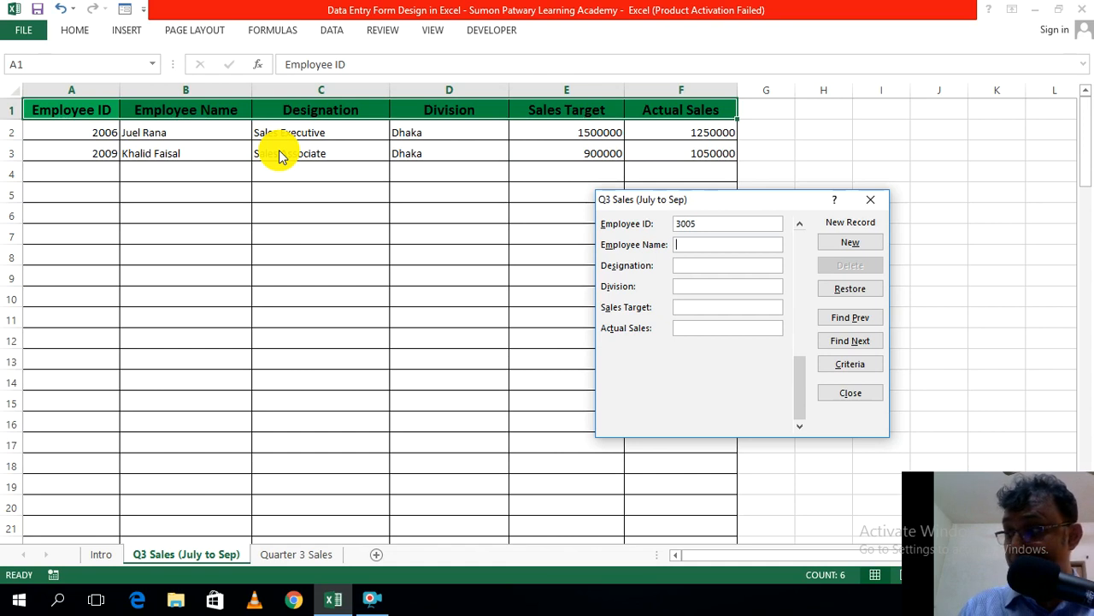
text(Sa)
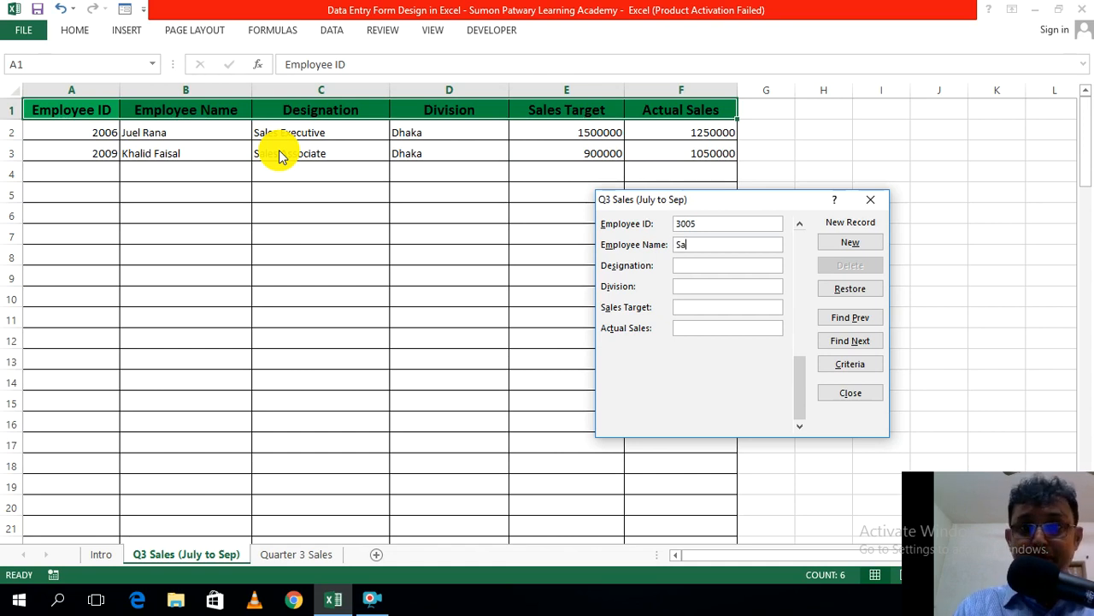
text(iful Alam)
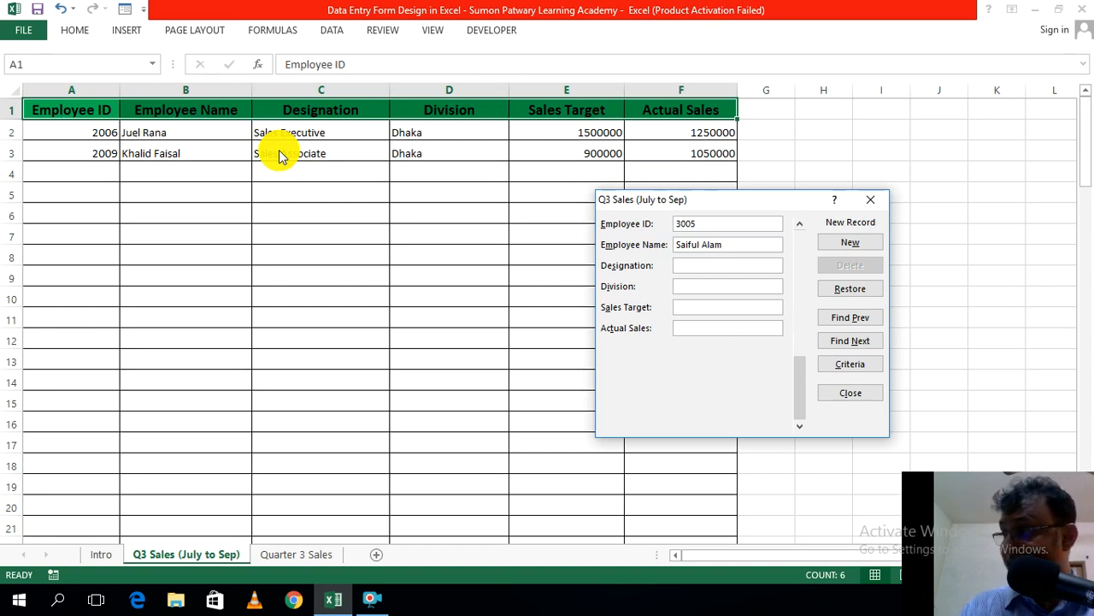
text(Sales Officer)
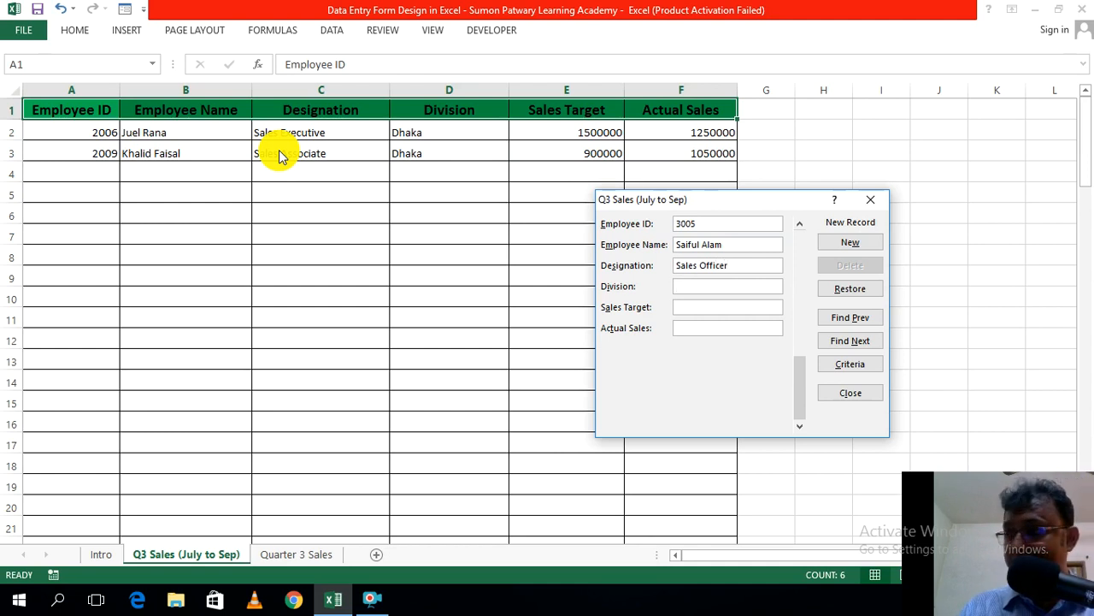
text(Chattogram)
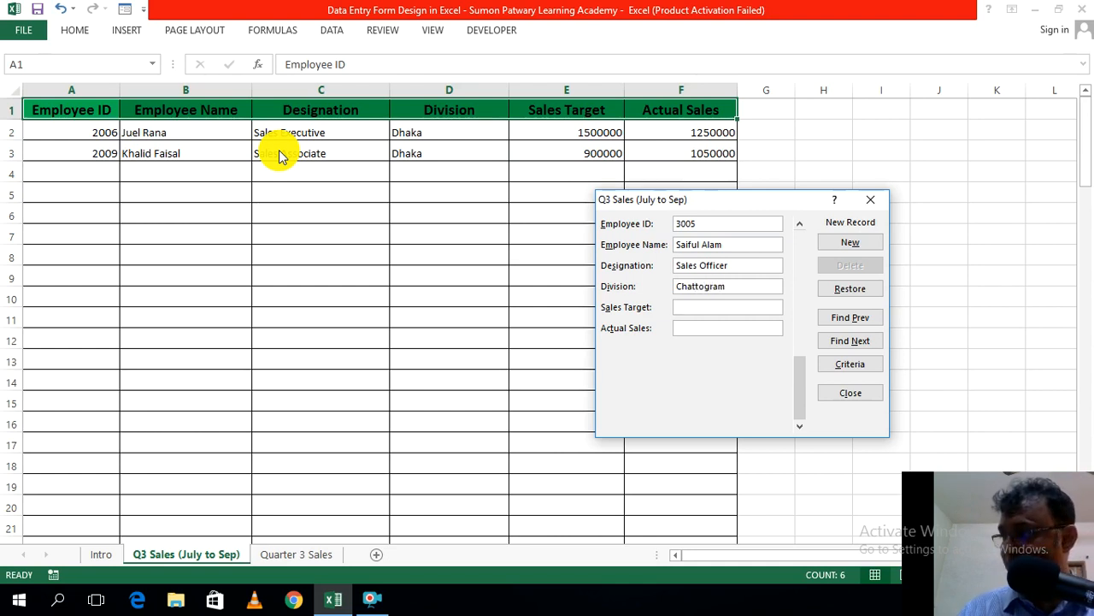
Step: Set the Sales Officer record's sales target to 1200000 and actual sales to 1340000, add it to the table and close the form
text(12)
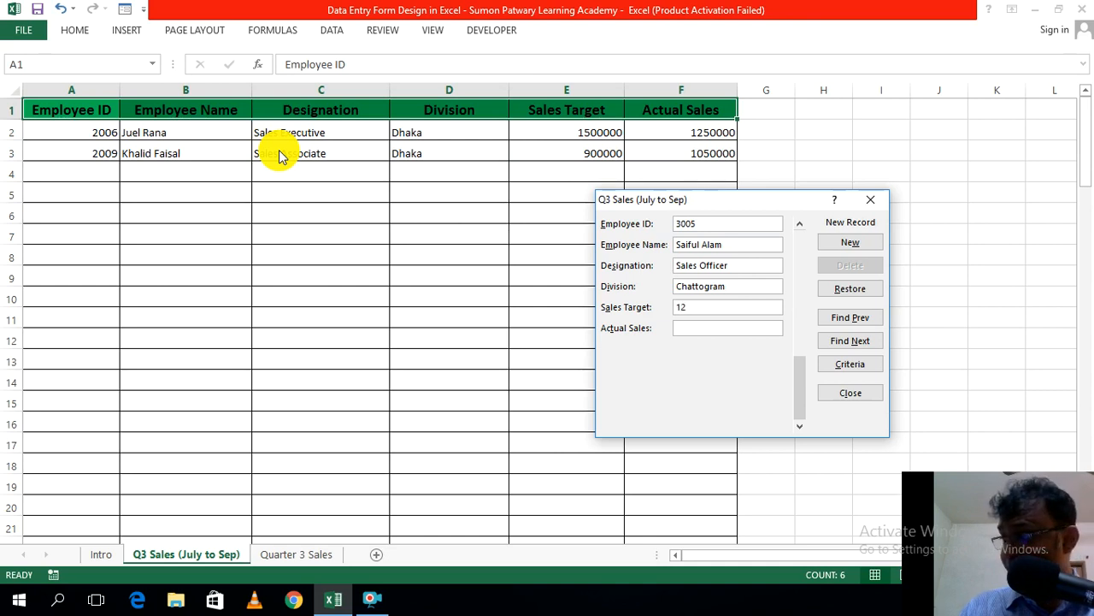
text(00)
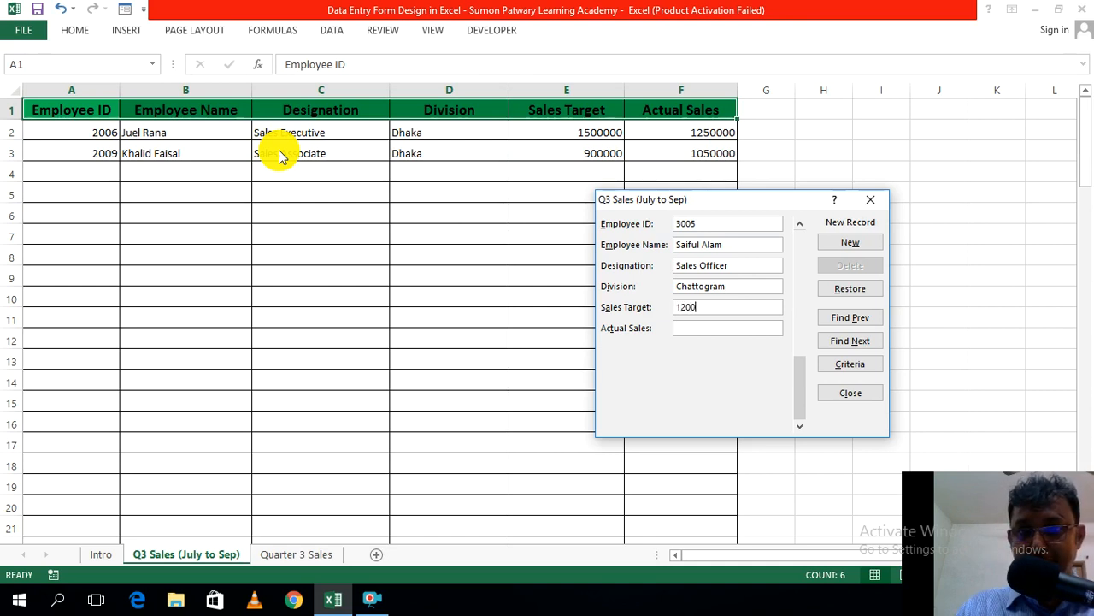
text(000)
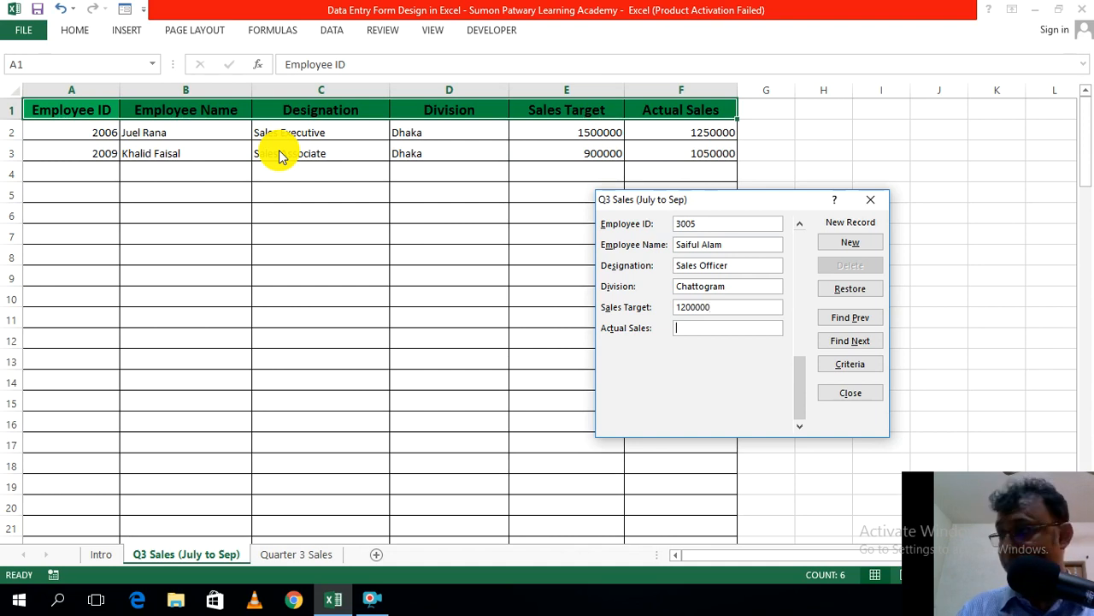
key(Tab)
text(13)
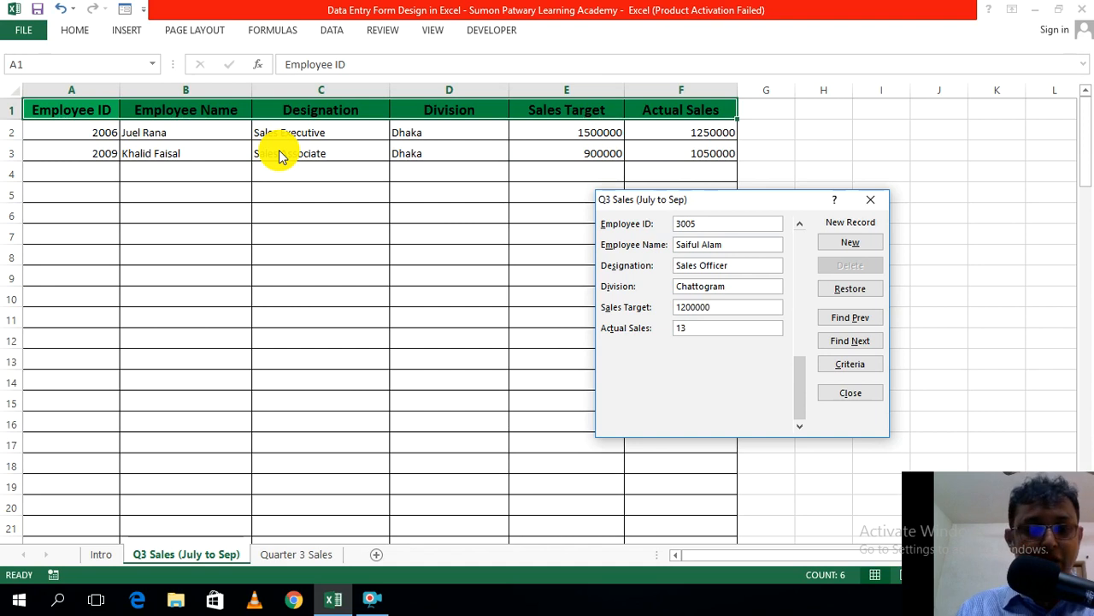
text(40)
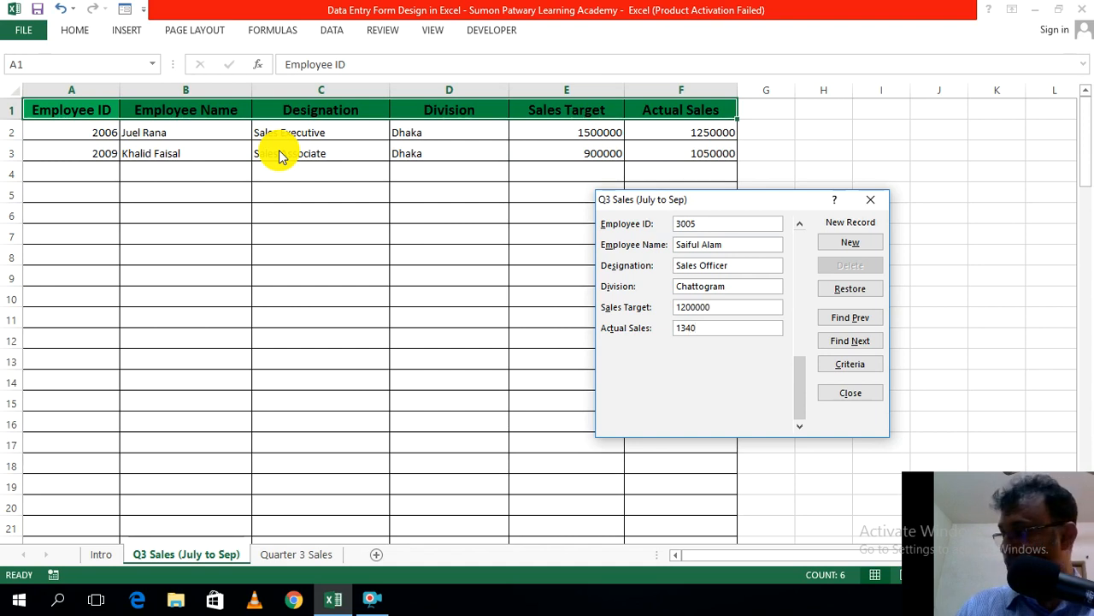
text(000)
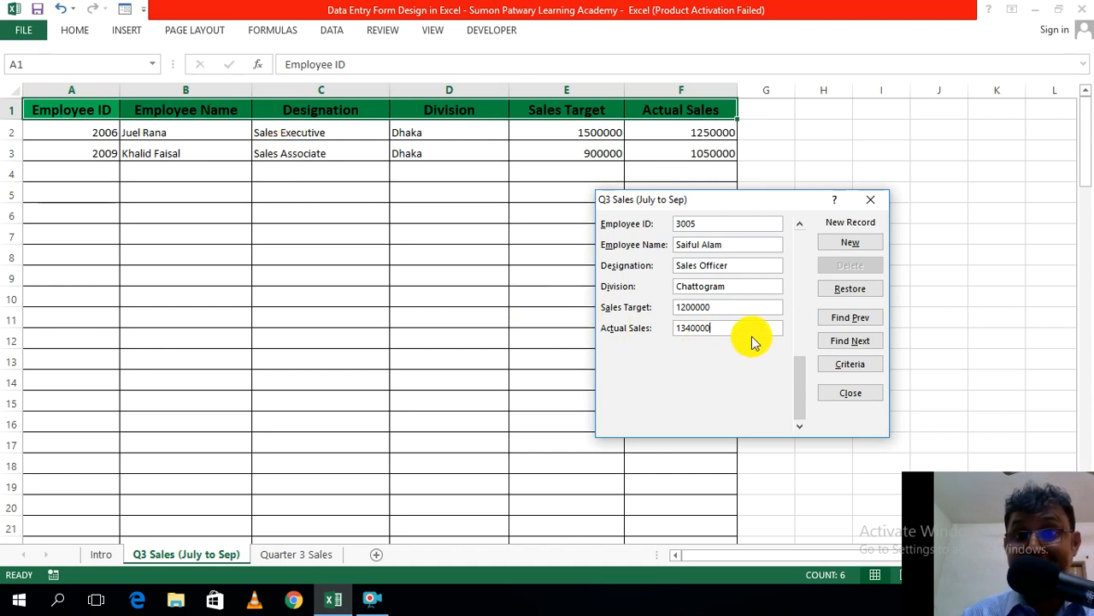
click(851, 246)
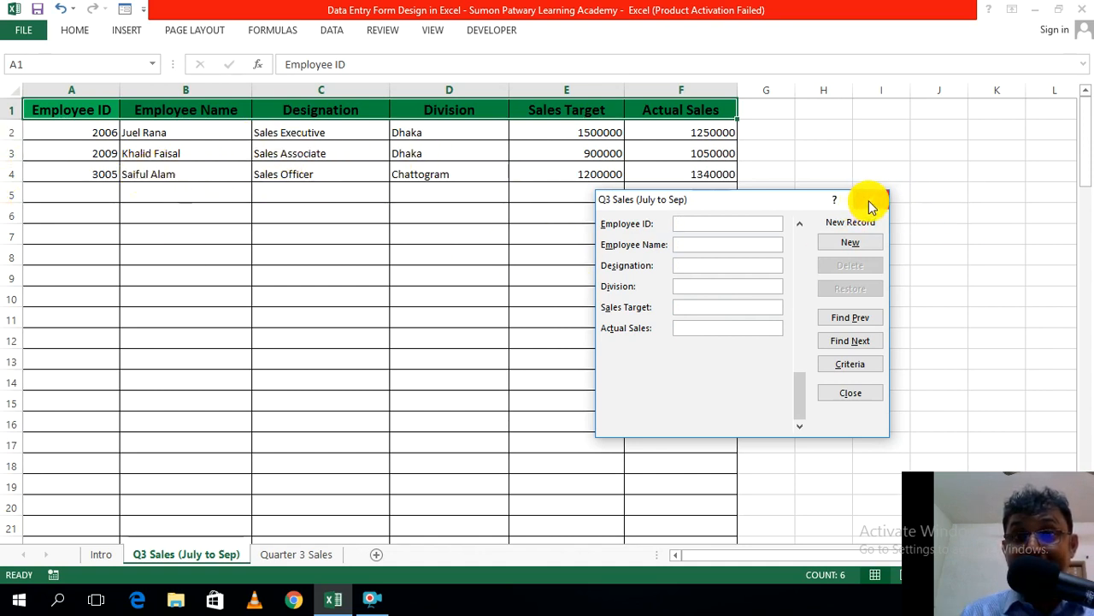
click(851, 394)
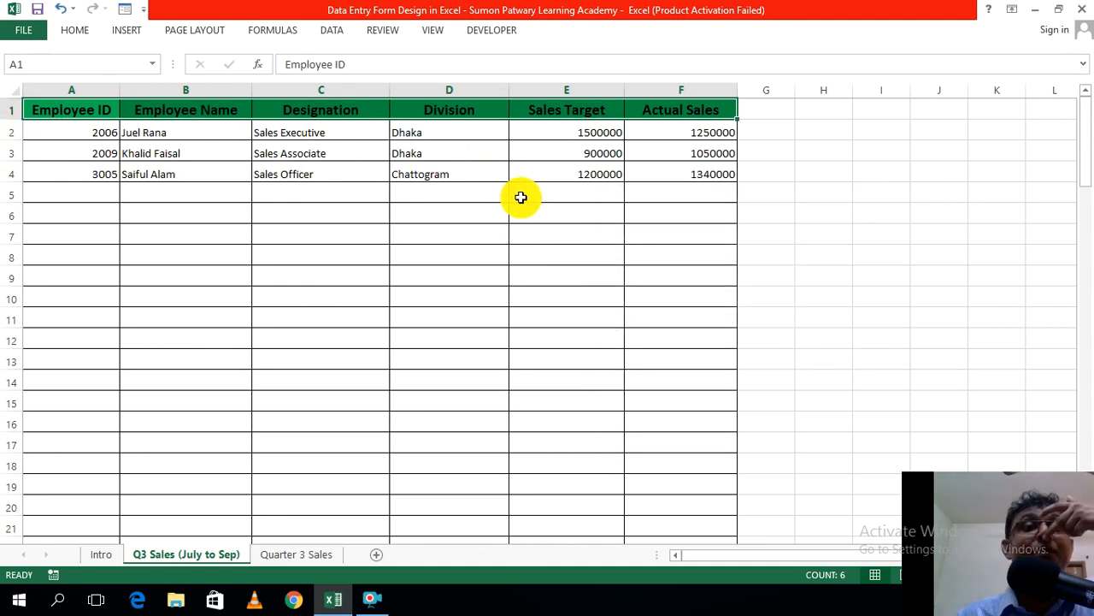
click(811, 238)
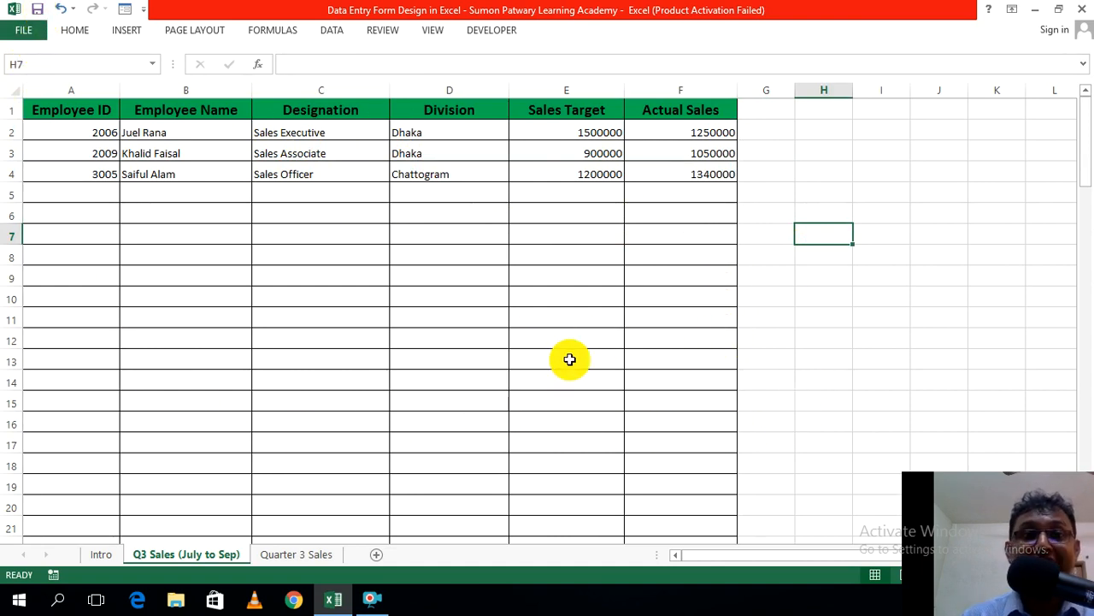
click(1038, 9)
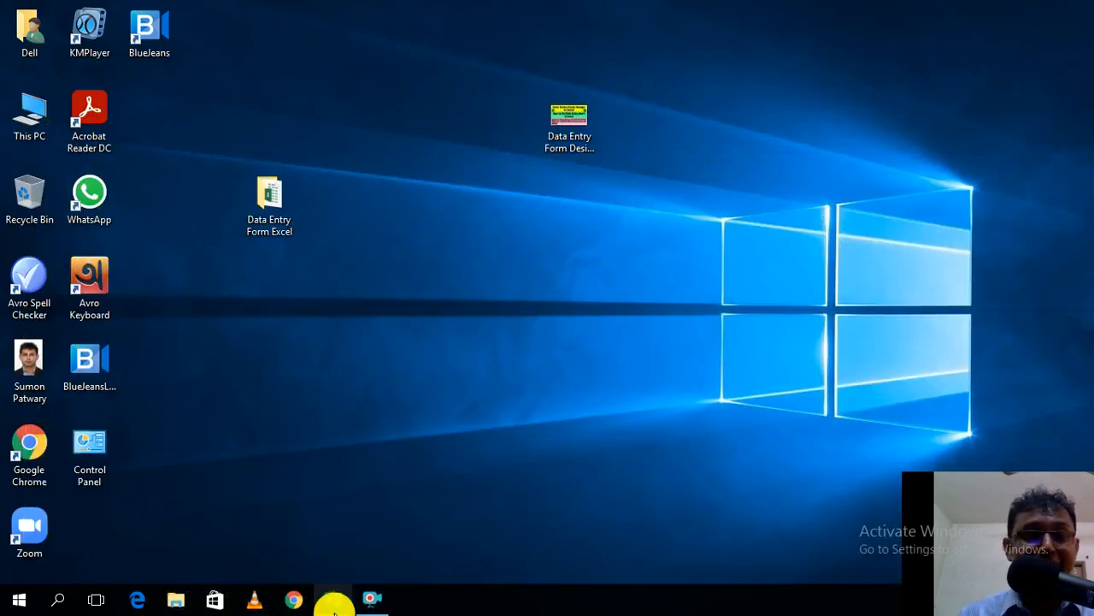
click(334, 600)
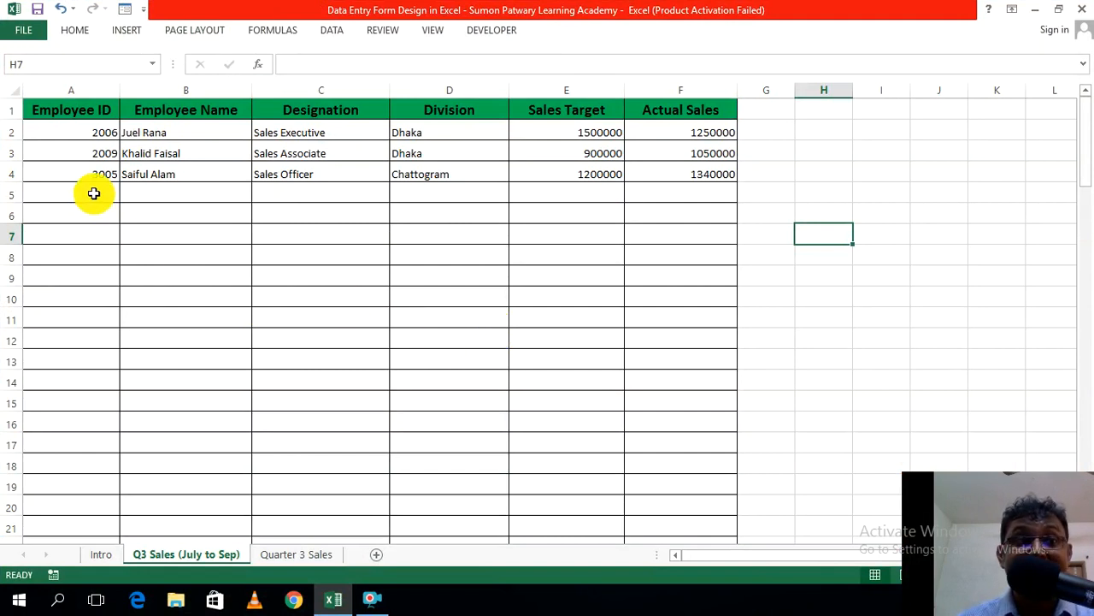
Step: Try to open the data entry form from the empty cell B10 below the records
click(154, 298)
click(125, 8)
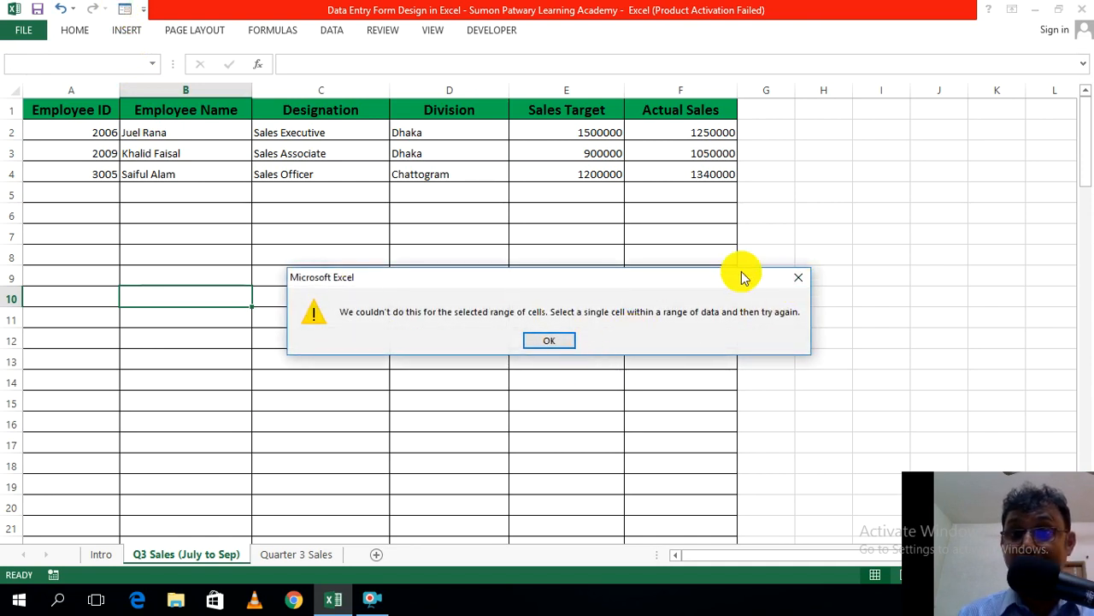
click(797, 277)
click(864, 295)
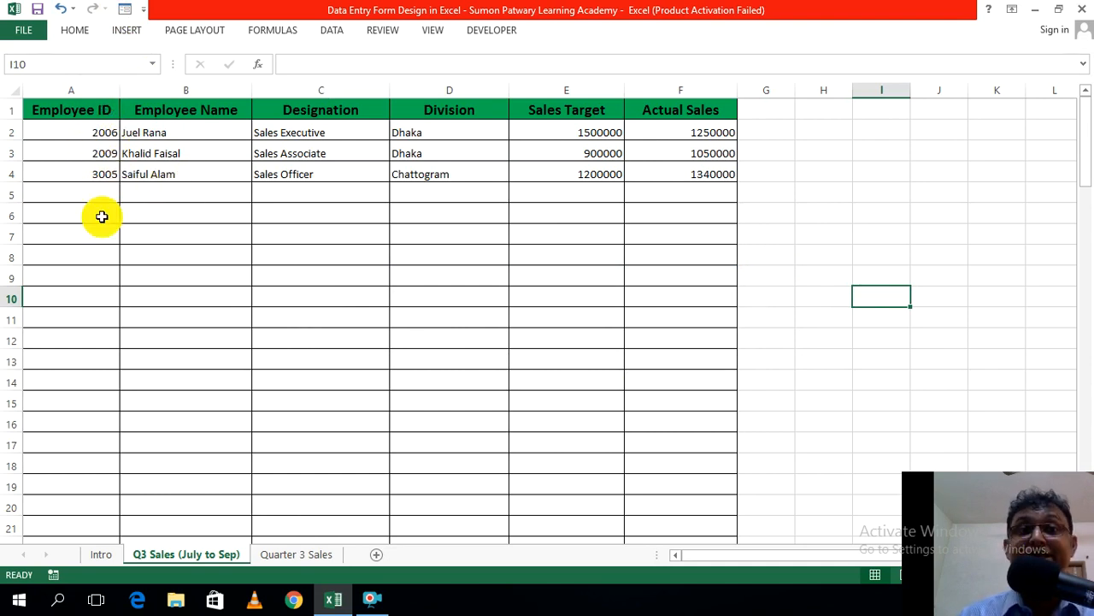
key(Up)
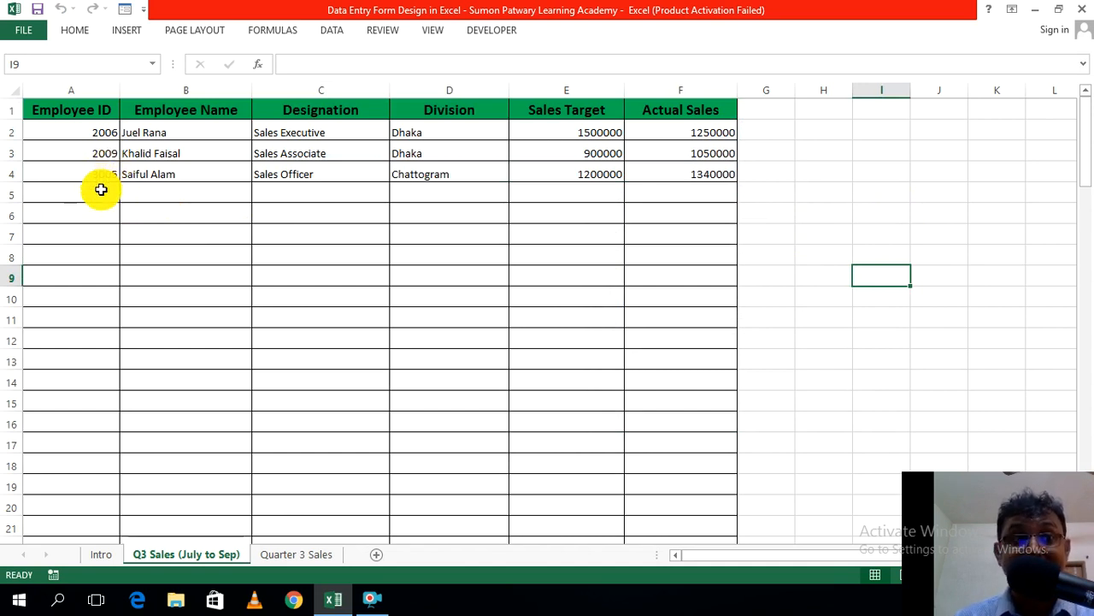
click(98, 192)
click(464, 269)
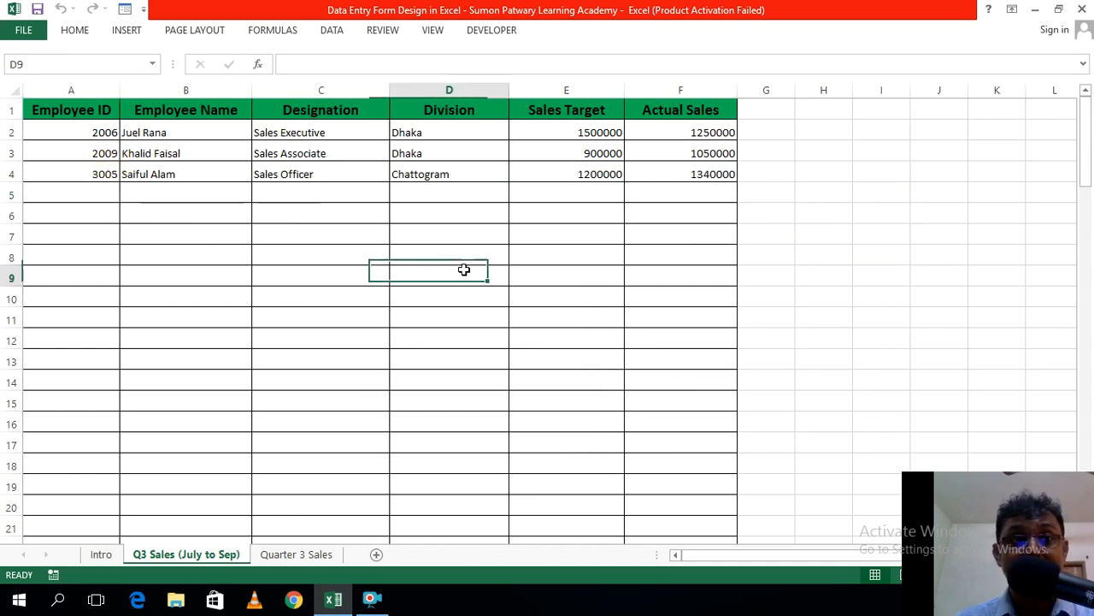
Step: Open the data entry form for the headers and records in A1:F4 and reposition it over the sheet
drag(85, 115, 643, 174)
click(133, 12)
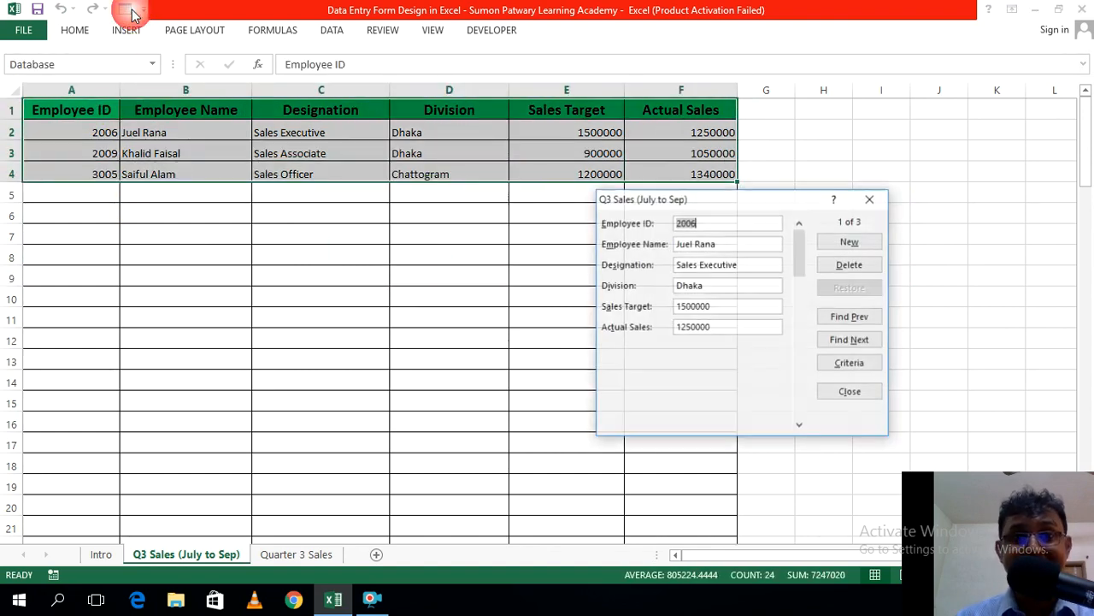
drag(726, 198, 661, 188)
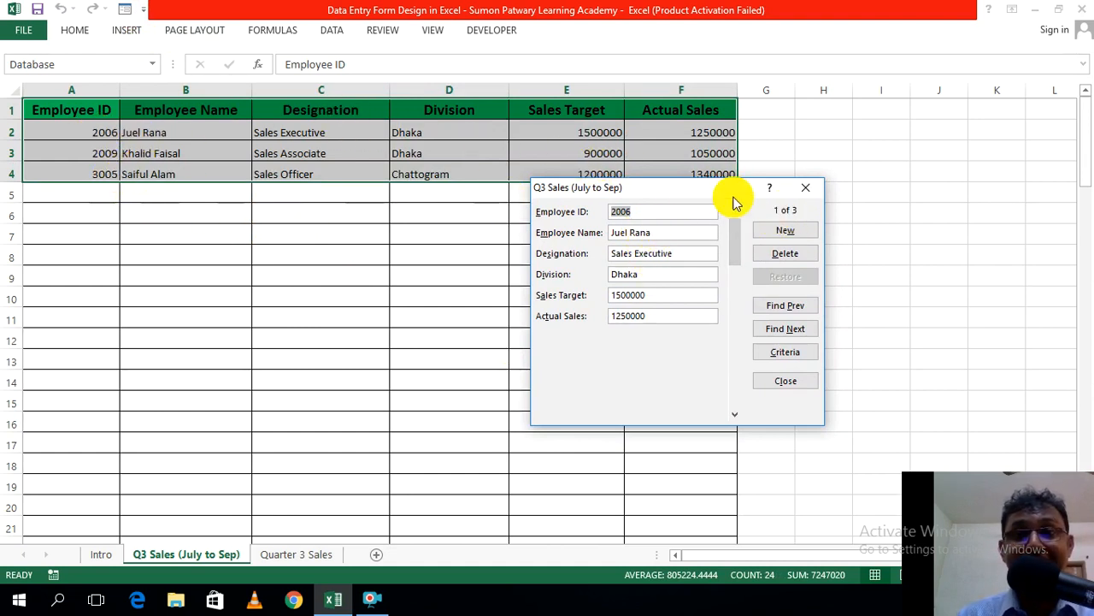
Step: Close the data entry form and reselect the headers and records in A1:F4
click(803, 189)
click(868, 273)
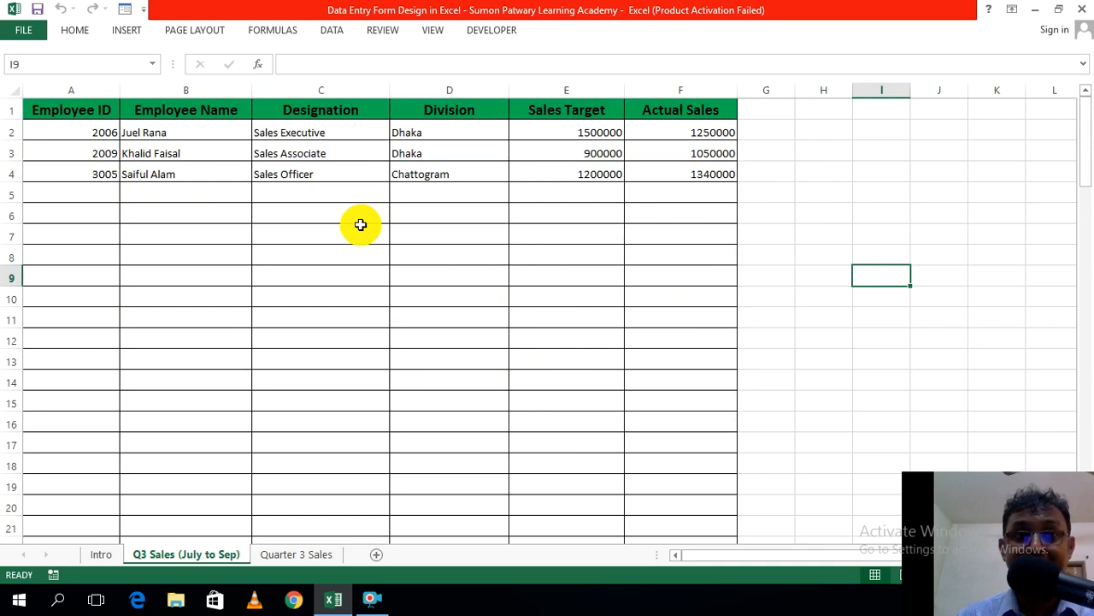
click(78, 108)
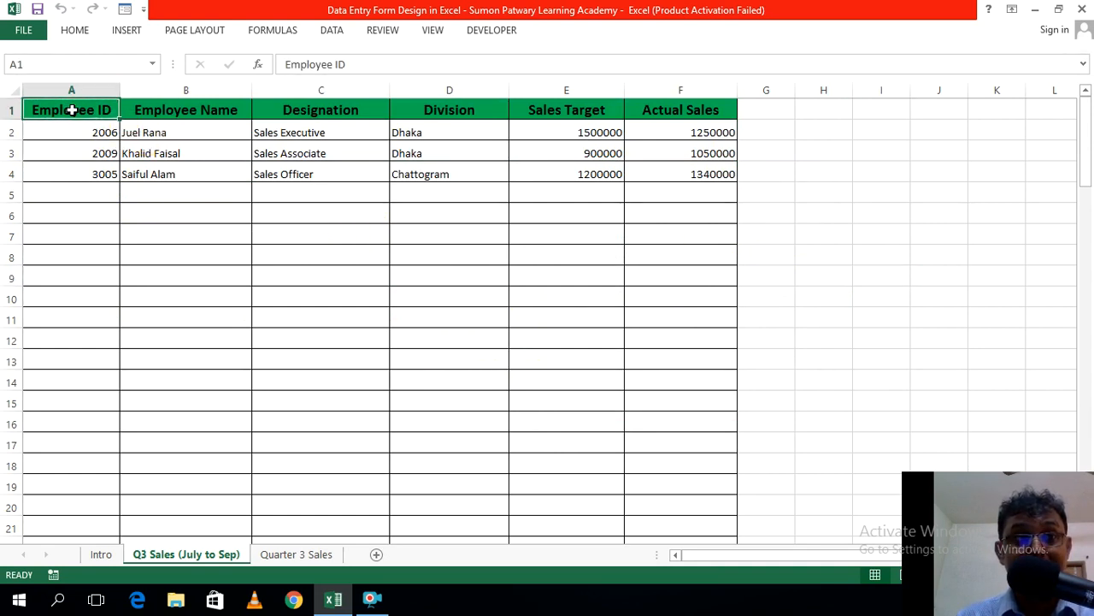
click(824, 276)
drag(95, 111, 676, 166)
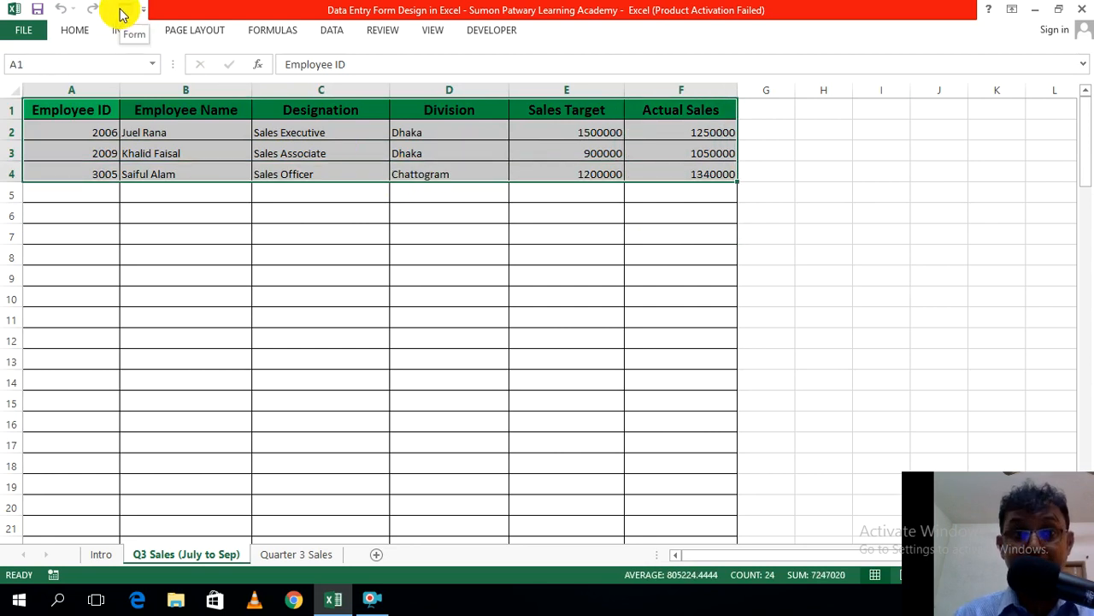
click(785, 296)
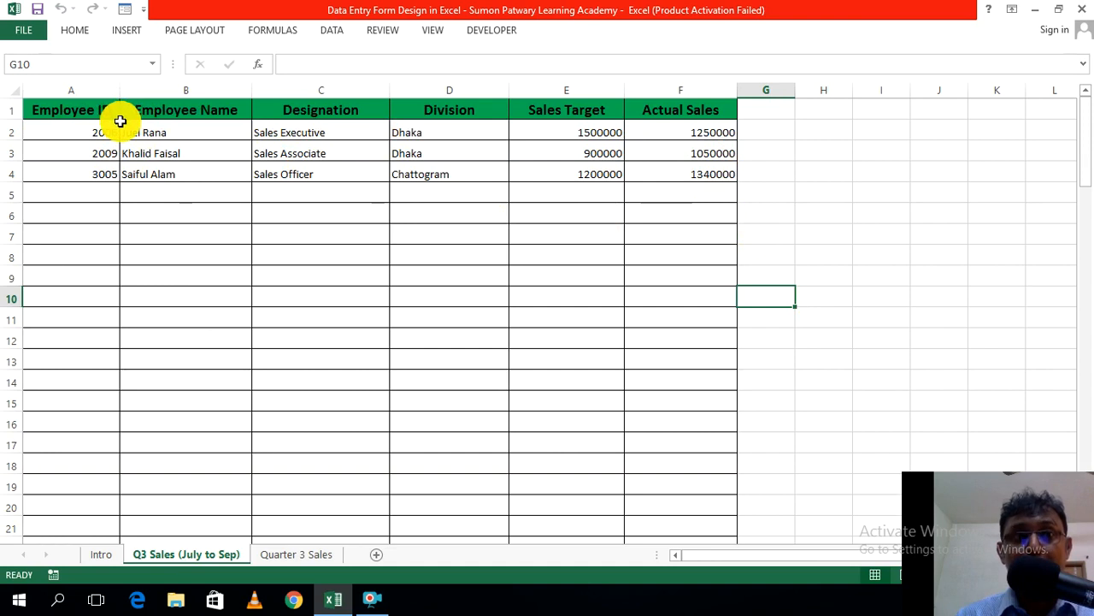
Step: Open the data entry form for A1:F4, reposition it over the sheet and step through to the last record
drag(74, 104, 643, 167)
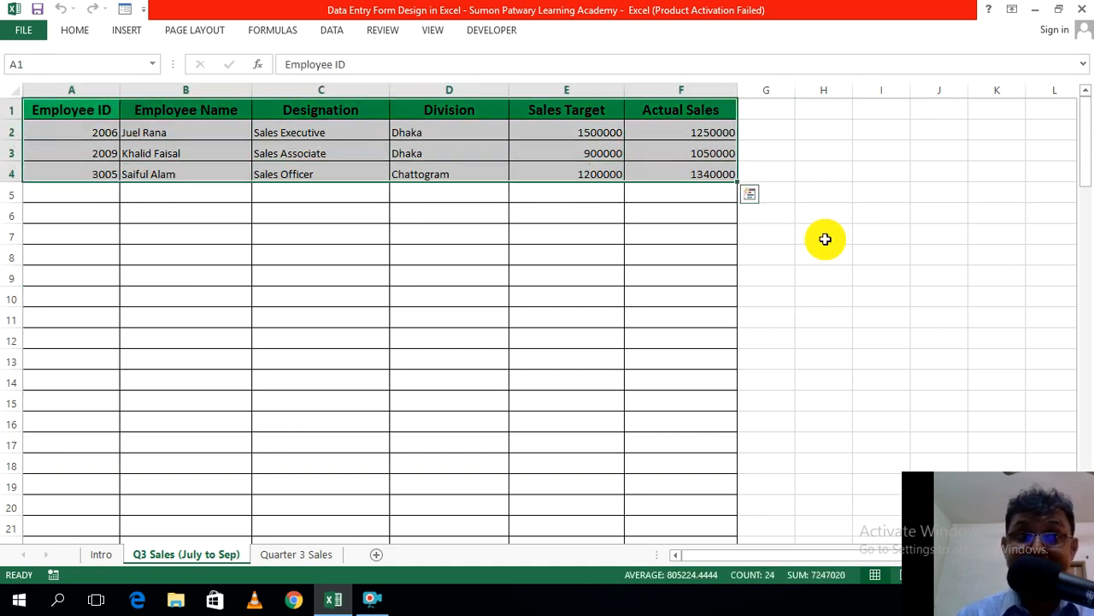
click(125, 15)
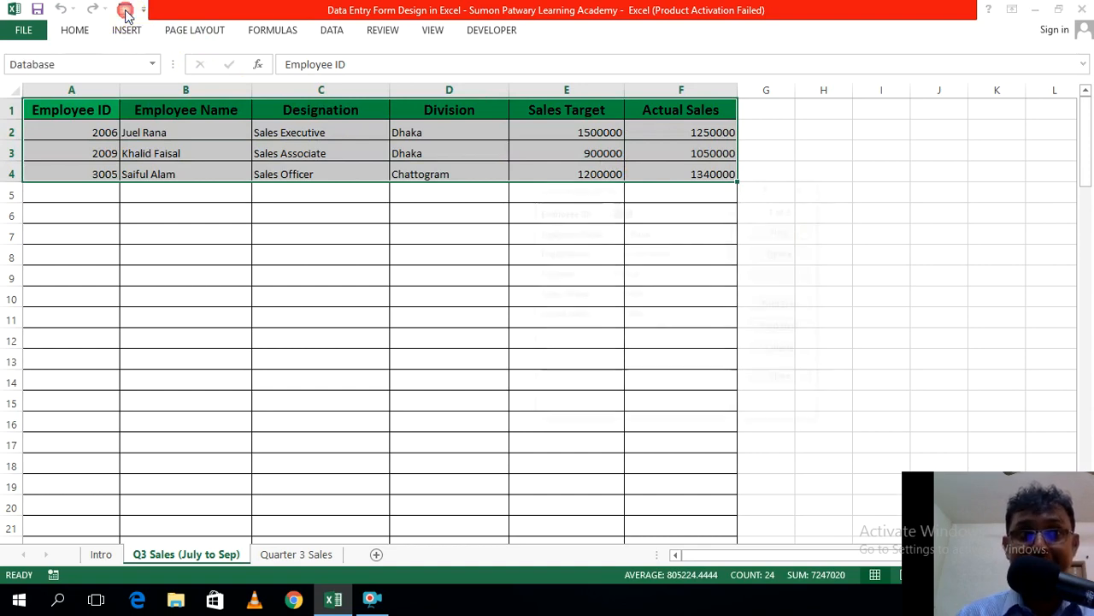
drag(655, 190, 517, 152)
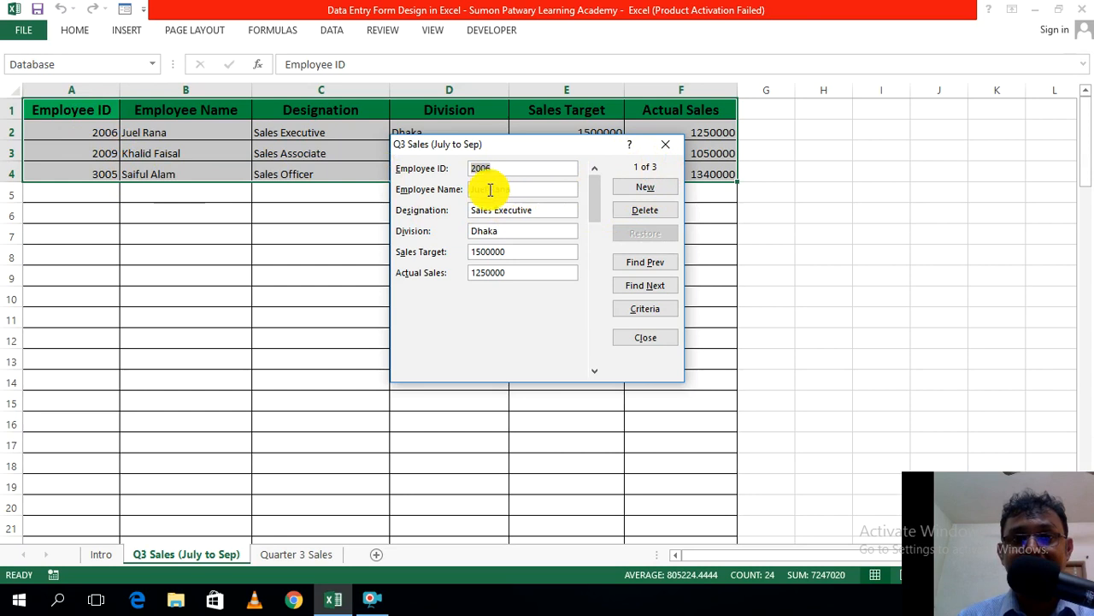
click(659, 292)
click(658, 290)
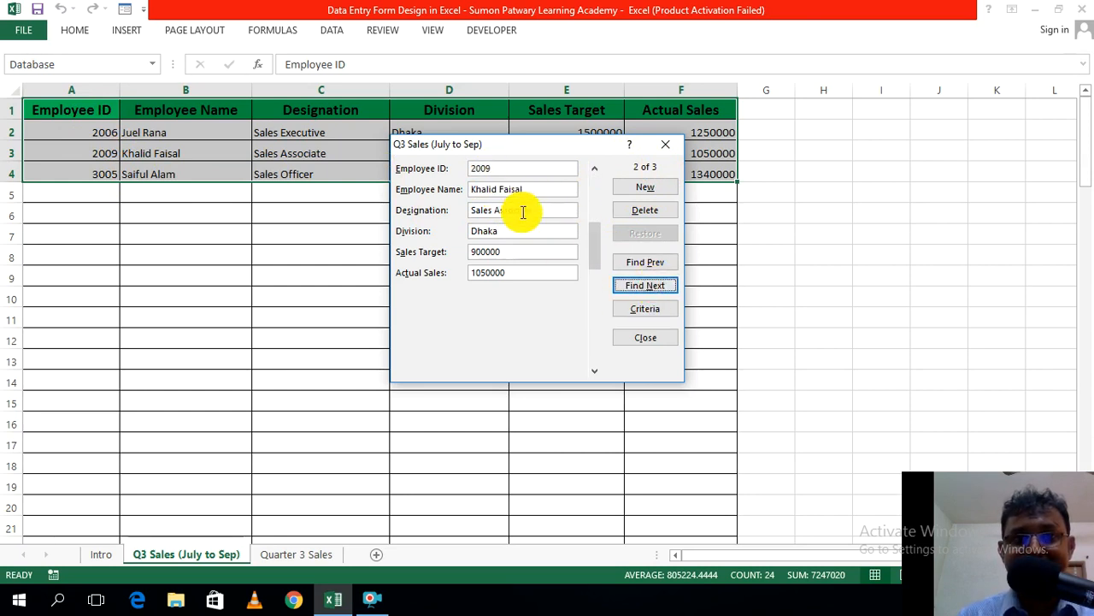
click(658, 287)
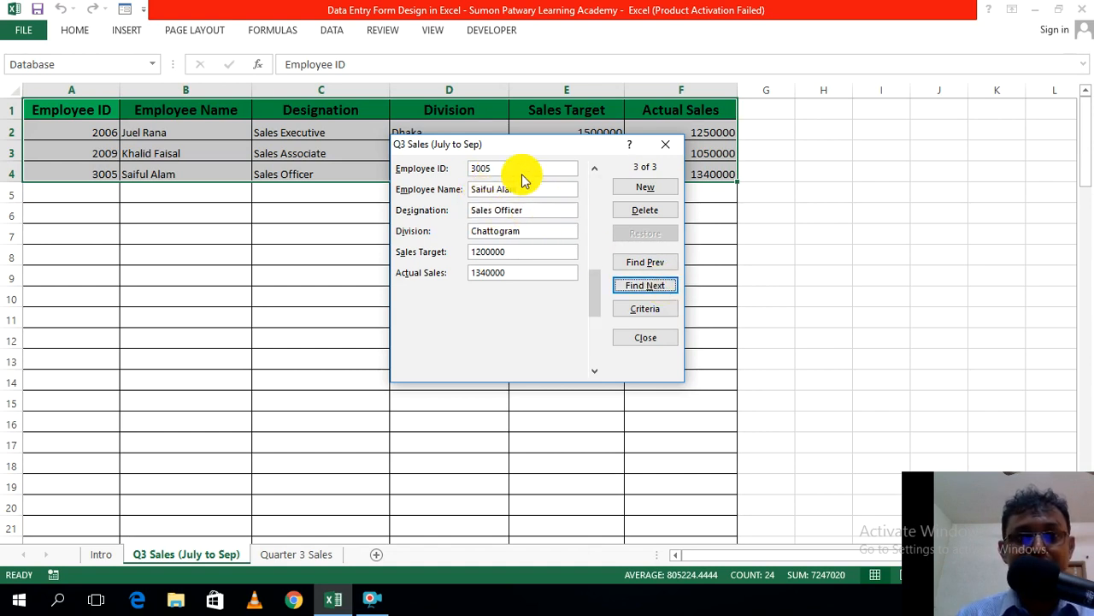
Step: Start a new record with the employee's ID and name, designation Sales Associate and division Chattogram
click(647, 188)
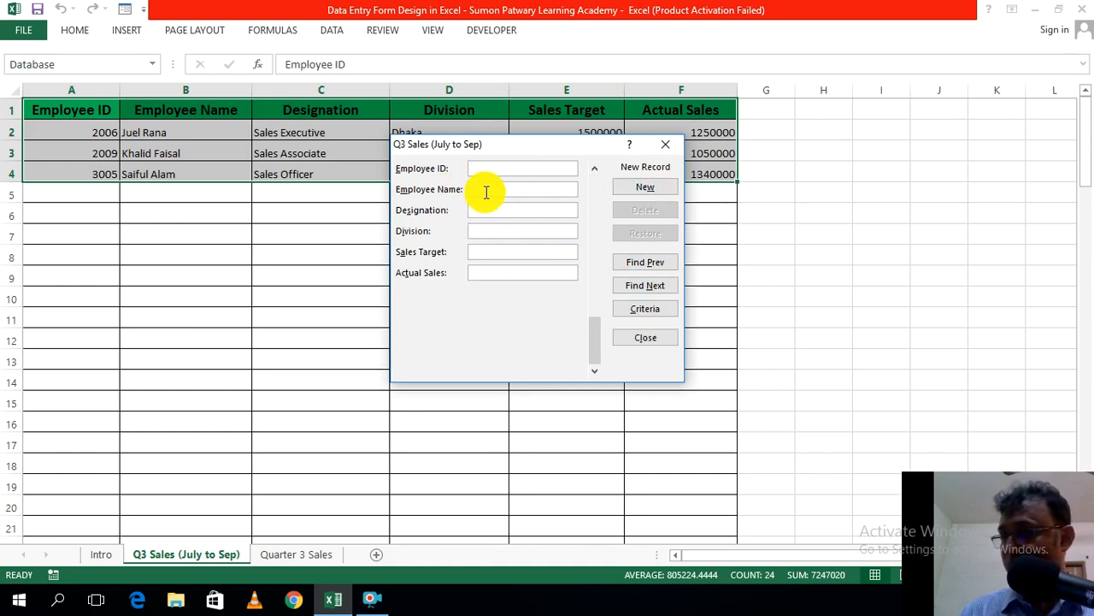
text(3019)
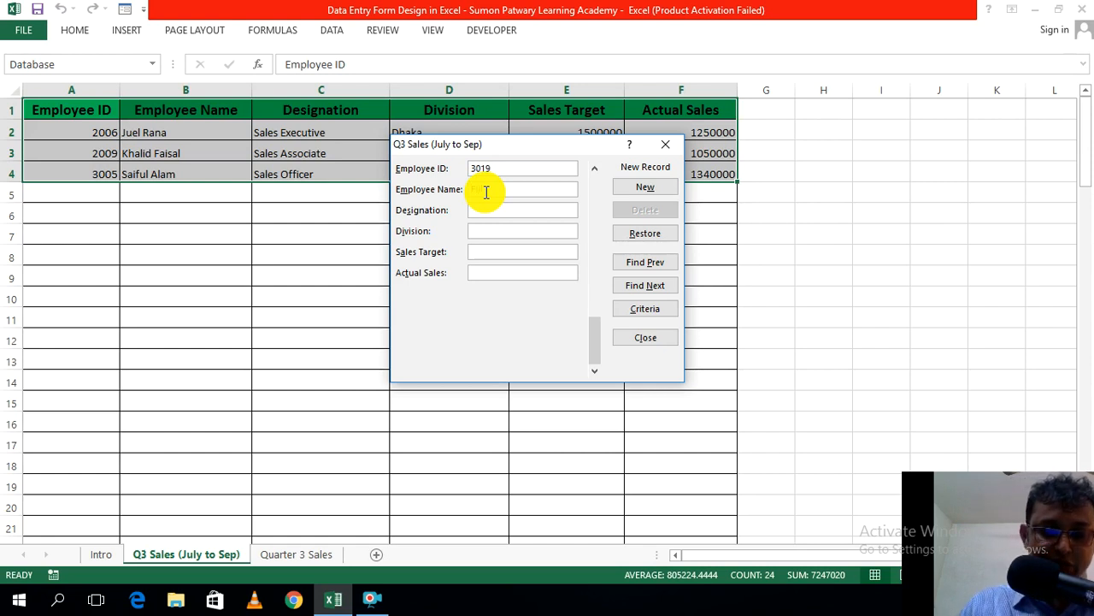
click(485, 192)
text(Firoz Kabir)
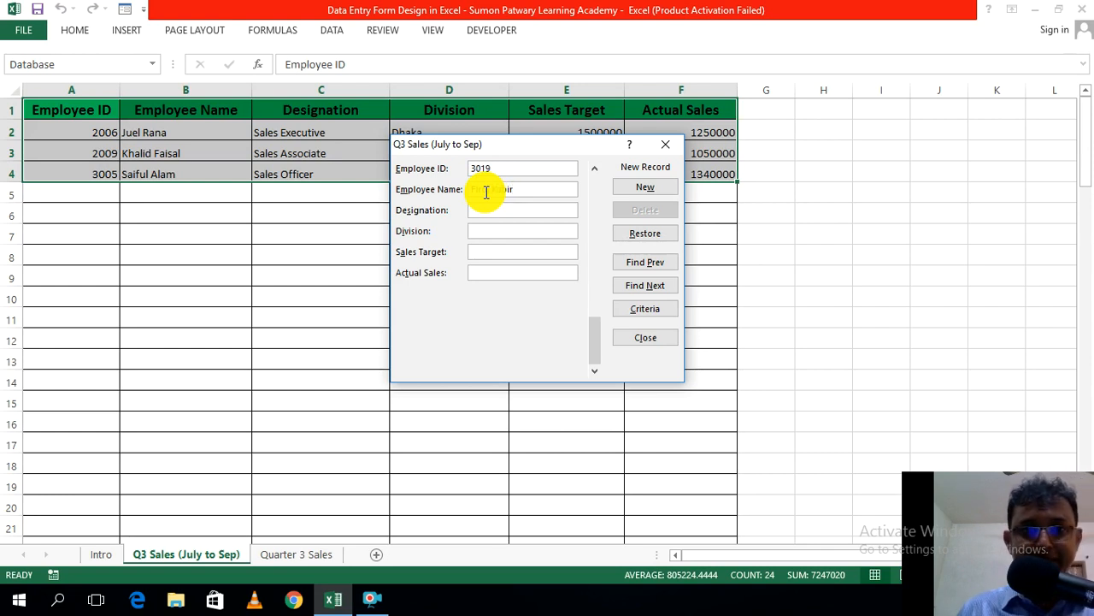
text(Sales A)
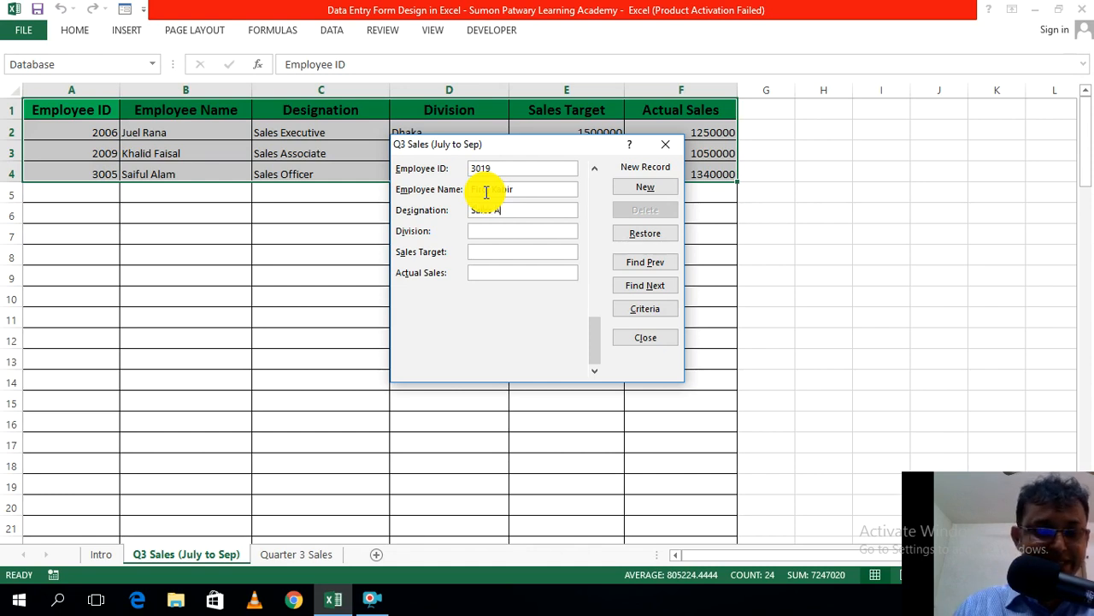
text(ssociate)
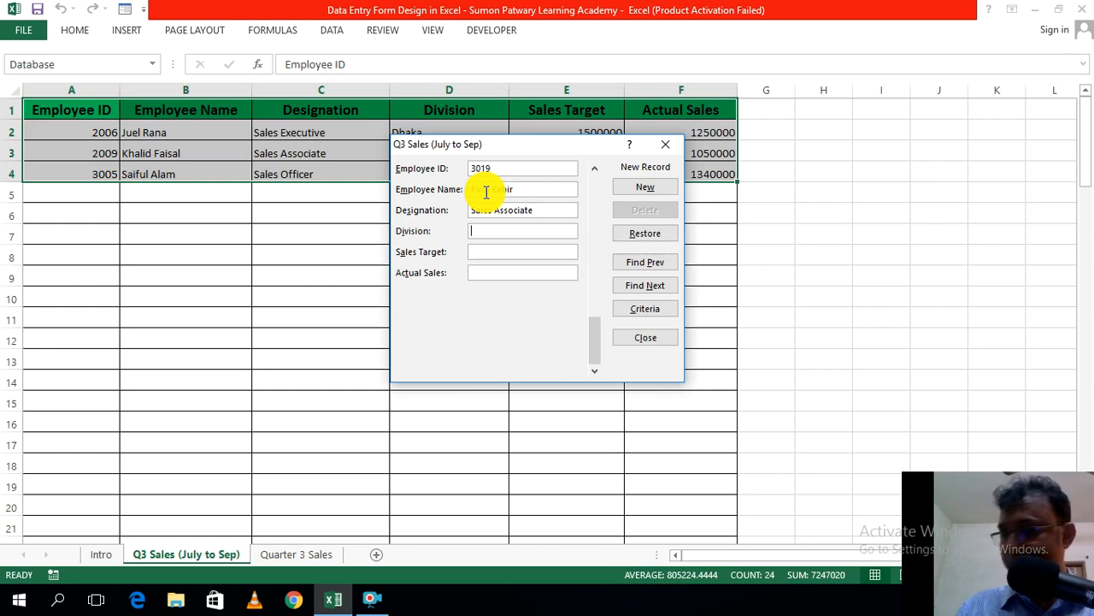
text(Cha)
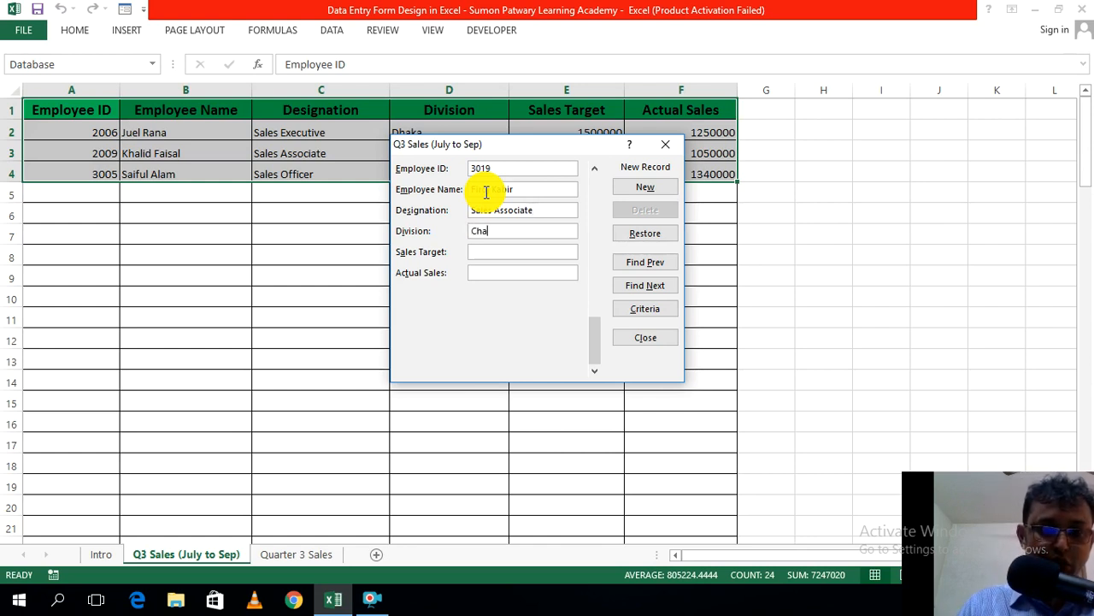
text(ttogram)
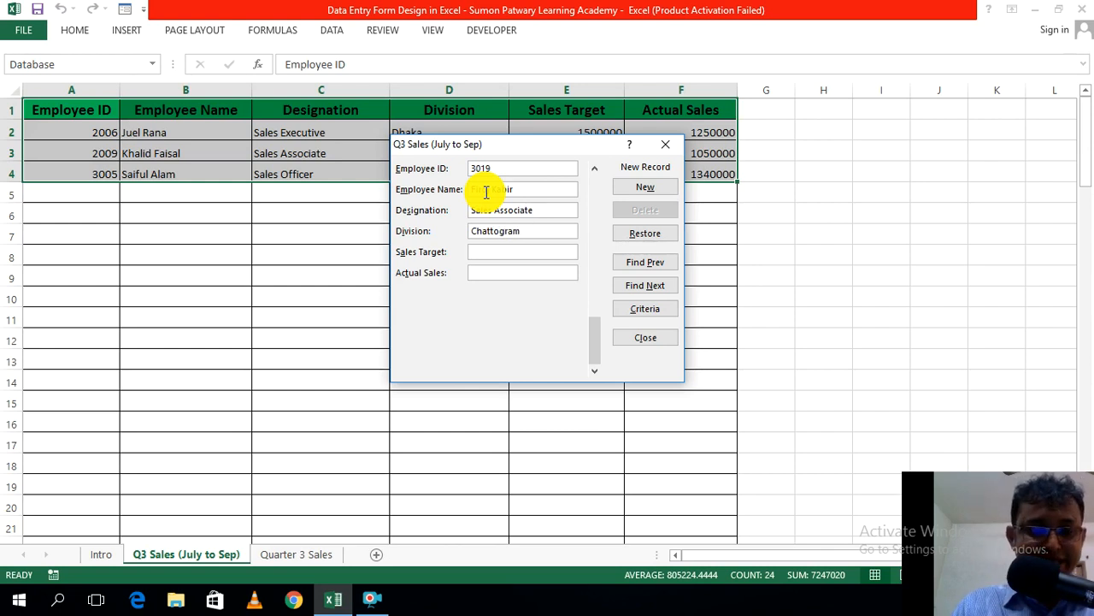
Step: Set the new Sales Associate record's sales target to 750000 and actual sales to 800000, add it to the table and close the form
text(75000)
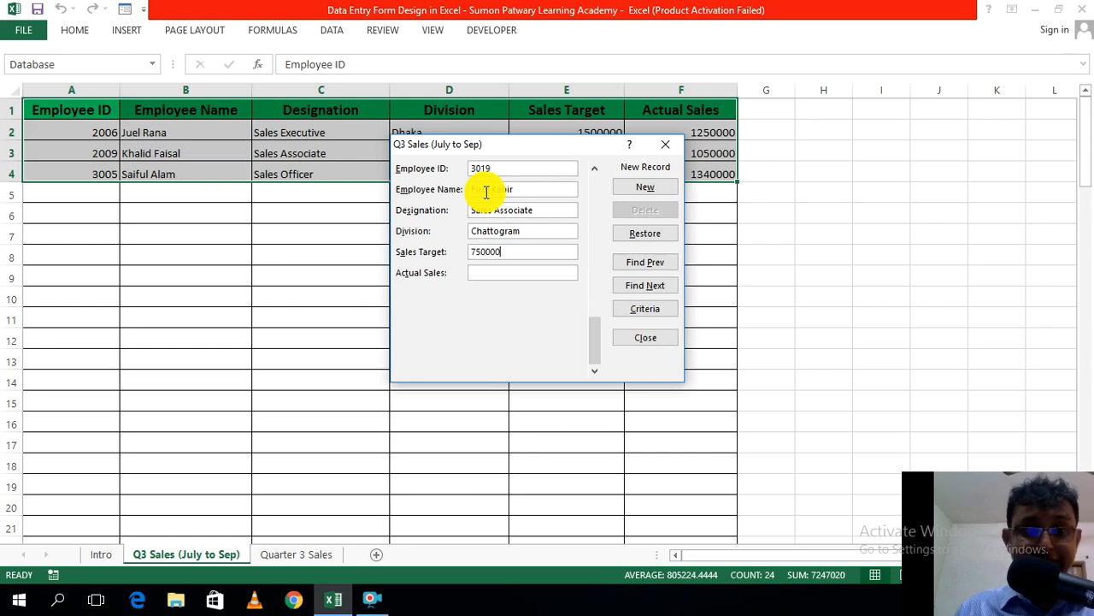
text(0)
key(Tab)
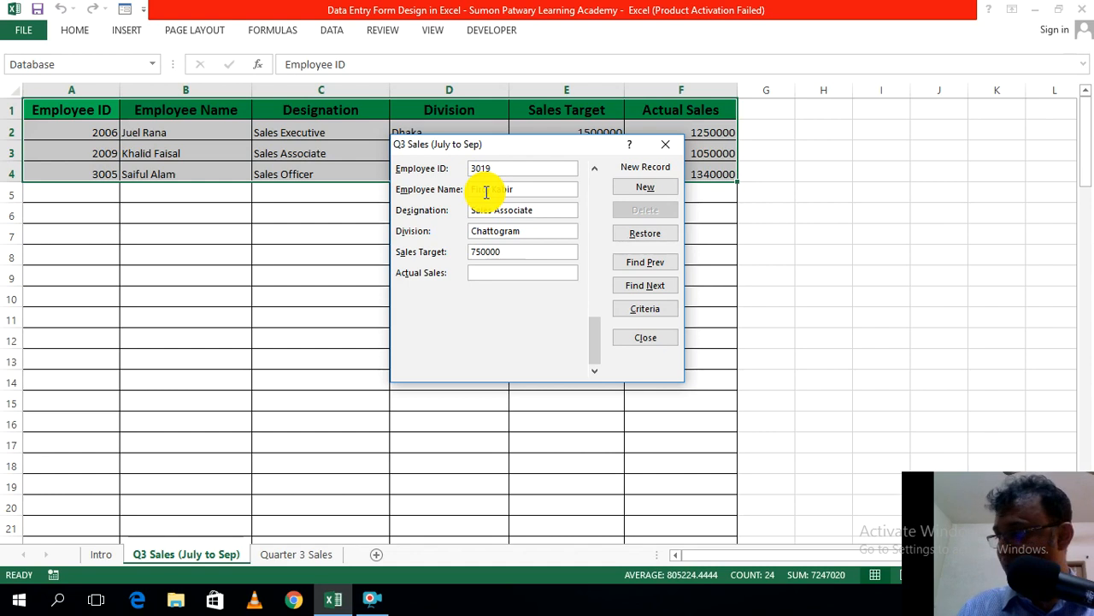
text(800)
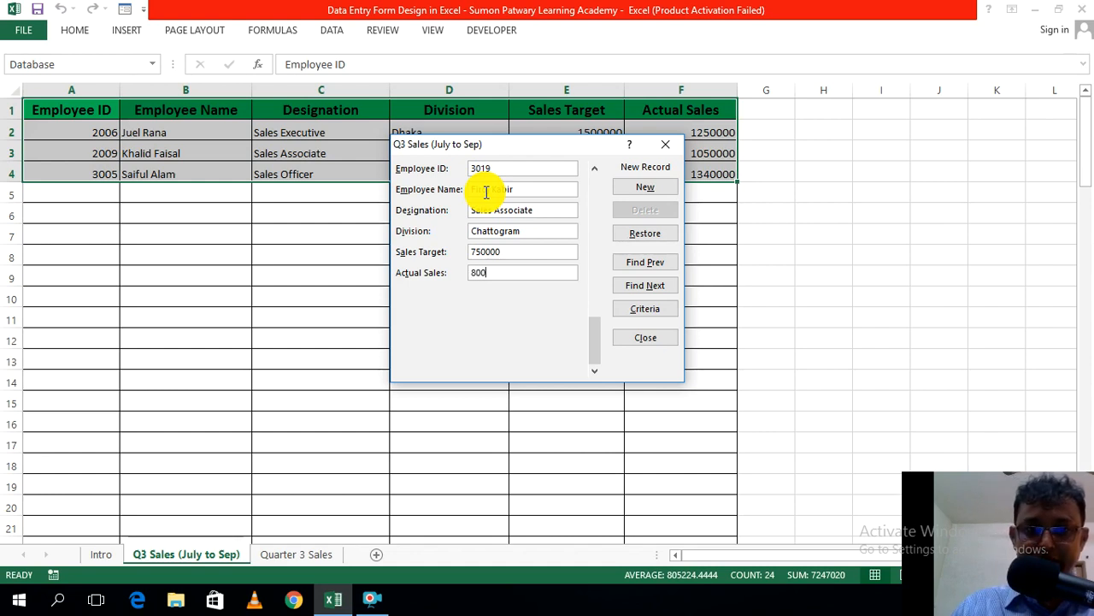
text(000)
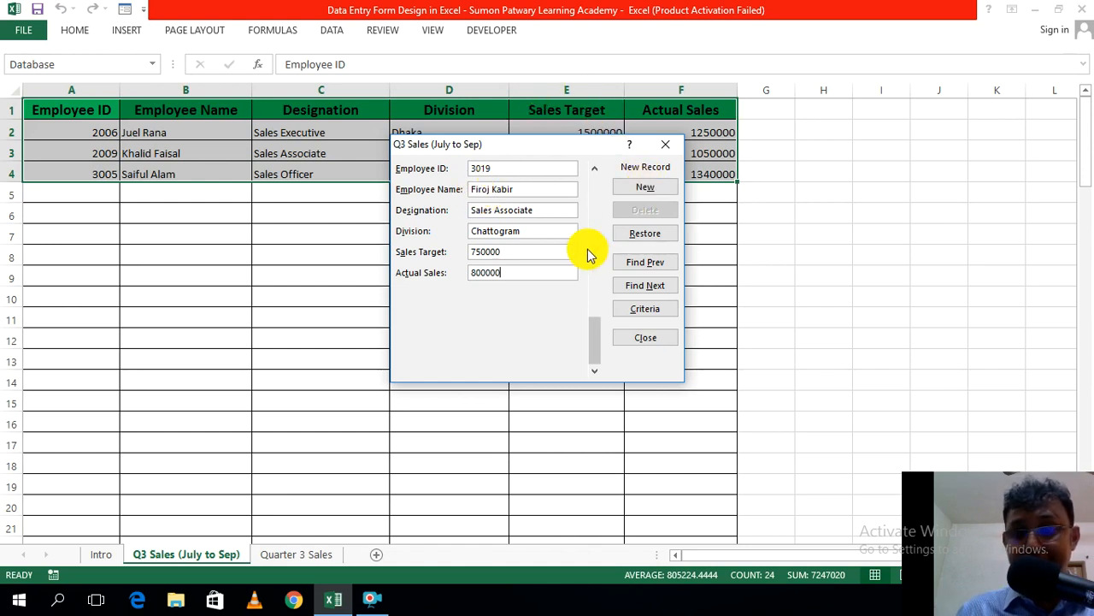
key(Return)
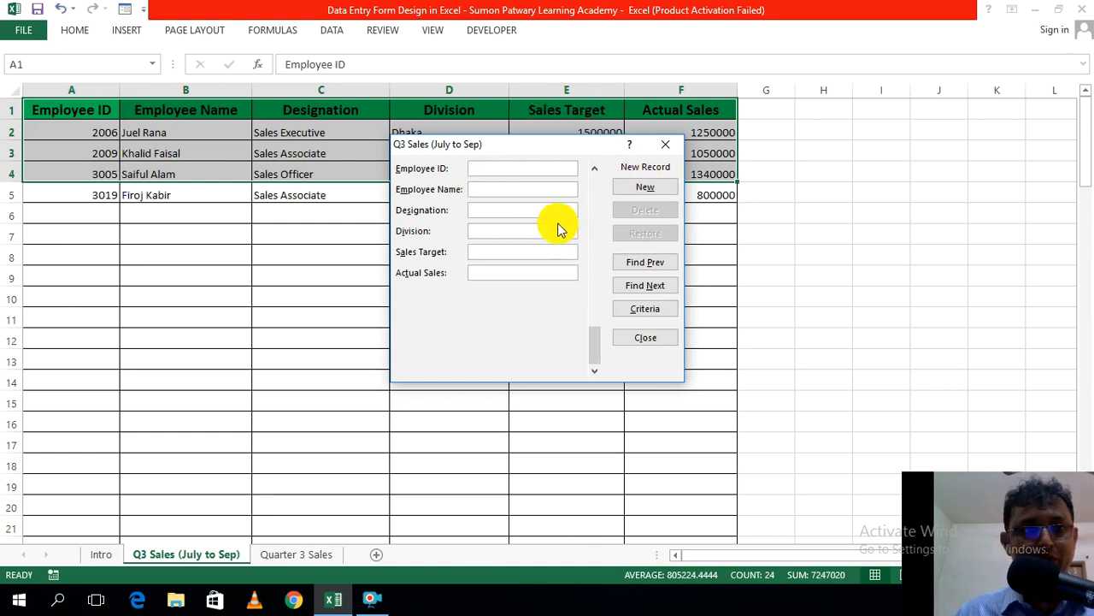
click(646, 338)
click(878, 330)
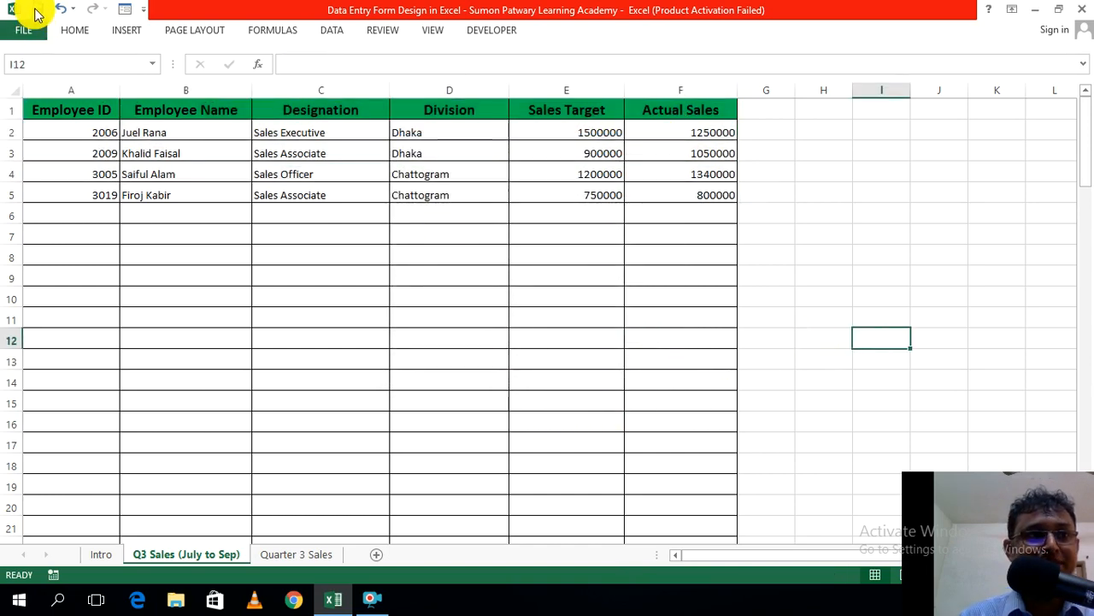
click(1033, 10)
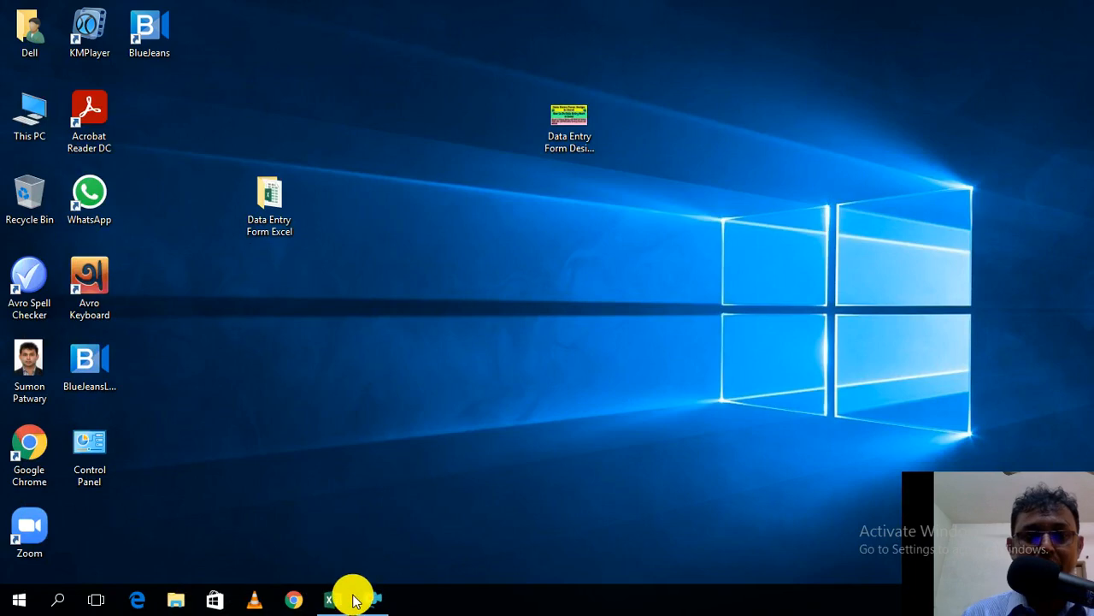
click(333, 599)
click(587, 384)
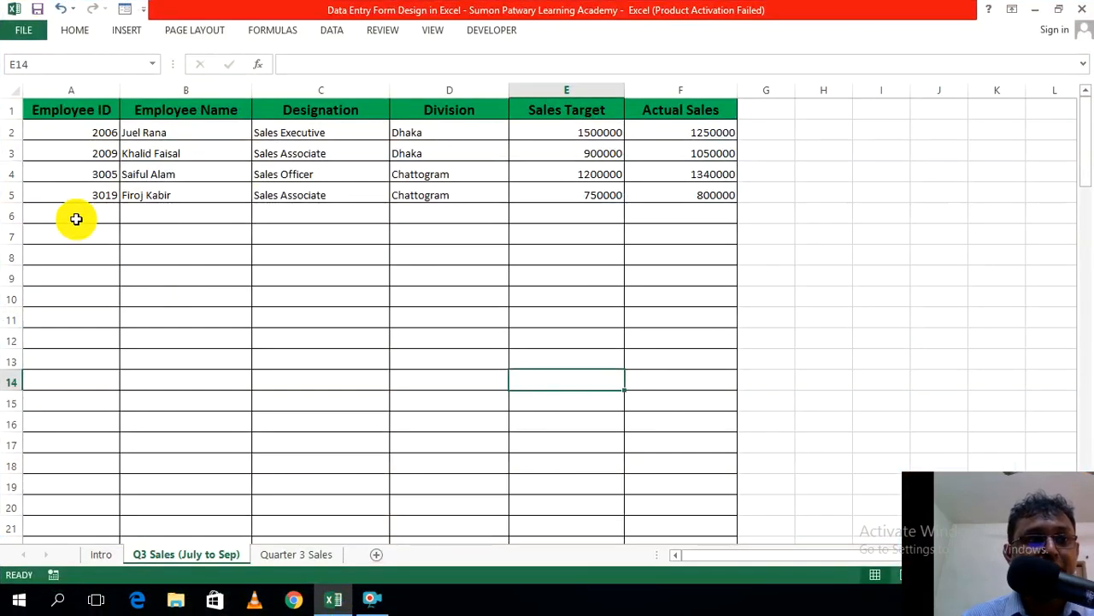
drag(68, 109, 666, 191)
click(864, 337)
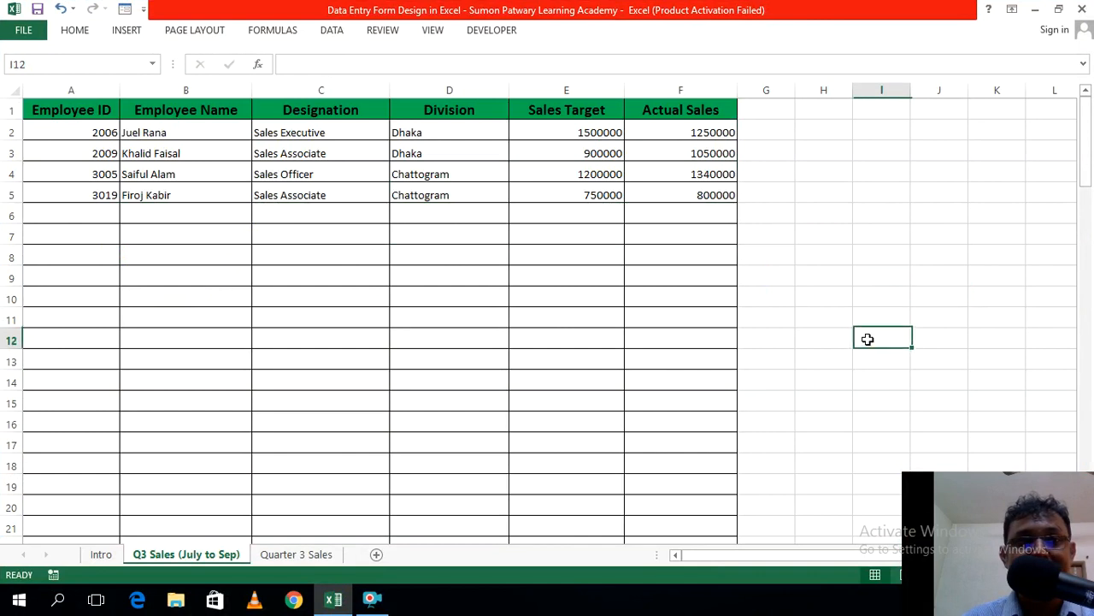
click(89, 214)
click(331, 324)
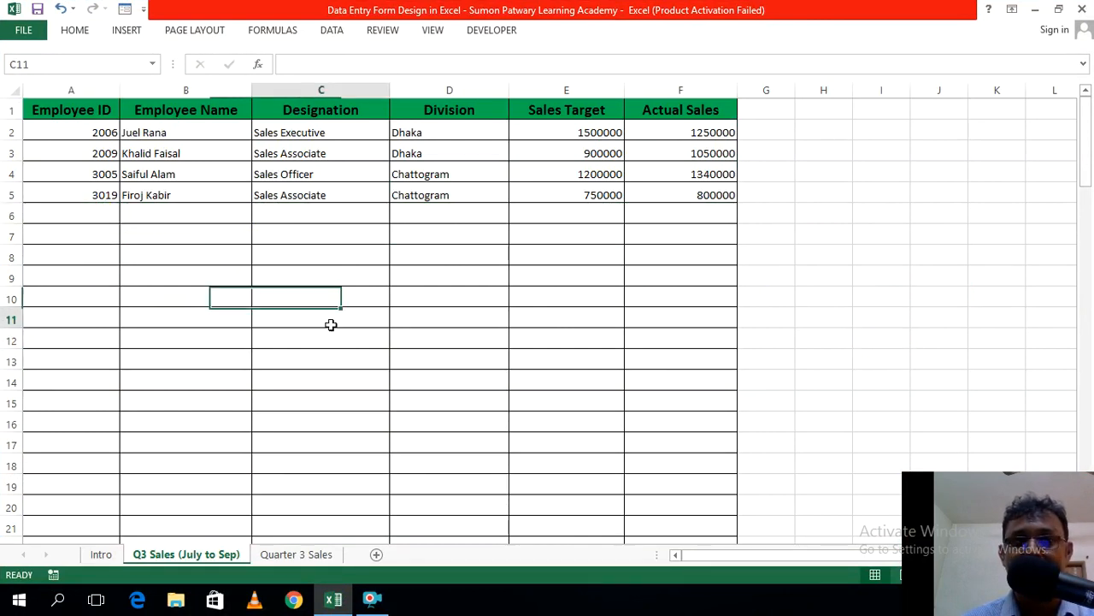
click(85, 214)
click(547, 392)
Step: Try to open the data entry form from the empty cell D14 below the records
click(464, 384)
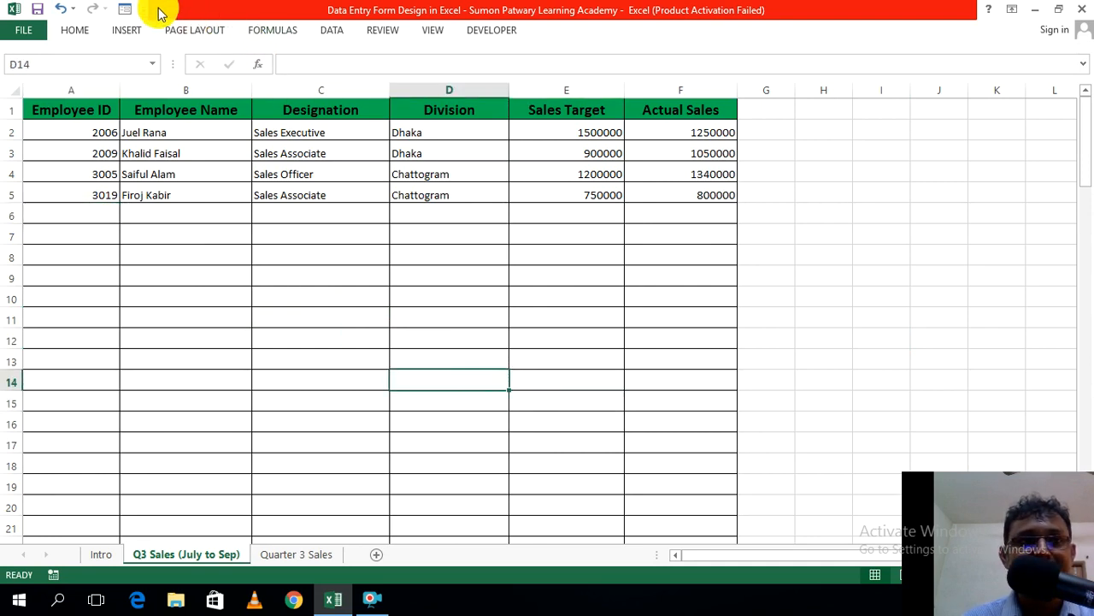
click(124, 9)
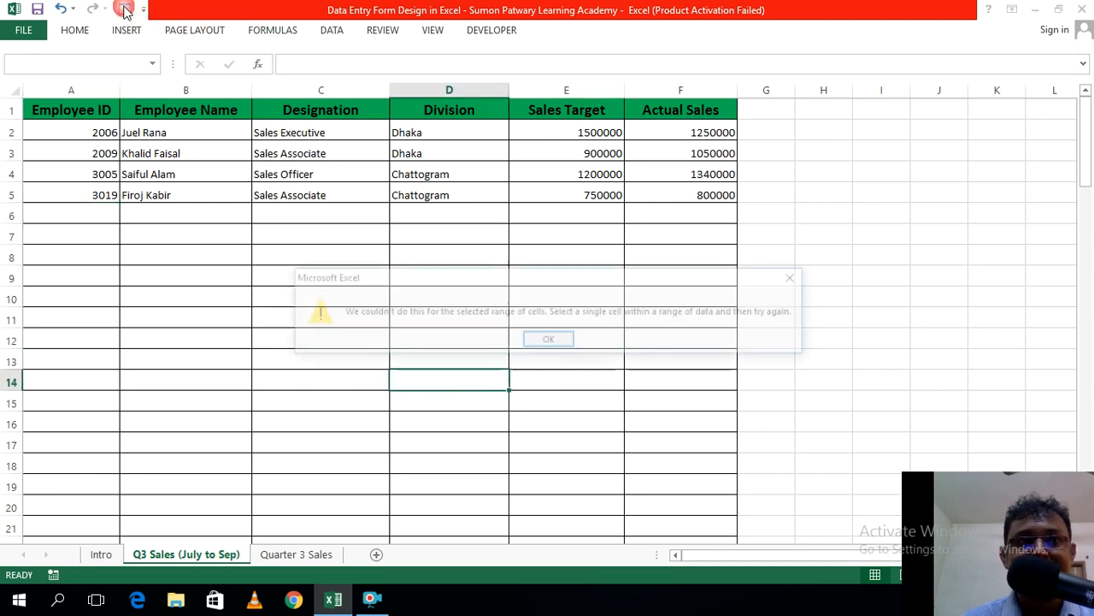
click(792, 277)
click(874, 315)
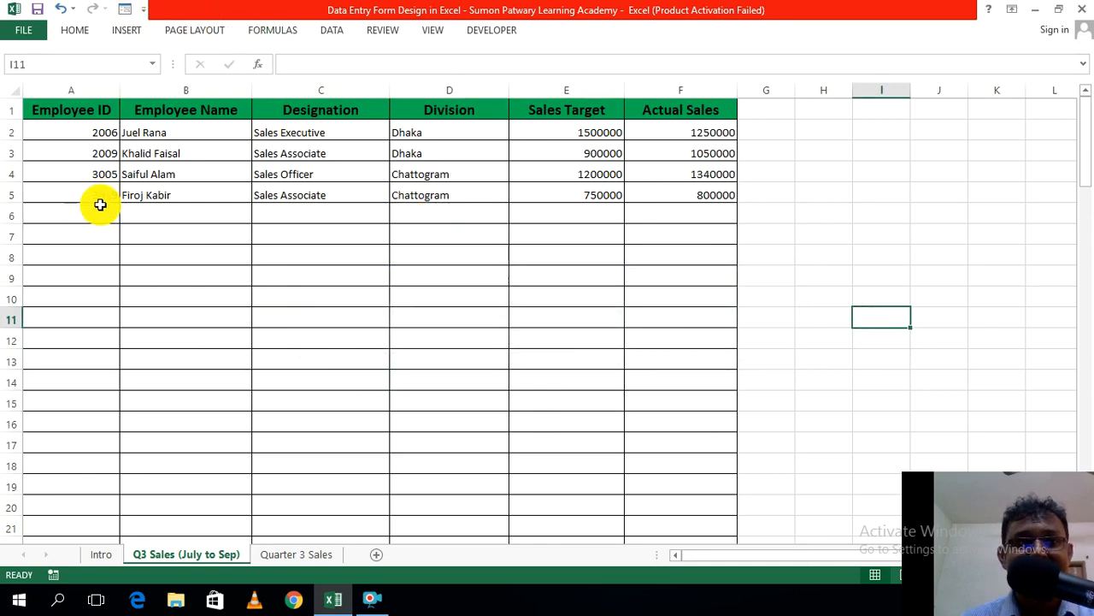
Step: Open the data entry form for A1:F5, start a blank record, close the form without entering data and select cell A6
drag(70, 103, 680, 196)
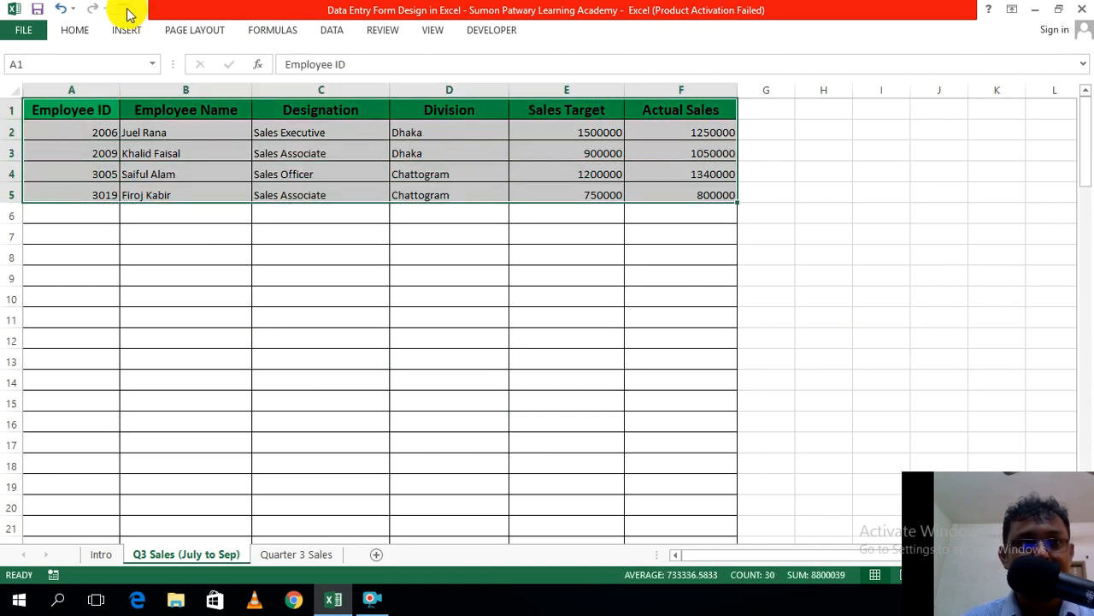
click(724, 262)
drag(93, 106, 663, 192)
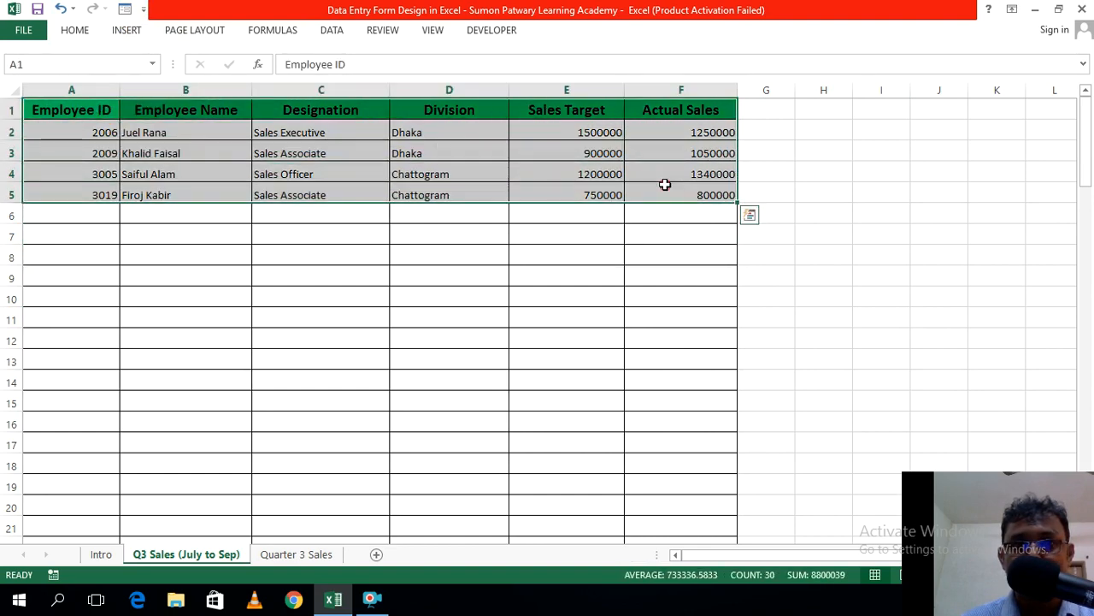
click(124, 11)
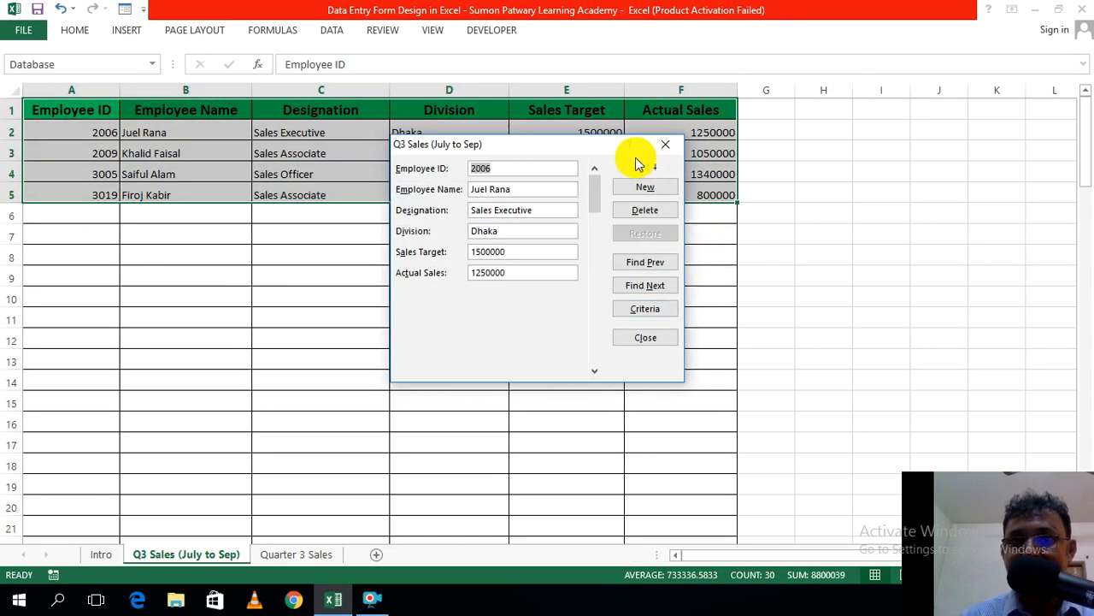
click(647, 186)
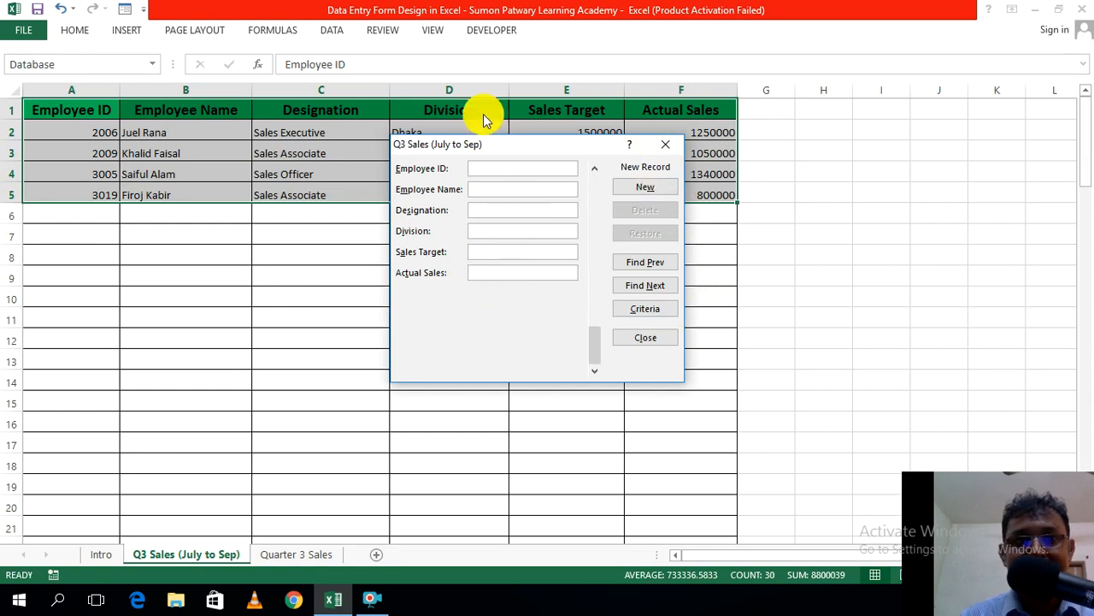
click(650, 340)
click(889, 337)
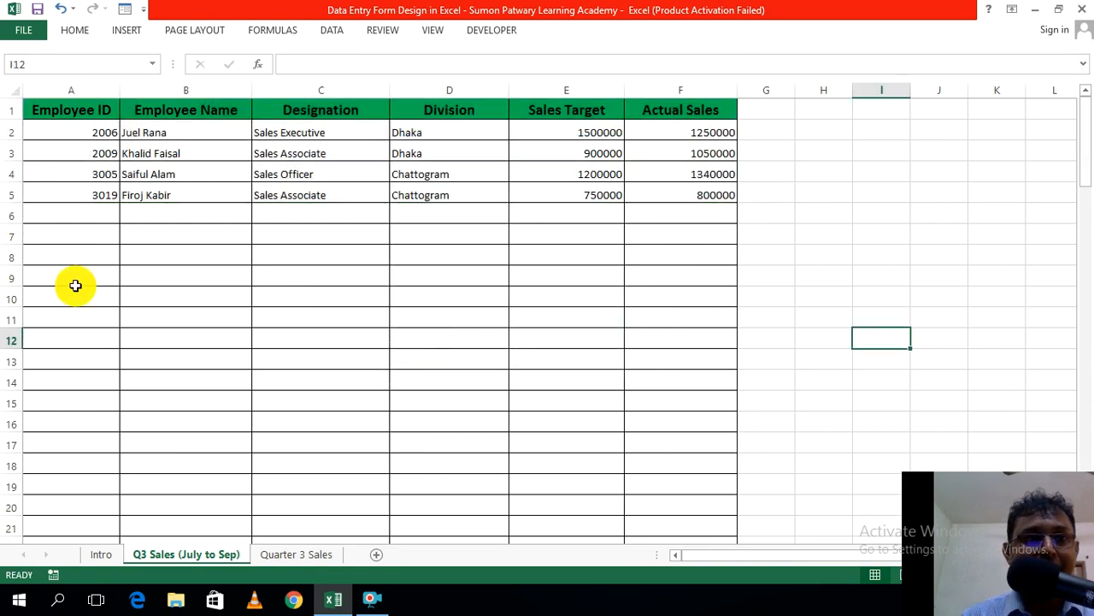
click(91, 213)
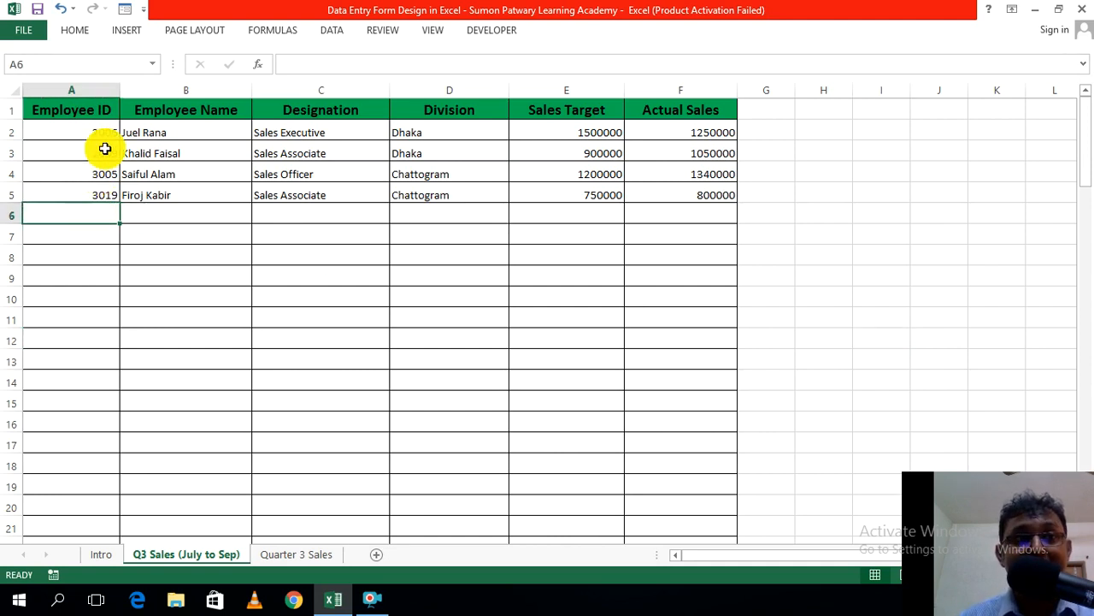
Step: Add a form record with the employee's ID and name, designation Sales Executive, division Sylhet, sales target 1350000 and actual sales 1420000
click(126, 14)
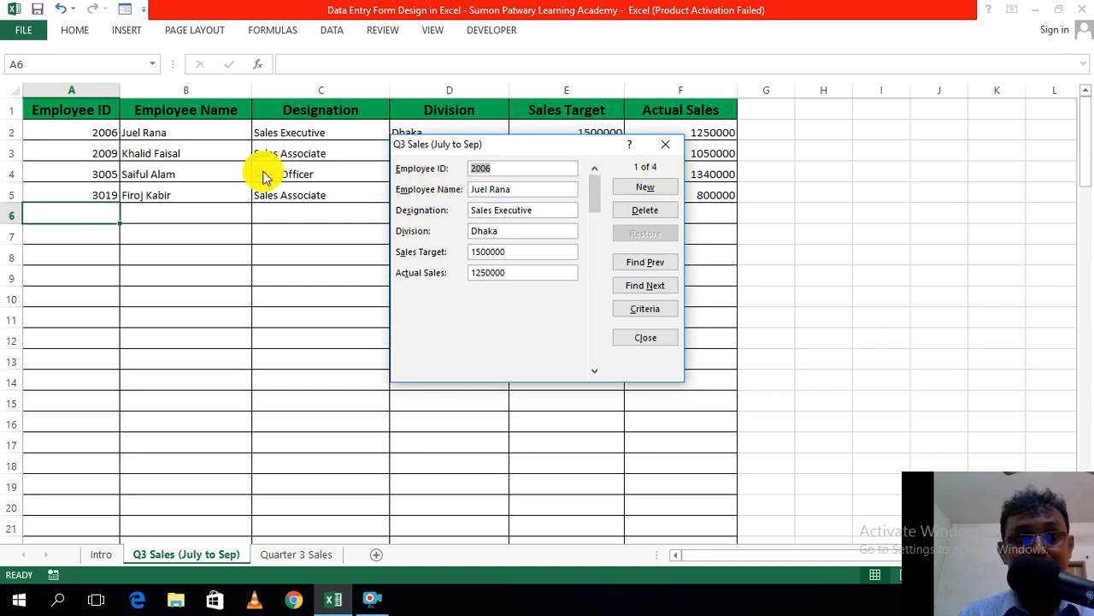
click(652, 288)
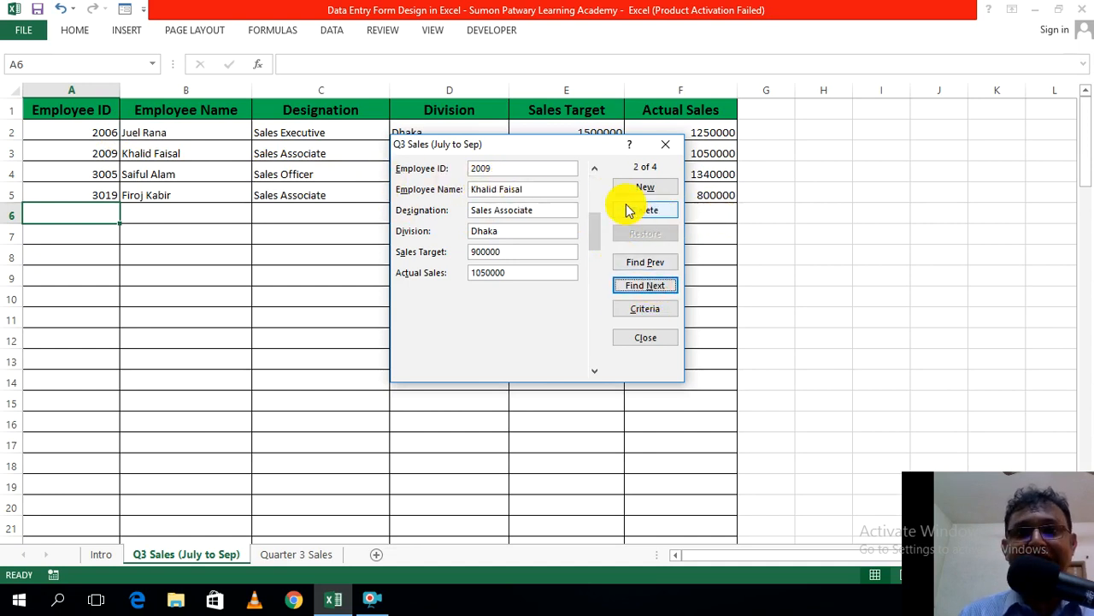
click(647, 188)
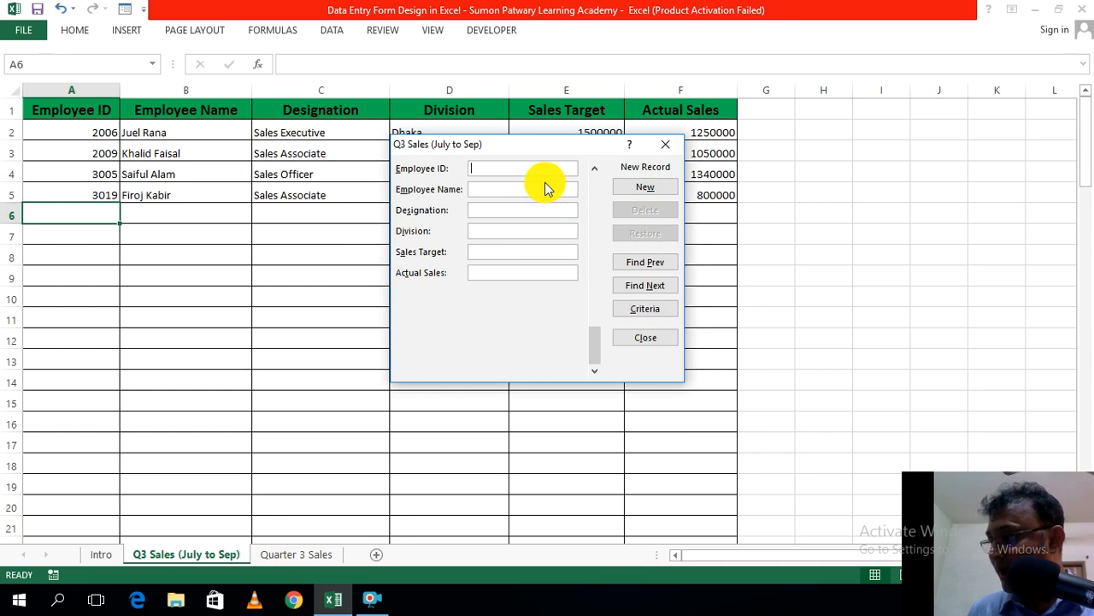
text(5013)
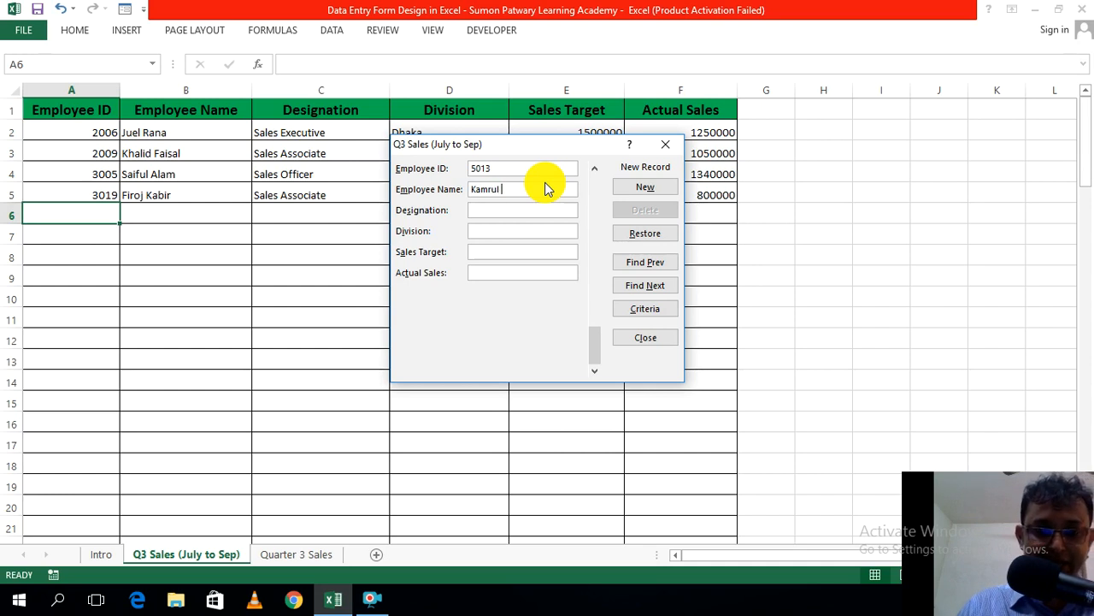
text(Hasan)
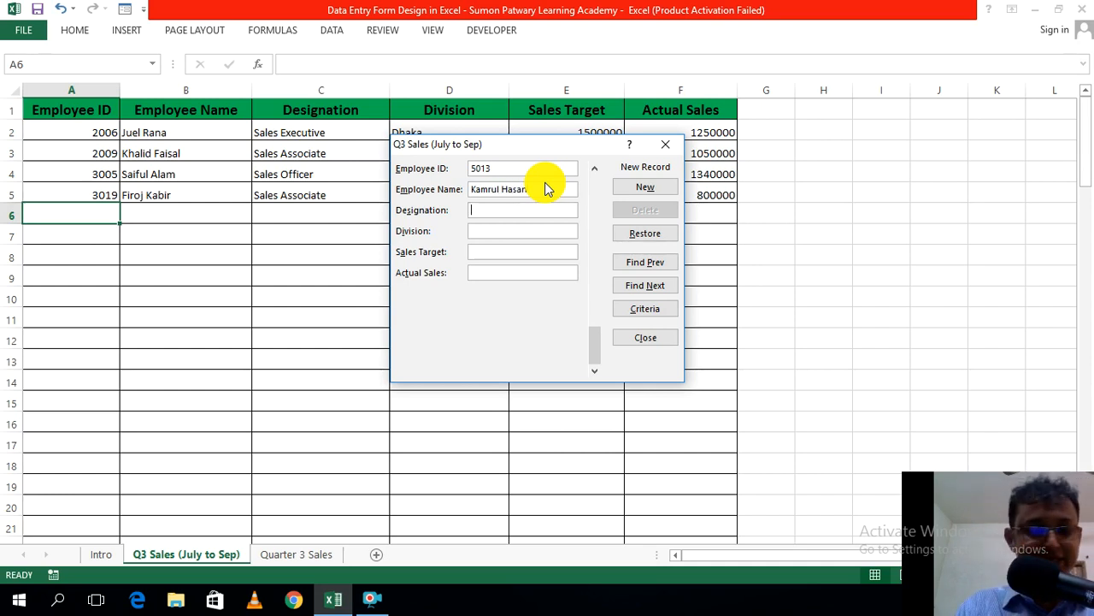
text(Sales Executive)
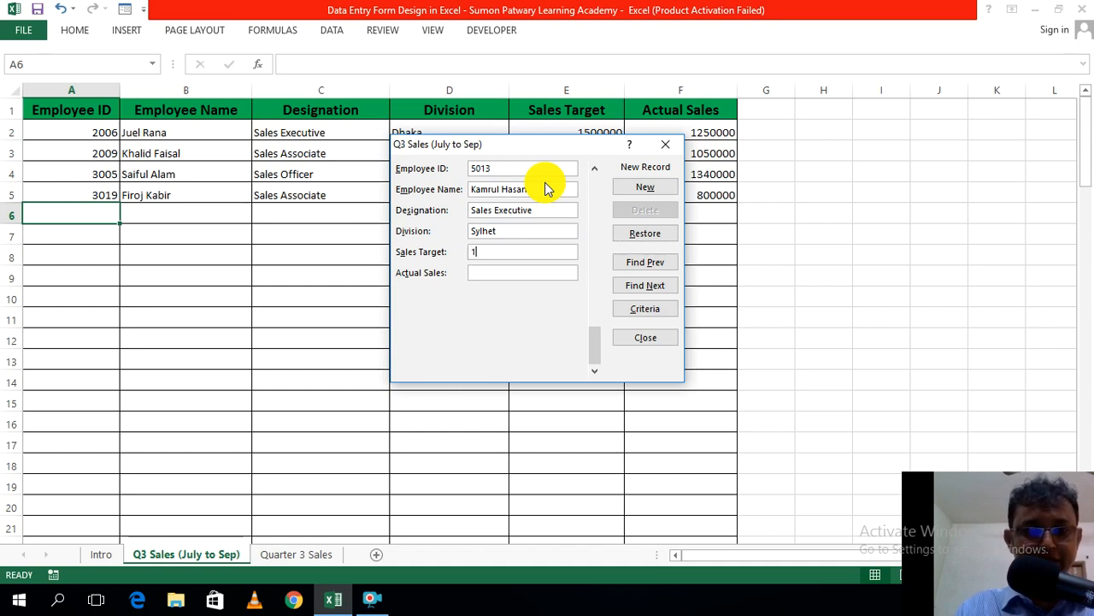
text(1350000)
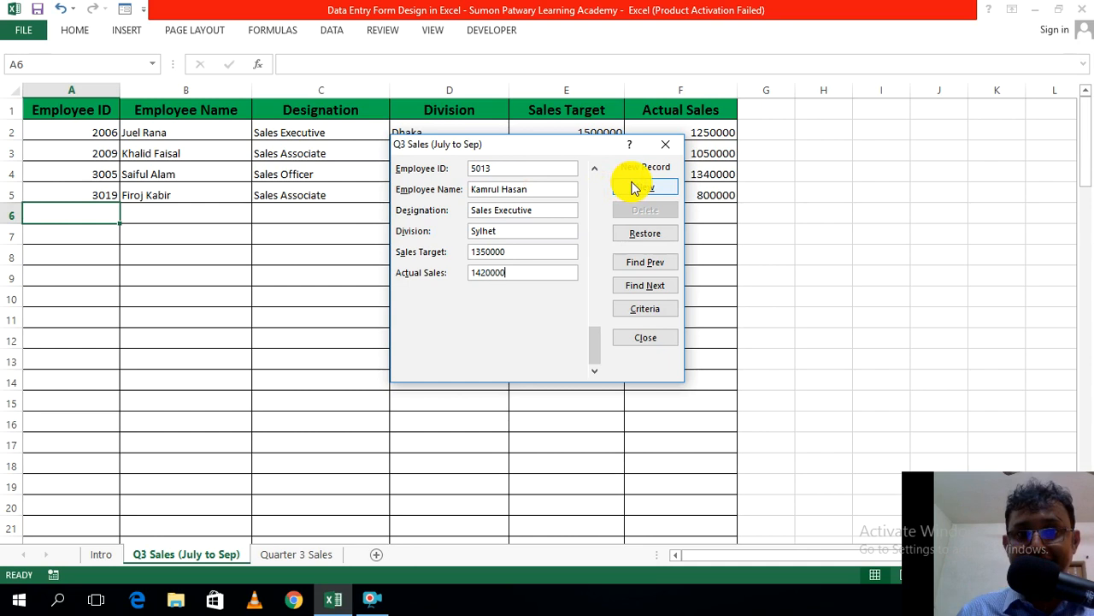
key(Return)
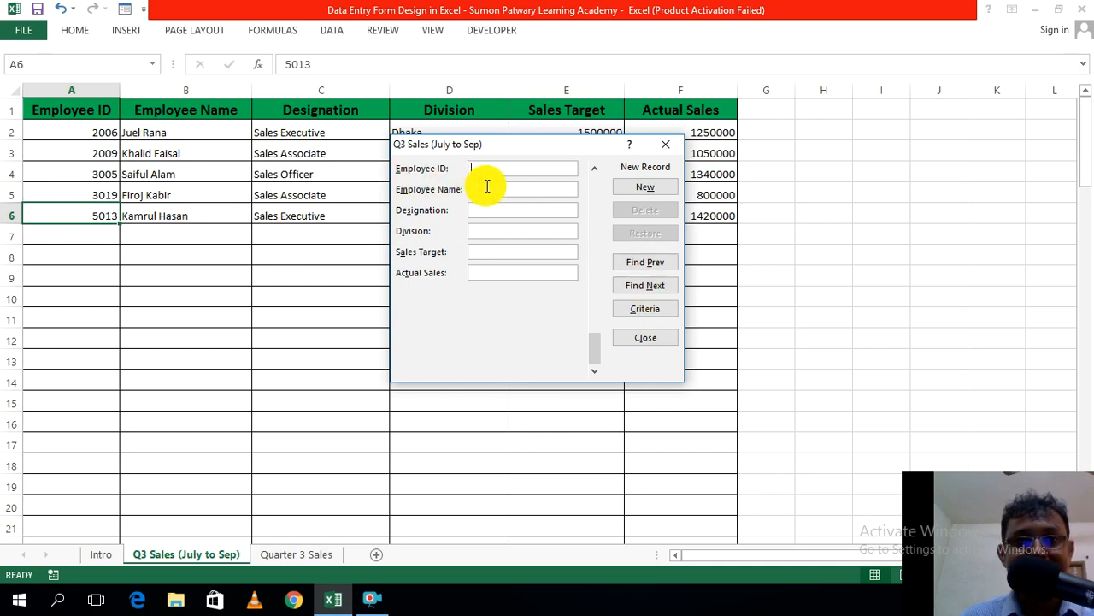
Step: Browse backward through the employee records in the data entry form, from the newest record to the first
click(649, 262)
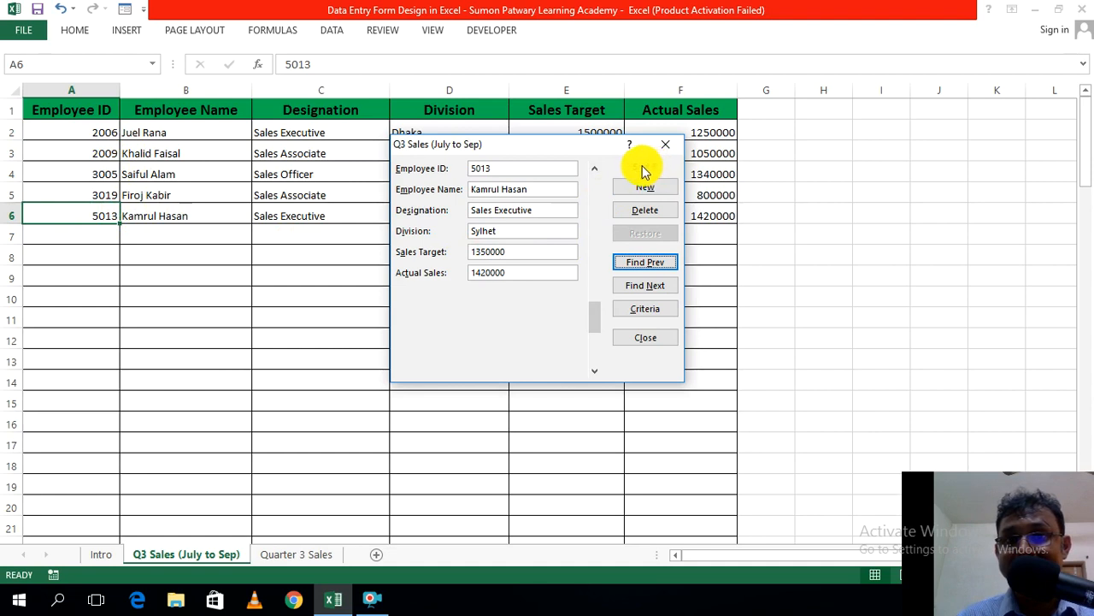
click(643, 270)
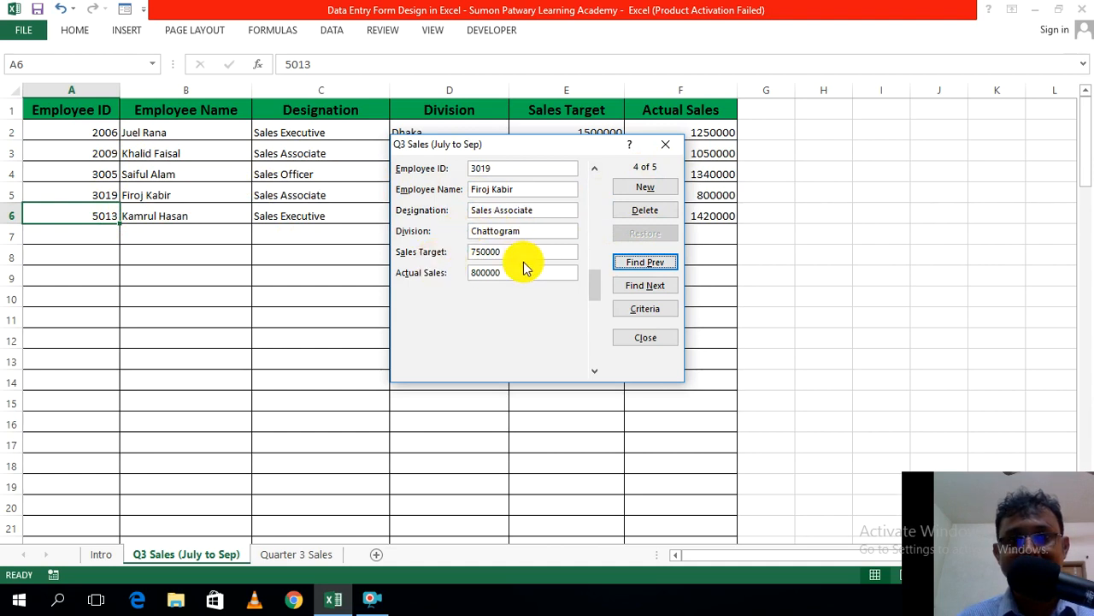
click(643, 265)
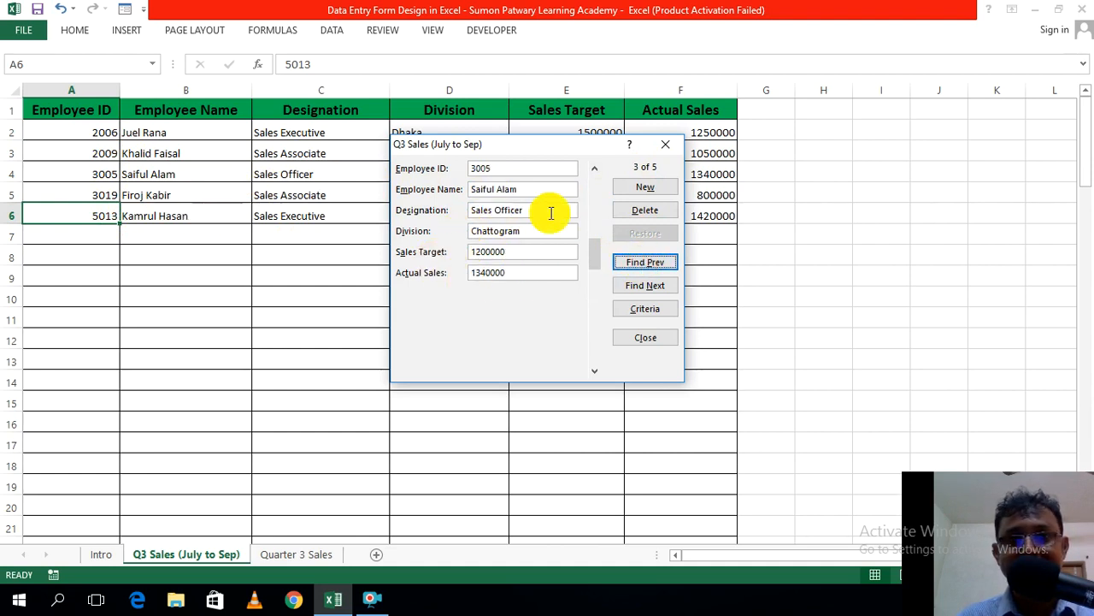
click(651, 264)
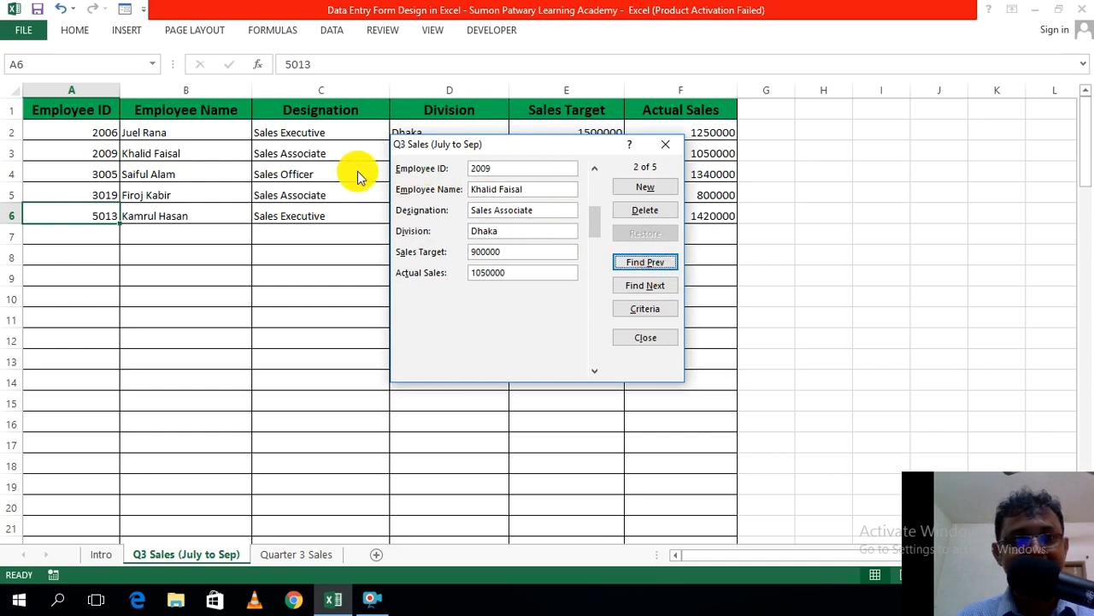
click(653, 261)
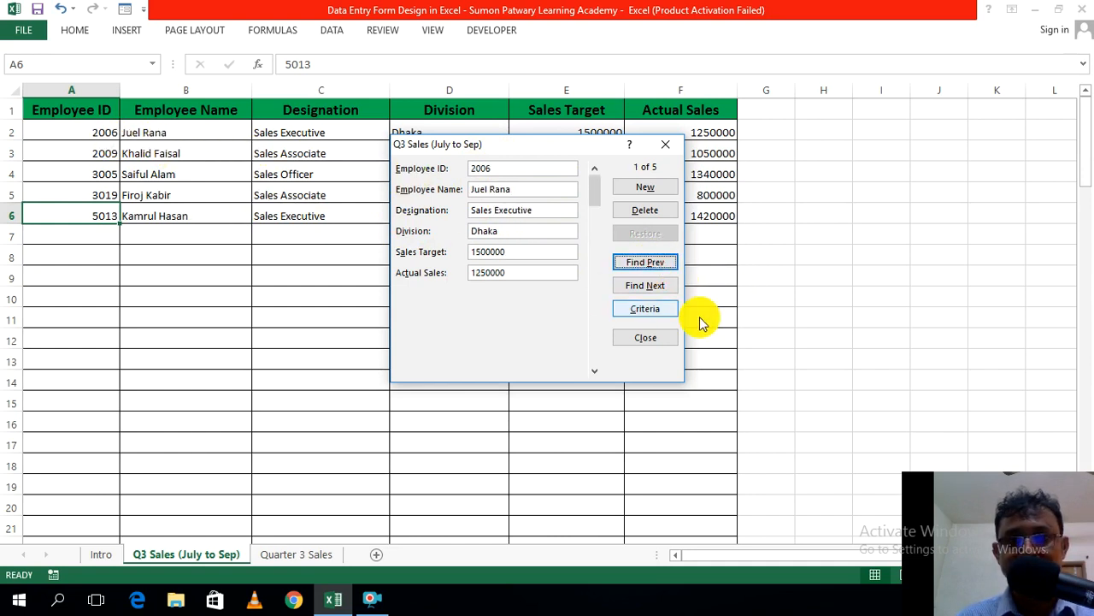
Step: Browse backward and forward through the employee records in the Q3 Sales data form
click(655, 261)
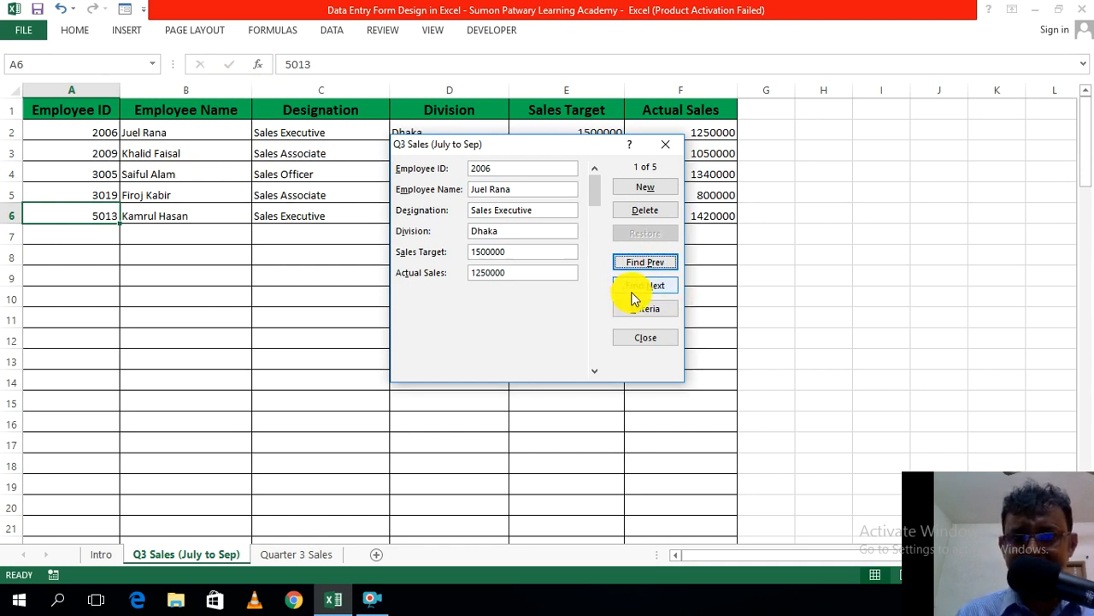
click(646, 289)
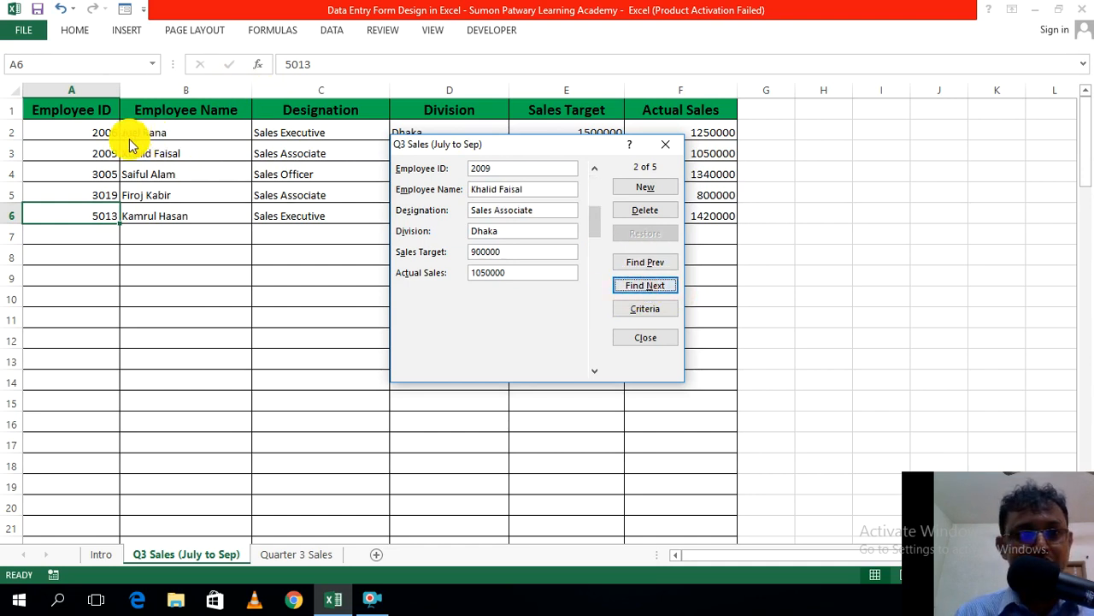
click(648, 263)
click(644, 286)
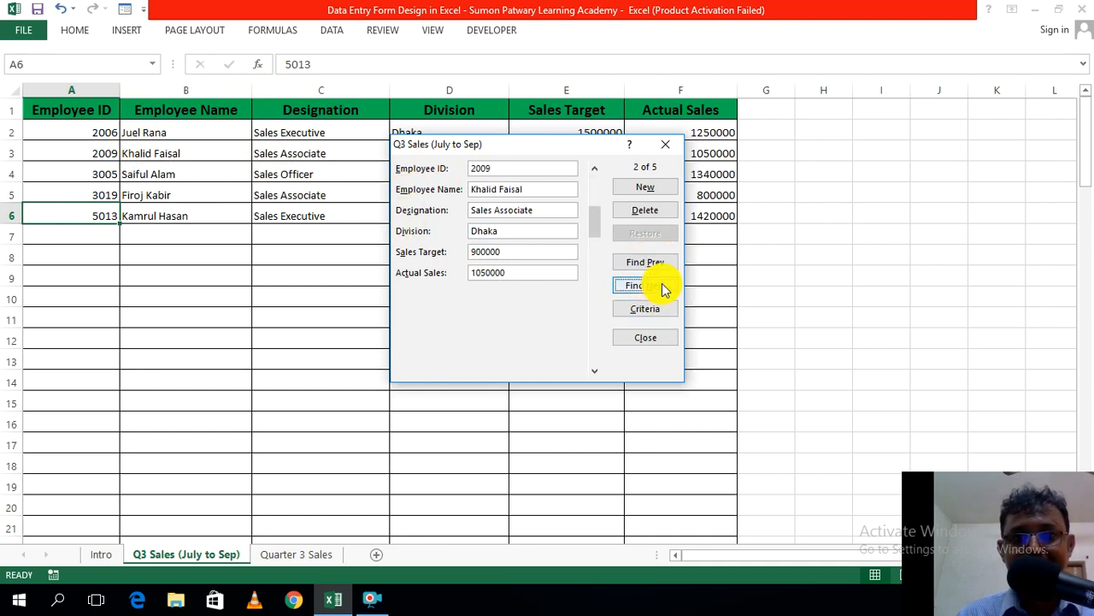
click(662, 286)
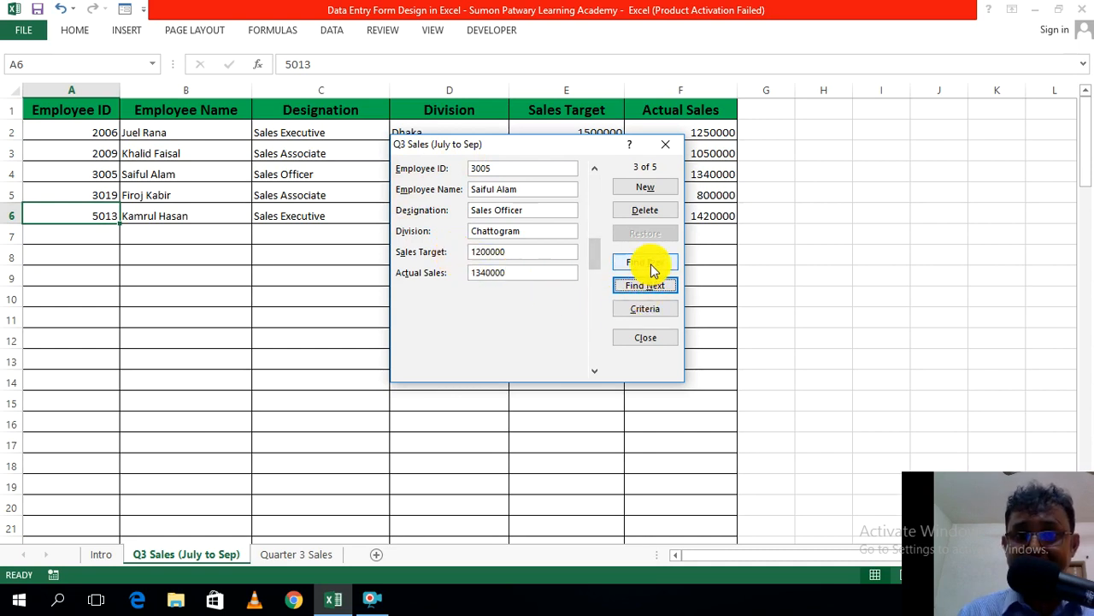
Step: Switch the data form back and forth between criteria entry and the record view
click(646, 311)
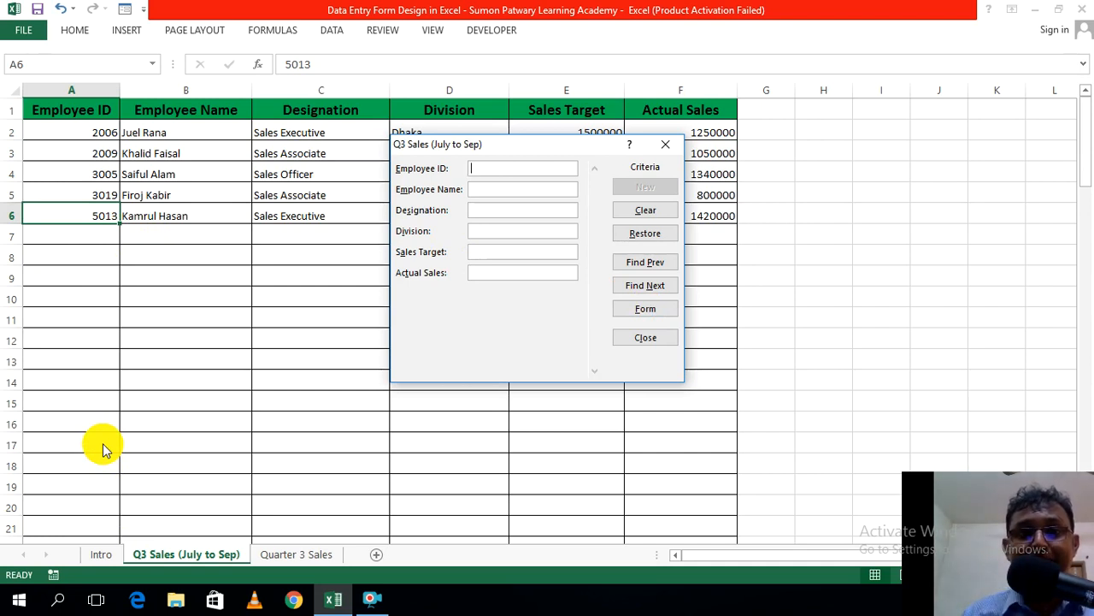
click(646, 311)
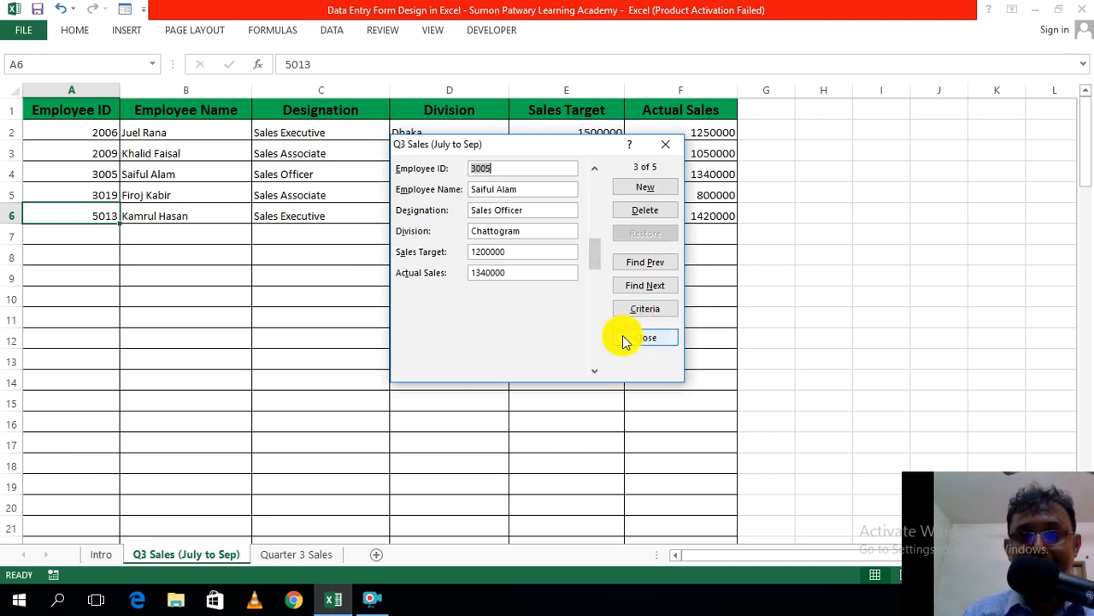
click(645, 309)
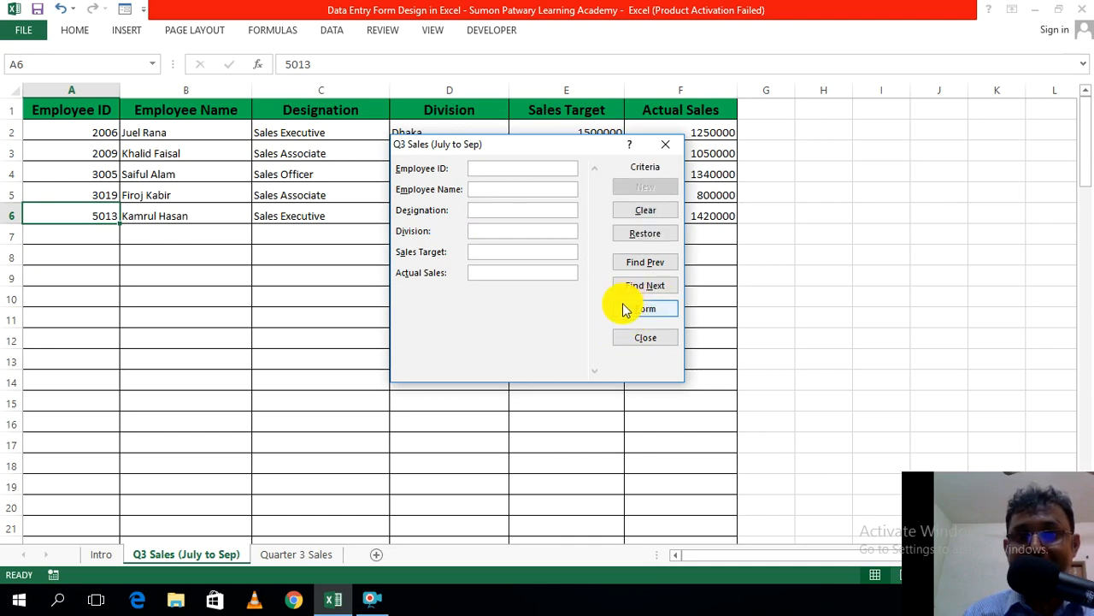
click(648, 308)
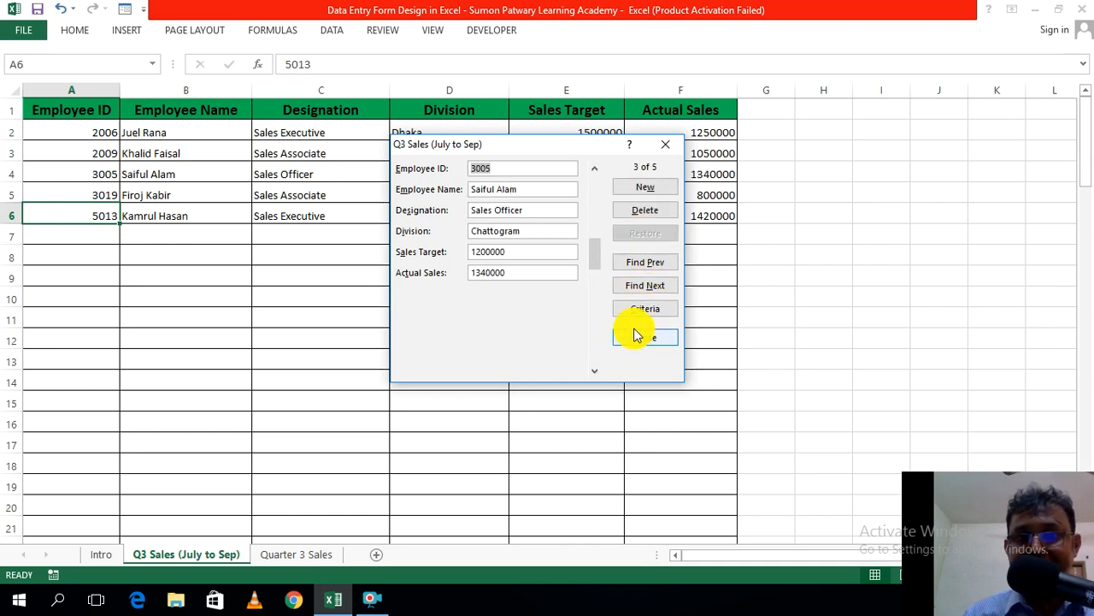
Step: Find the second employee's record by entering their employee ID as the criterion, and close the data form
click(647, 311)
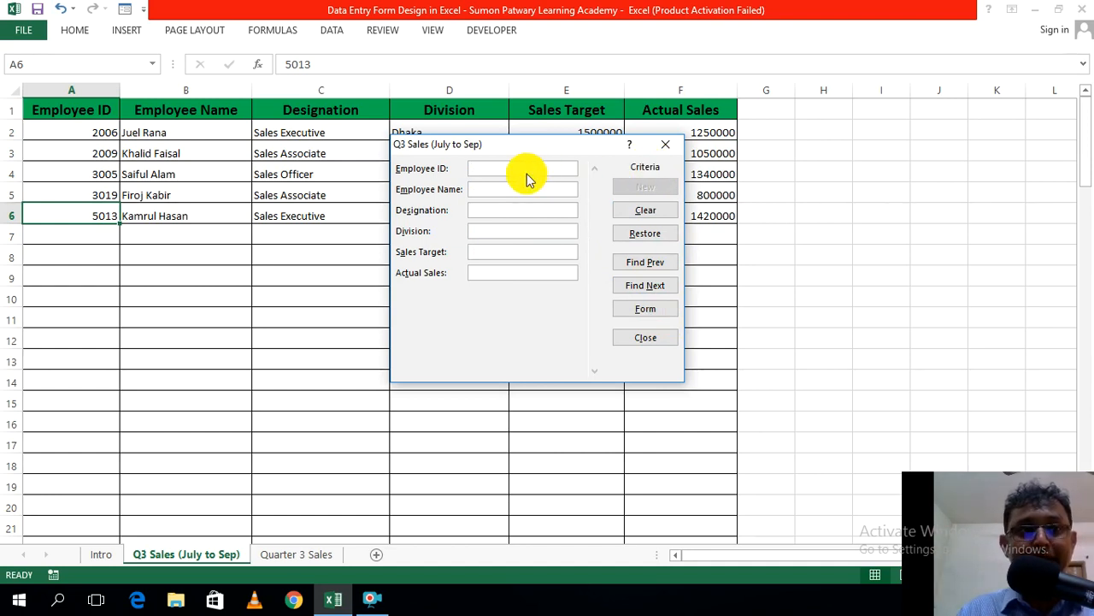
text(2009)
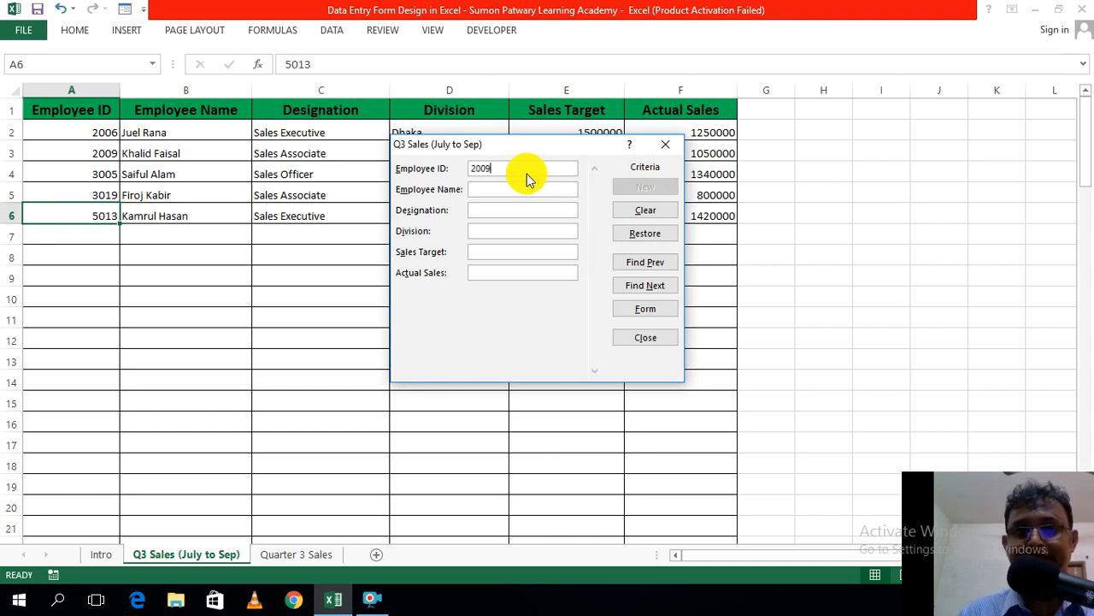
click(646, 265)
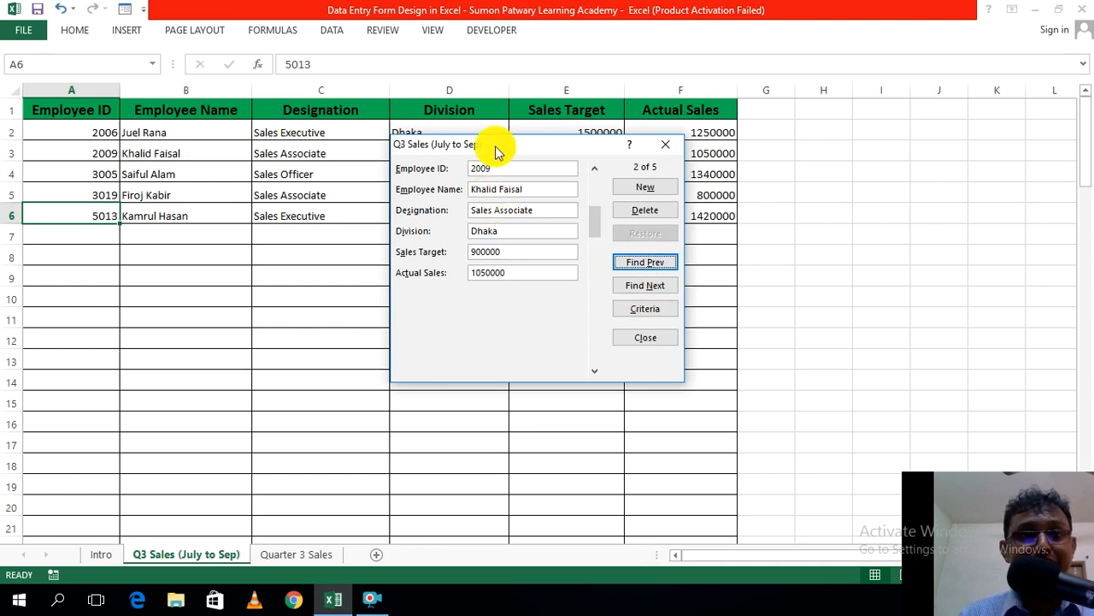
drag(488, 144, 439, 225)
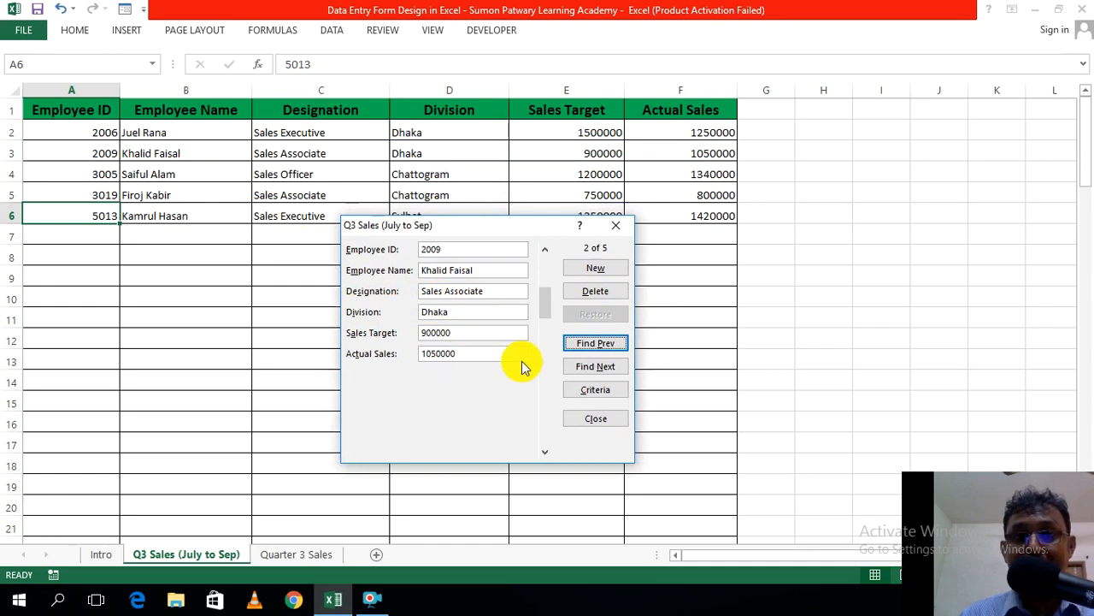
click(604, 367)
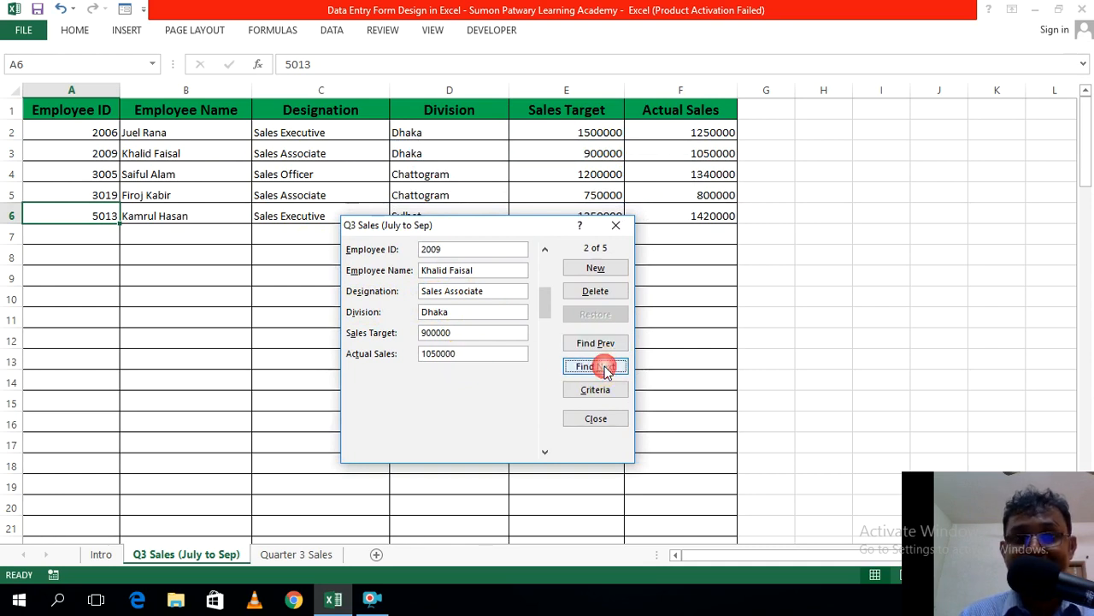
click(597, 346)
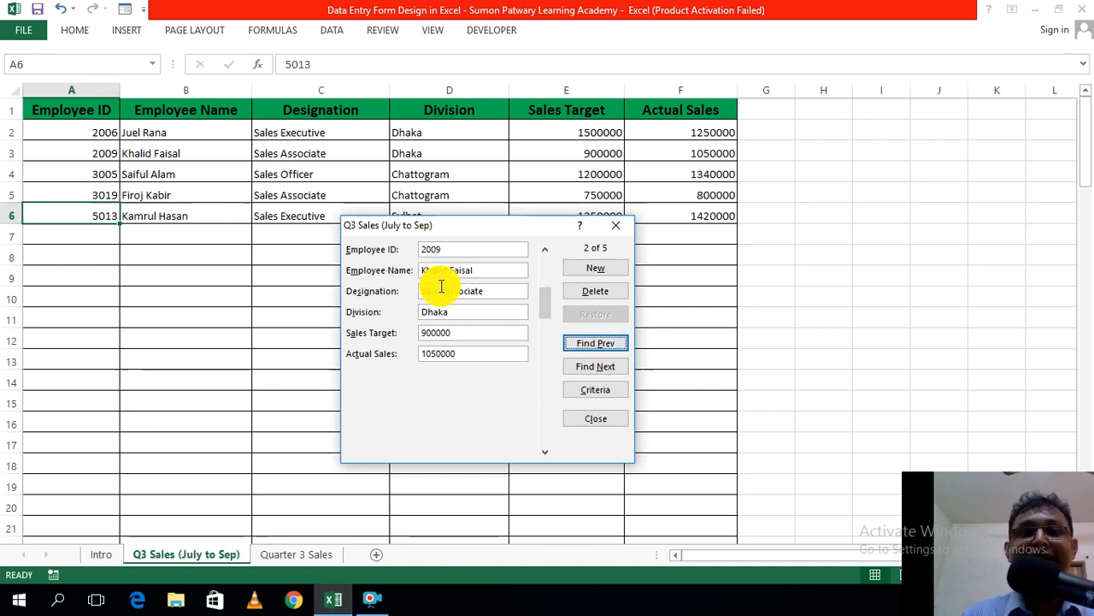
click(598, 421)
click(883, 399)
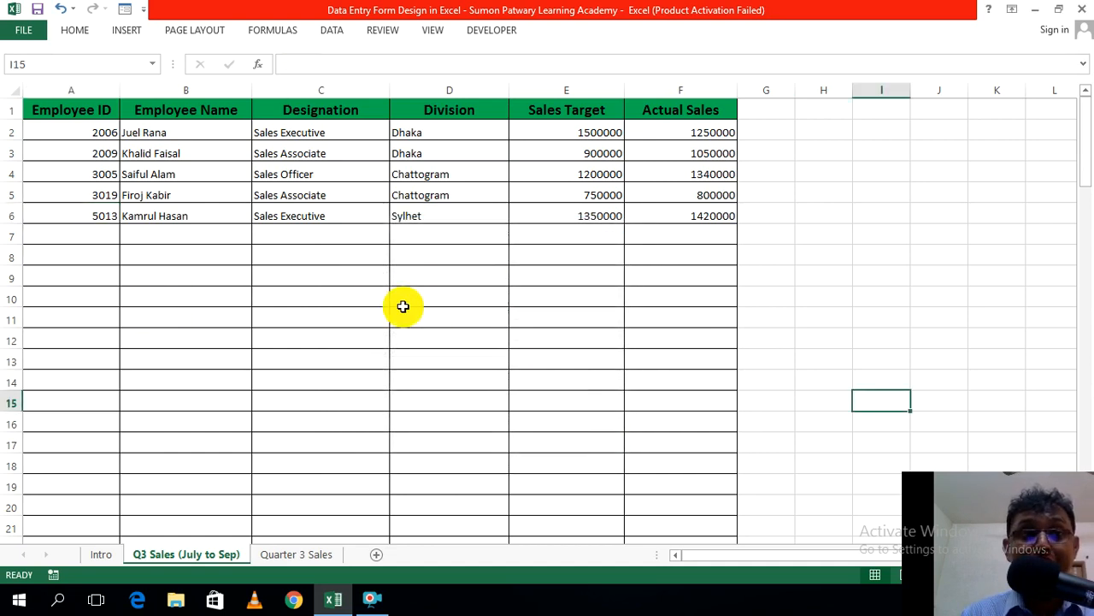
Step: Add a new record through the data form with an employee ID, the employee's full name and the designation Sales Officer
click(98, 237)
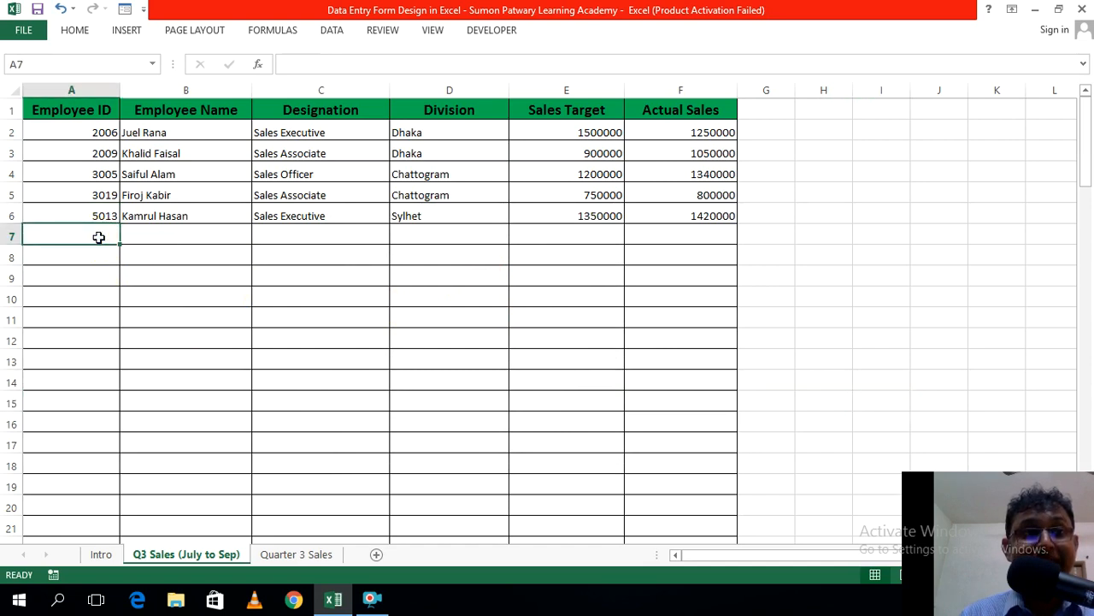
click(125, 11)
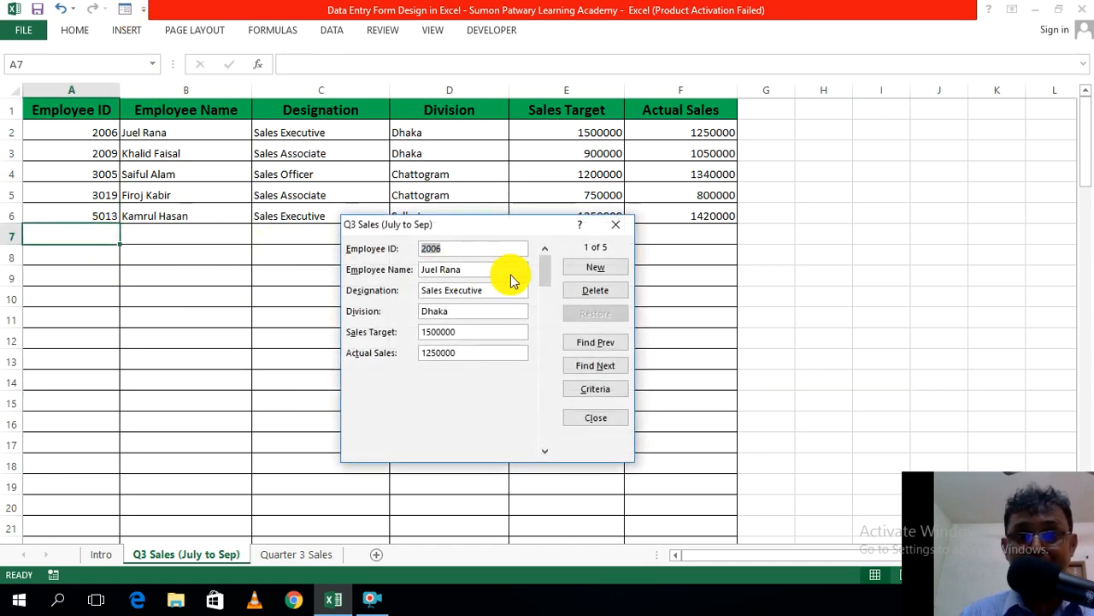
click(589, 269)
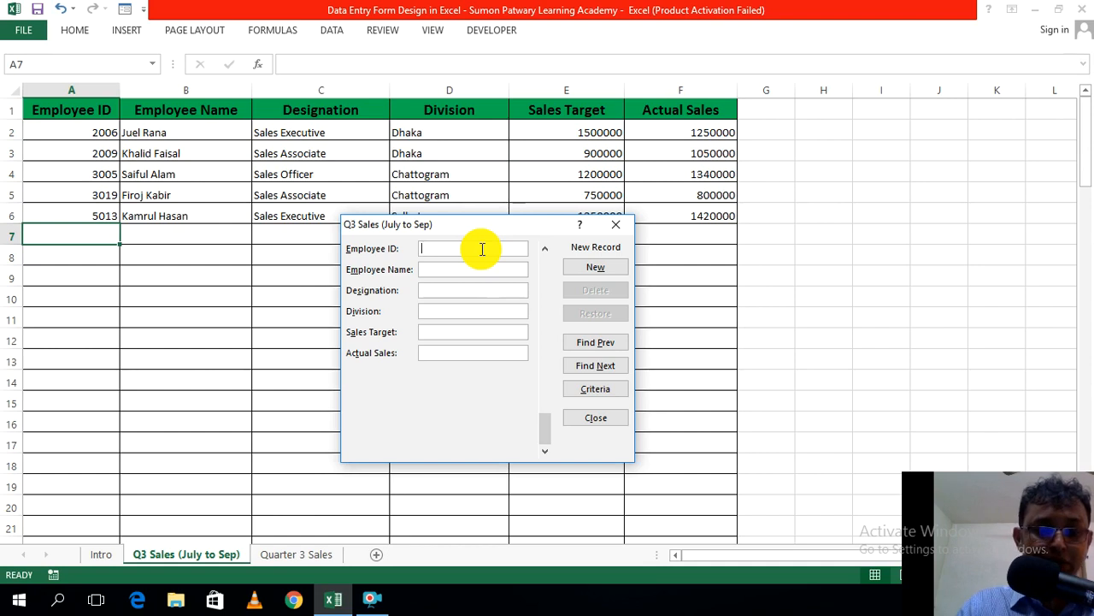
text(3009)
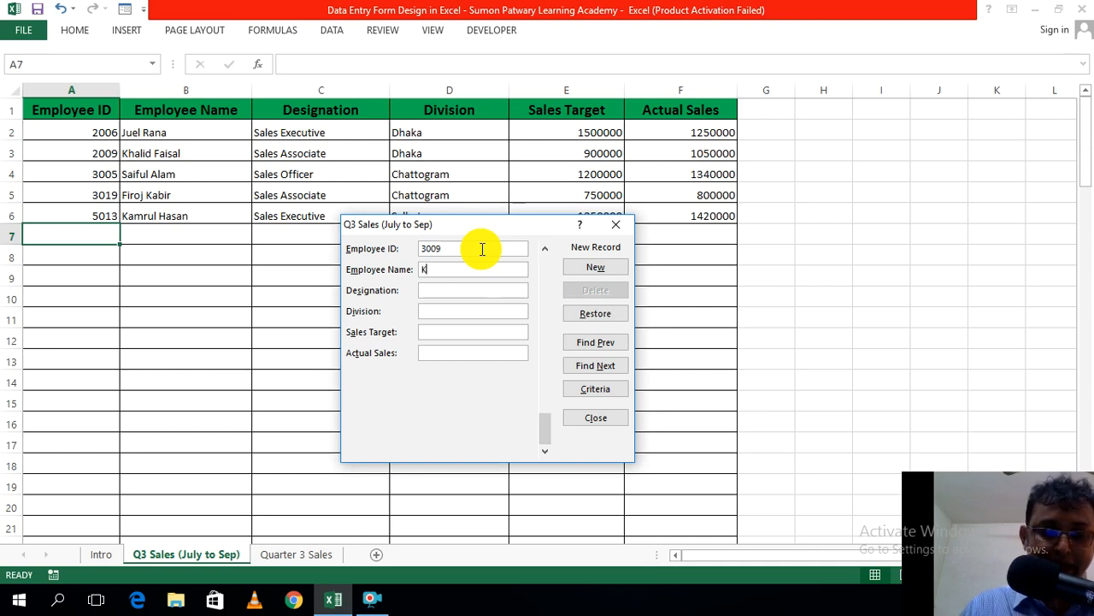
text(Kamal)
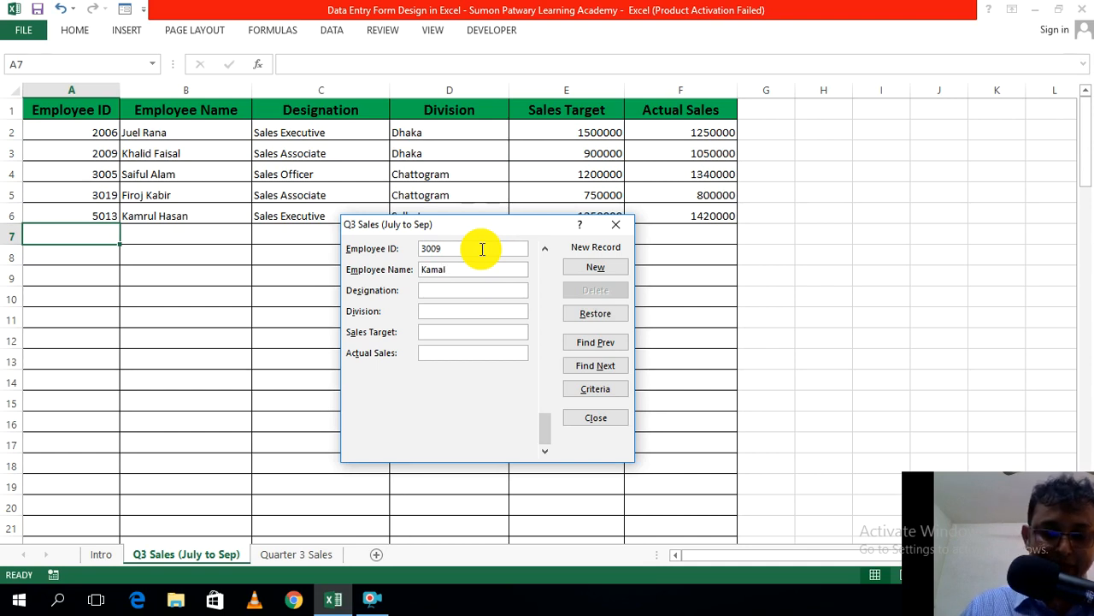
click(457, 289)
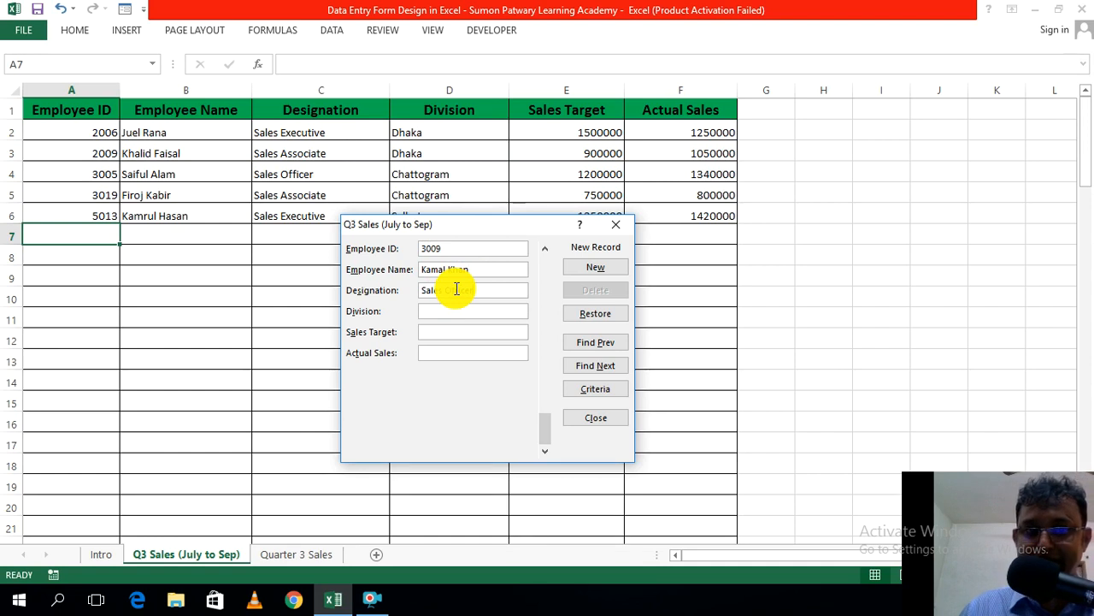
key(Return)
Step: Return to the newly added employee's record in the data form and set its division to Khulna
drag(505, 227, 485, 328)
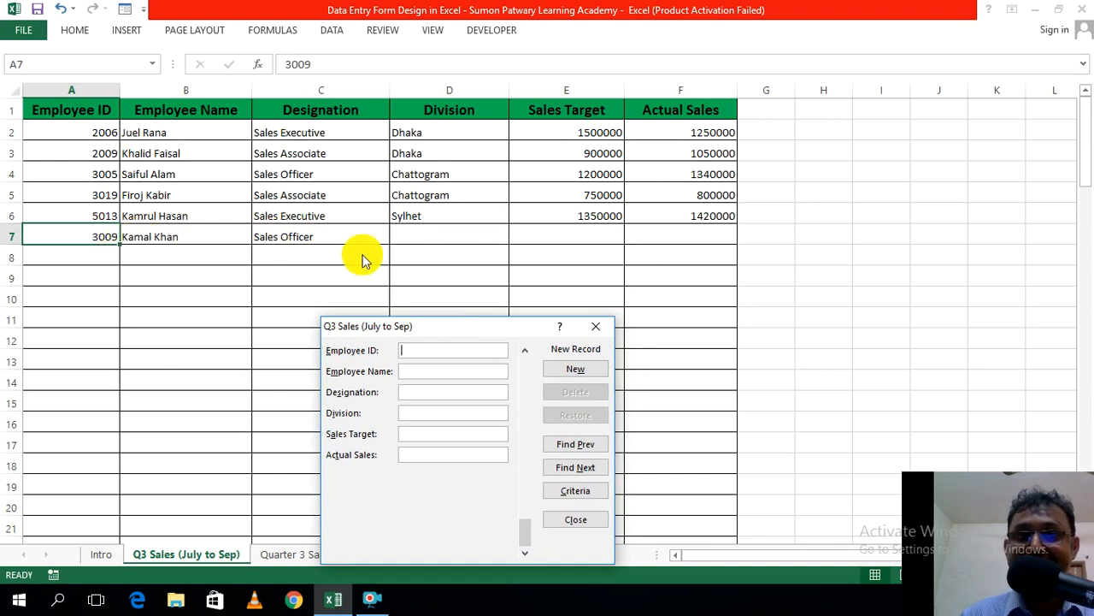
drag(435, 325, 498, 264)
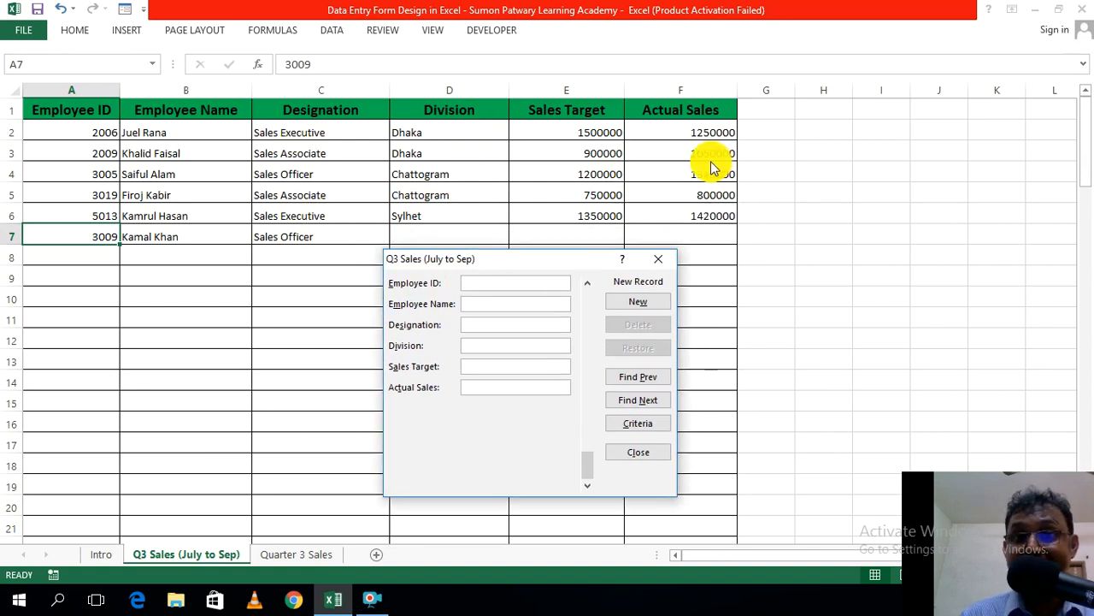
drag(537, 259, 565, 243)
click(648, 354)
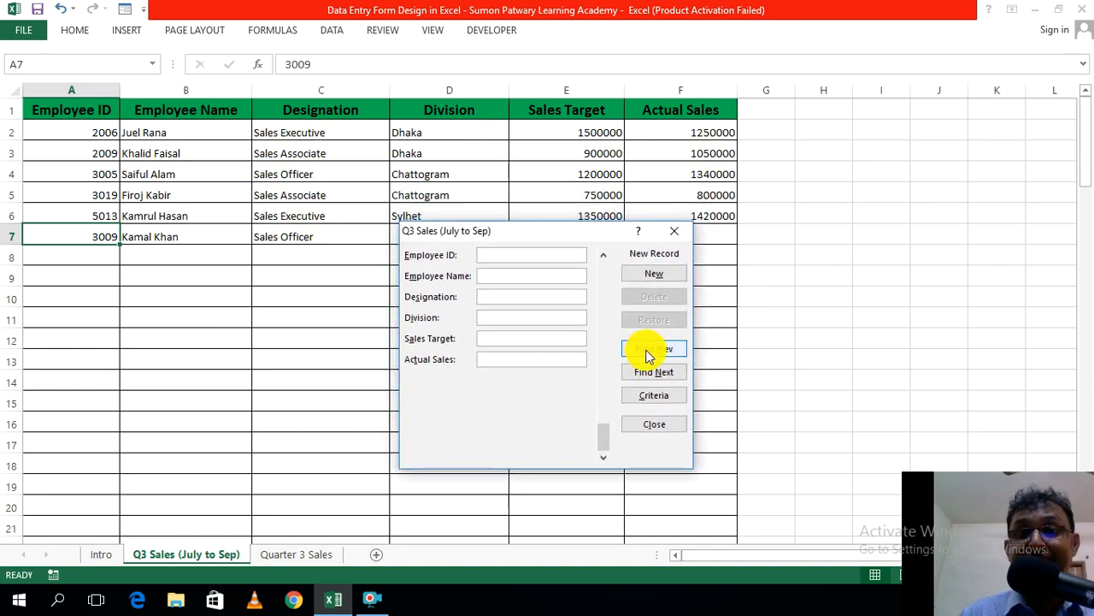
drag(525, 237, 503, 267)
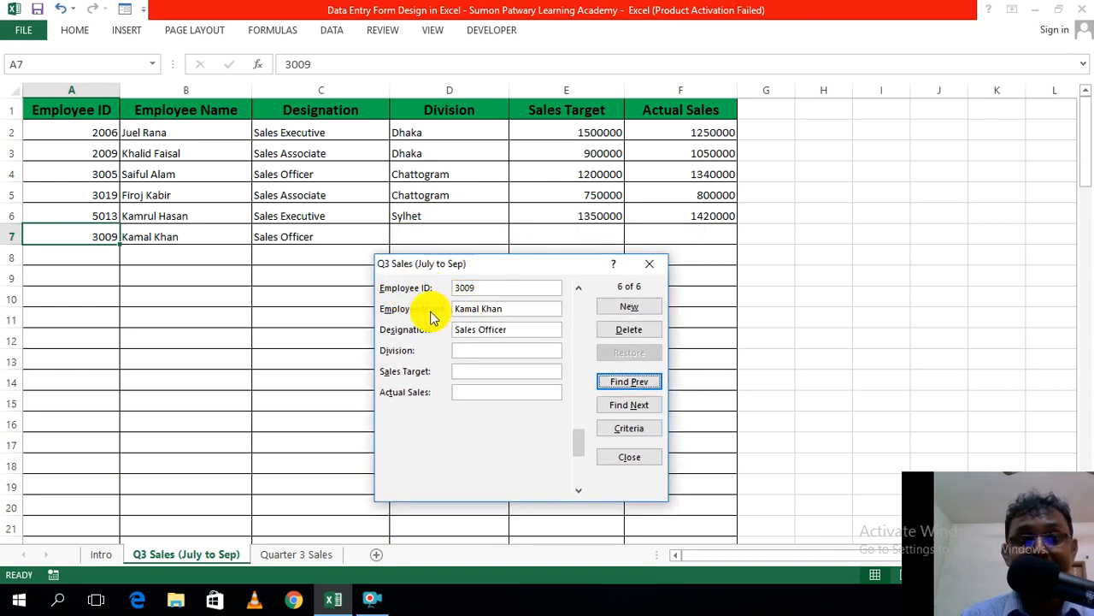
click(502, 349)
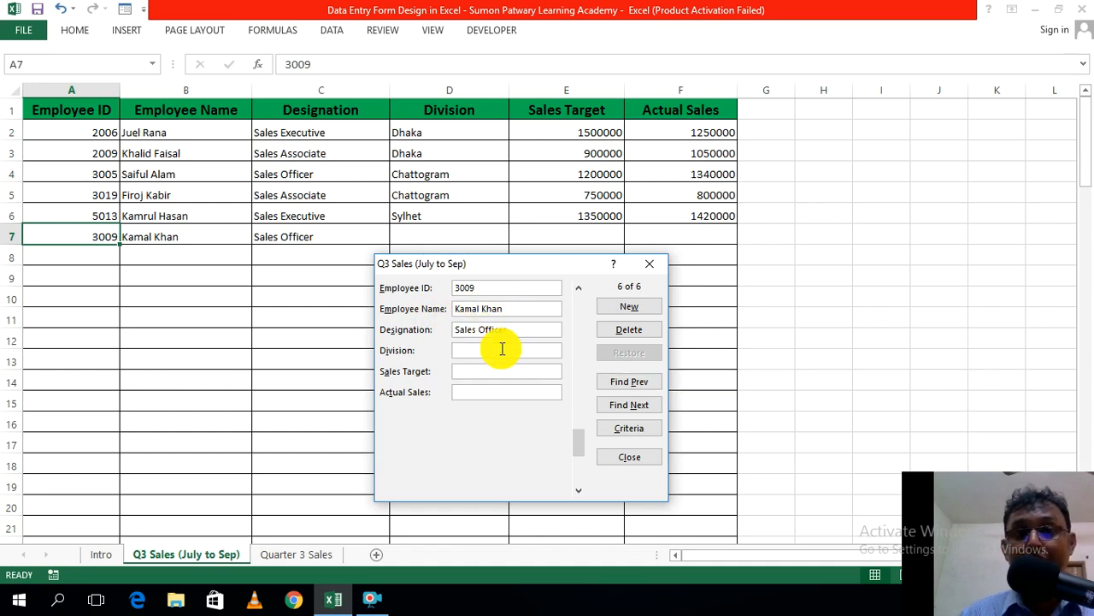
text(Khul)
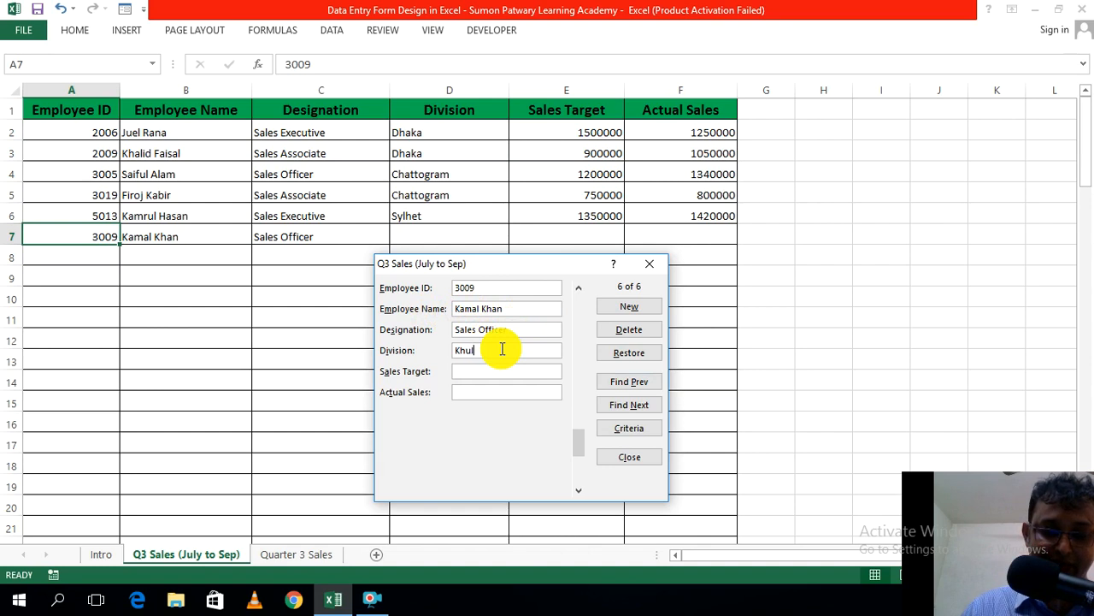
key(BackSpace)
key(BackSpace)
key(BackSpace)
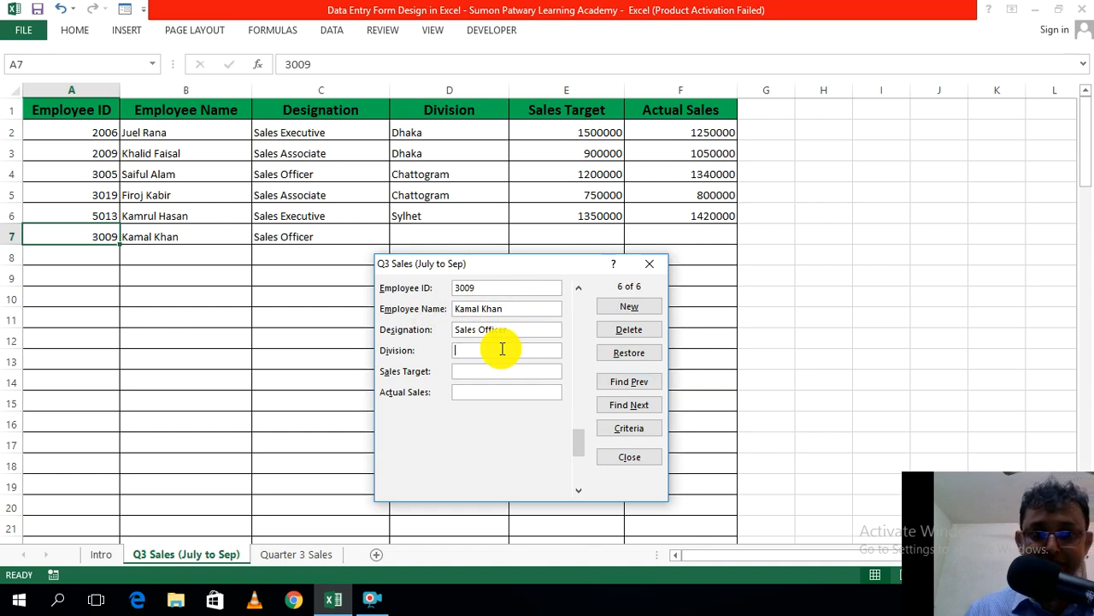
click(512, 329)
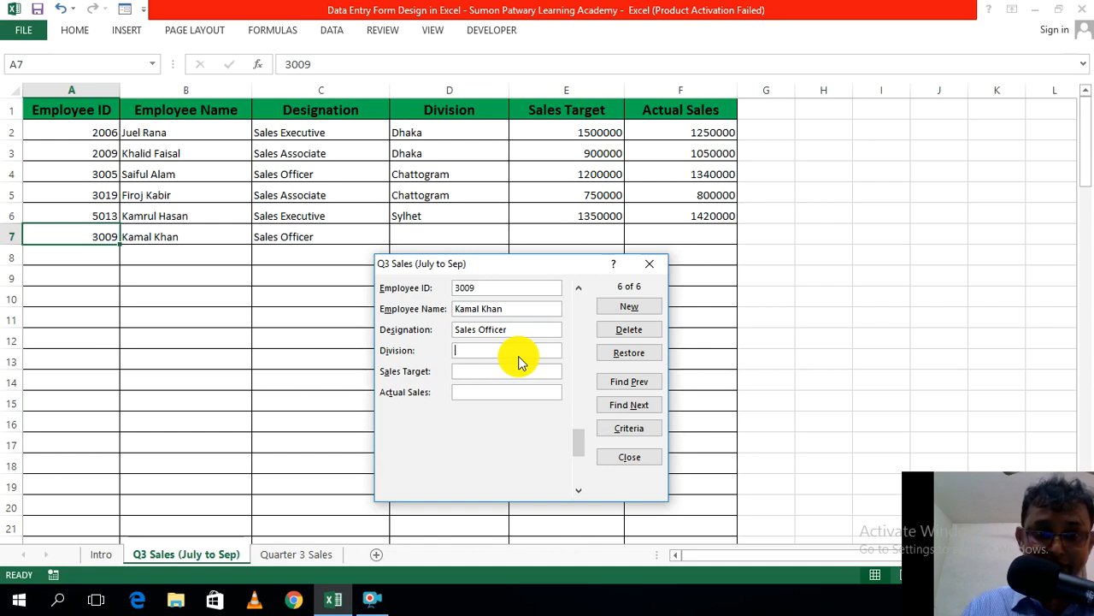
text(Khulna)
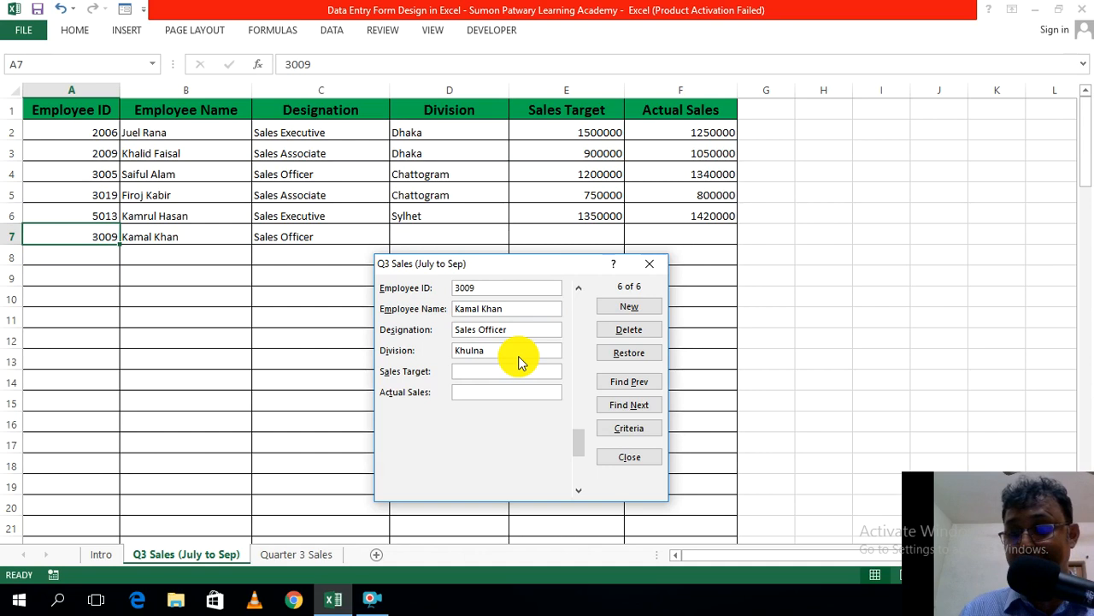
key(Return)
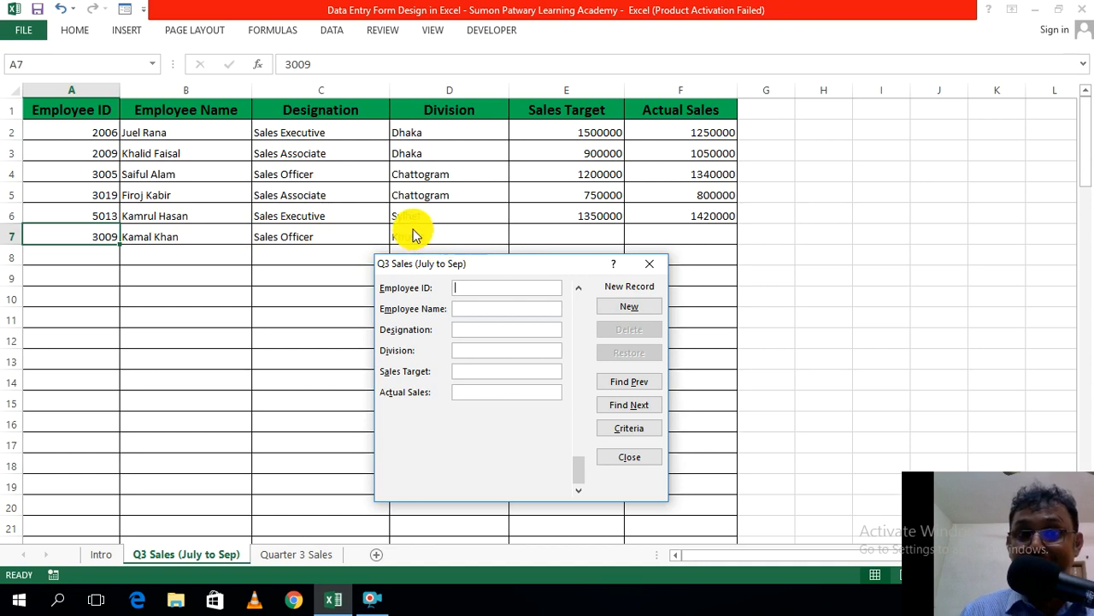
Step: Return to the Khulna employee's record in the data form and set its sales target to 900000 and actual sales to 800000
click(632, 382)
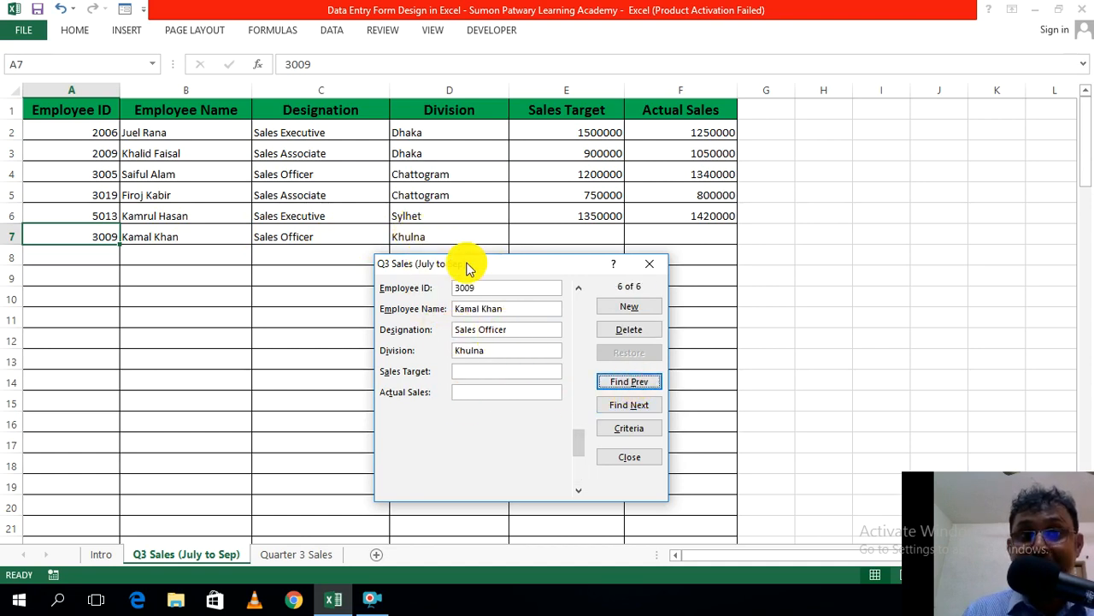
click(470, 370)
click(470, 370)
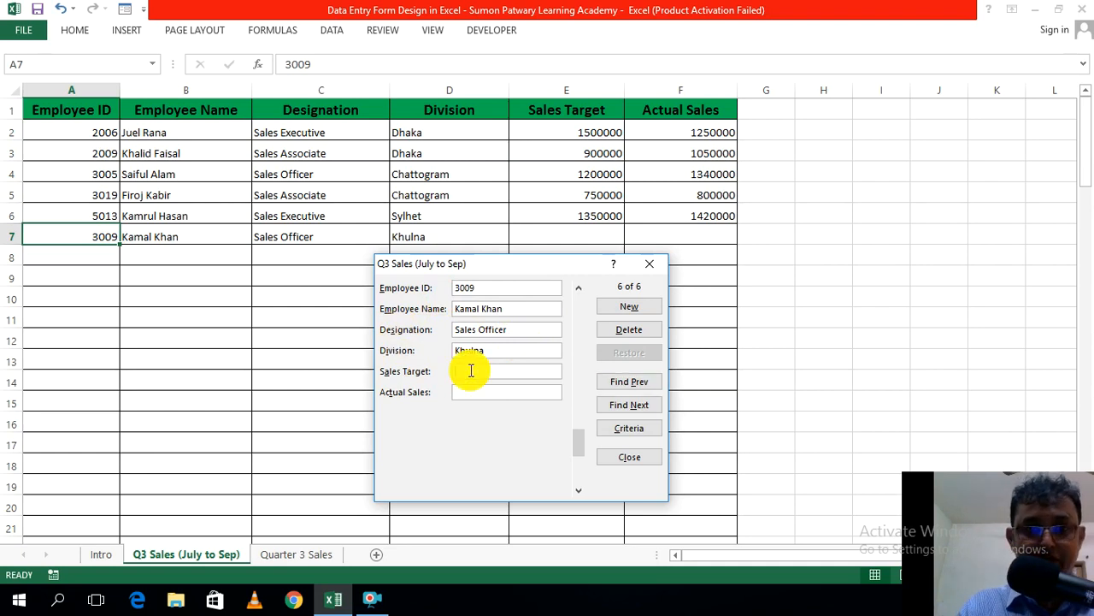
text(900000)
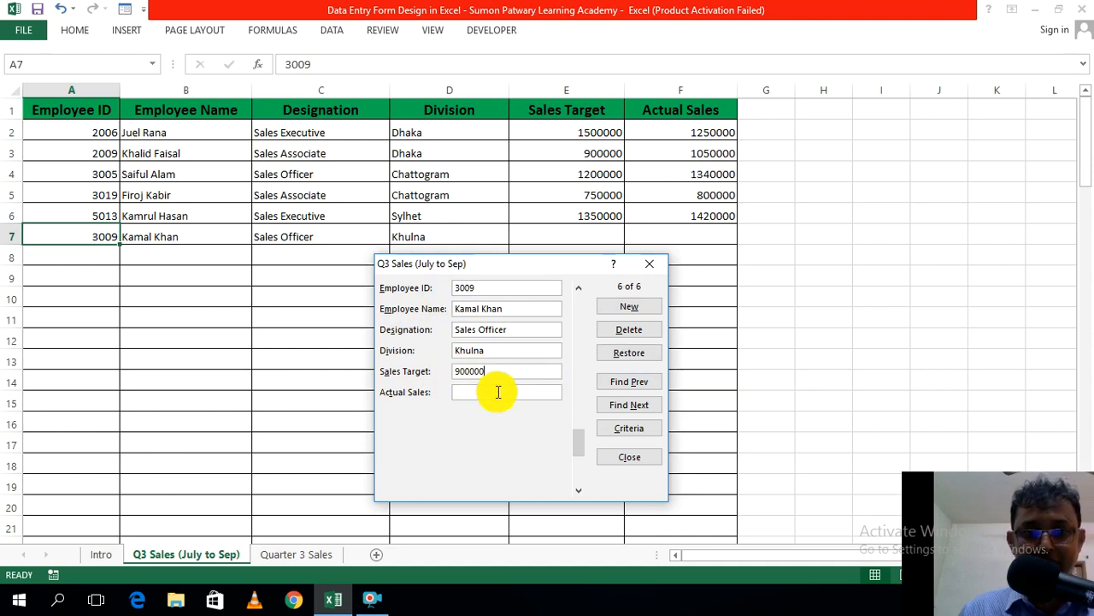
click(499, 392)
text(80000)
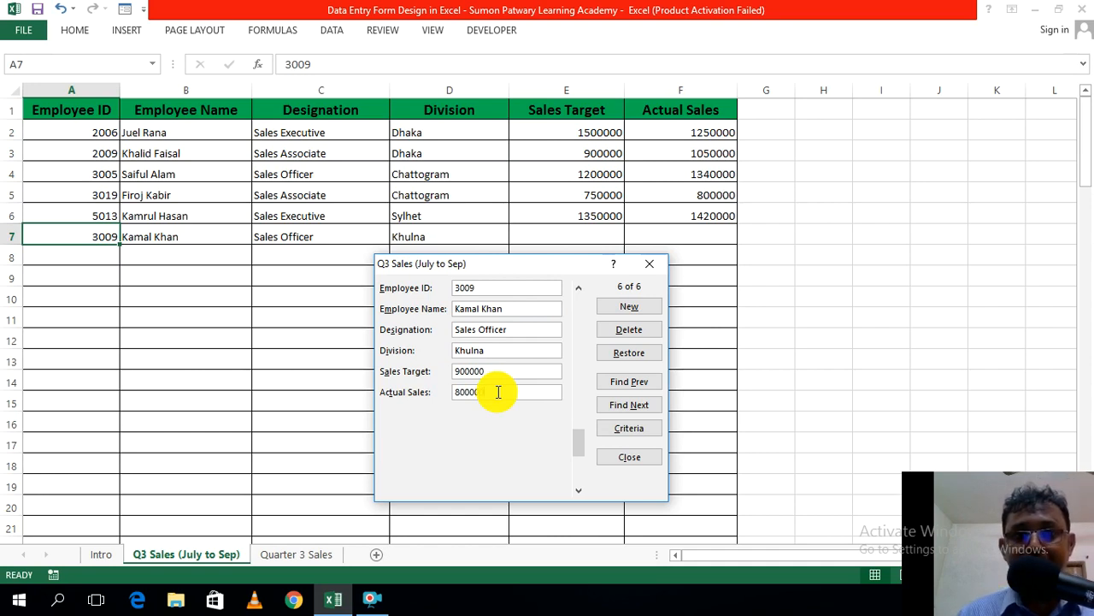
text(0)
key(Return)
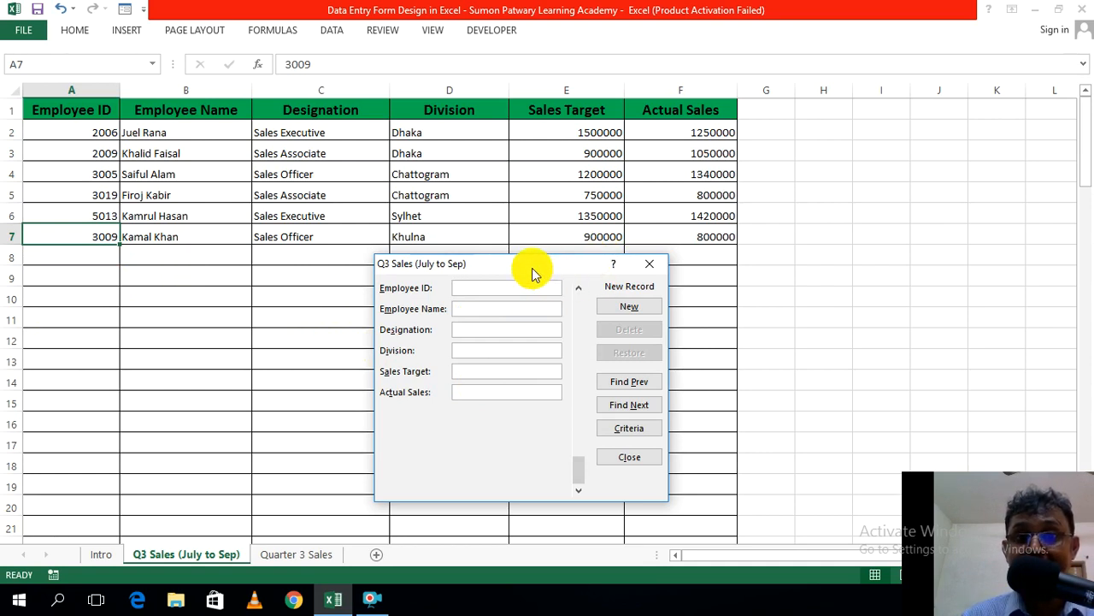
Step: Go back to the first record in the data form and replace its employee name with another full name
click(630, 385)
click(631, 386)
click(631, 386)
click(631, 387)
click(631, 386)
click(631, 386)
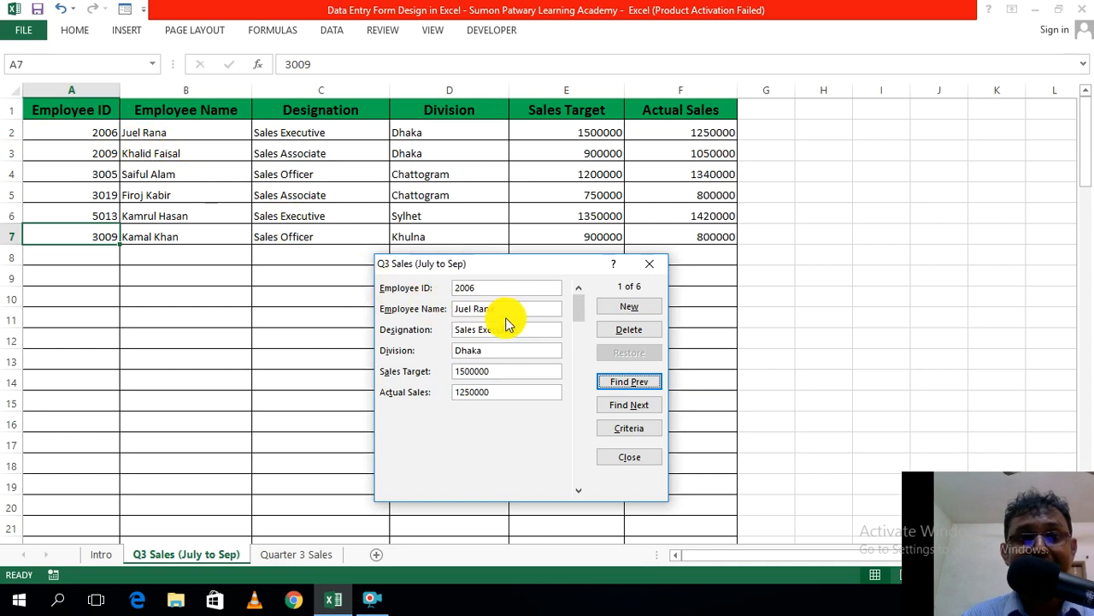
drag(501, 309, 455, 309)
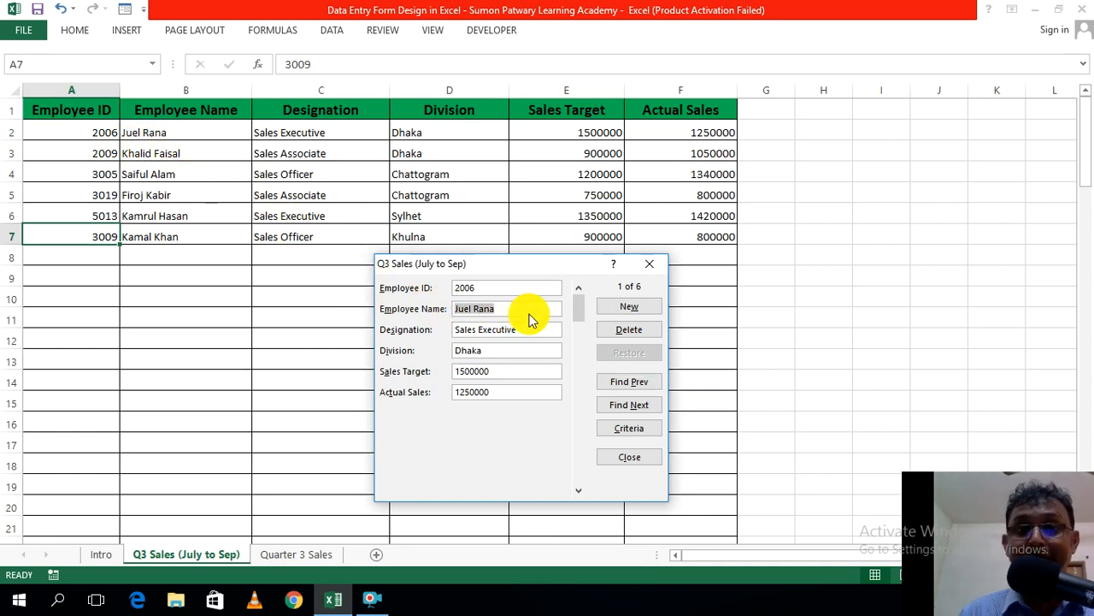
key(Delete)
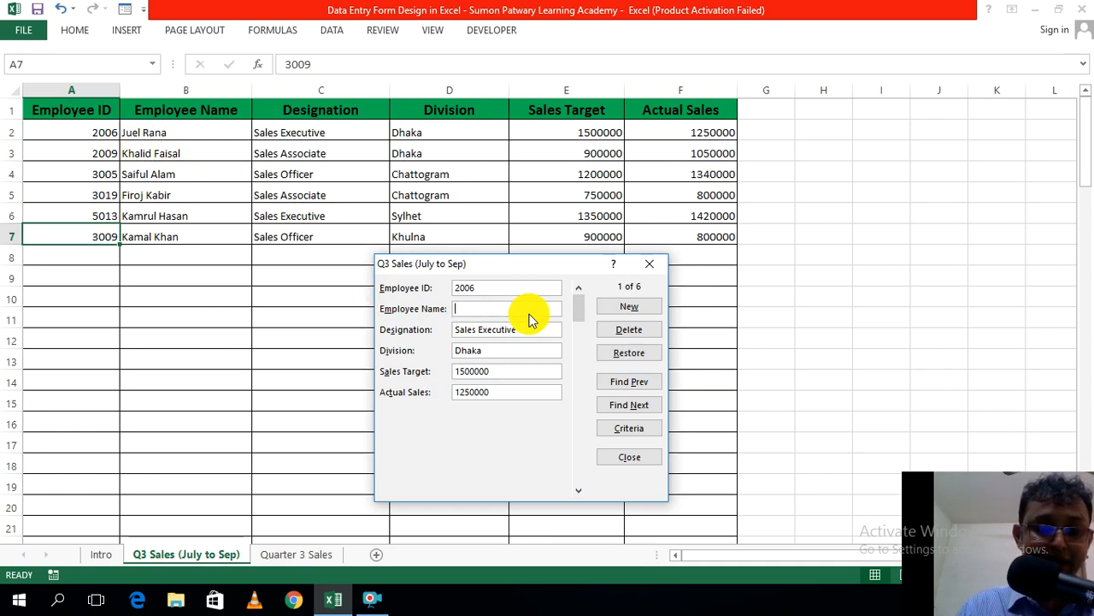
text(Jasim Uddin)
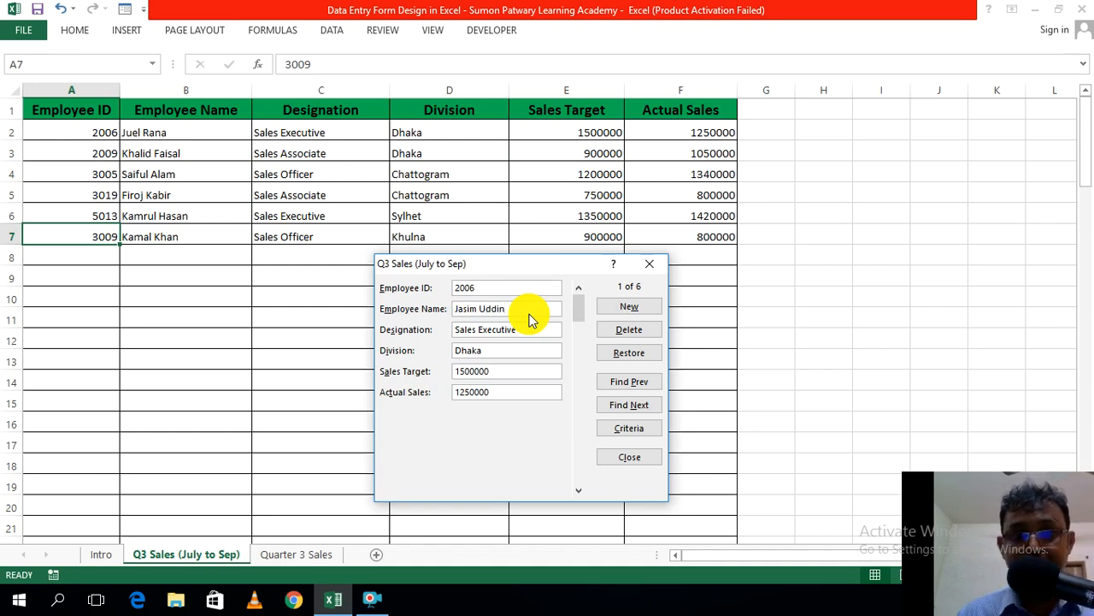
Step: Start a new record with an employee ID, the employee's full name, the designation Sales Associate and the division Dhaka
click(620, 309)
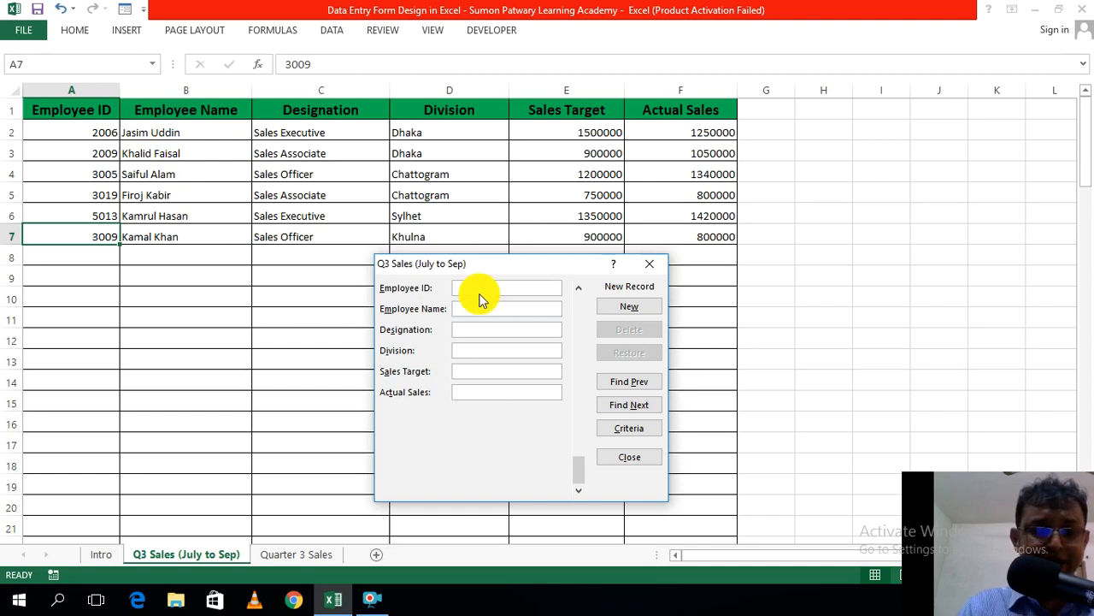
text(5)
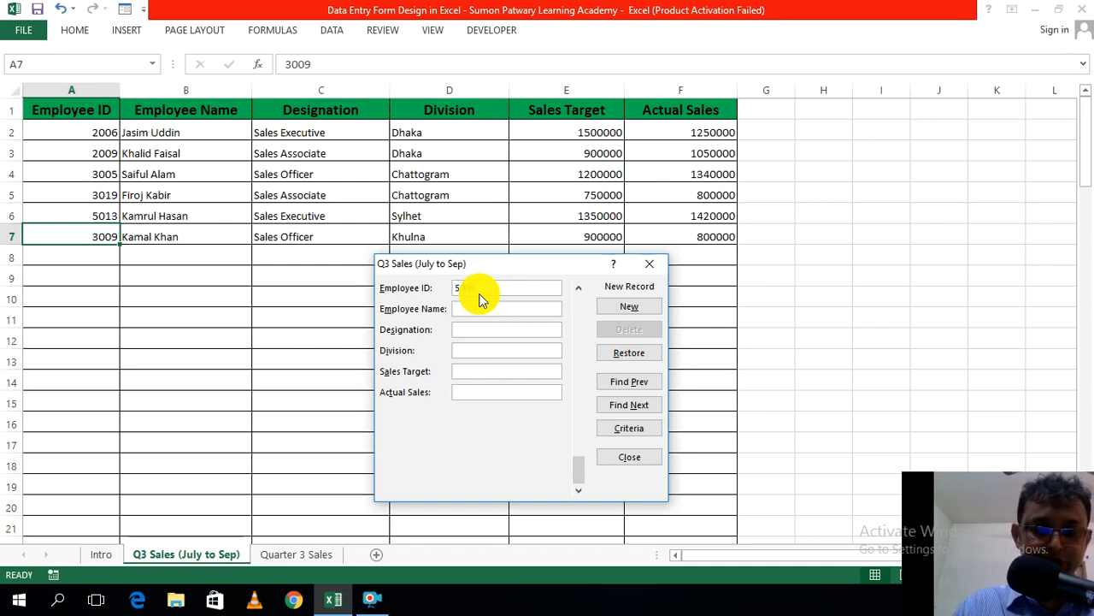
text(F)
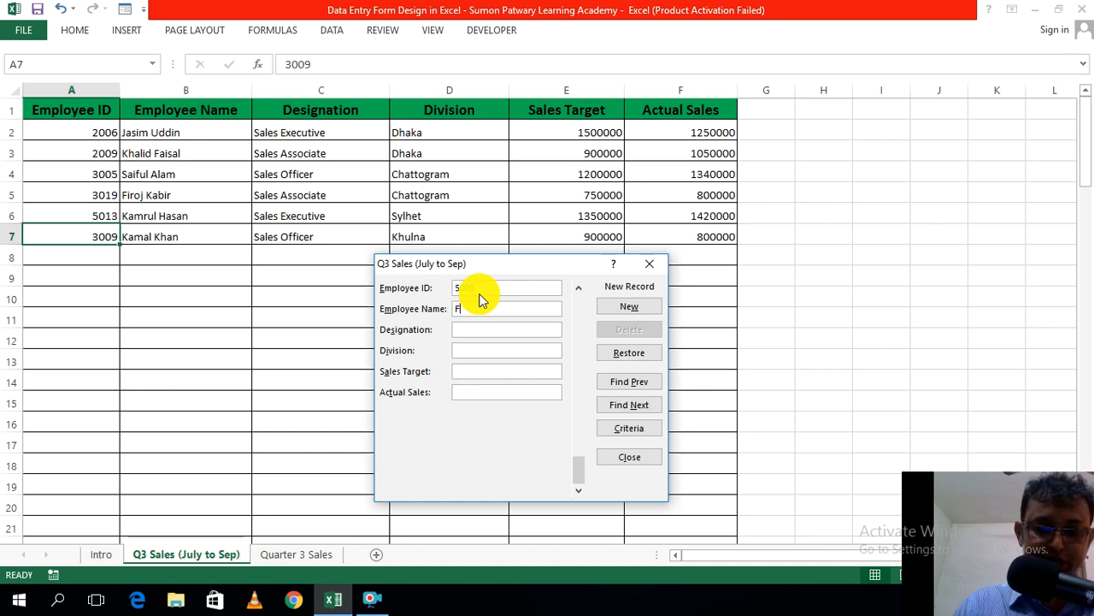
text(uad Hossain)
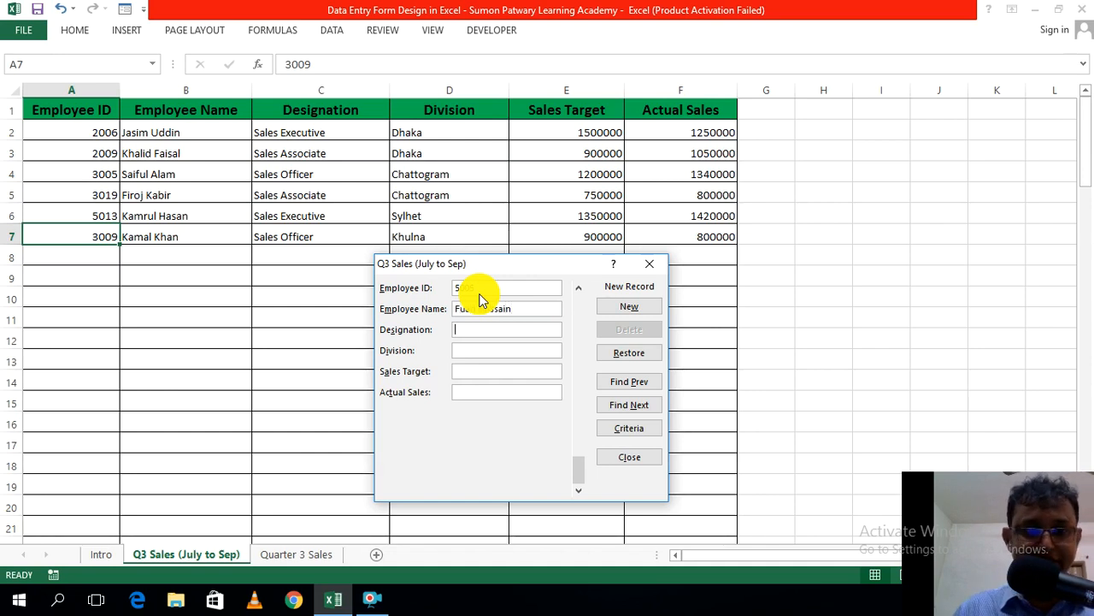
text(Sales Associate)
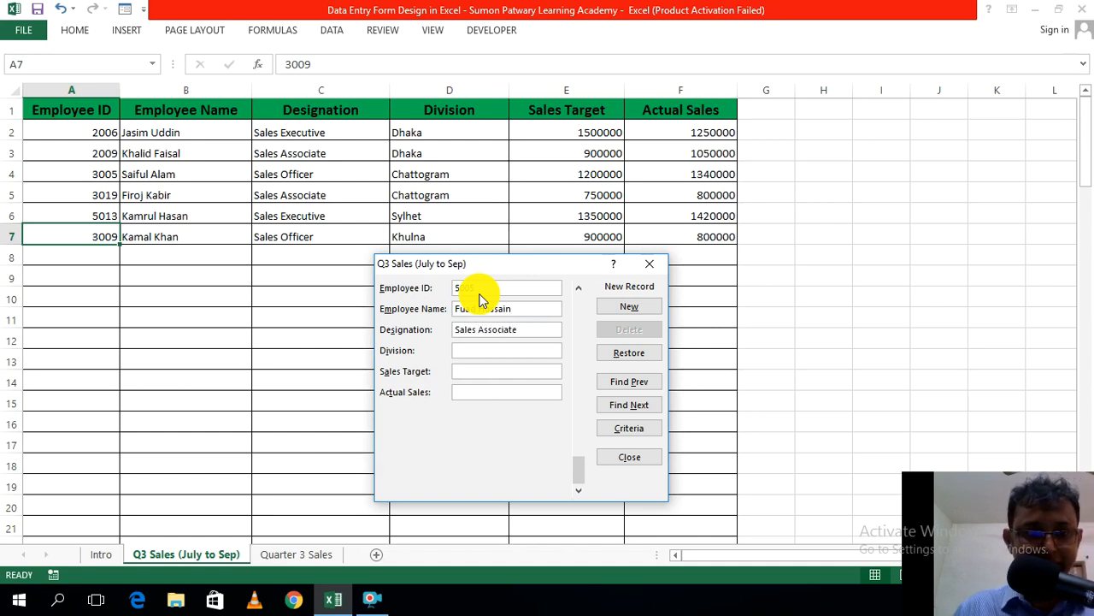
text(Dhaka)
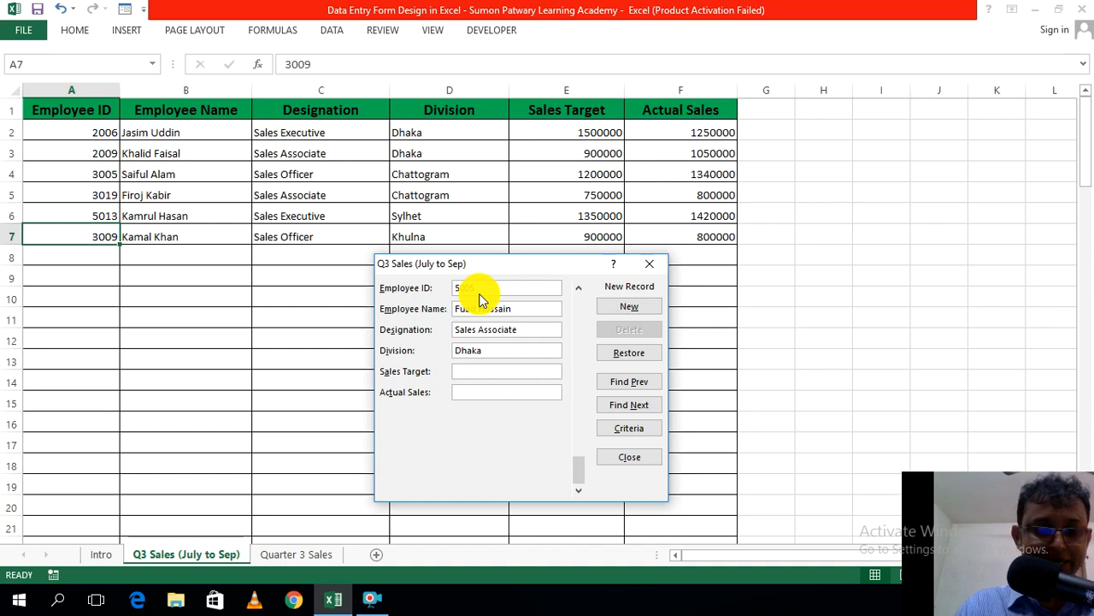
text(6)
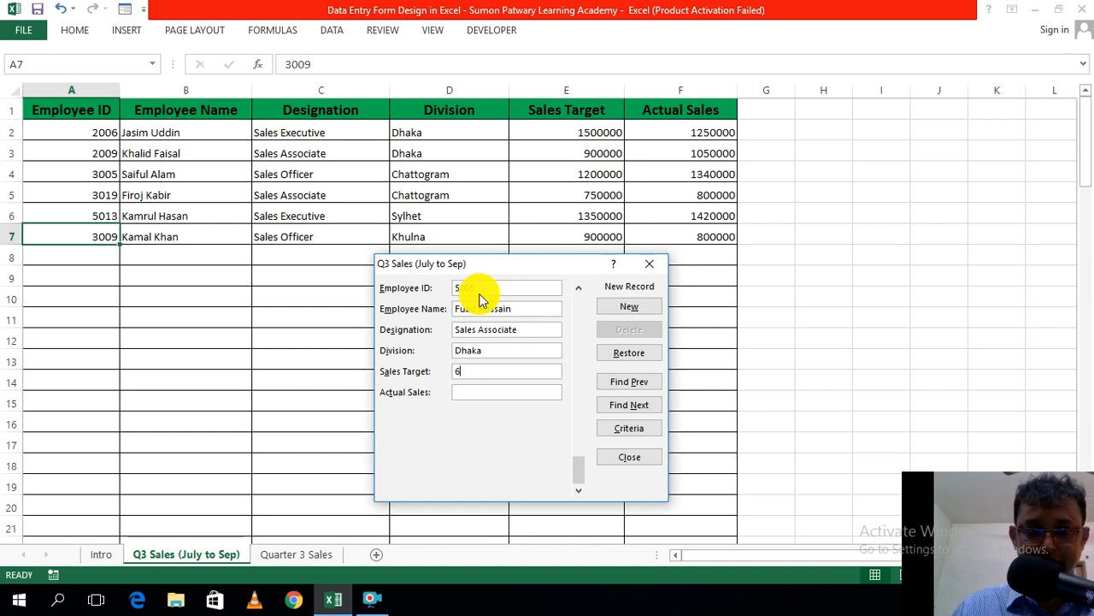
text(00)
key(BackSpace)
key(BackSpace)
key(BackSpace)
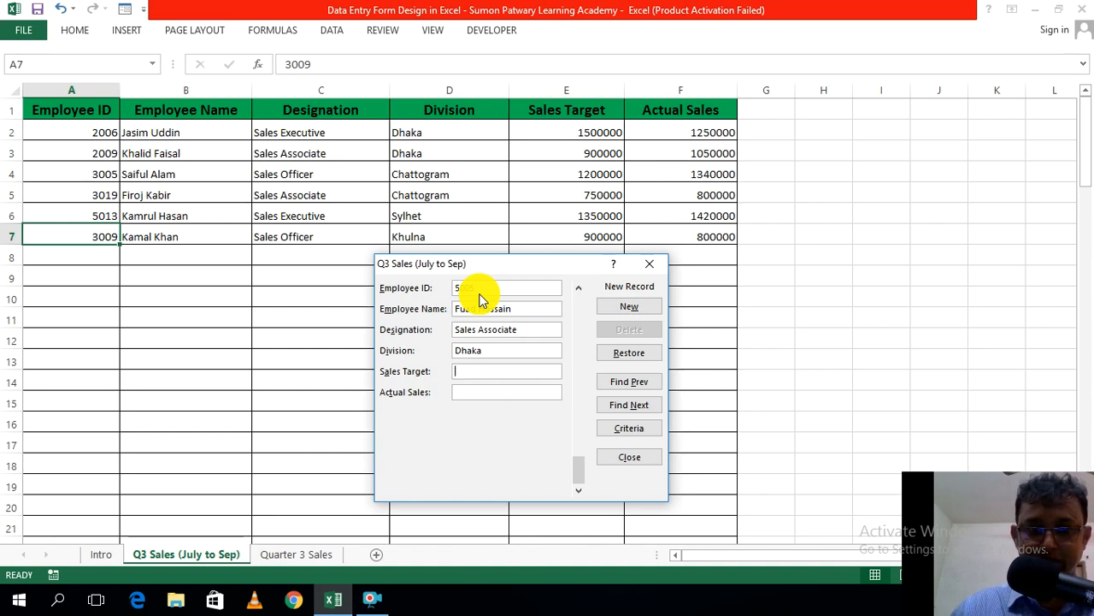
Step: Set the new record's sales target to 800000 and actual sales to 900000, and add it to the sheet
text(800000)
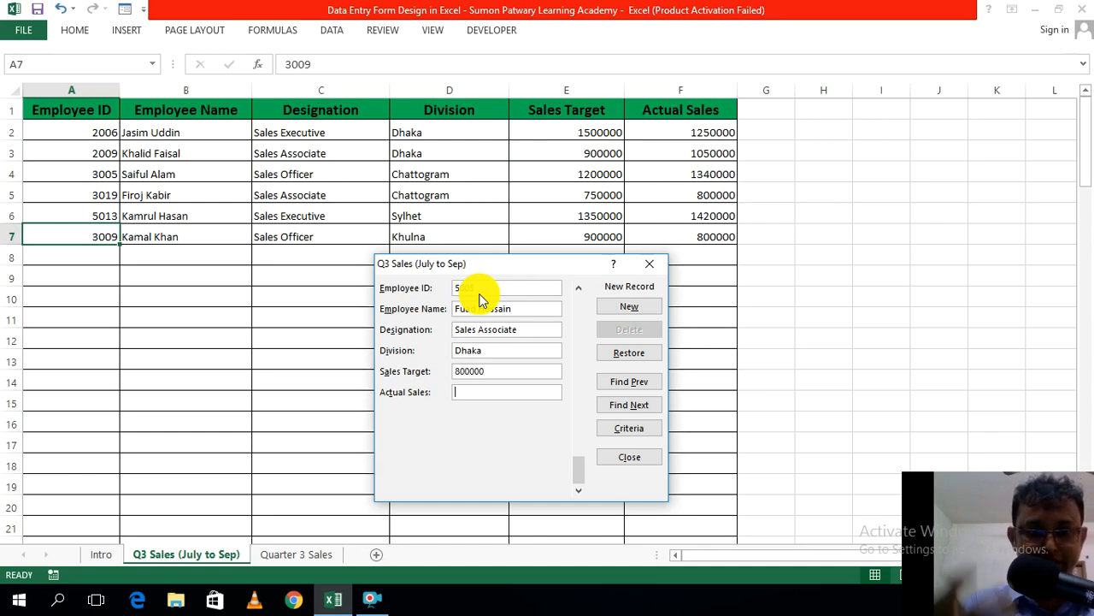
text(900000)
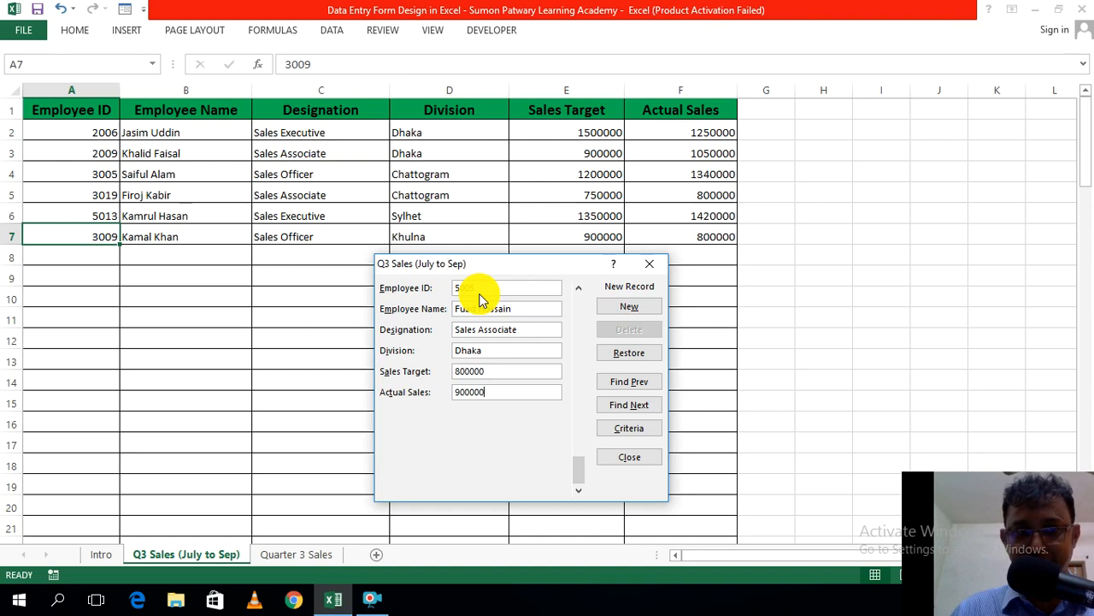
key(Return)
drag(483, 276, 653, 247)
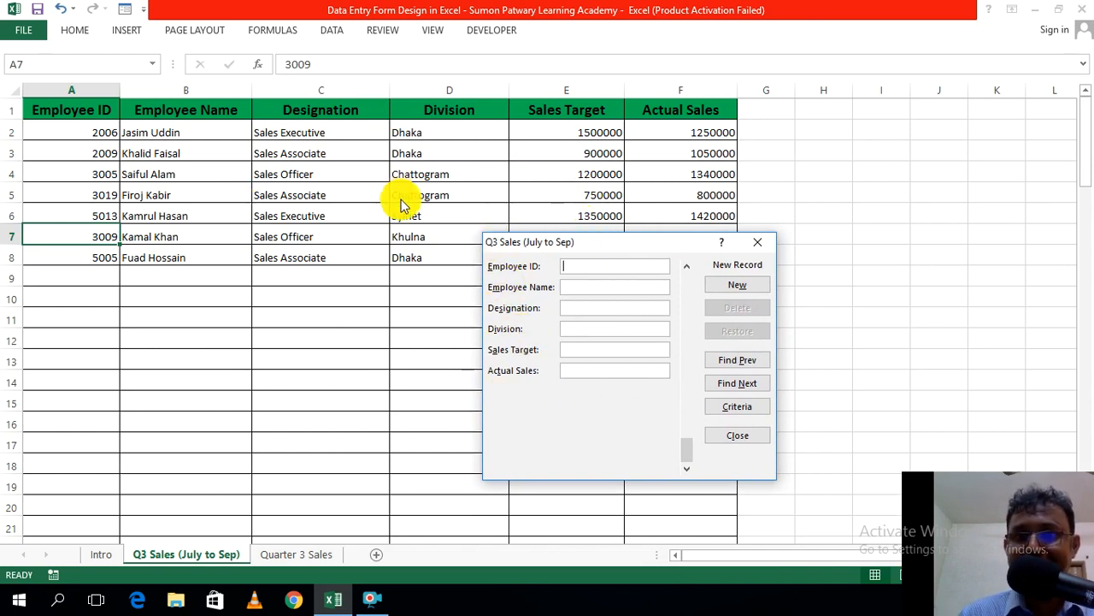
drag(647, 242, 585, 271)
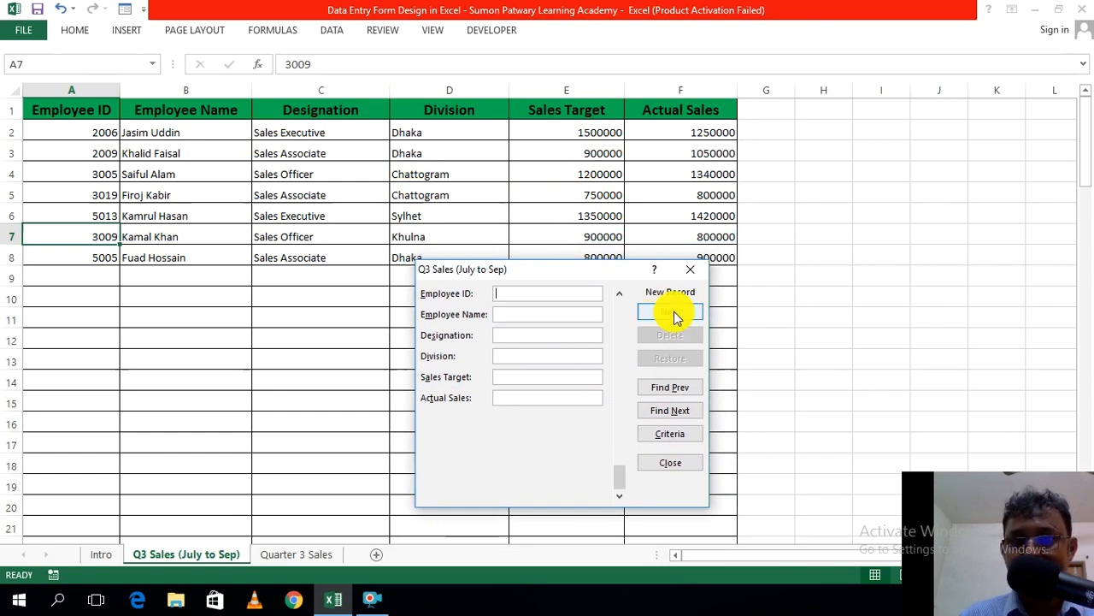
Step: Find the Khulna Sales Officer's record in the data form and permanently delete it
click(672, 435)
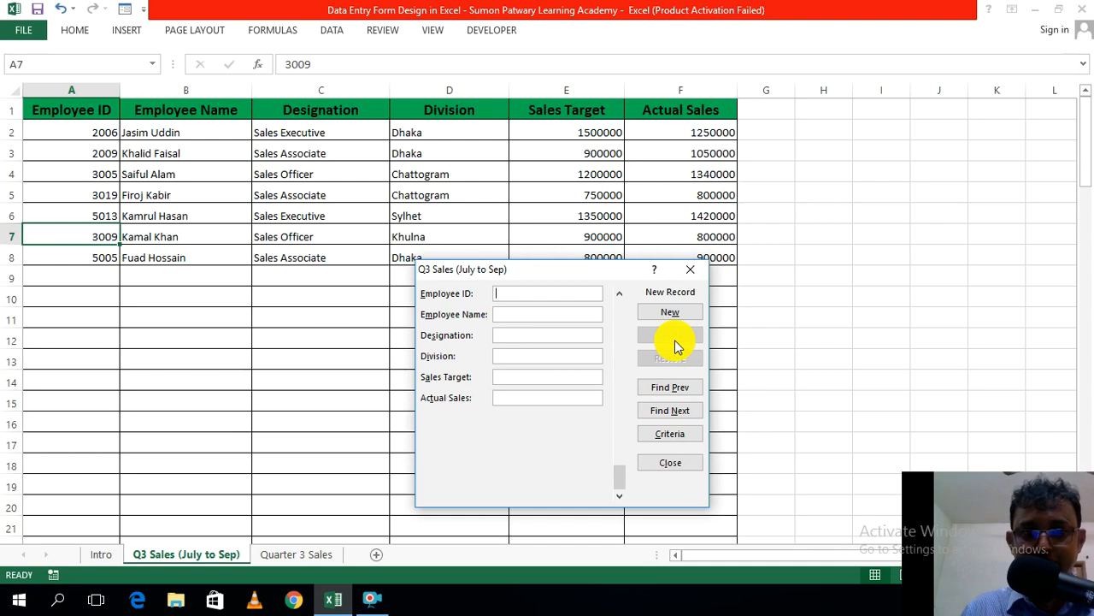
click(671, 389)
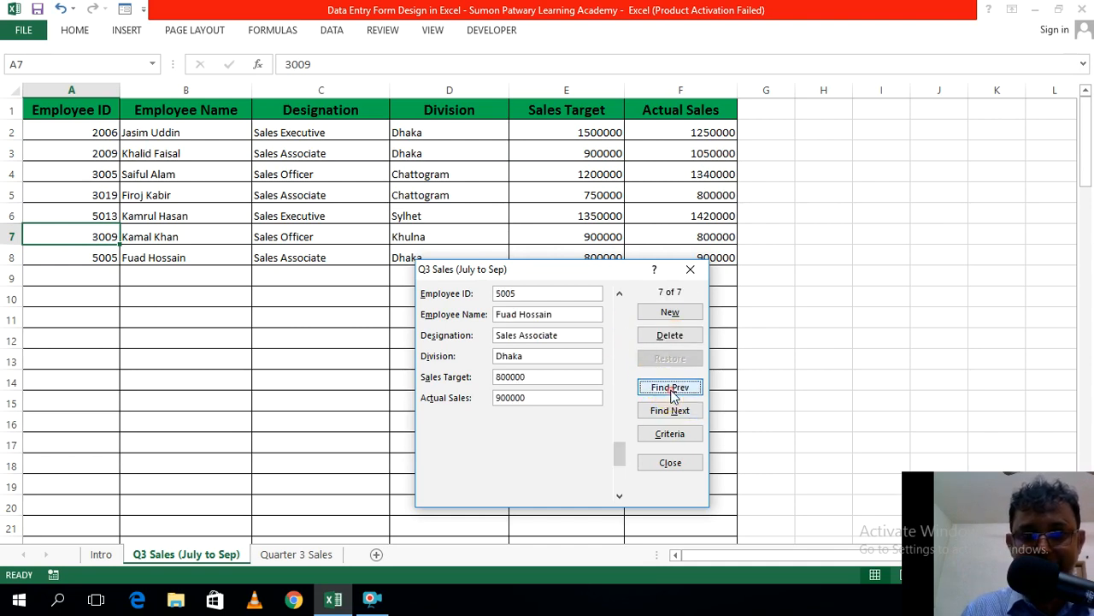
click(672, 390)
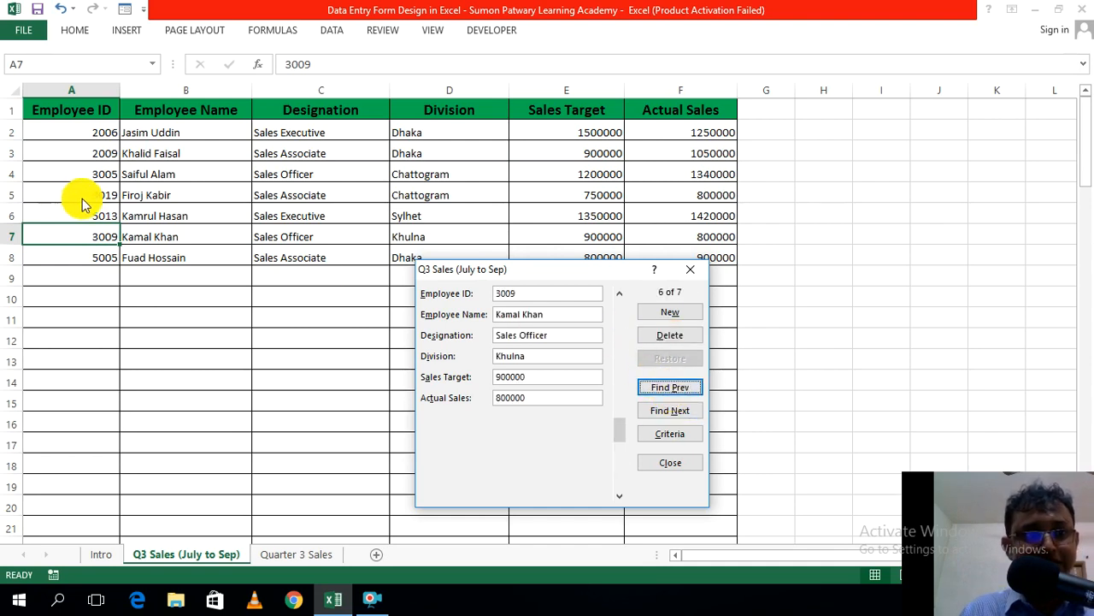
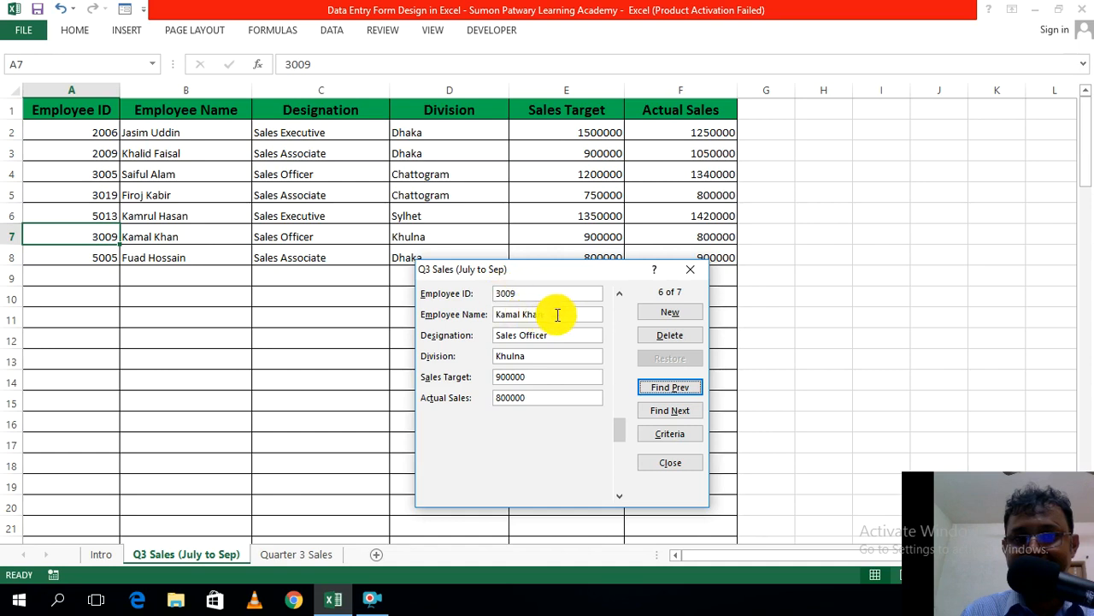
click(665, 336)
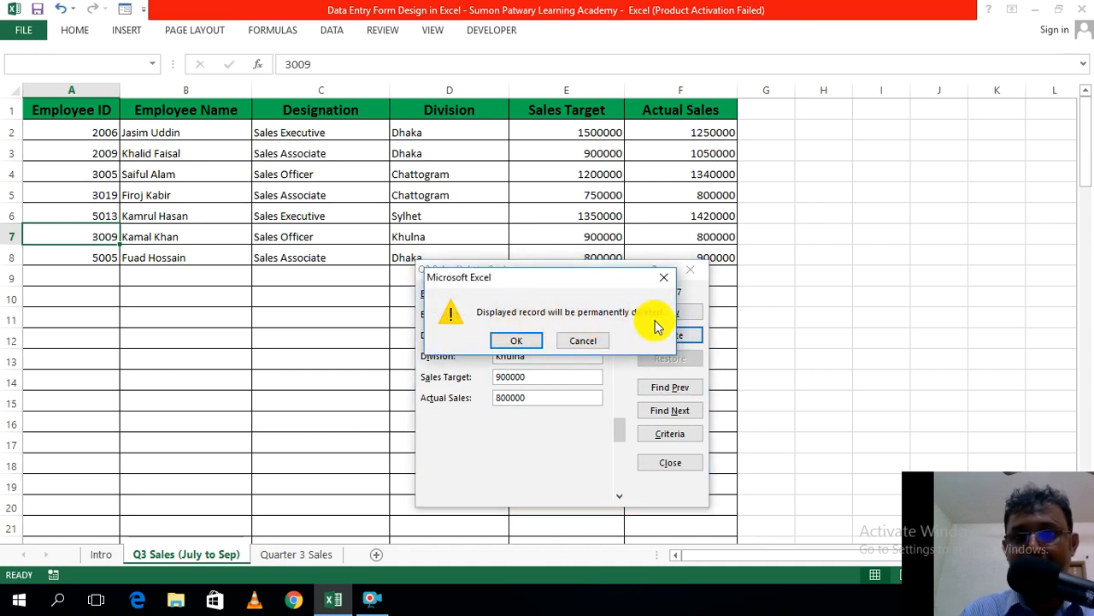
click(518, 341)
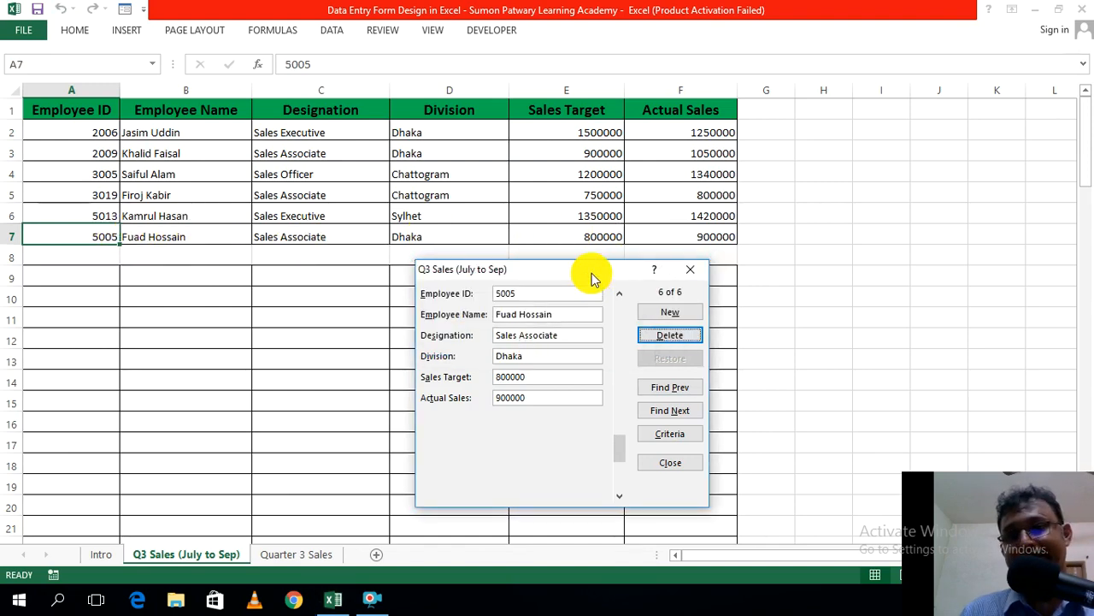
Step: Start a new record in the data form with an employee ID, the employee's full name, the designation Sales Officer and the division Sylhet
drag(591, 271, 585, 209)
click(657, 248)
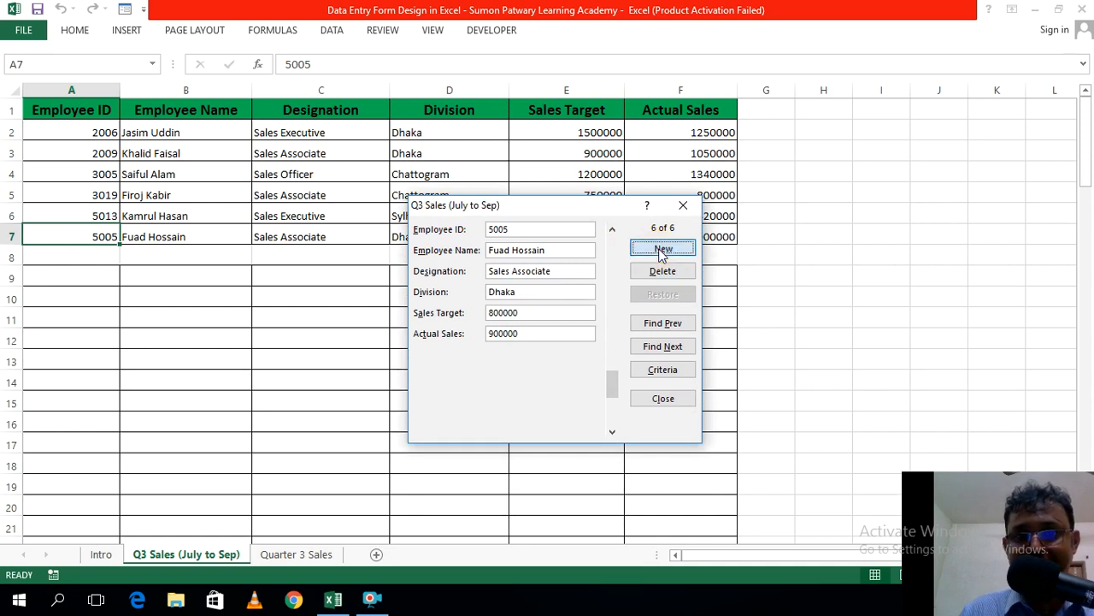
text(30)
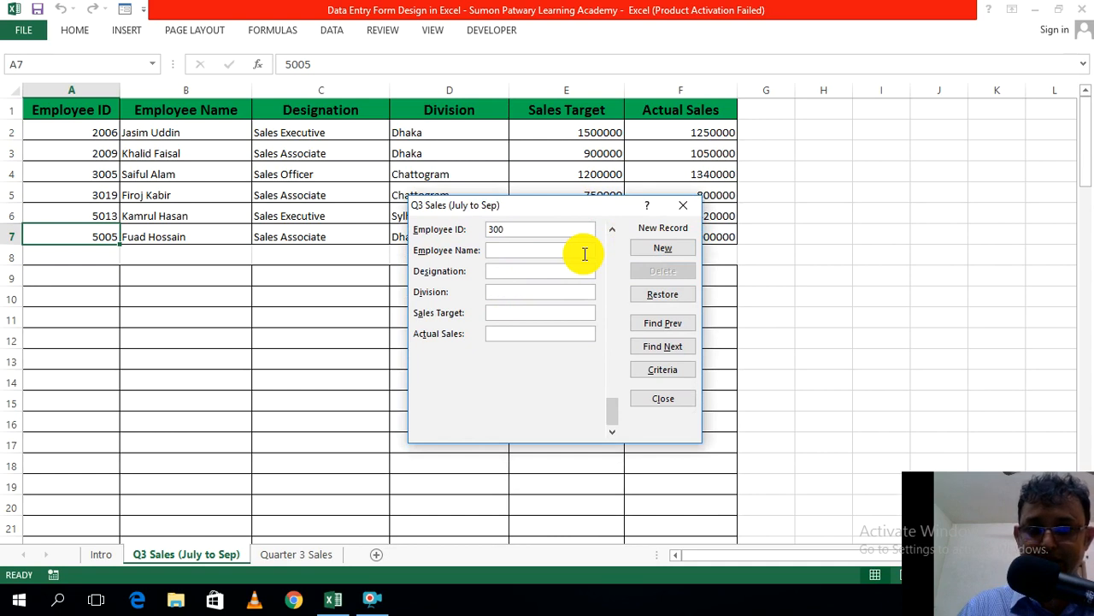
text(10)
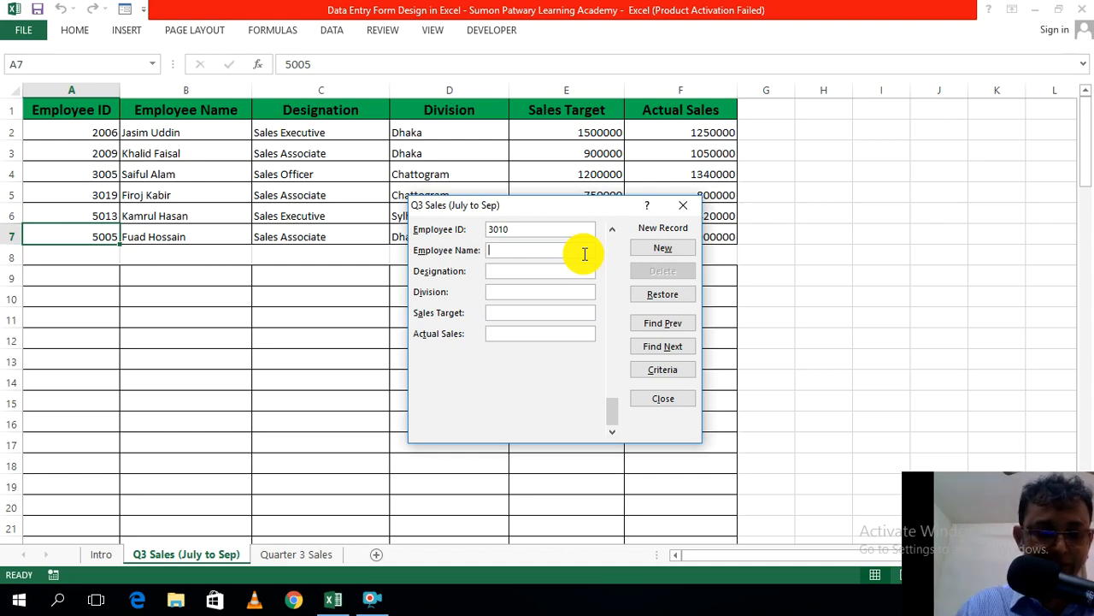
click(585, 254)
text(Saye)
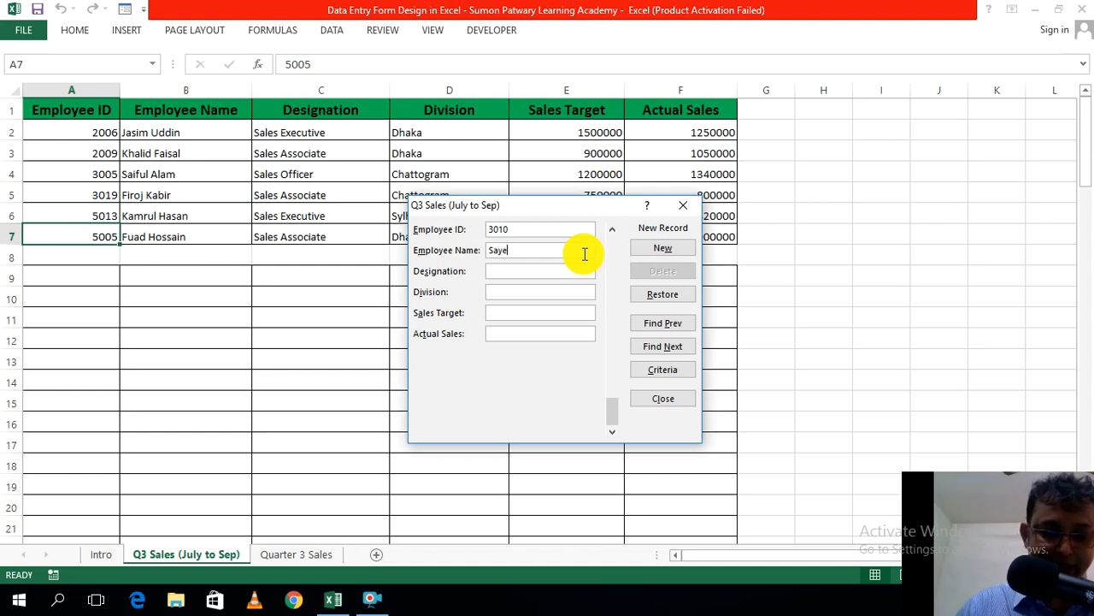
text(m Ahmed)
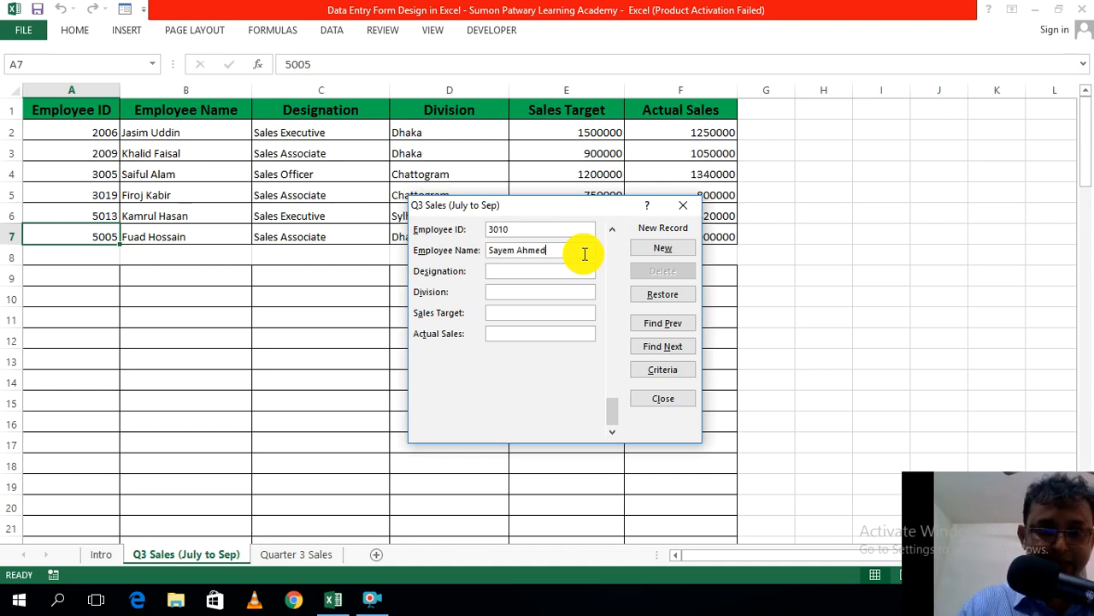
text(Sales Officer)
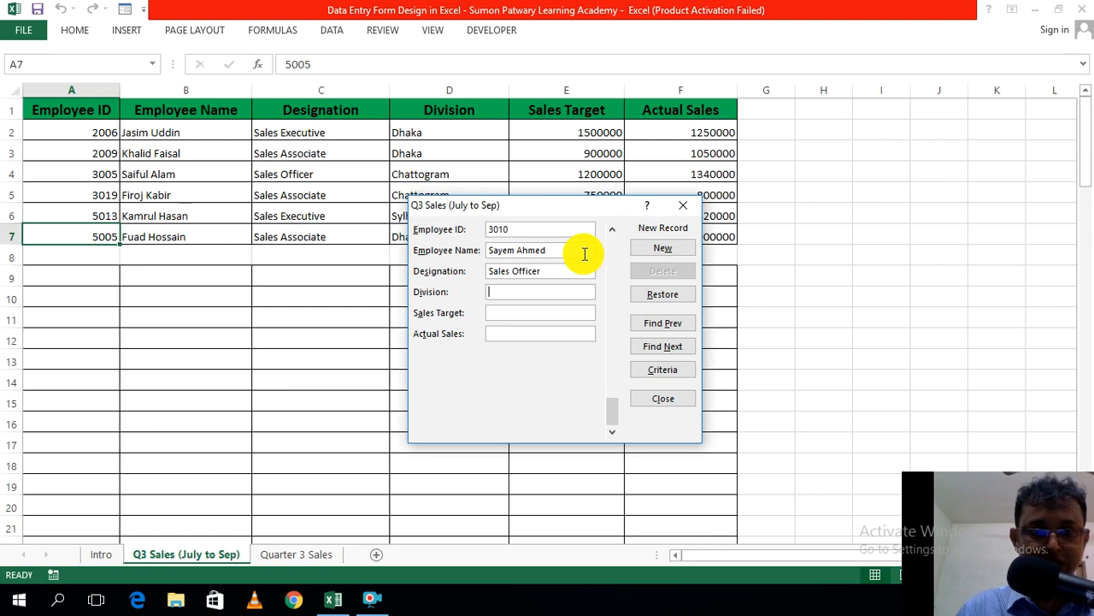
text(Sylhet)
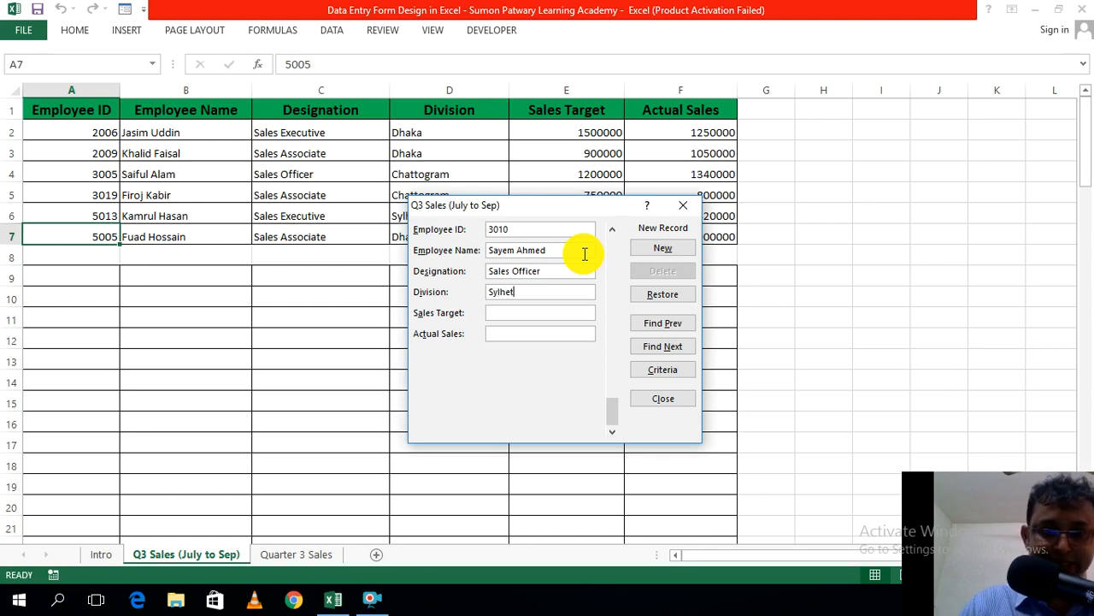
Step: Set the new record's sales target to 1100000 and actual sales to 100000, and add it to the sheet
key(Tab)
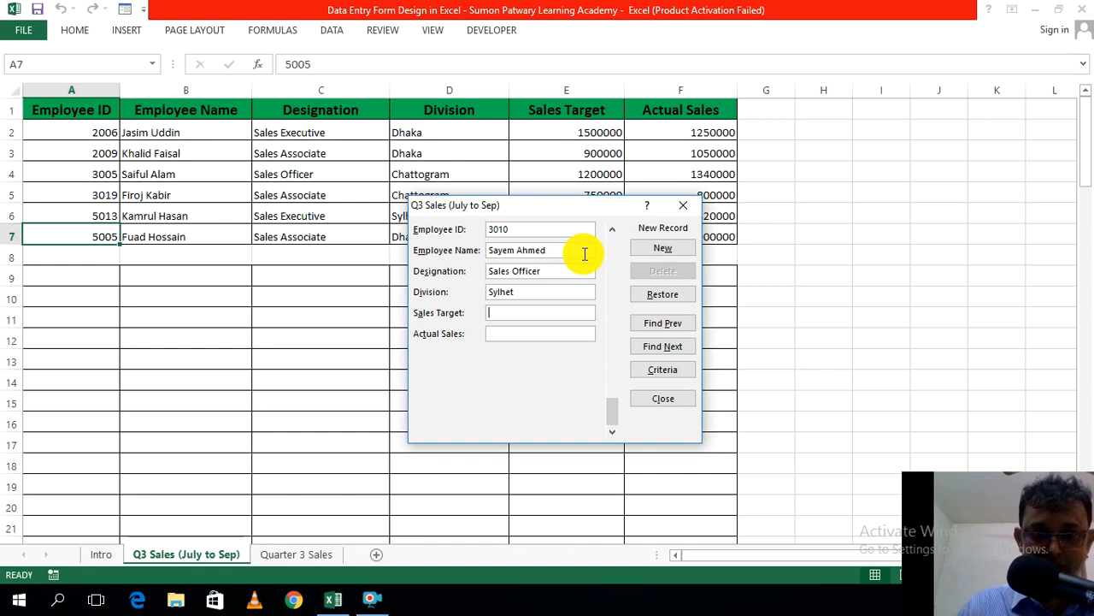
text(1100)
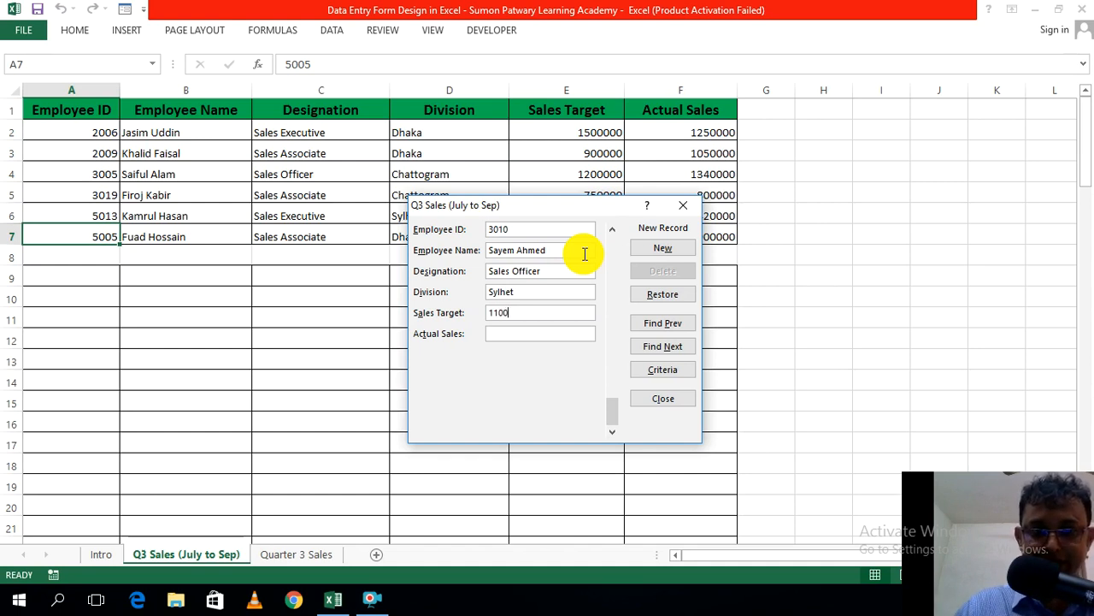
text(000)
key(Tab)
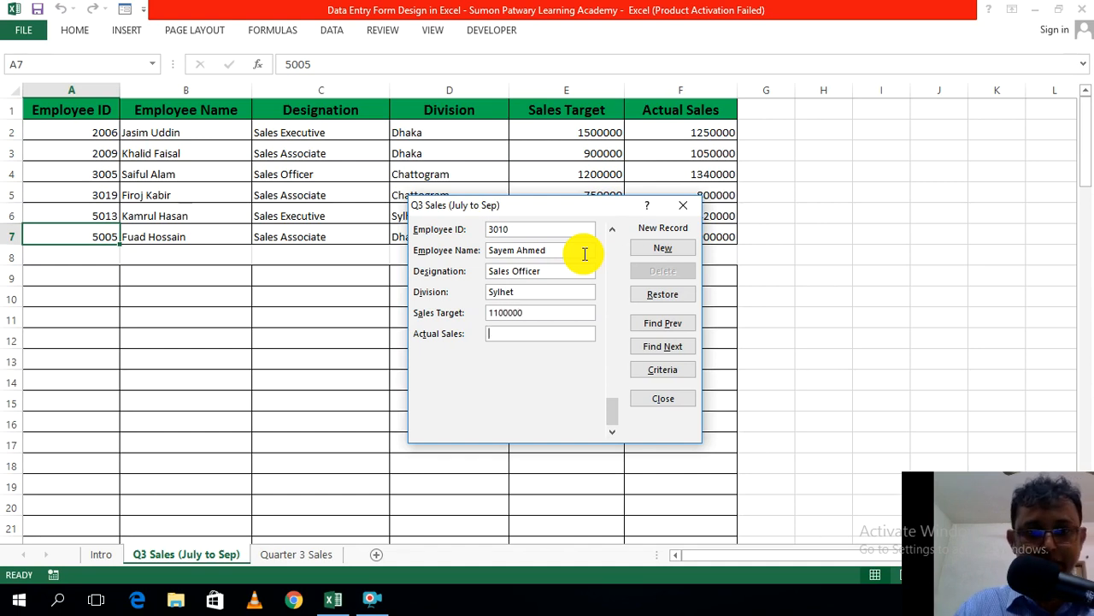
text(10)
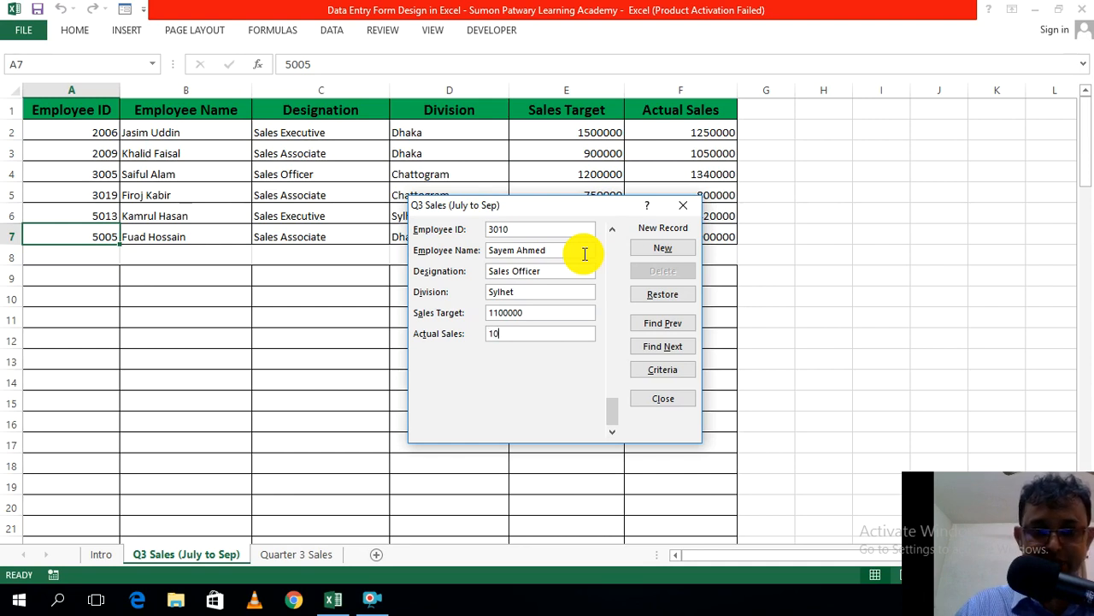
text(0000)
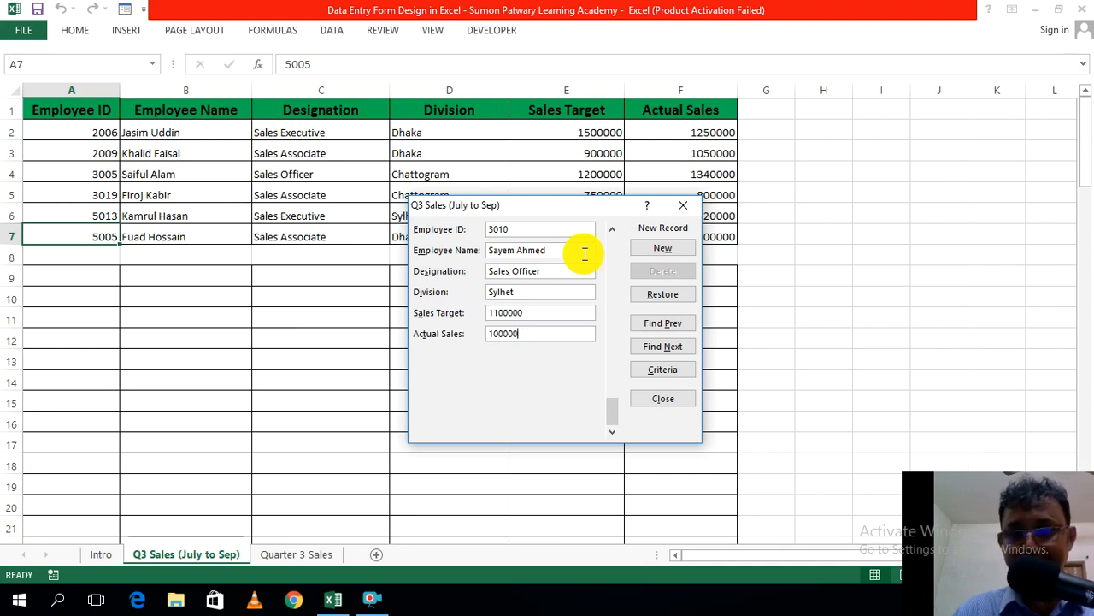
key(Return)
mouse_move(536, 209)
mouse_down()
mouse_move(523, 393)
mouse_move(535, 177)
mouse_move(555, 286)
mouse_move(536, 224)
mouse_up()
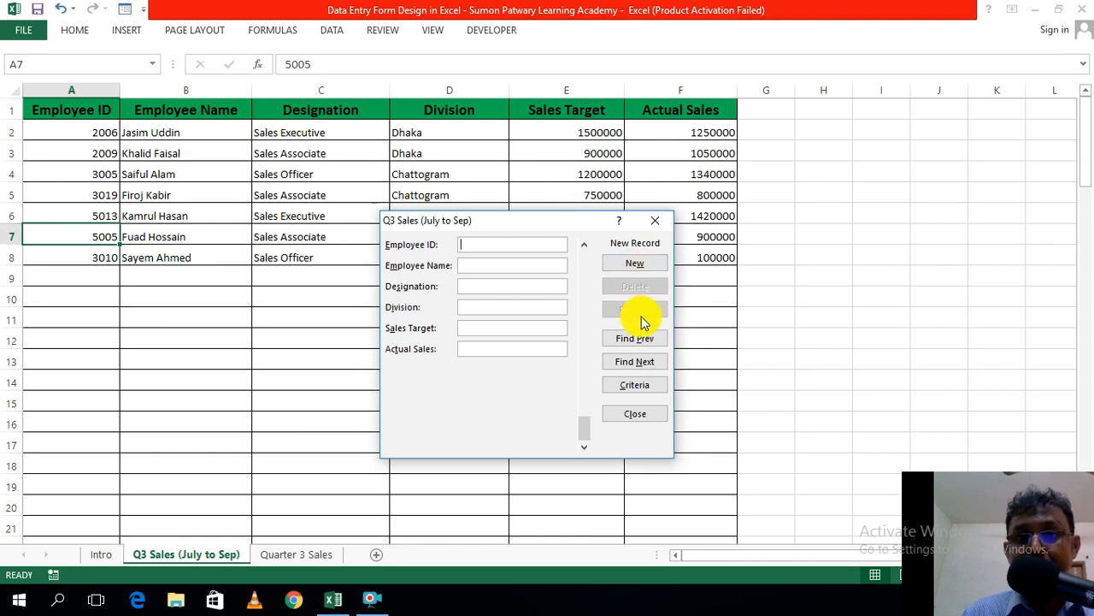
Step: Fill in an employee ID and full name in a blank record and discard the entries with Restore
click(641, 264)
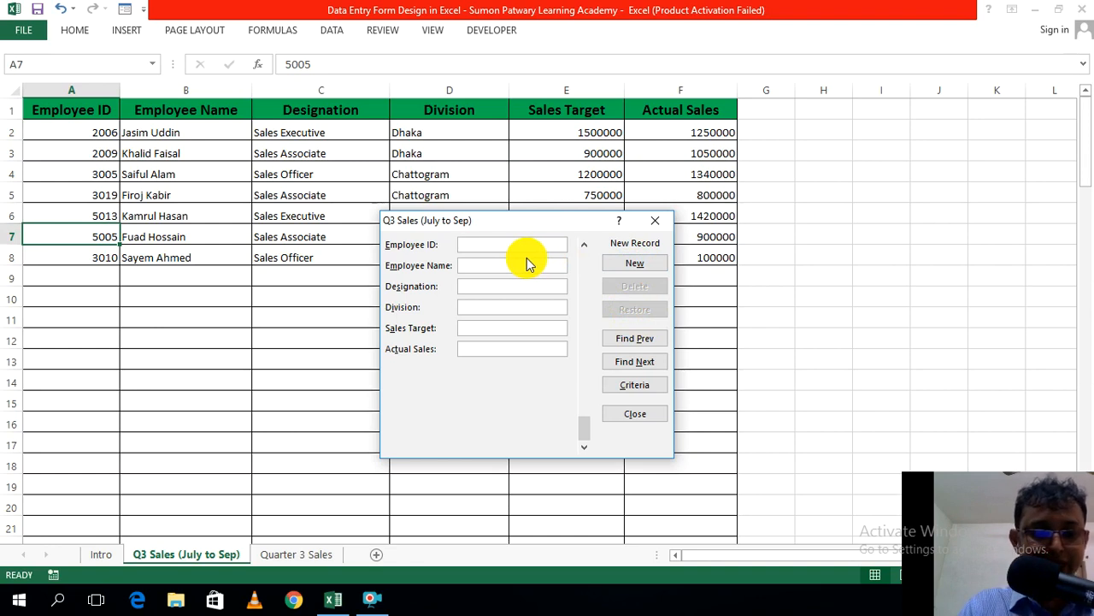
text(6007)
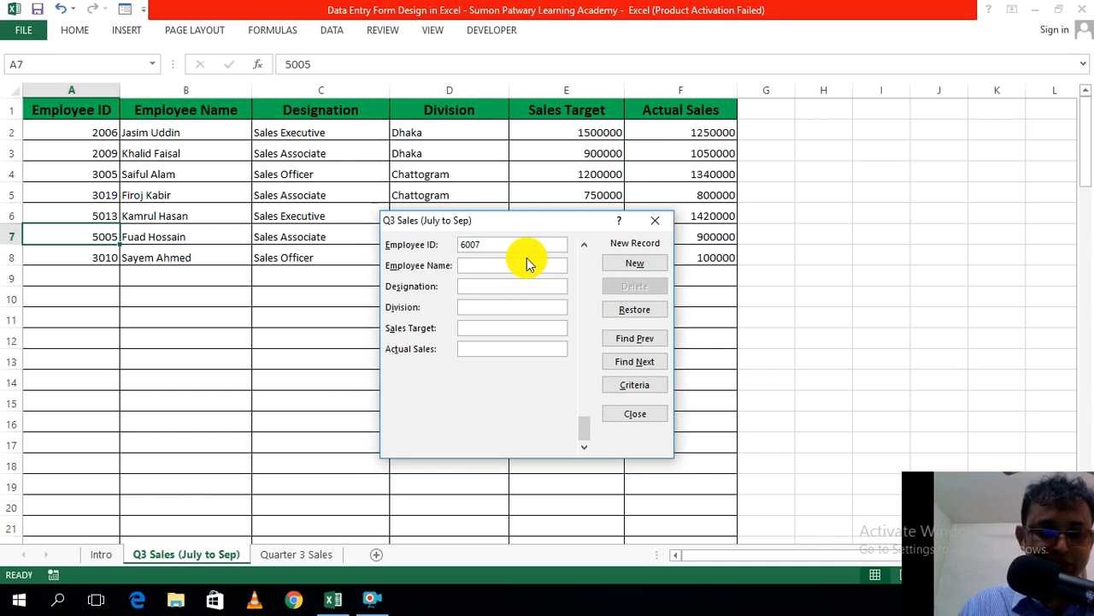
text(Ri)
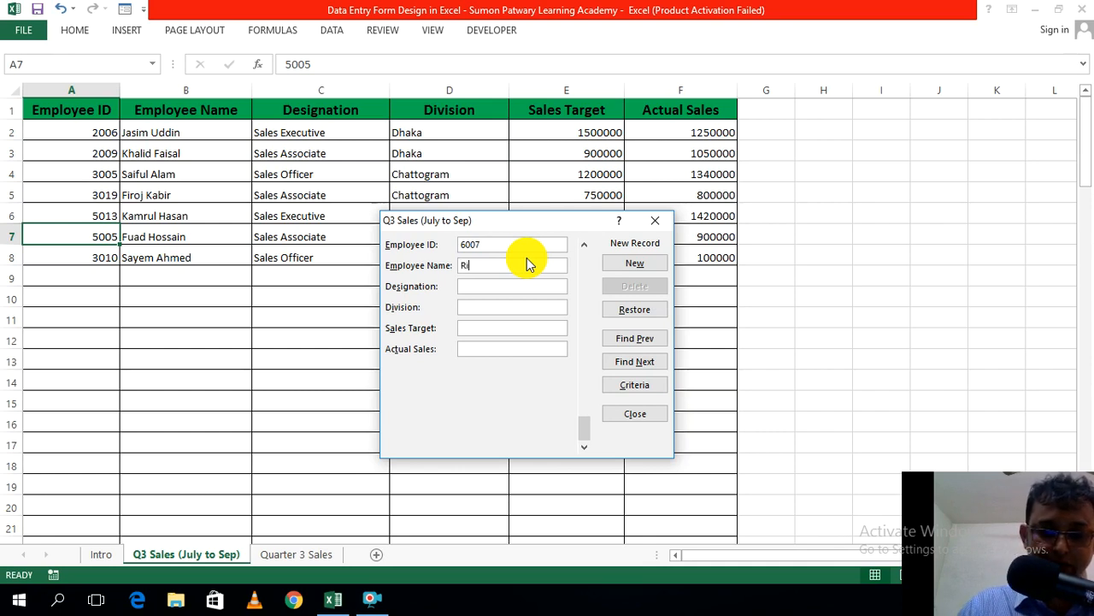
text(pon Hoss)
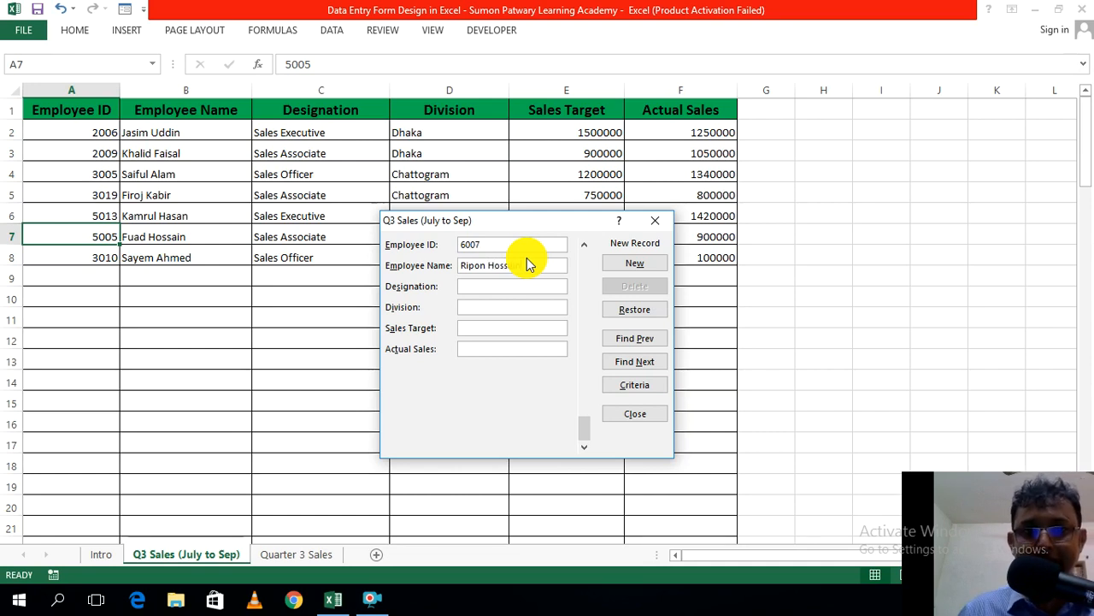
text(ain)
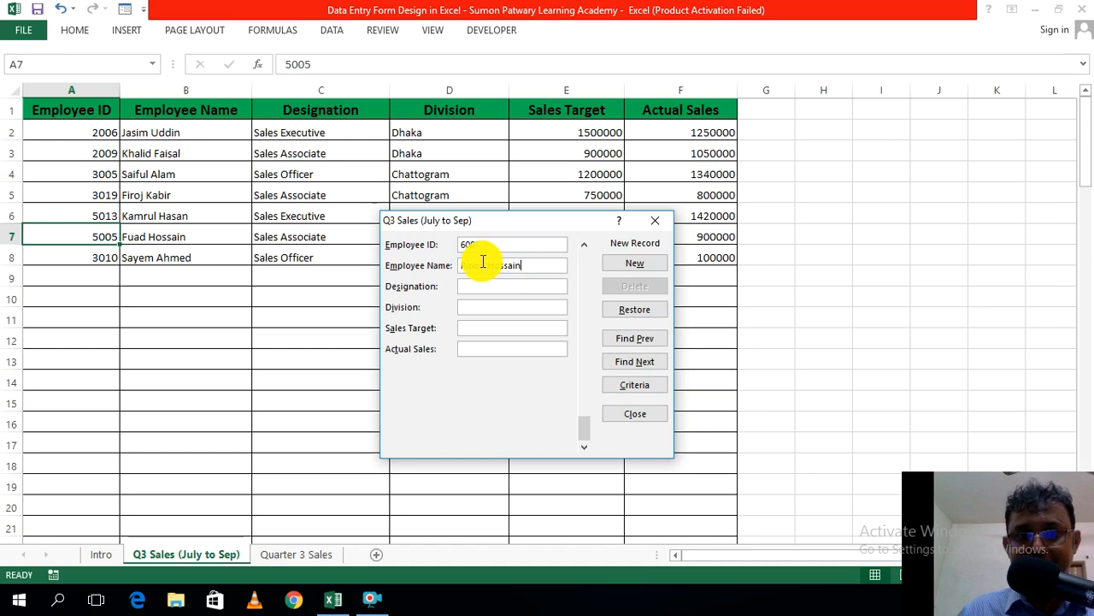
click(637, 313)
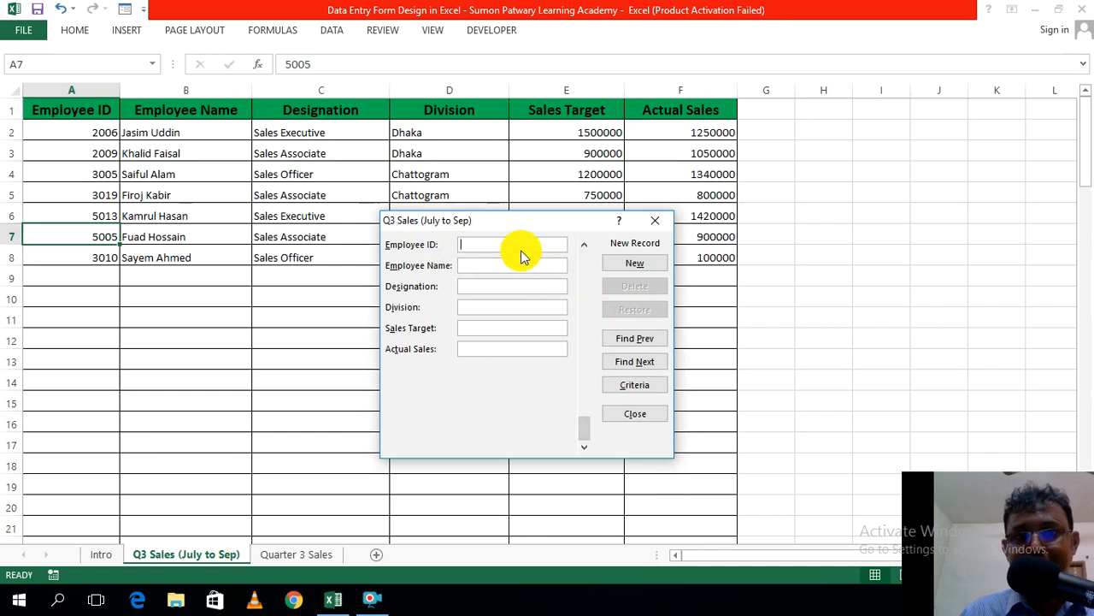
Step: Repeat the Restore demonstration by entering a different employee ID and full name in the blank record and clearing them
text(3)
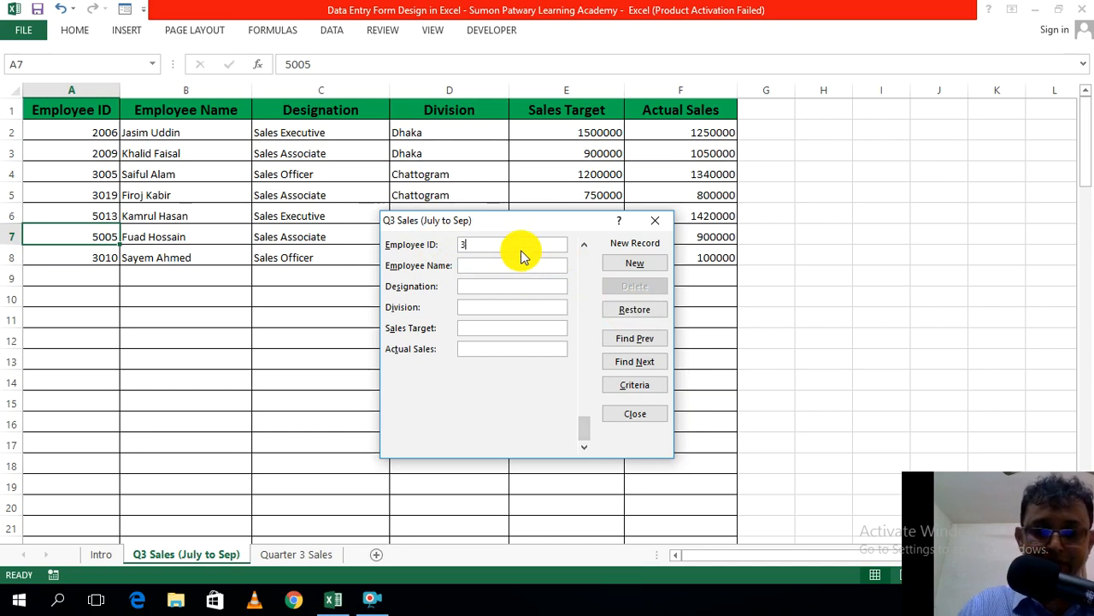
key(BackSpace)
text(8009)
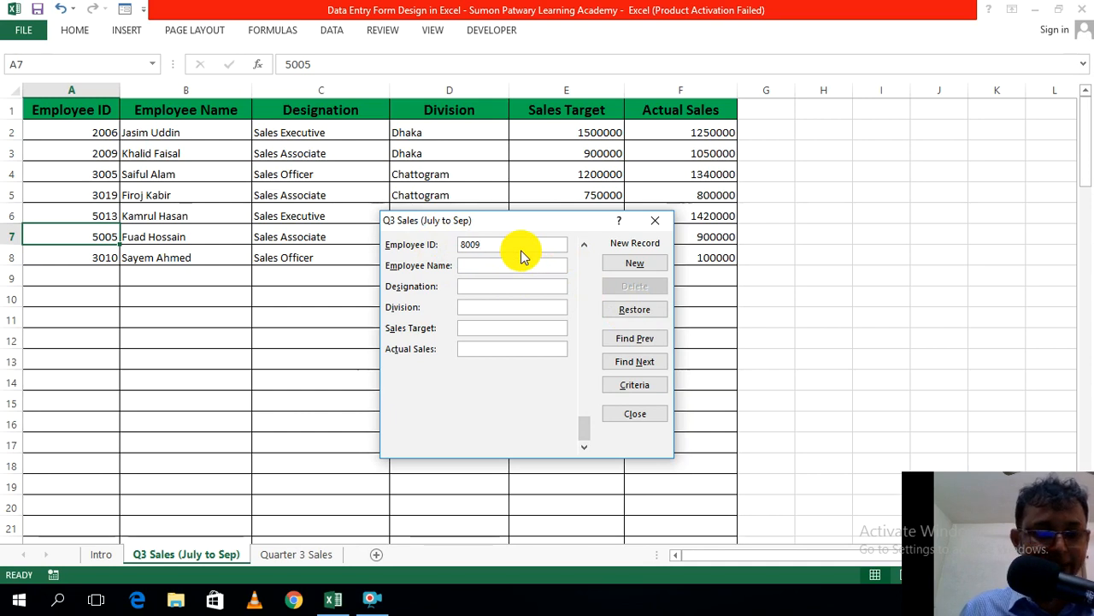
key(Tab)
text(R)
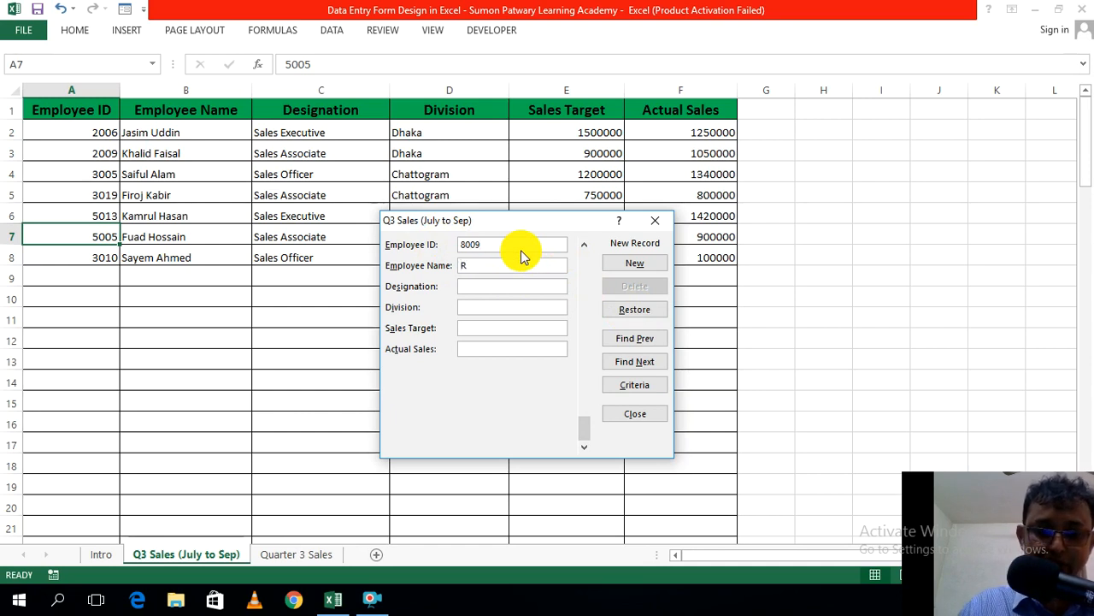
text(ipon Khan)
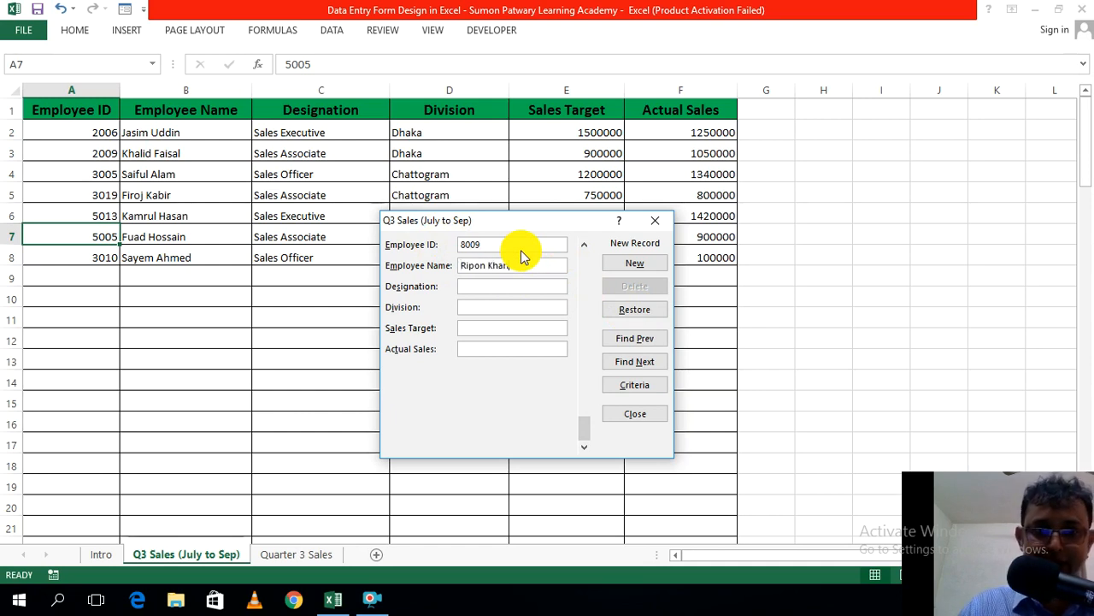
click(632, 310)
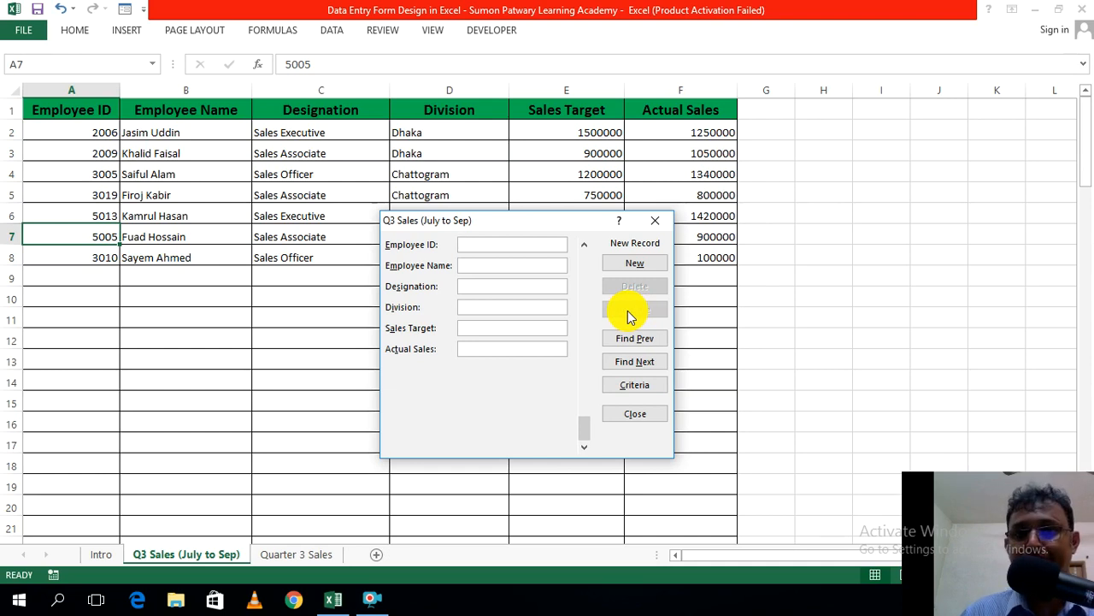
Step: Close the data form and enter an employee ID and the employee's full name directly in row 9 of the sheet
click(640, 414)
click(816, 366)
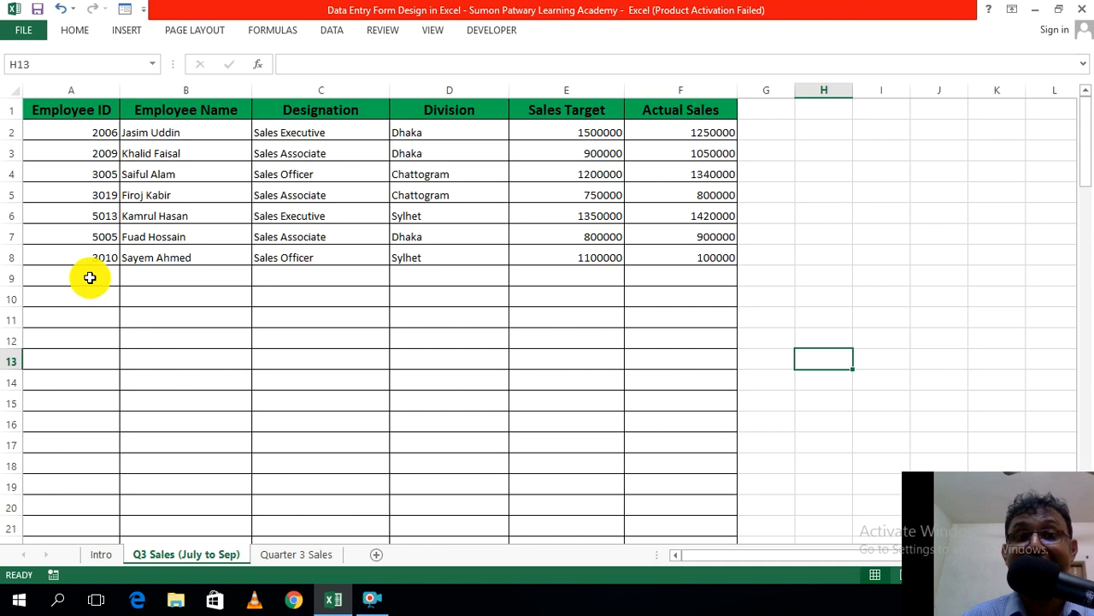
click(337, 345)
click(184, 299)
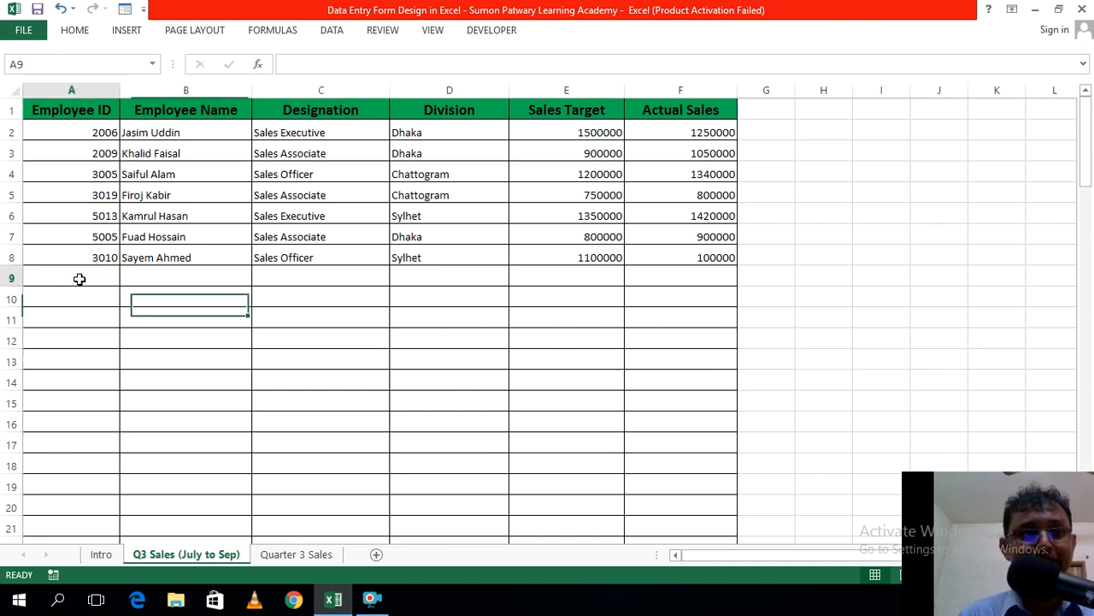
click(78, 278)
text(3)
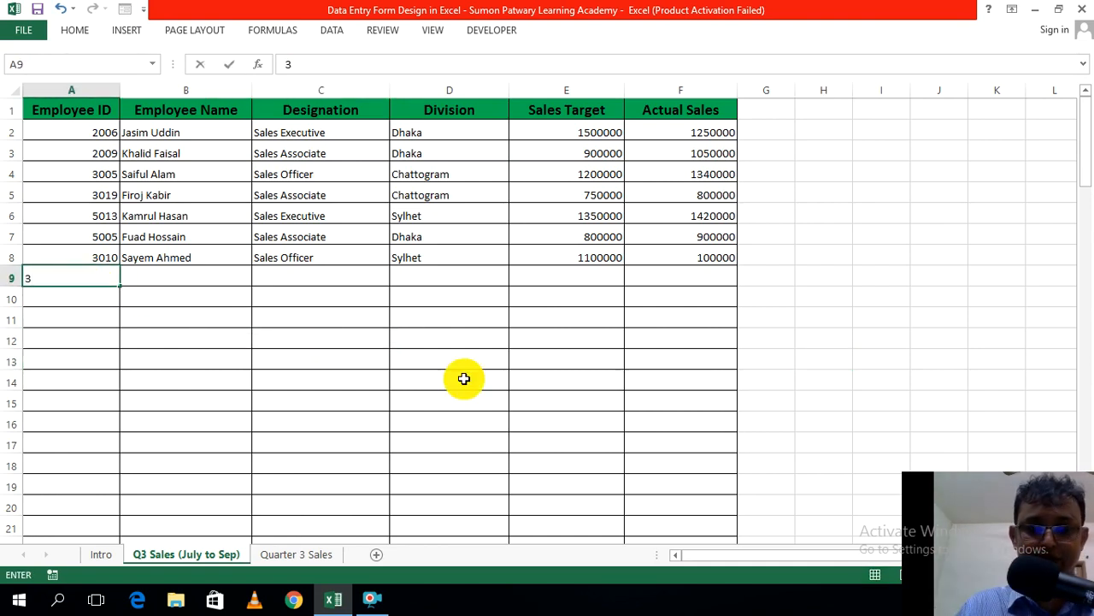
text(012)
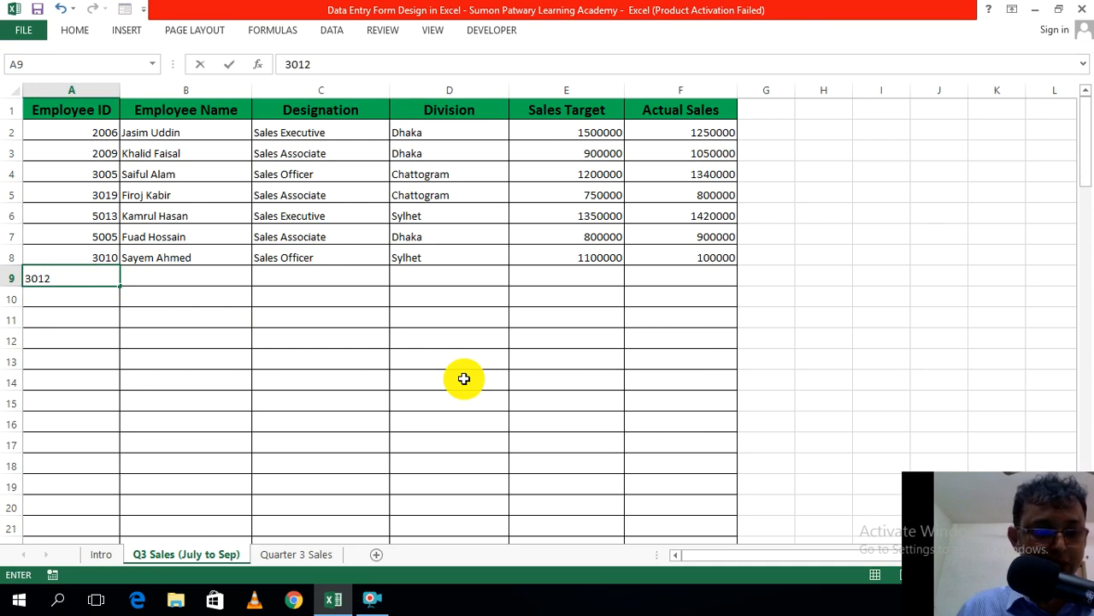
key(Tab)
text(S)
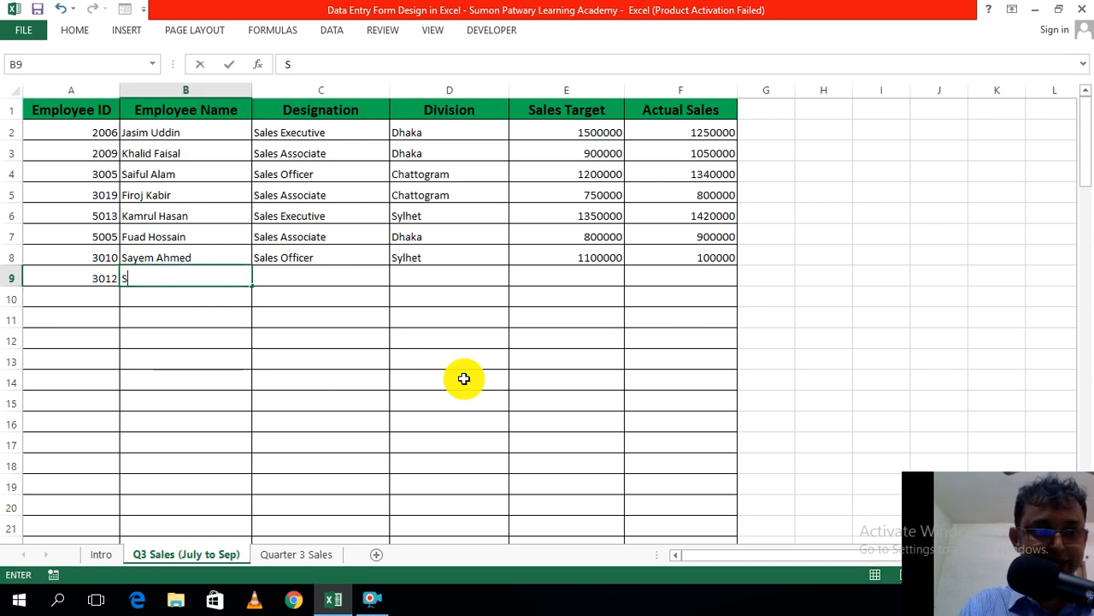
text(ayem Khan)
key(Tab)
Step: Complete row 9 with the designation Sales Associate, division Dhaka, sales target 6786987 and actual sales 65478658
text(Sales A)
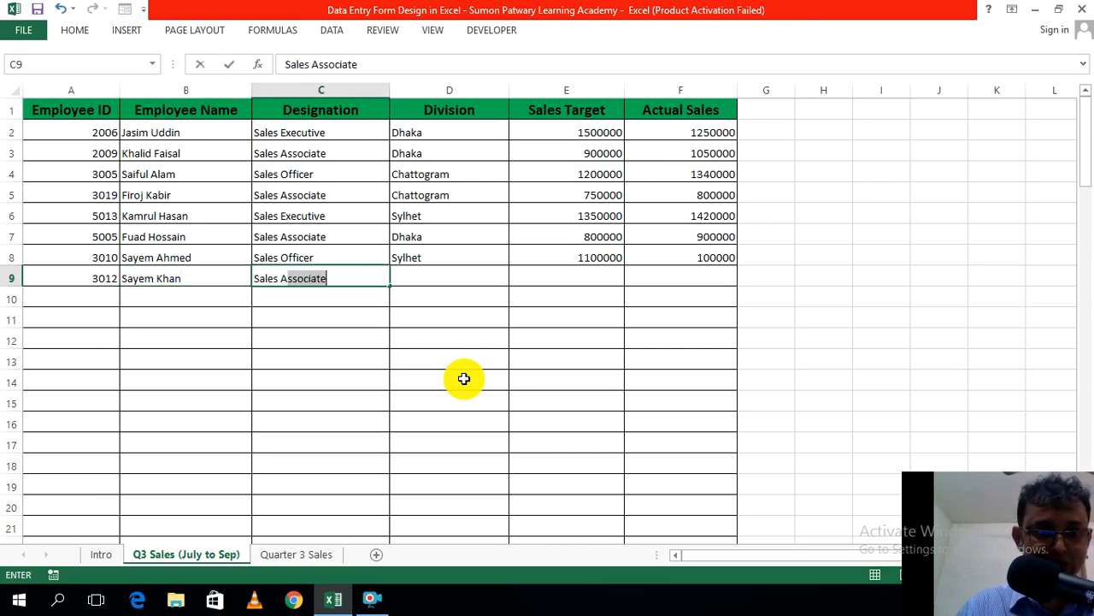
key(Tab)
text(Dhaka)
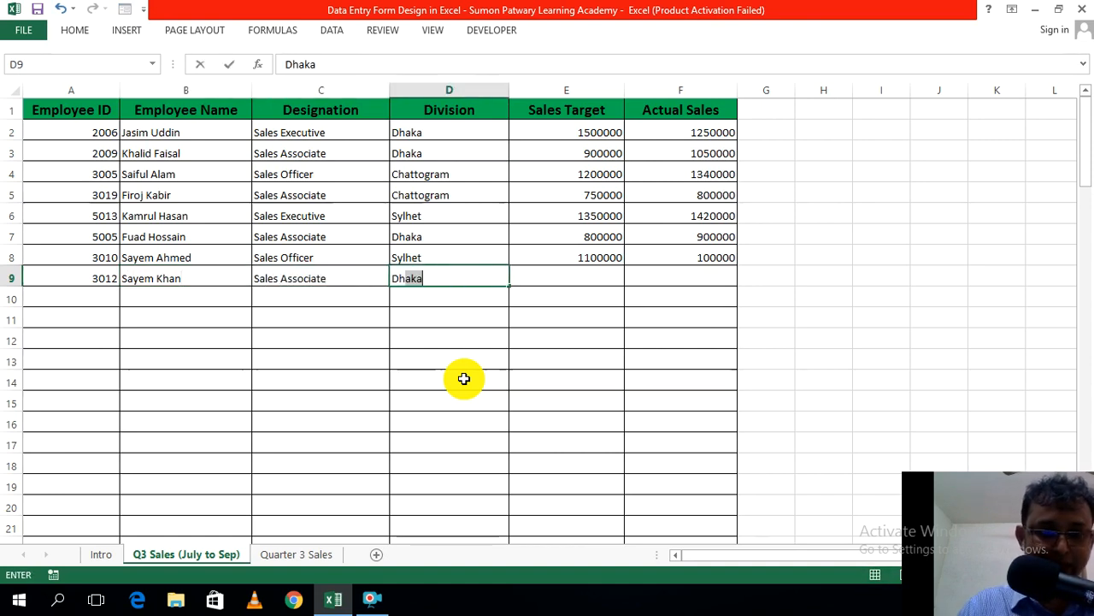
key(Tab)
text(6786987)
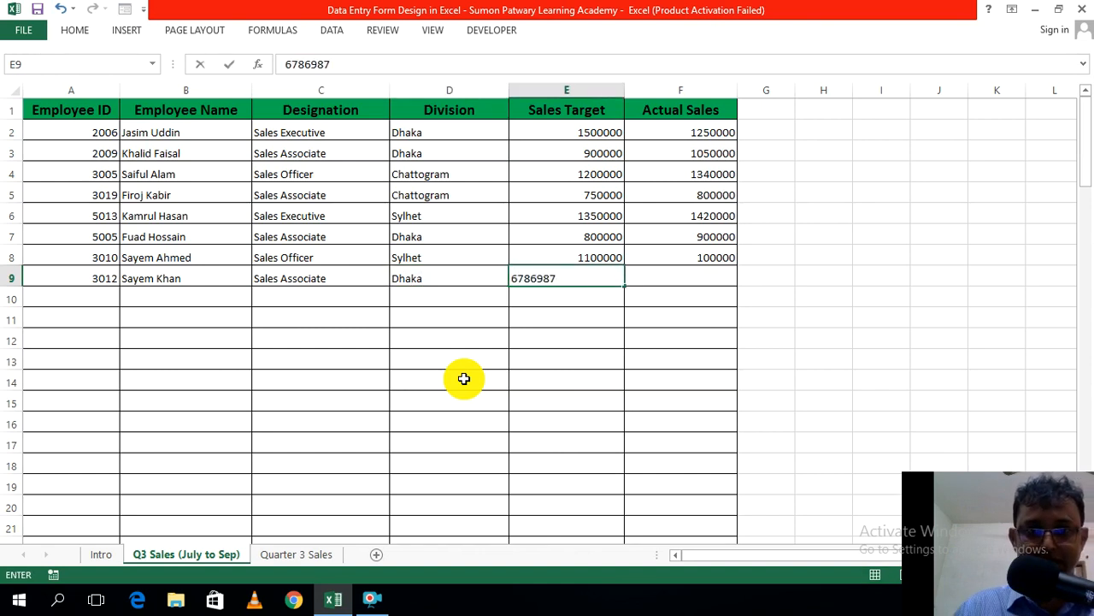
key(Tab)
text(65478658)
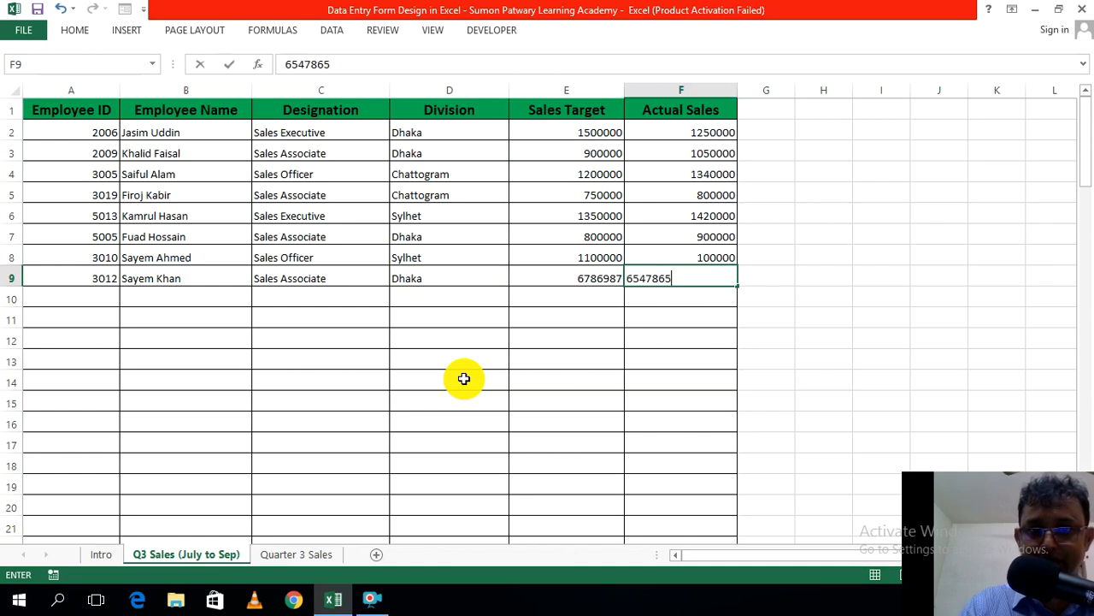
key(Return)
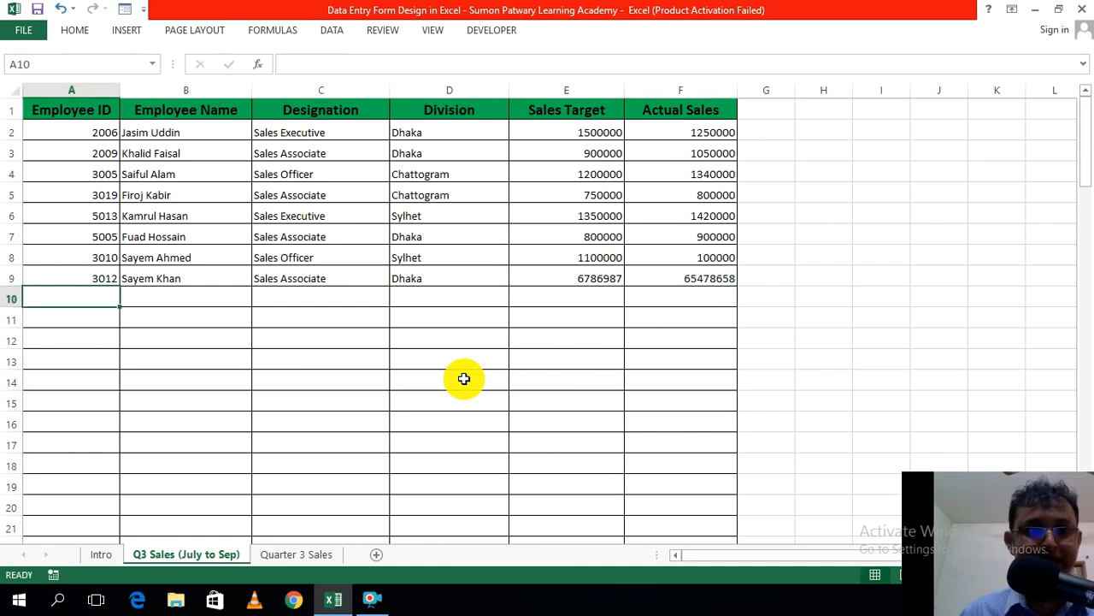
click(584, 407)
click(88, 301)
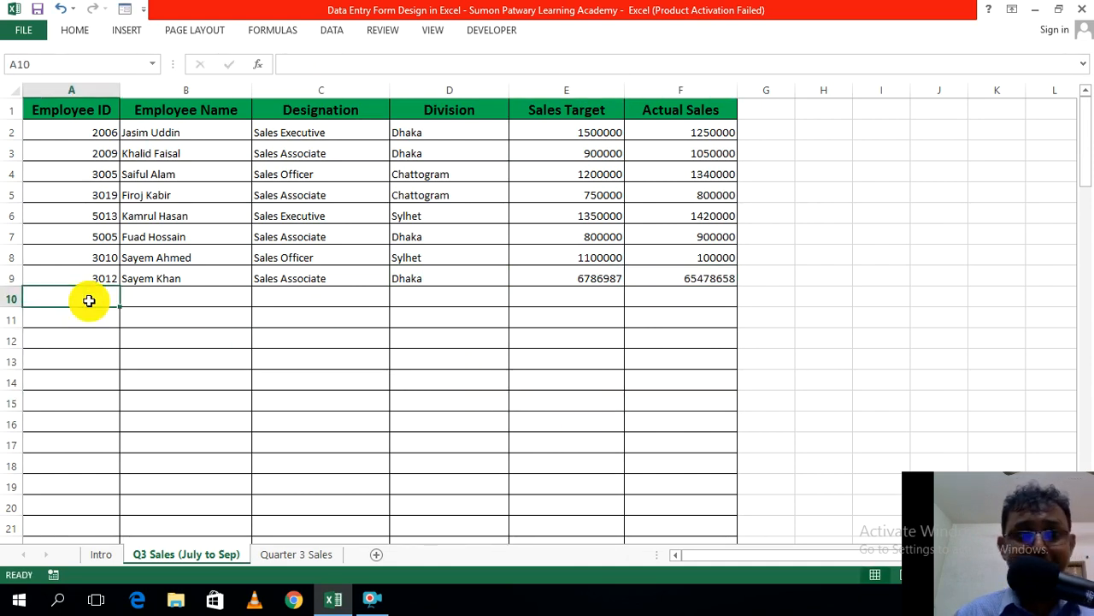
click(238, 378)
click(90, 300)
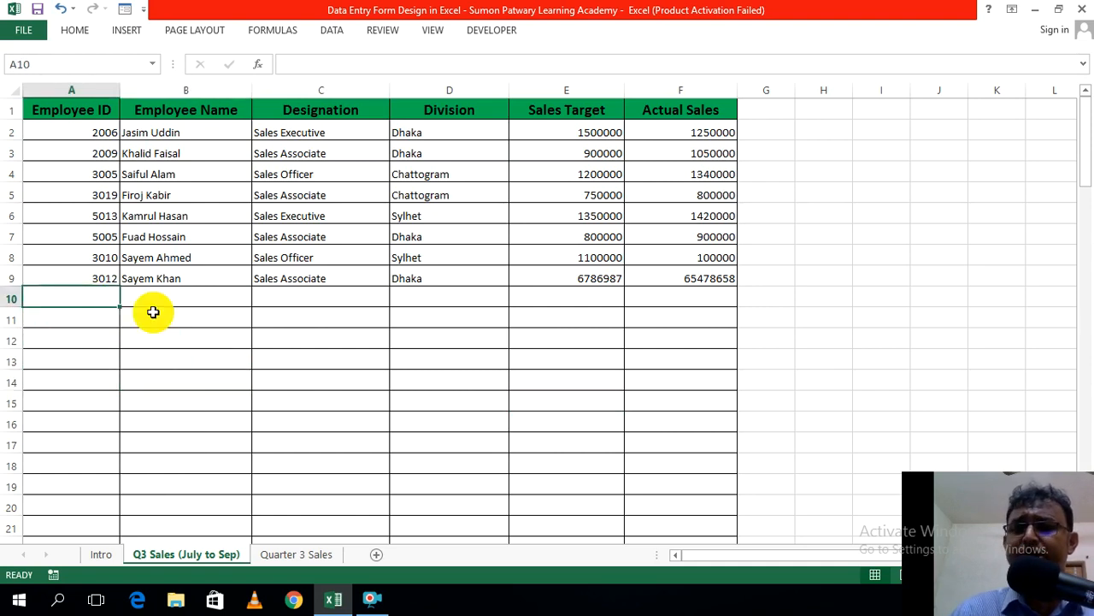
click(279, 360)
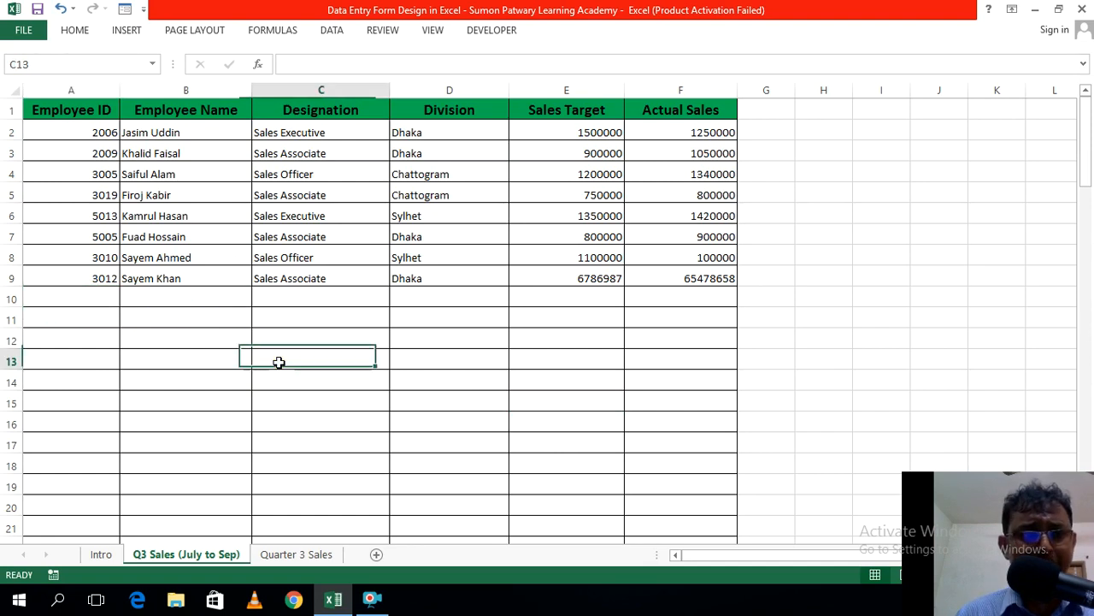
Step: Open the data entry form for the sales table, start a new record and enter an employee ID
click(86, 297)
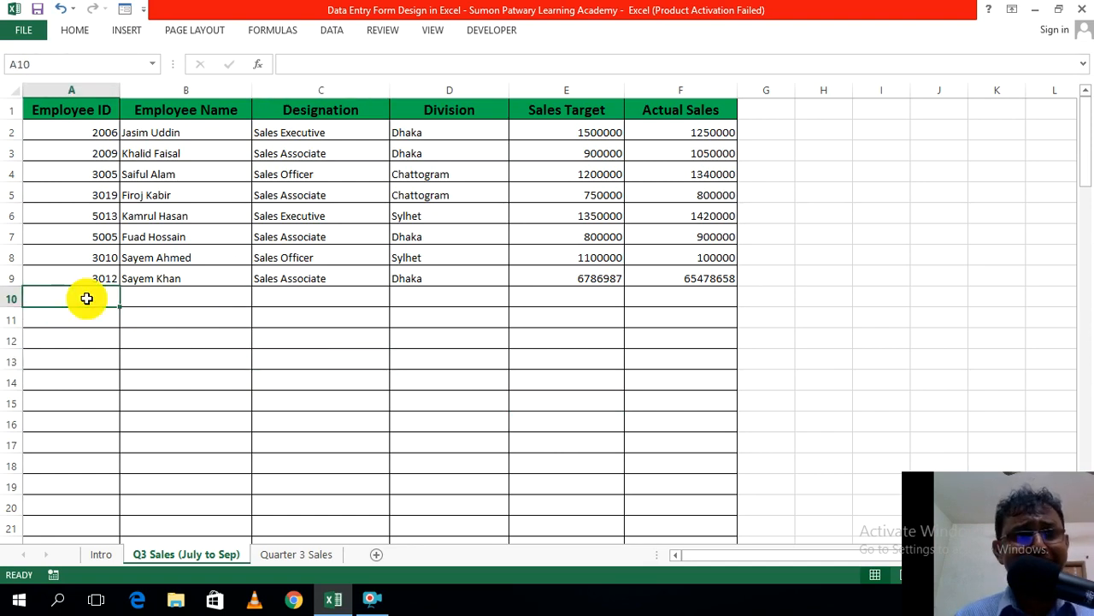
click(124, 17)
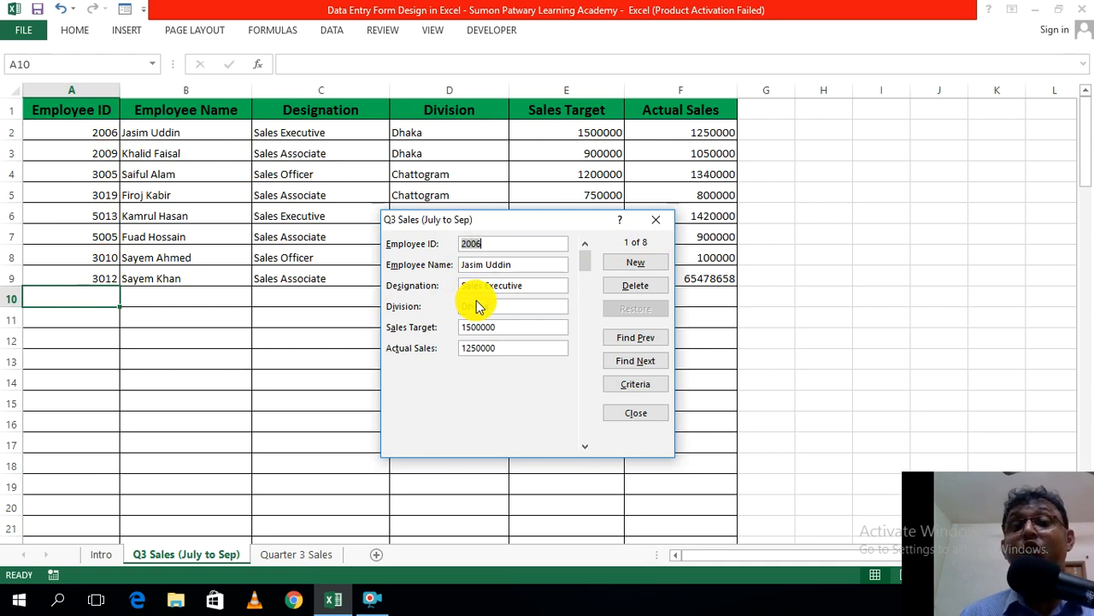
click(643, 265)
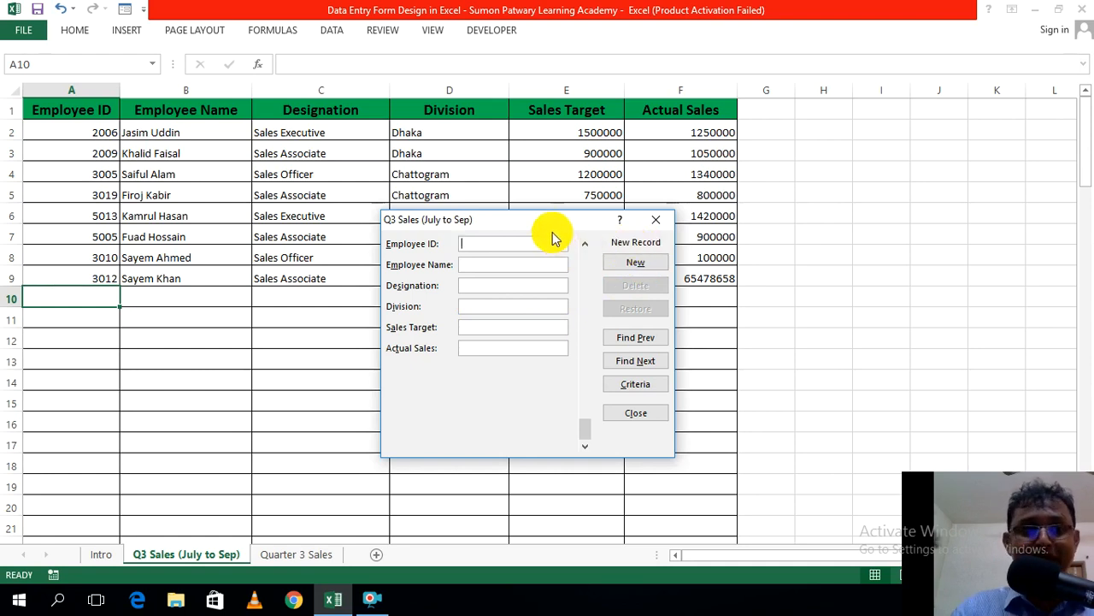
text(200)
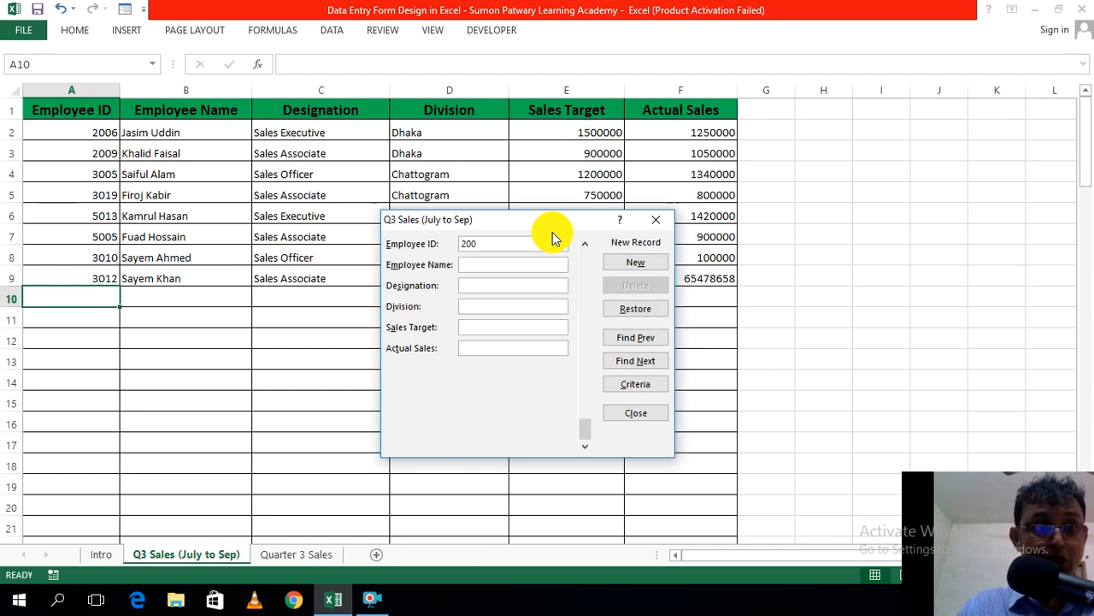
key(BackSpace)
text(15)
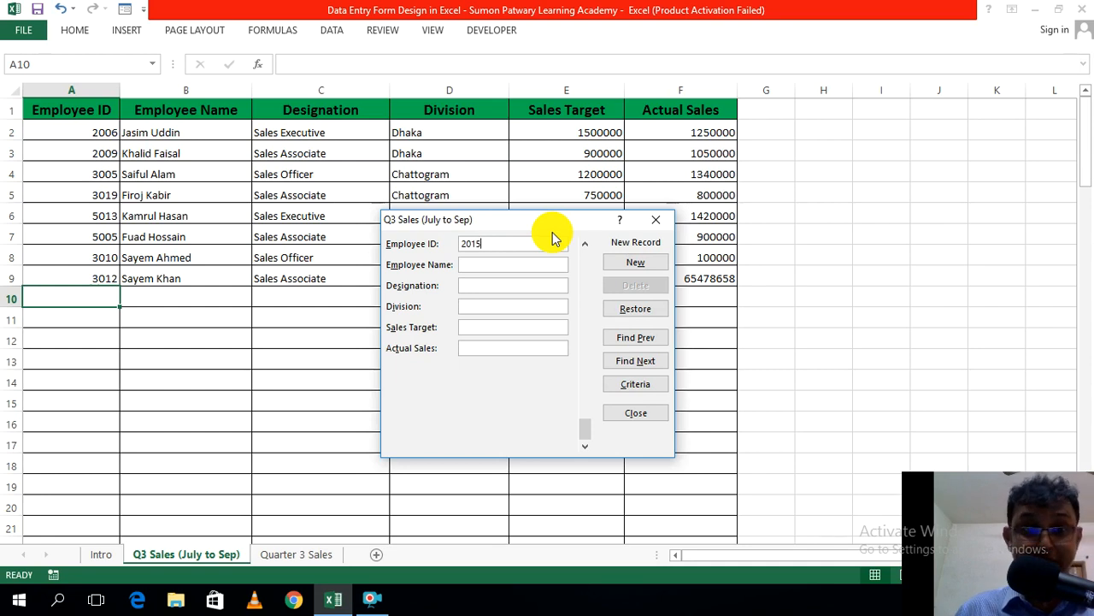
key(Tab)
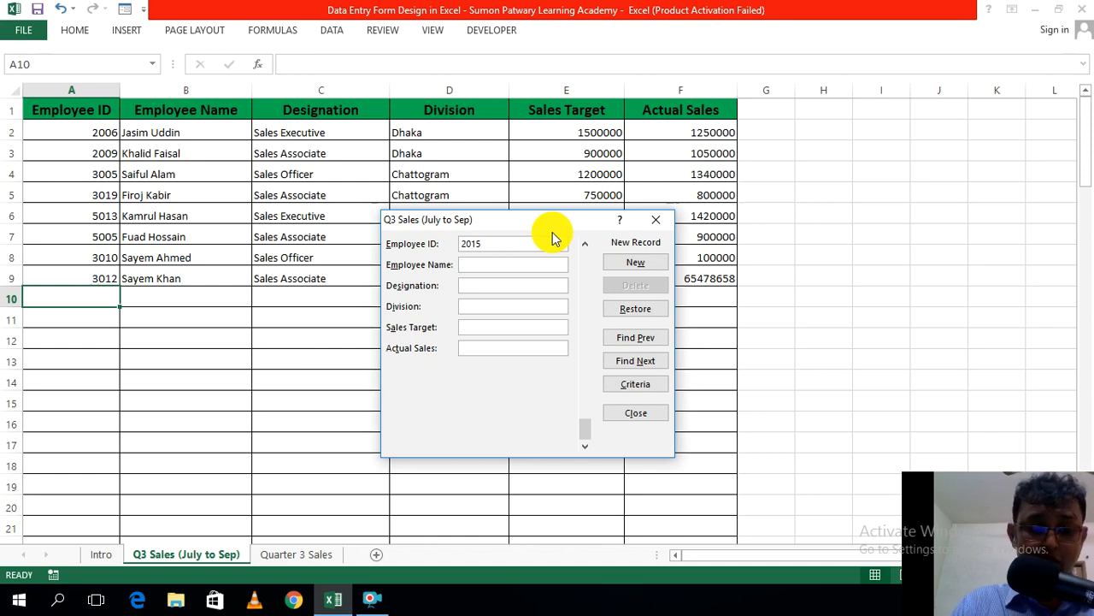
Step: Enter the employee's full name and the designation Sales Officer in the new record
text(Ka)
key(BackSpace)
key(BackSpace)
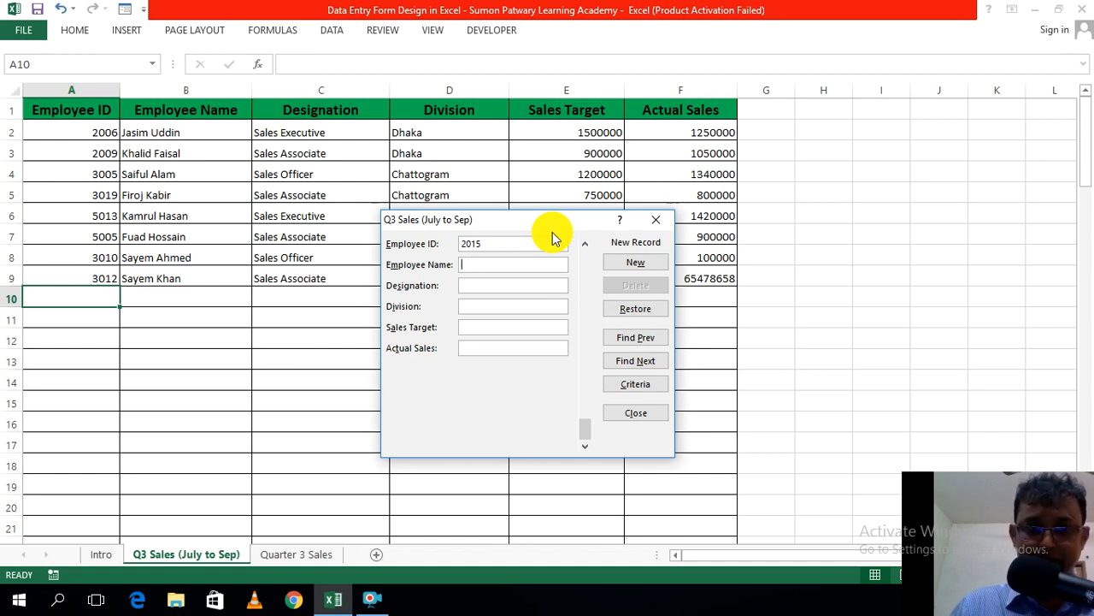
text(Baya)
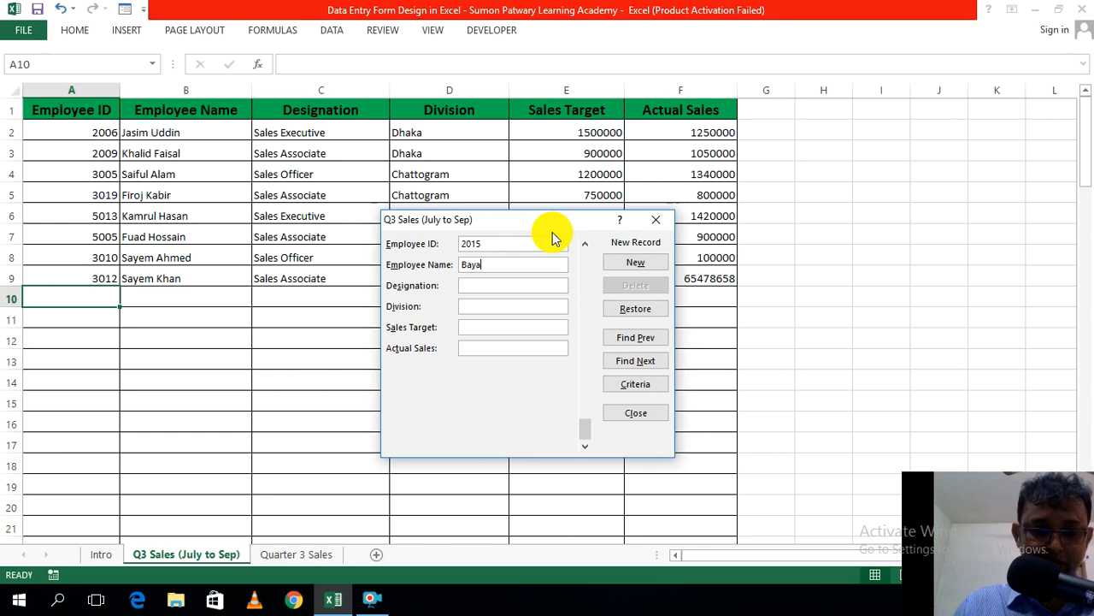
text(jid Khan)
key(Tab)
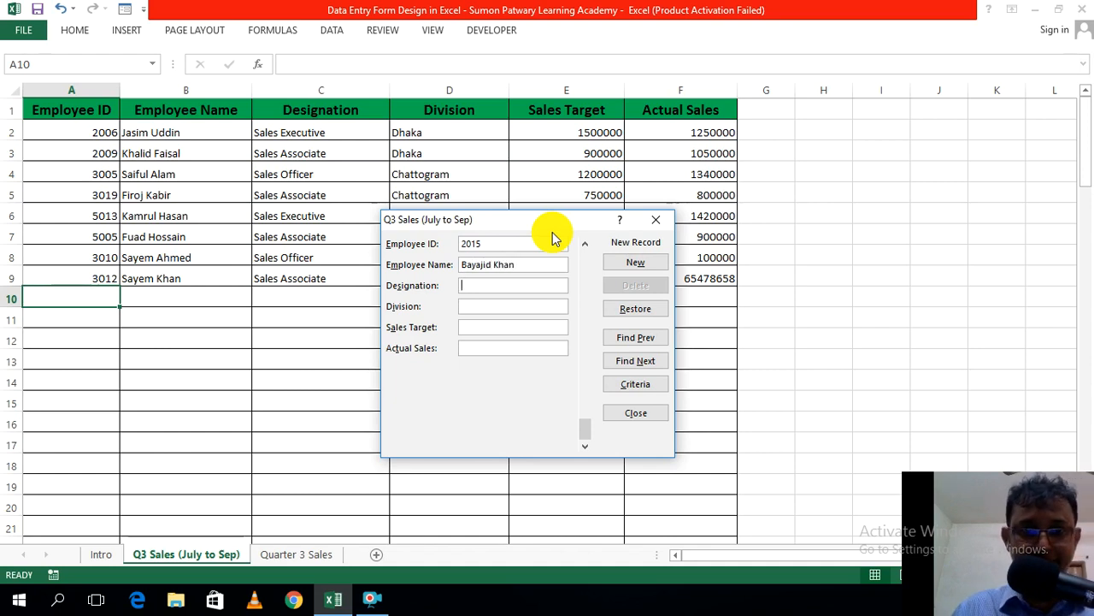
text(Sales )
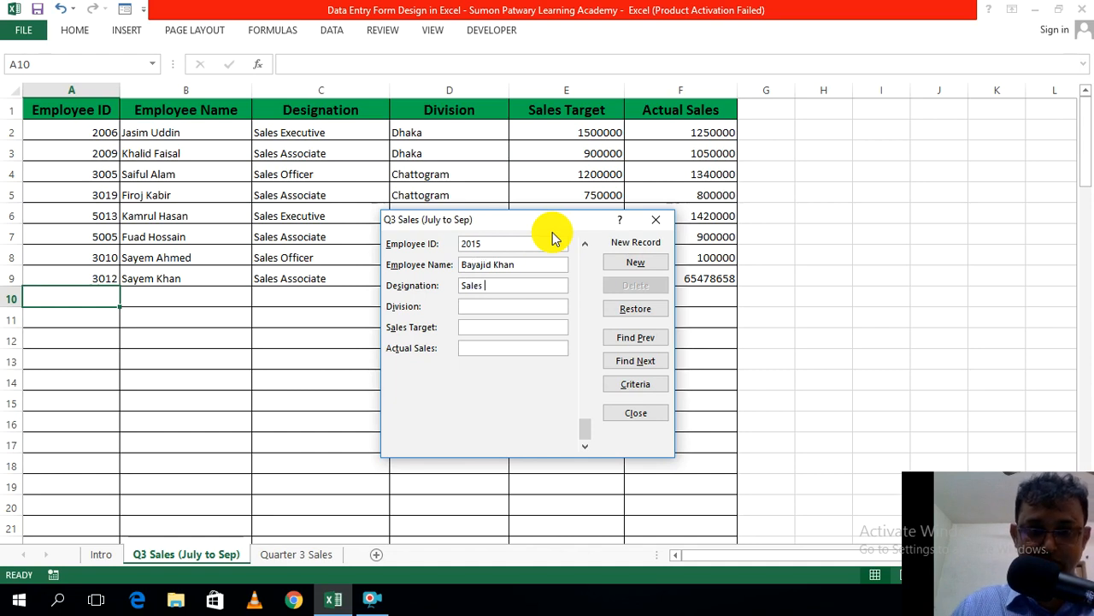
text(Office)
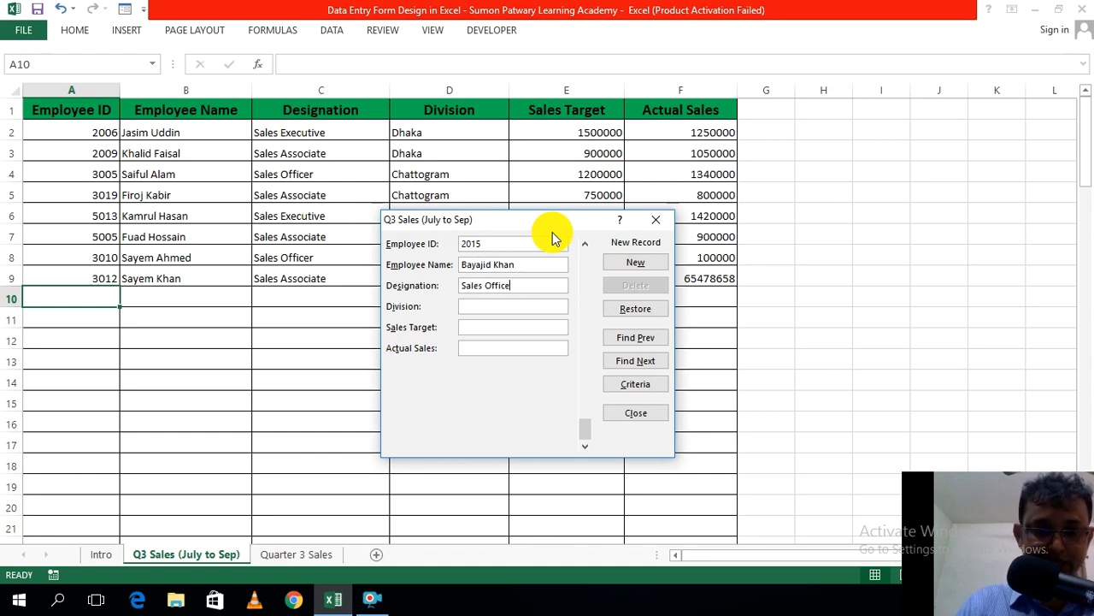
Step: Enter division Khulna, sales target 467867 and actual sales 467578, and save the record to the sheet
text(Khulna)
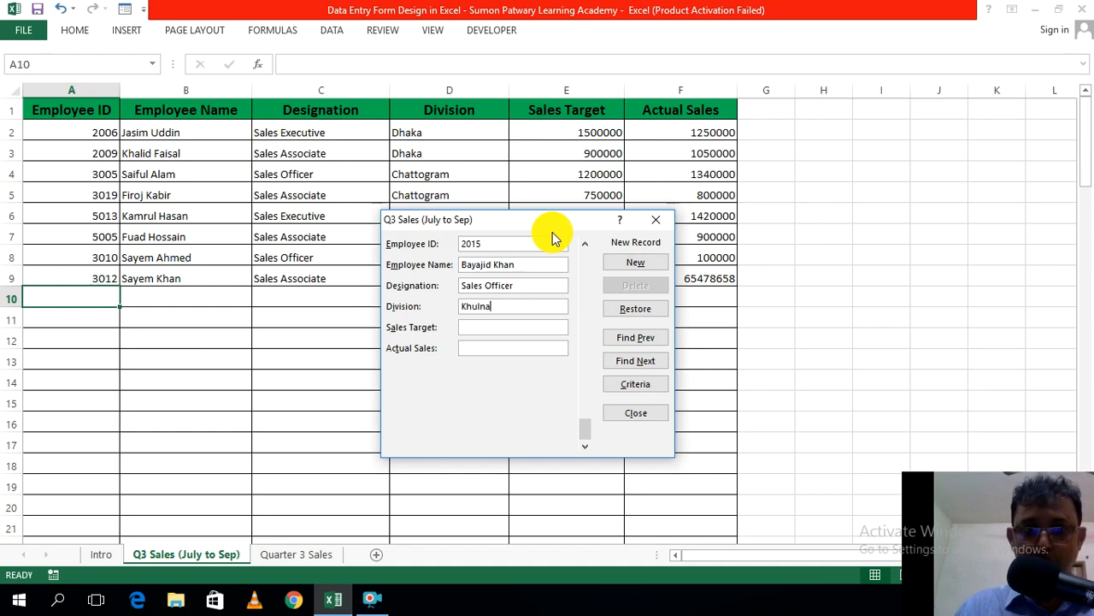
text(467867)
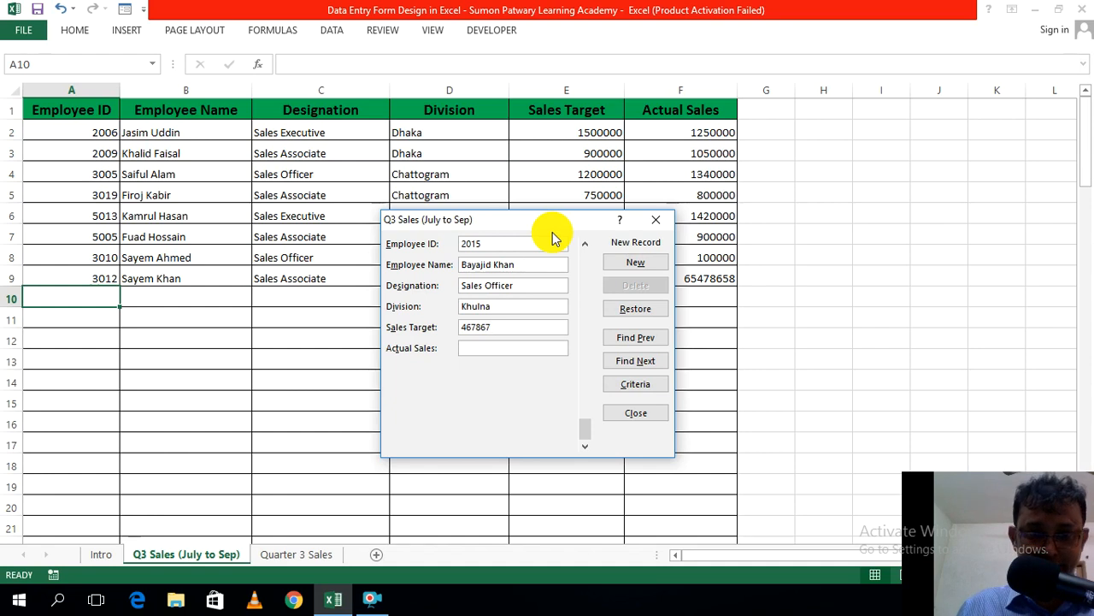
key(Tab)
text(467578)
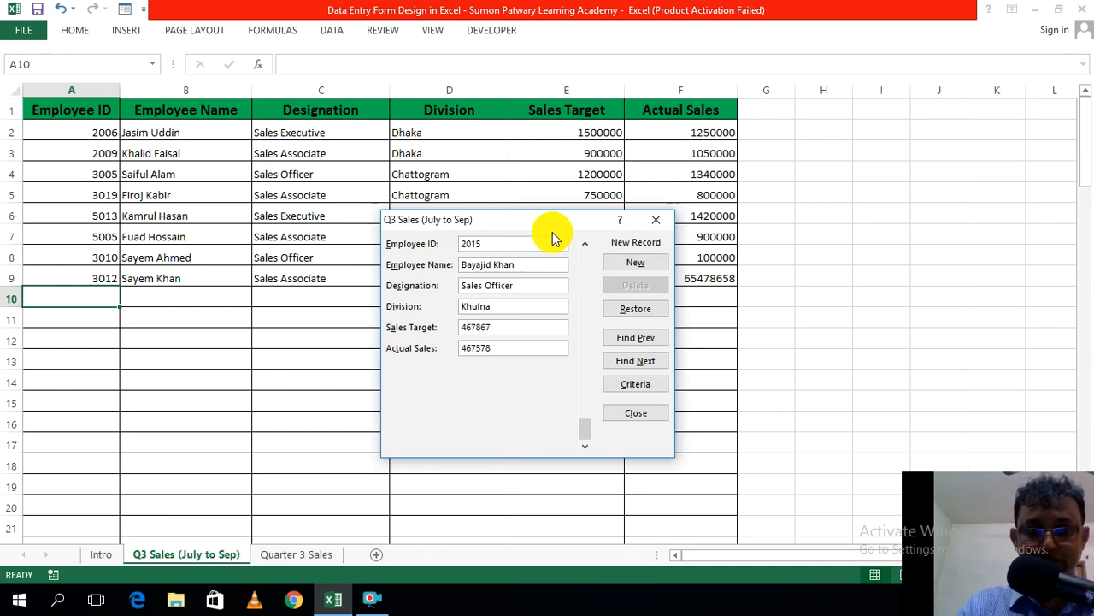
drag(557, 230, 577, 342)
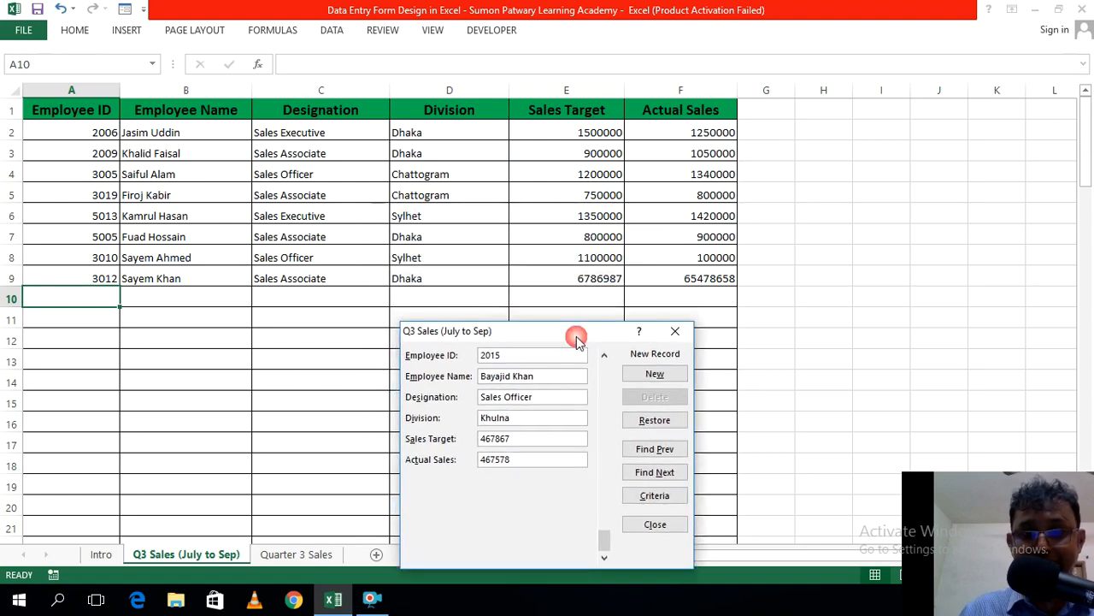
key(Return)
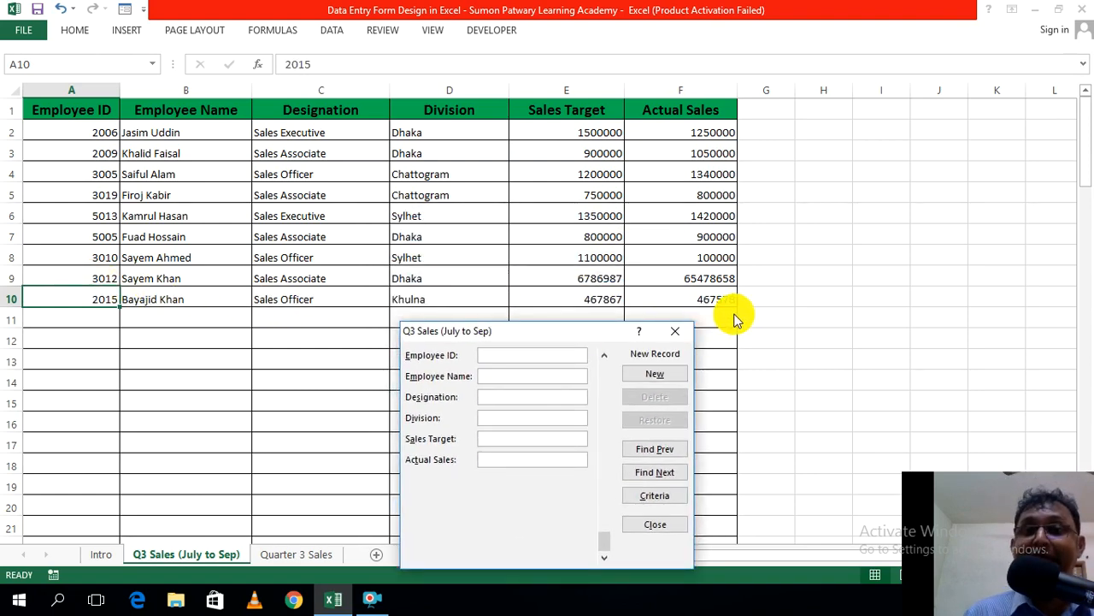
Step: Search the records with the division criterion Dhaka and step backward through the matches to the first one
drag(573, 333, 565, 182)
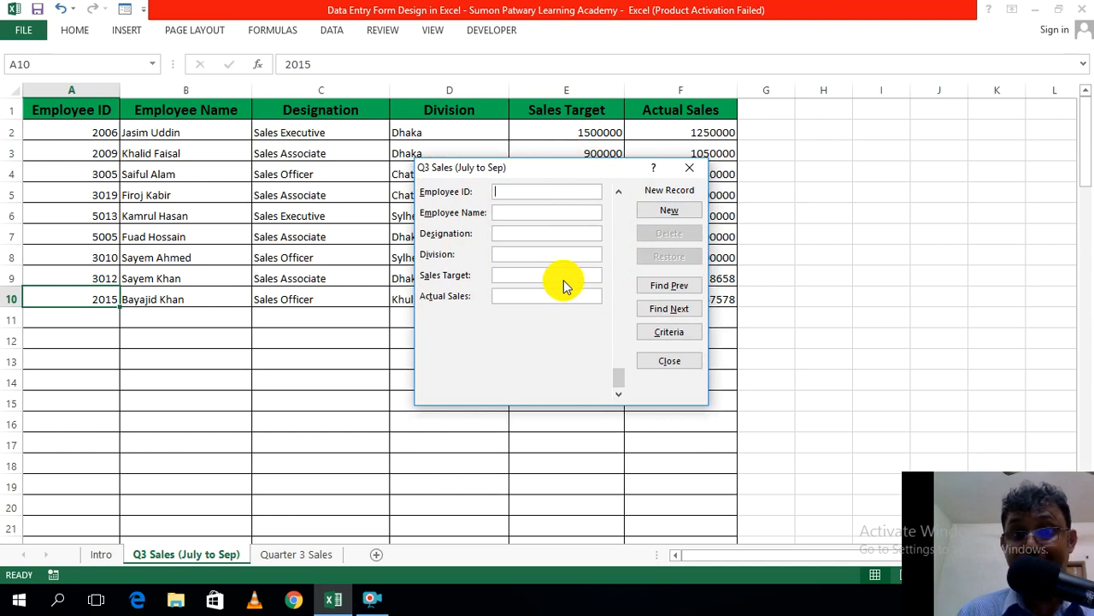
click(677, 339)
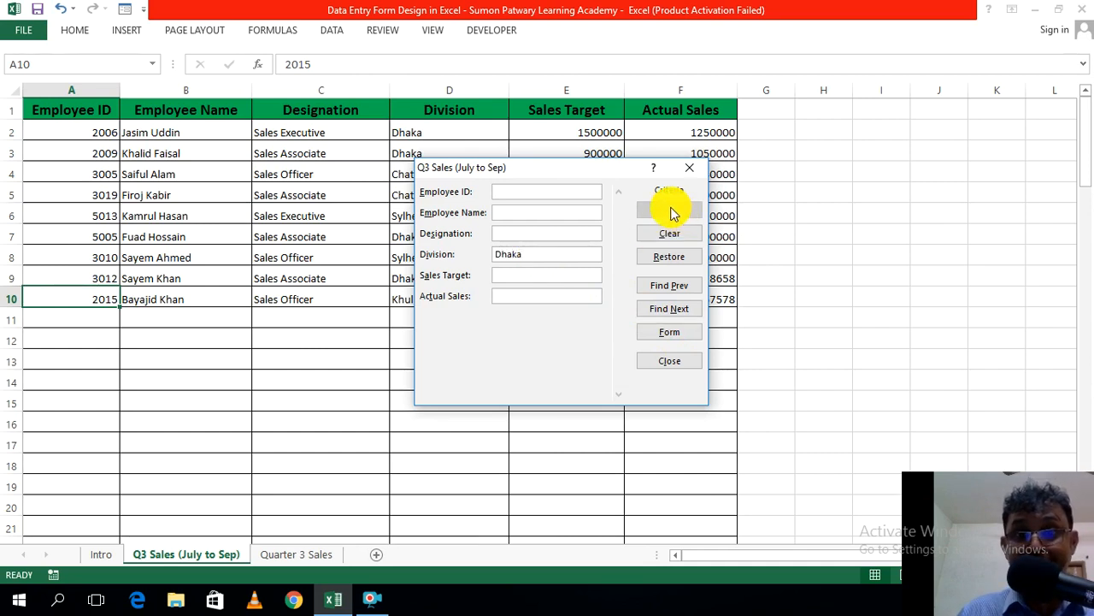
click(673, 290)
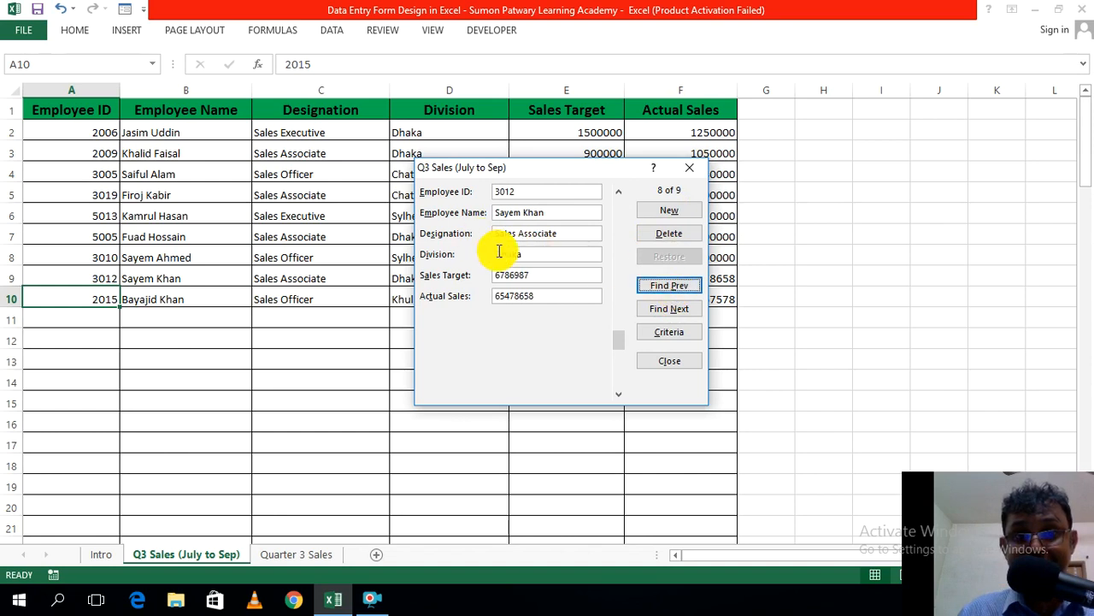
click(668, 288)
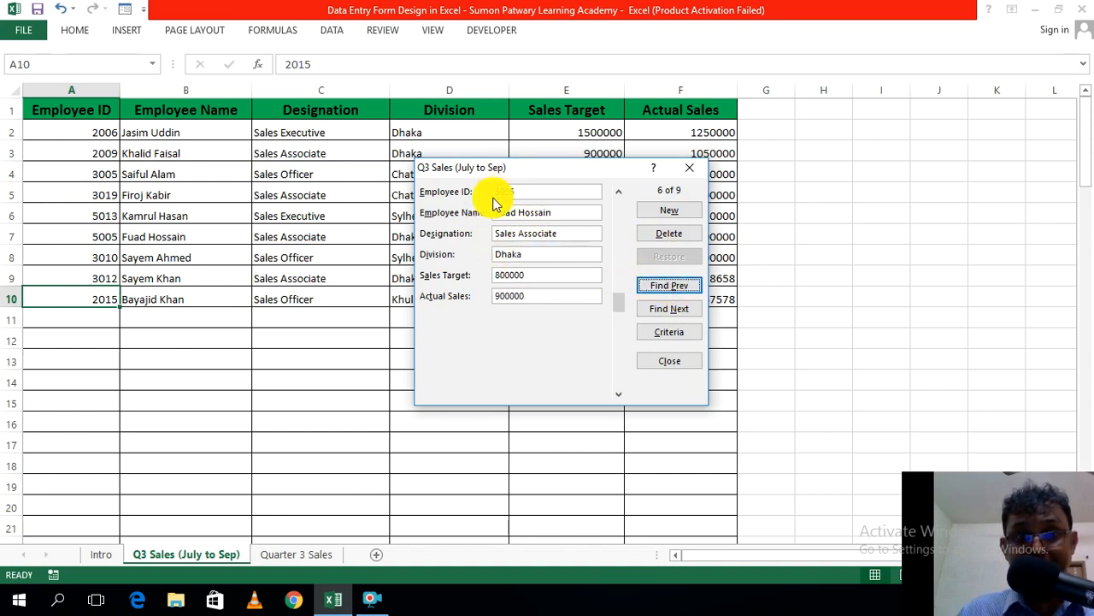
click(660, 287)
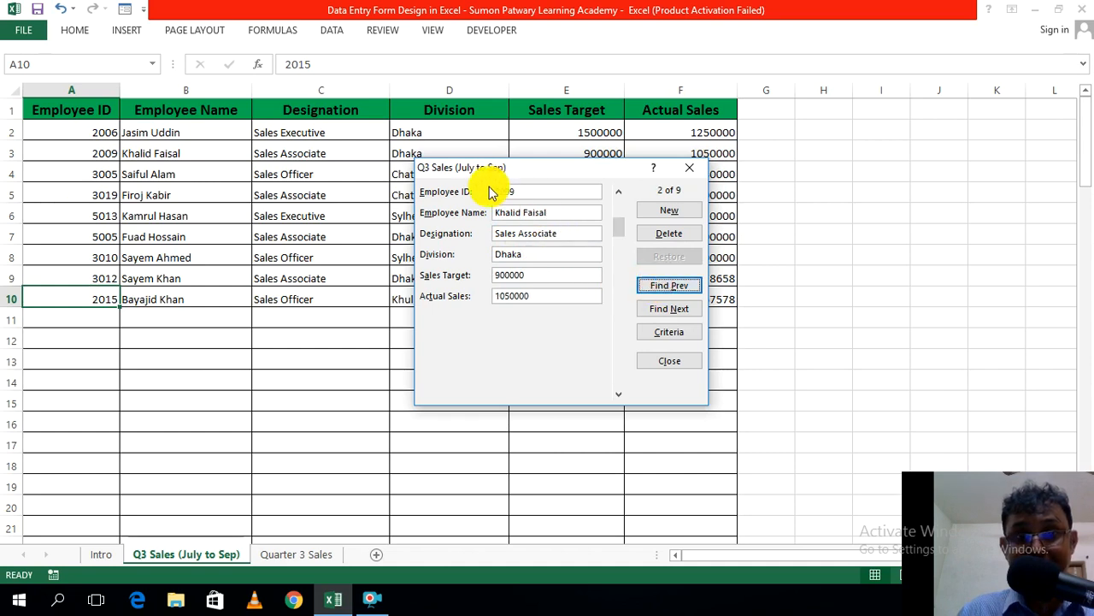
click(658, 288)
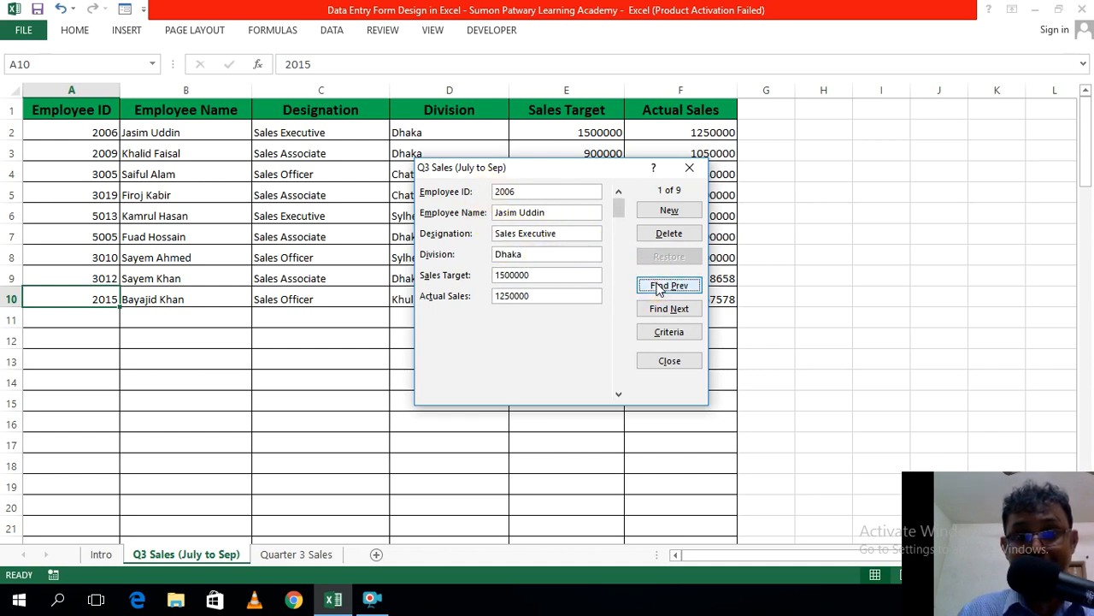
Step: Browse repeatedly forward and backward through the employee records that match the Dhaka criterion
click(666, 309)
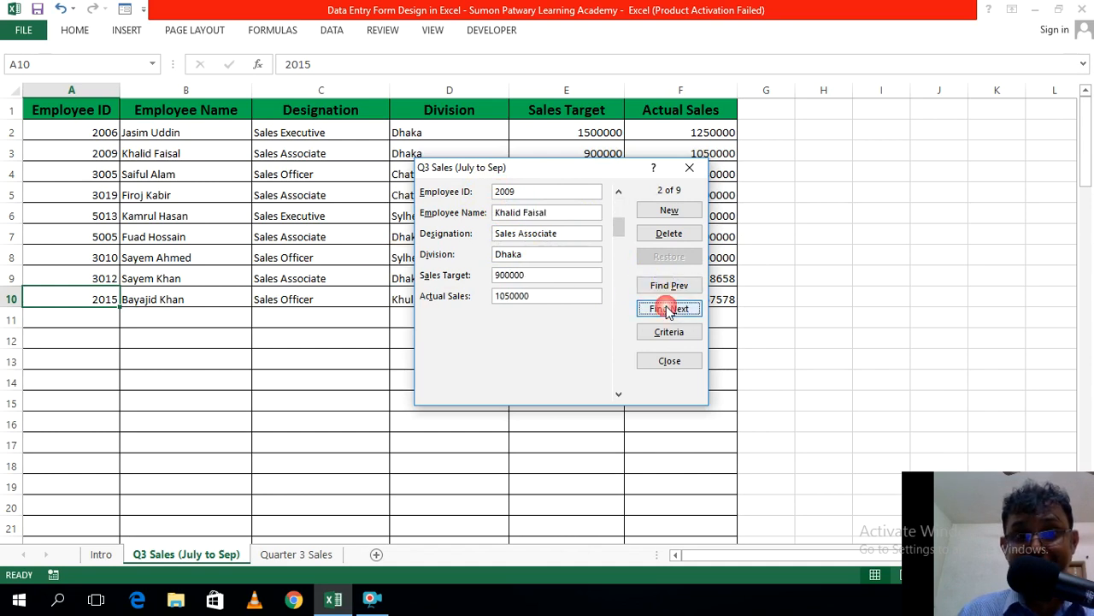
click(666, 308)
click(666, 309)
click(666, 309)
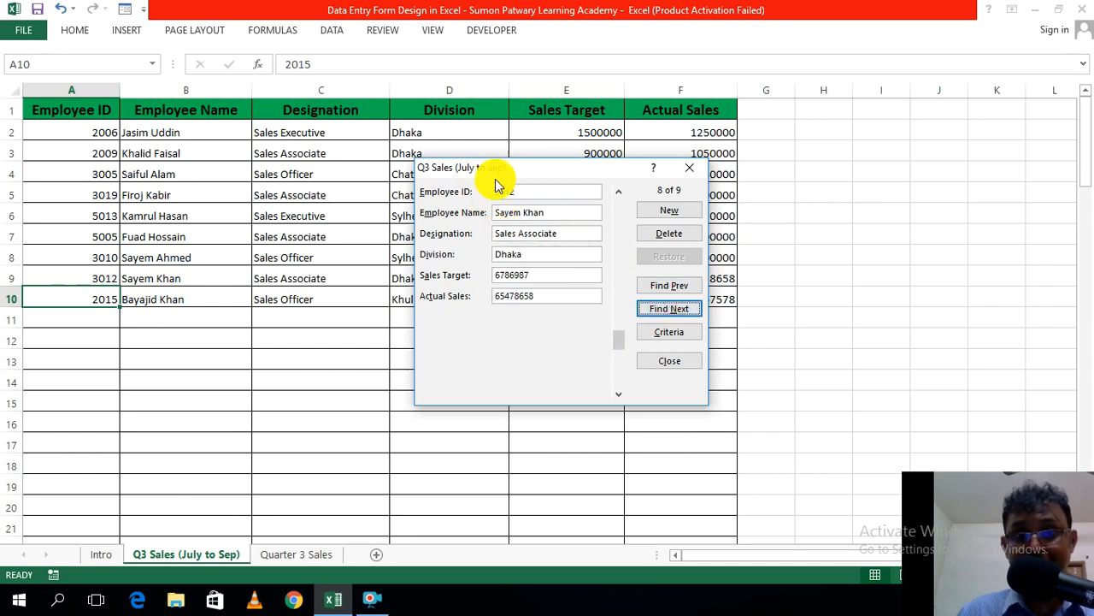
click(686, 291)
click(679, 290)
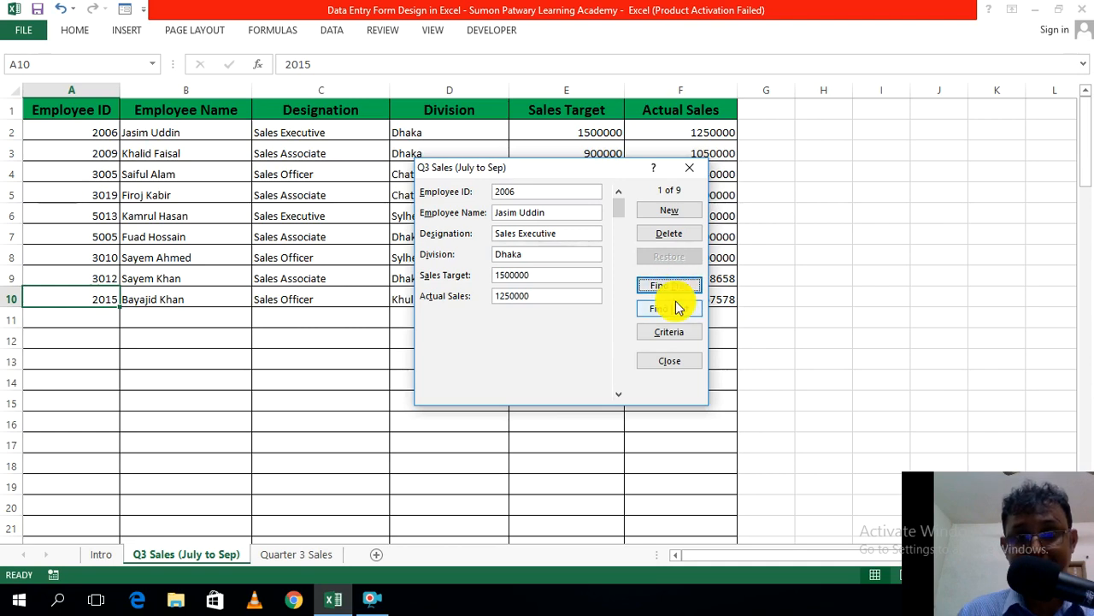
click(670, 314)
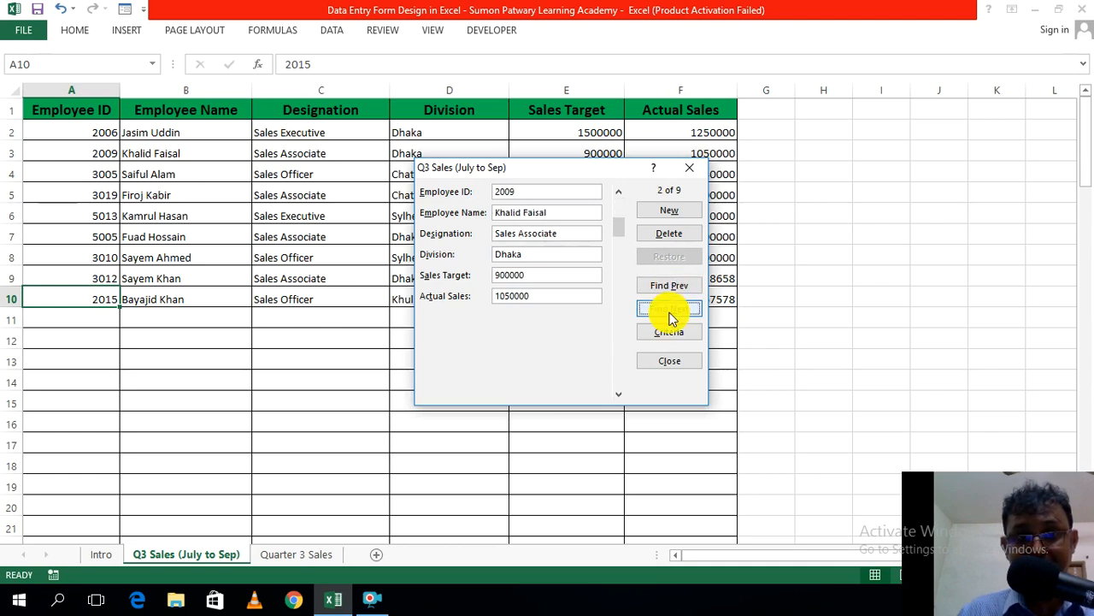
click(671, 309)
click(670, 315)
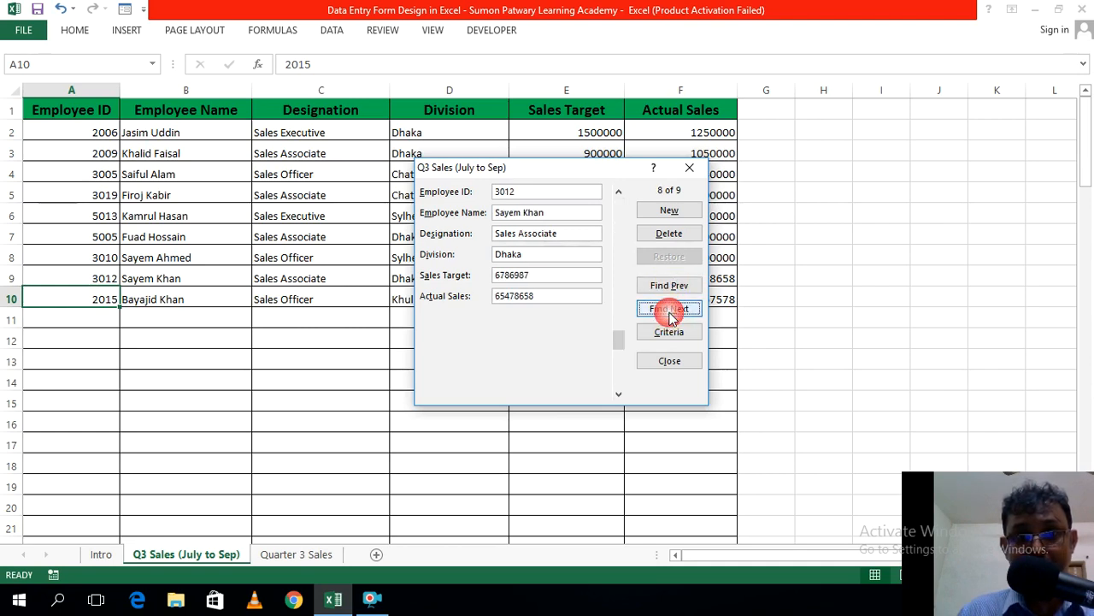
click(683, 289)
click(683, 289)
click(683, 289)
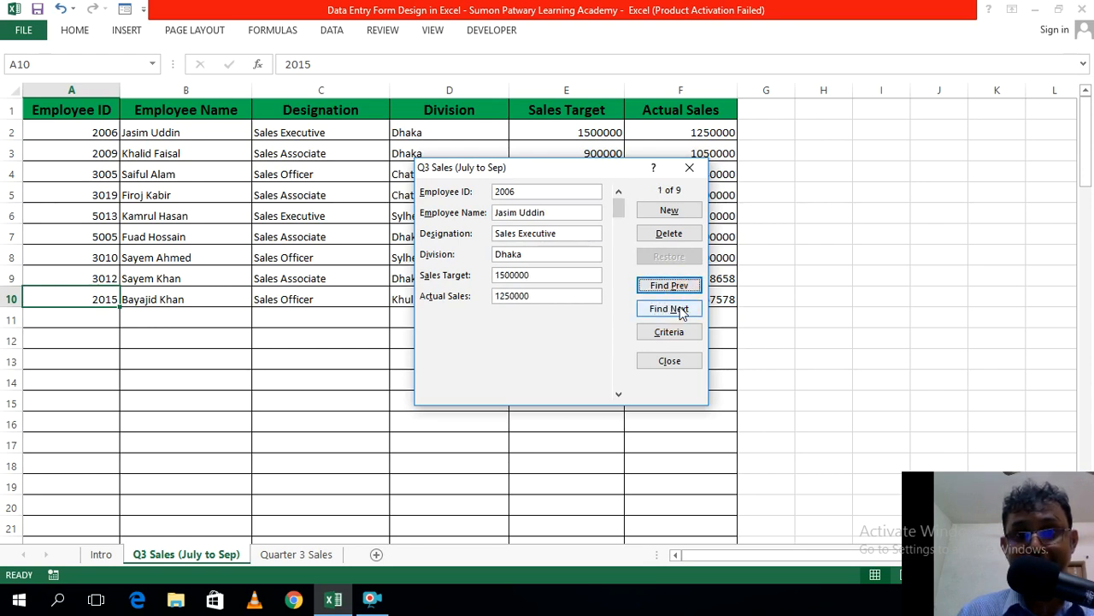
click(670, 308)
click(670, 309)
click(677, 287)
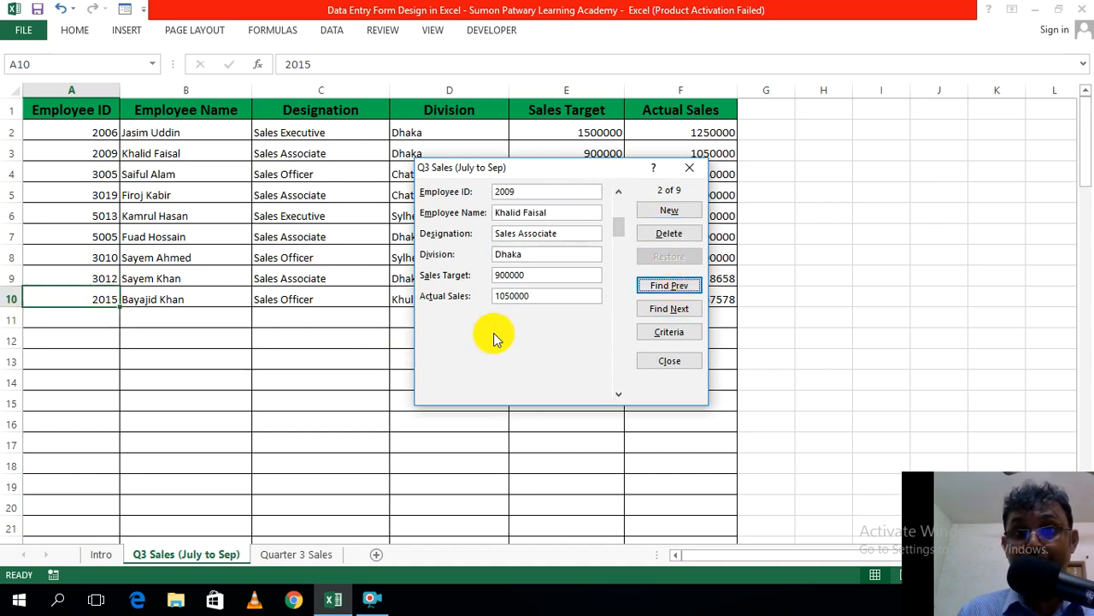
Step: Start another new record and fill in an employee ID and a placeholder employee name
click(668, 211)
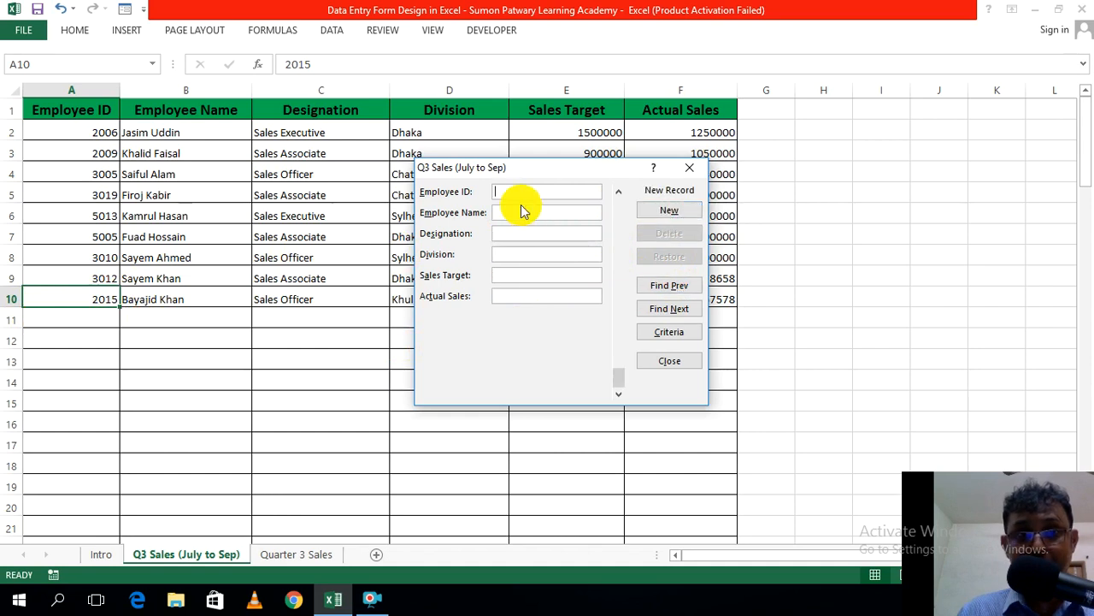
text(36)
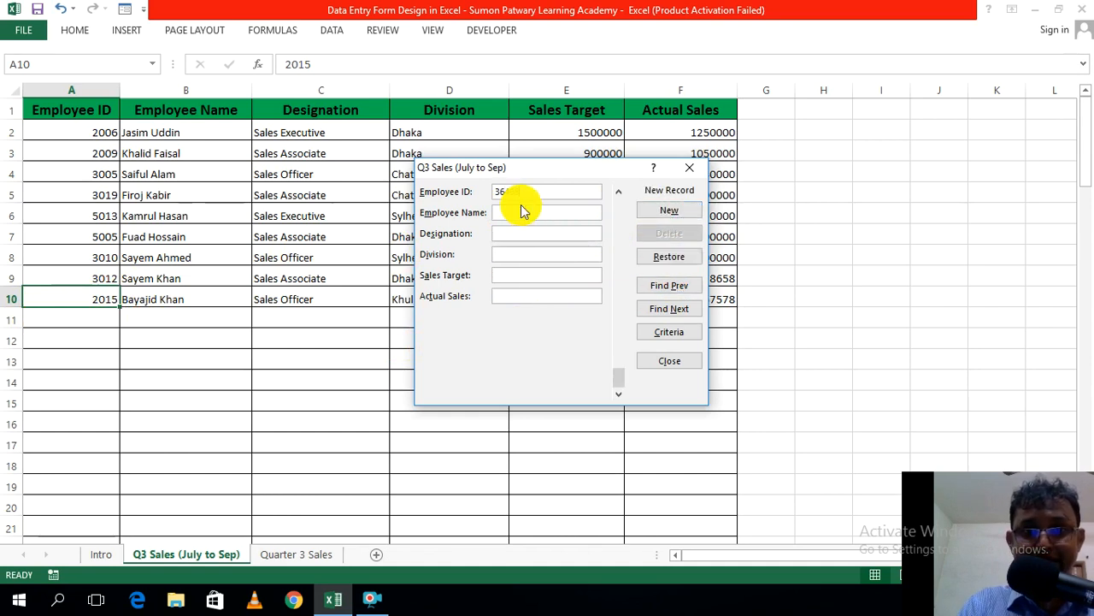
text(465)
click(539, 216)
text(hgftyg)
Step: Complete the new record with designation fhjgbjh, division bchgbjbh, sales target 46765 and actual sales 47658, and save it to the sheet
click(534, 234)
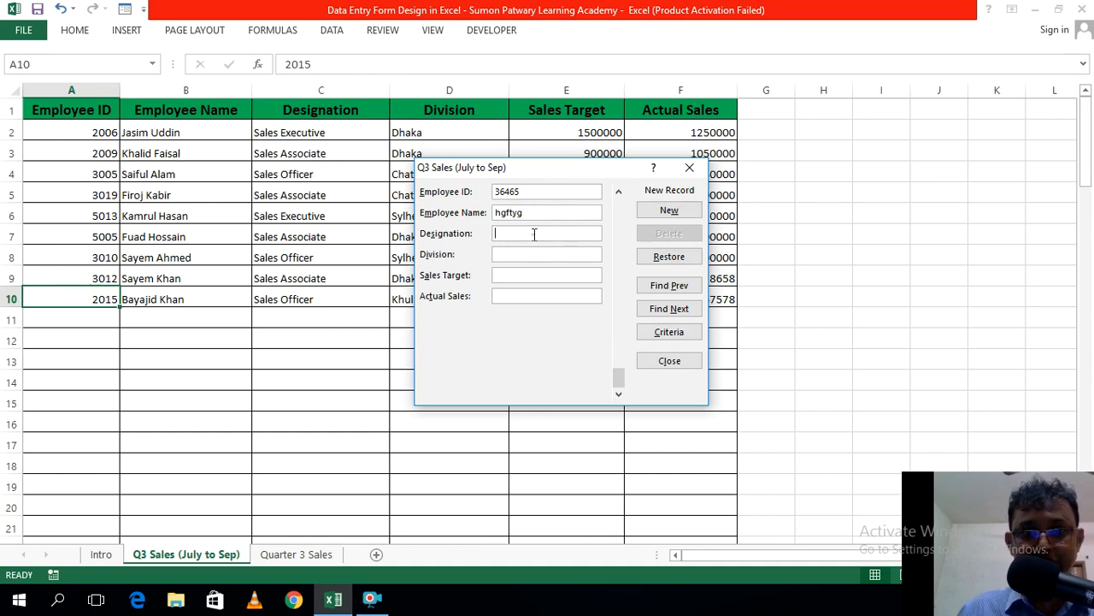
text(fhjgbjh)
click(531, 257)
text(bchgj)
click(527, 272)
text(46765)
click(529, 295)
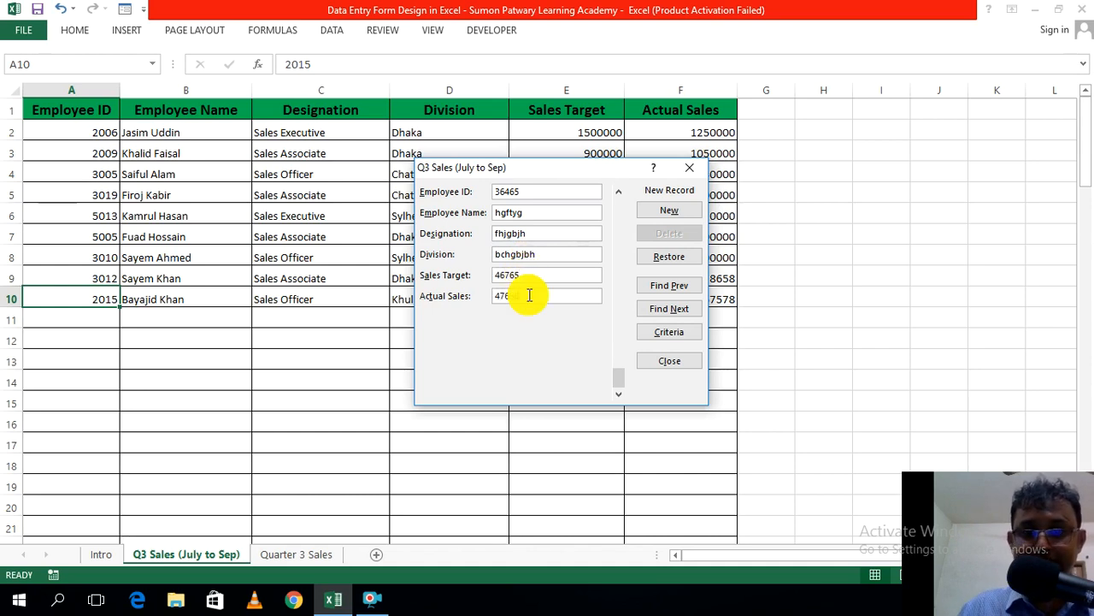
text(47658)
key(Return)
Step: Move the data entry form aside to uncover the sheet rows, and close the form
drag(547, 168, 576, 366)
drag(645, 369, 630, 225)
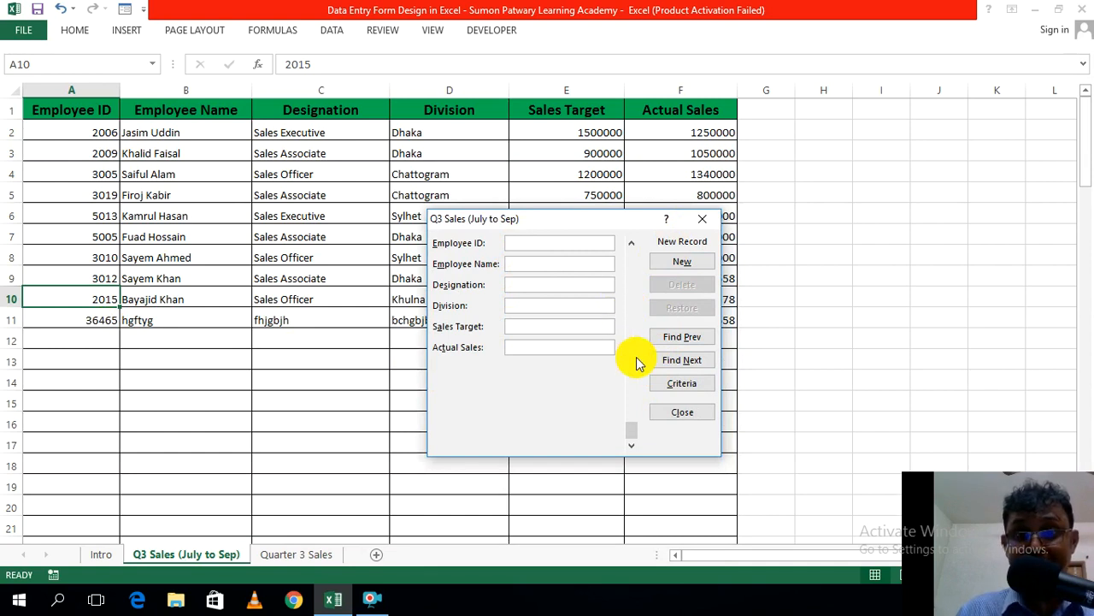
click(684, 415)
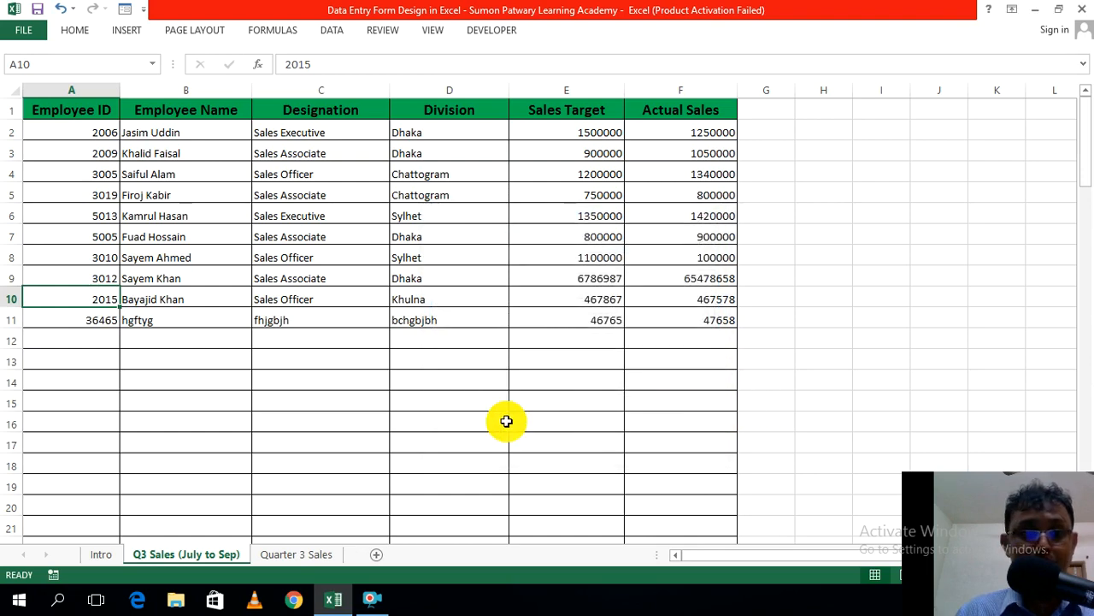
Step: Switch to the Quarter 3 Sales sheet and look over its employee records from the first row to the last
click(299, 556)
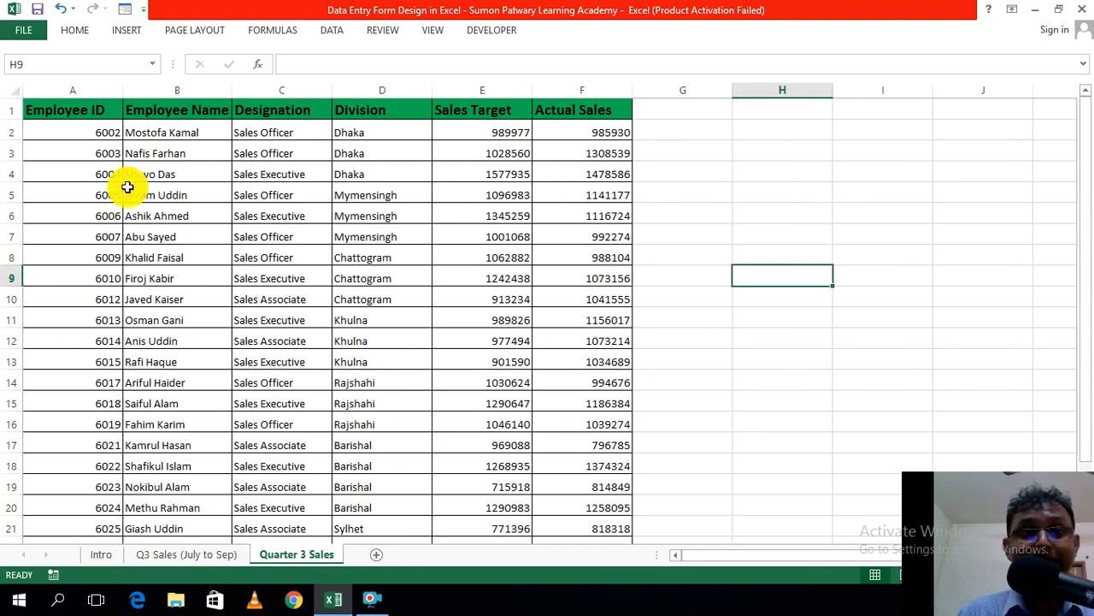
scroll(647, 362, down, 3)
scroll(647, 362, up, 3)
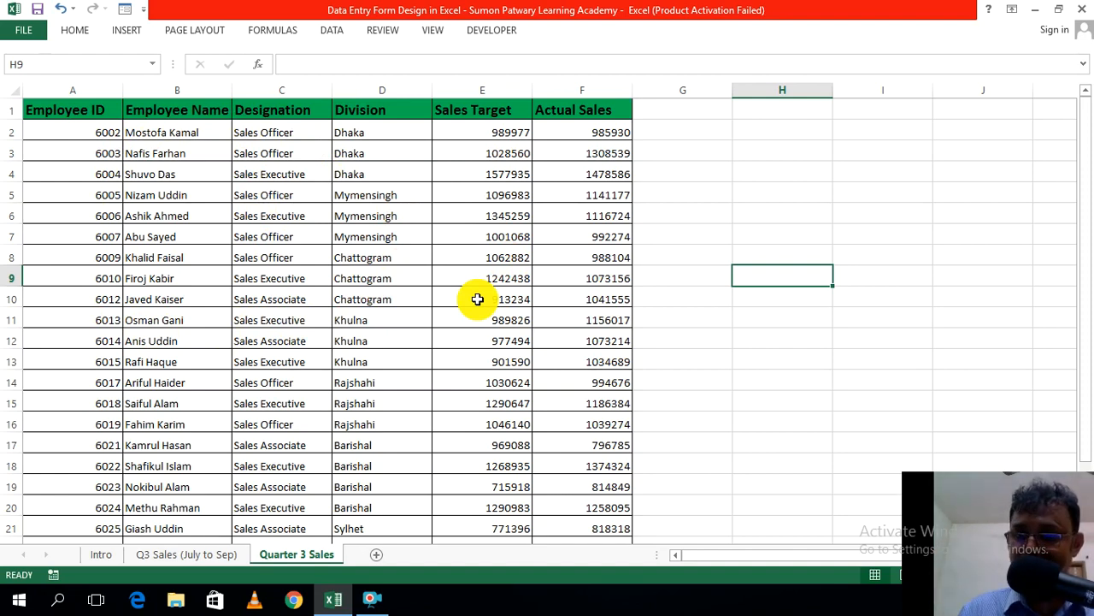
scroll(478, 299, down, 4)
scroll(478, 299, down, 2)
scroll(473, 299, up, 6)
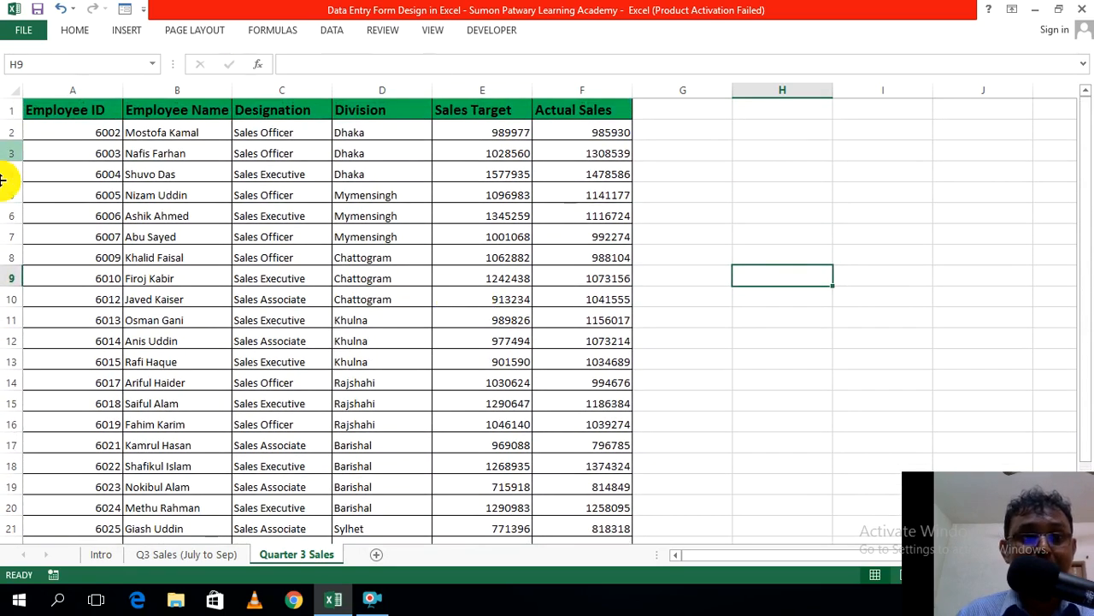
click(281, 249)
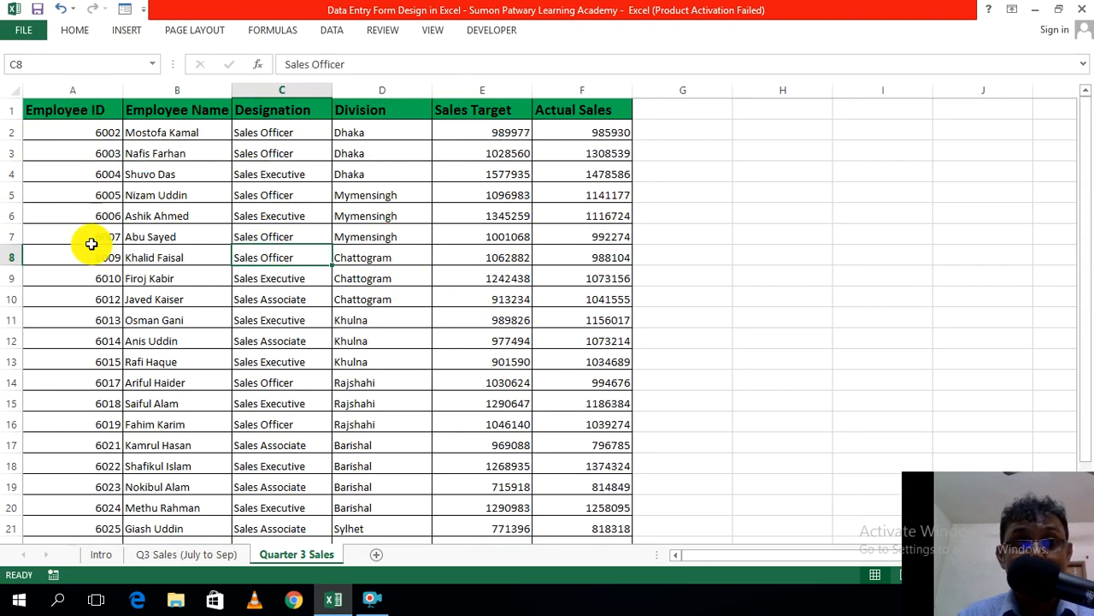
scroll(219, 371, down, 3)
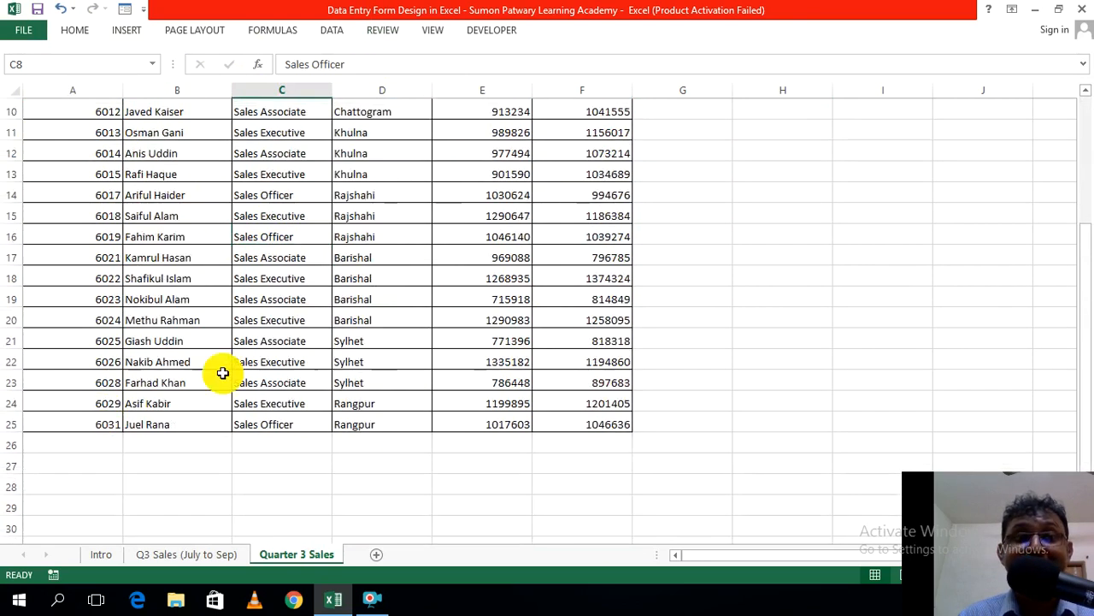
scroll(435, 457, up, 3)
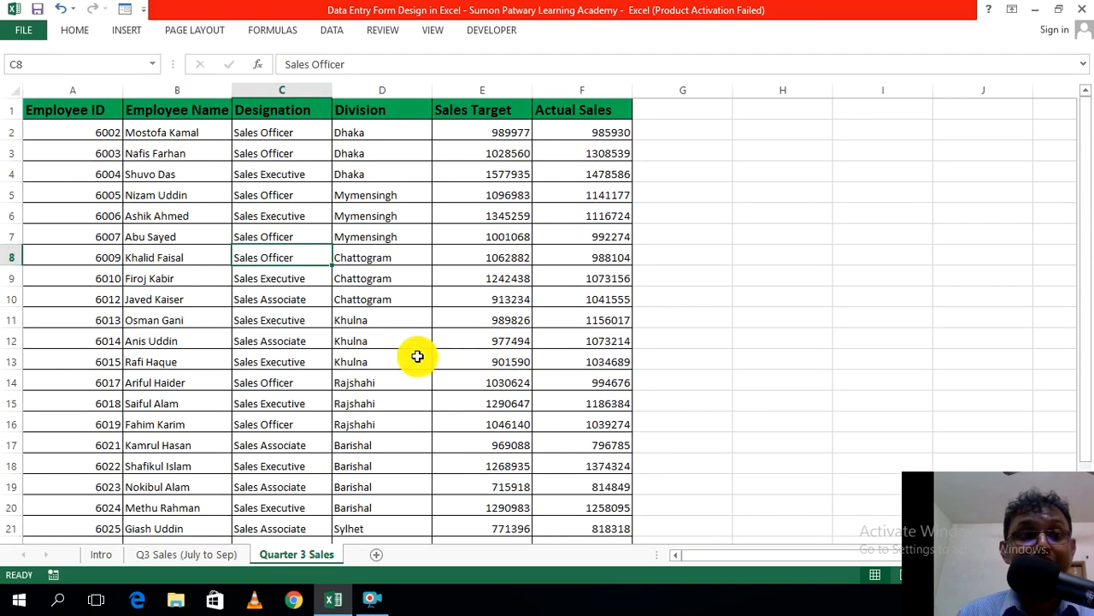
click(392, 338)
click(262, 281)
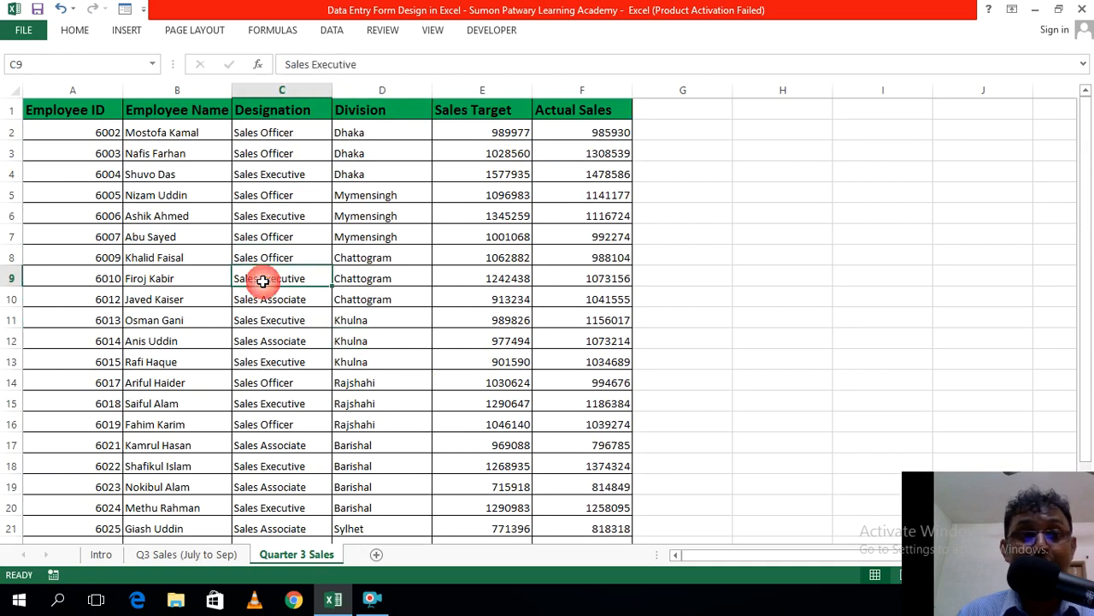
Step: Try to open the data entry form with empty cell J11 outside the table selected, and dismiss the message
click(802, 339)
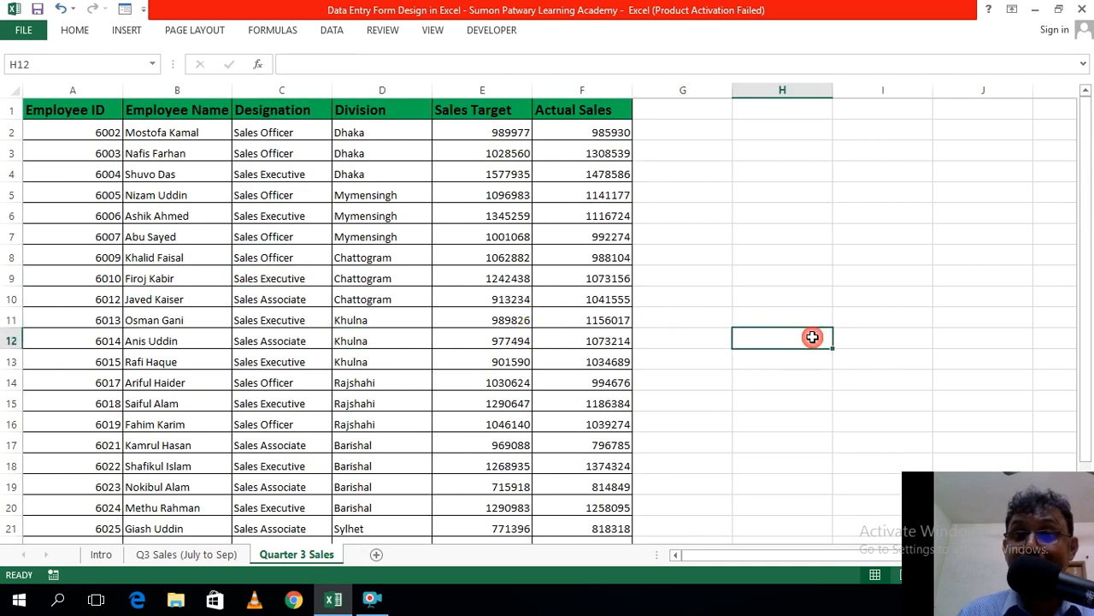
click(938, 320)
click(130, 10)
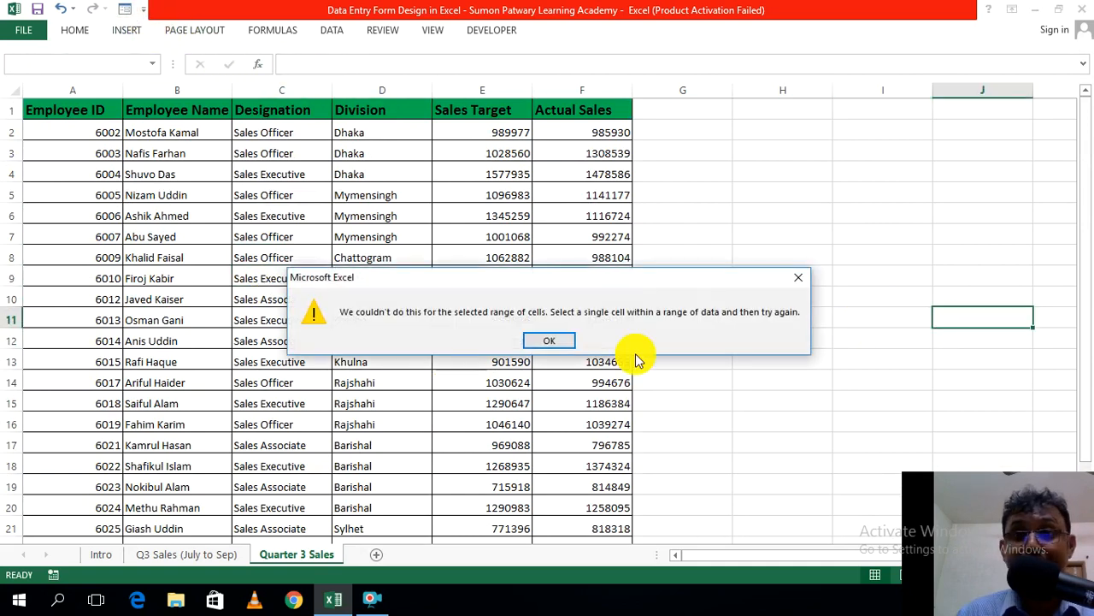
click(800, 286)
click(813, 362)
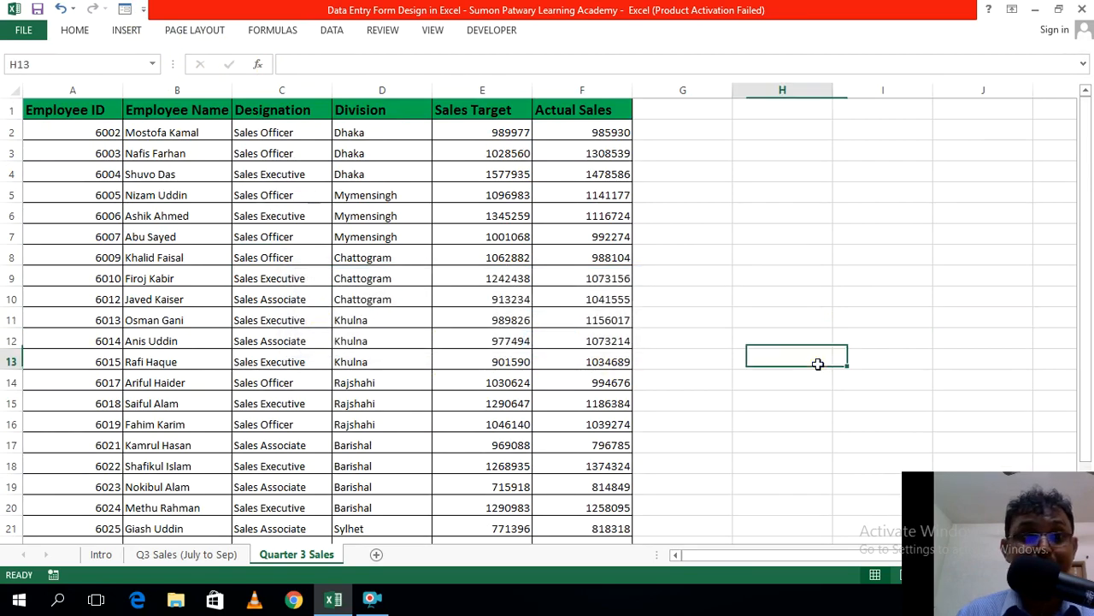
Step: Examine the full extent of the employee table on the Quarter 3 Sales sheet
scroll(479, 359, down, 3)
scroll(453, 318, up, 3)
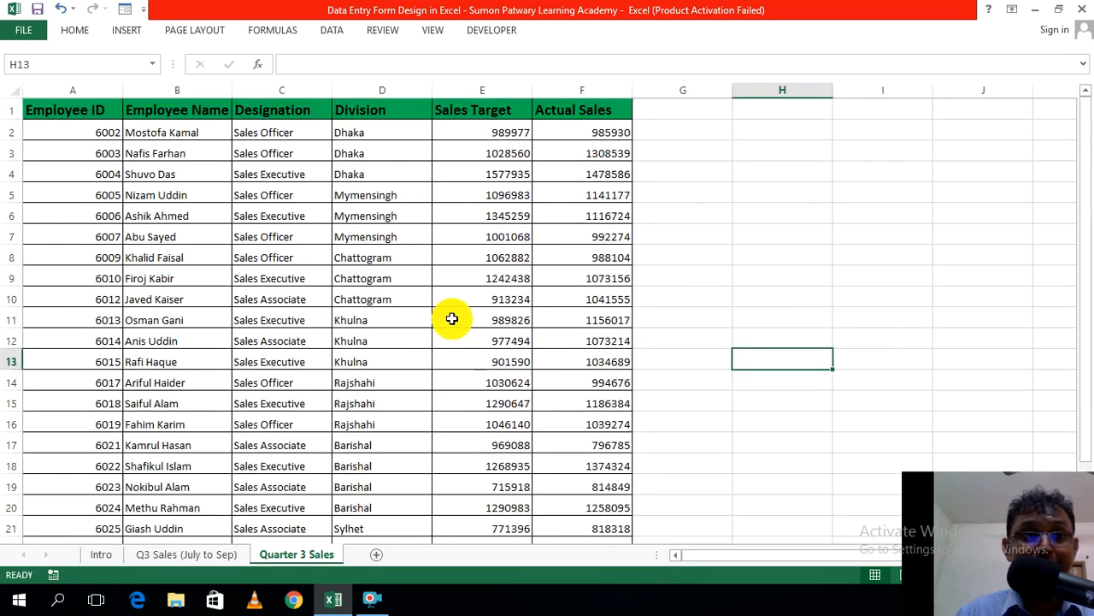
scroll(497, 281, down, 3)
scroll(454, 251, up, 3)
scroll(454, 252, down, 3)
scroll(454, 254, up, 3)
scroll(393, 300, down, 4)
scroll(391, 305, up, 4)
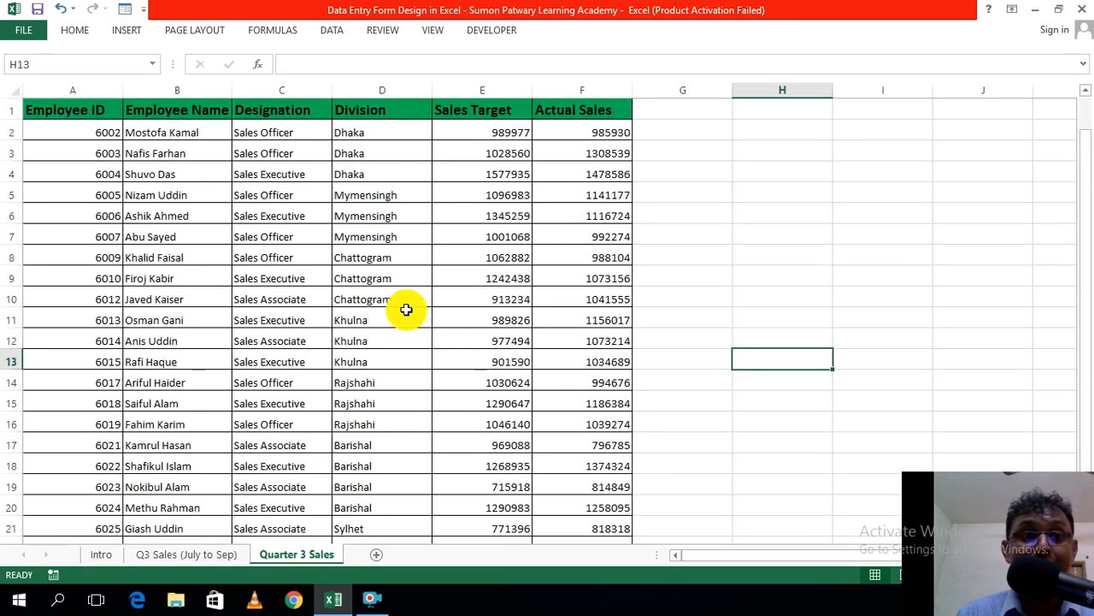
Step: Open the data entry form from cell C9 inside the table and compare its record count with the sheet's rows
click(300, 279)
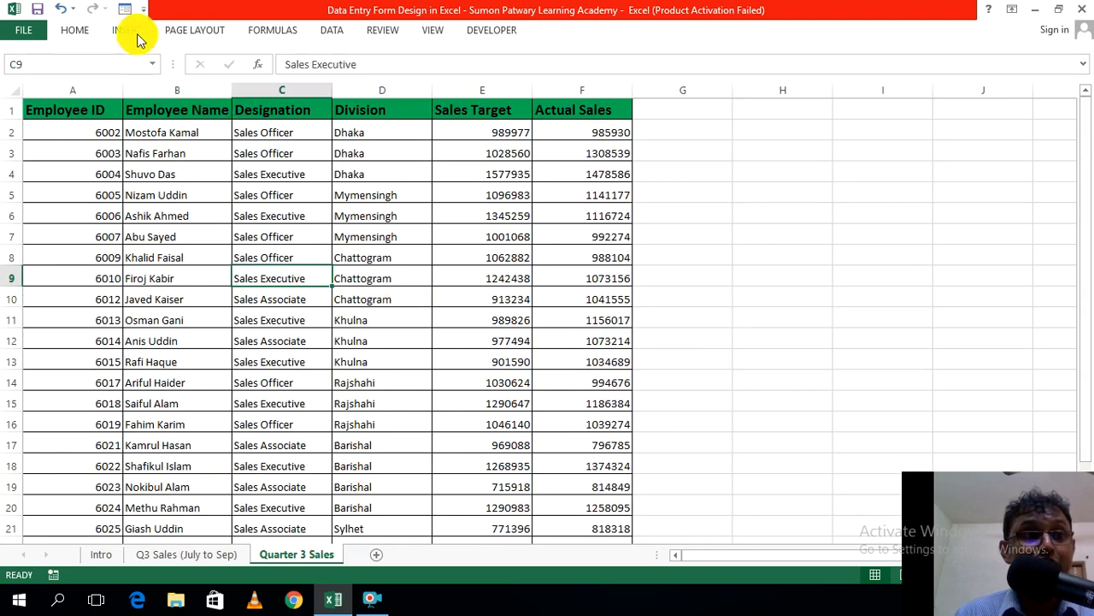
click(125, 11)
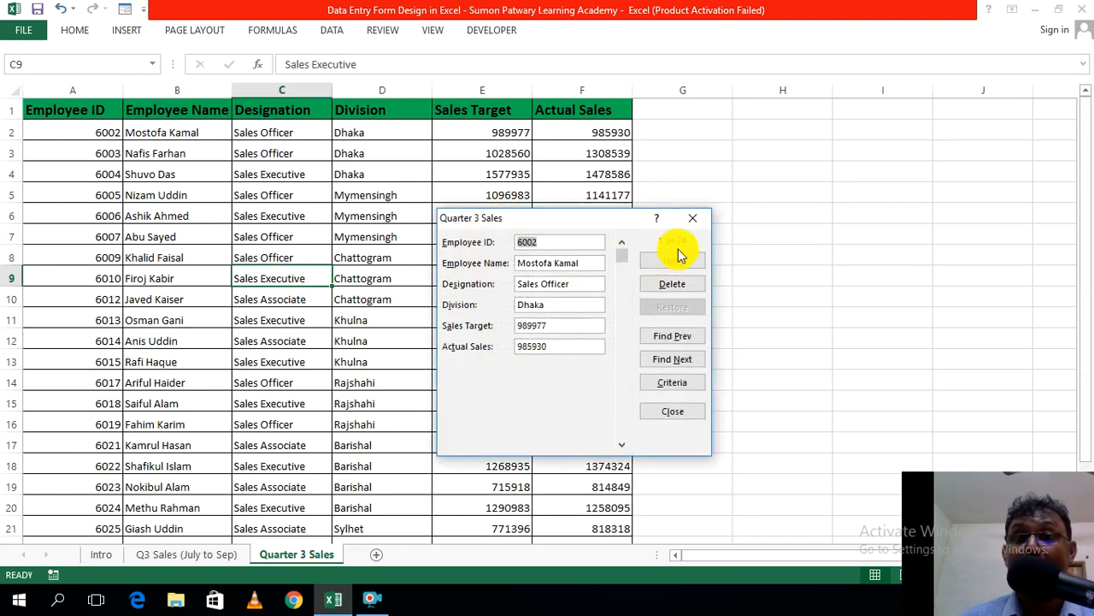
scroll(167, 291, down, 2)
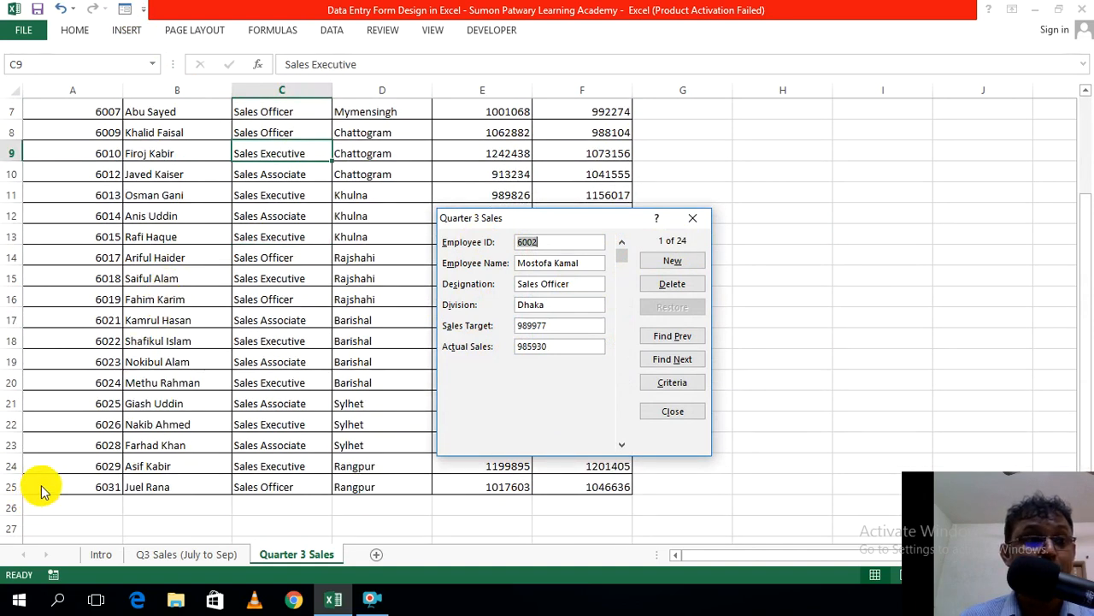
scroll(43, 490, up, 2)
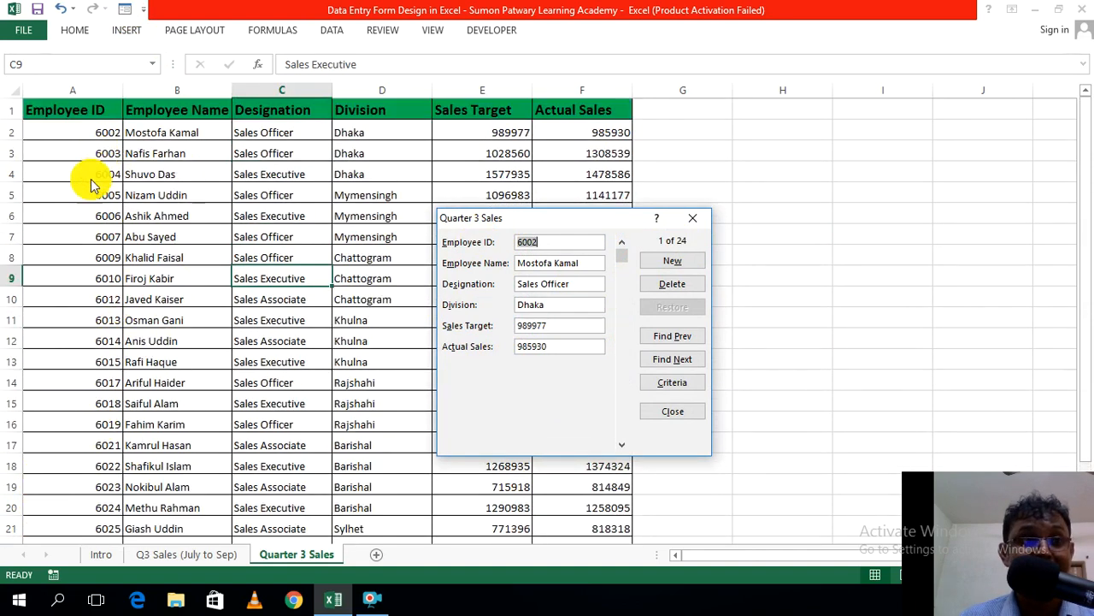
scroll(101, 180, down, 2)
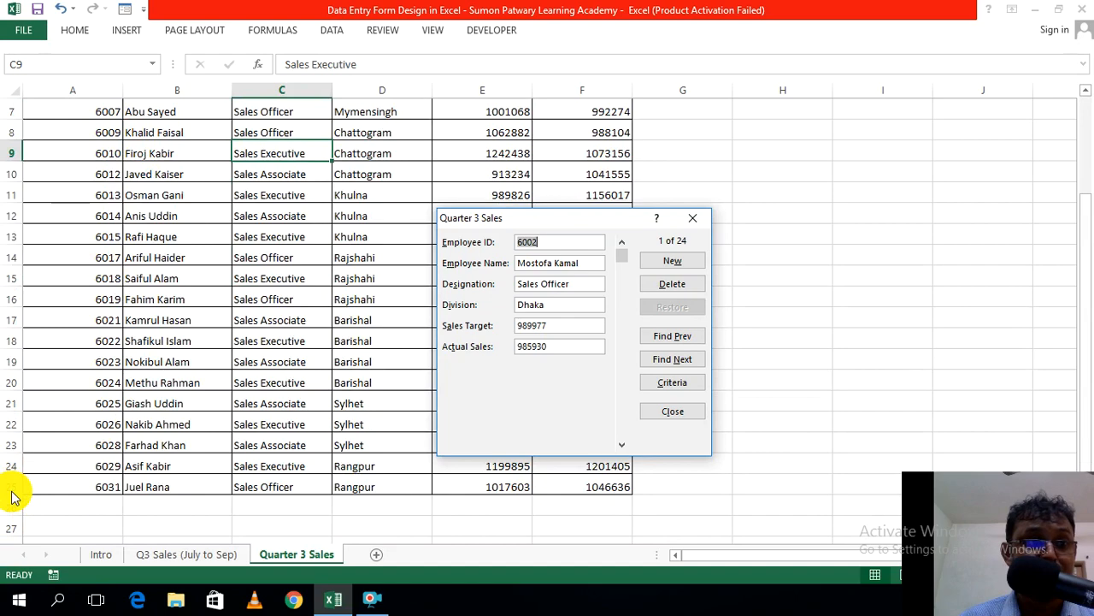
scroll(12, 496, up, 2)
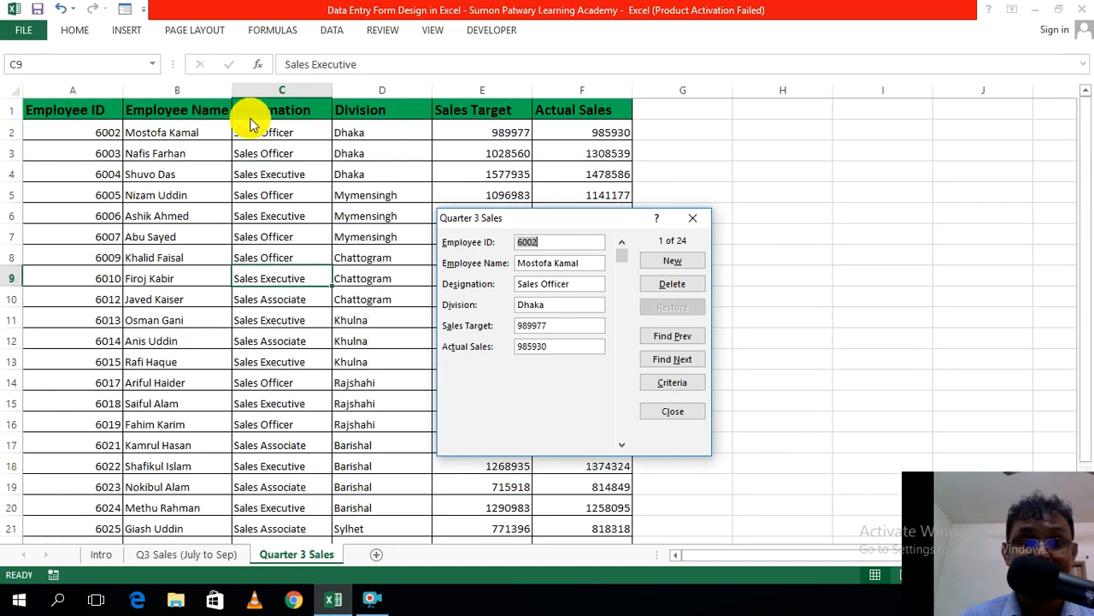
scroll(68, 171, down, 3)
scroll(86, 350, up, 3)
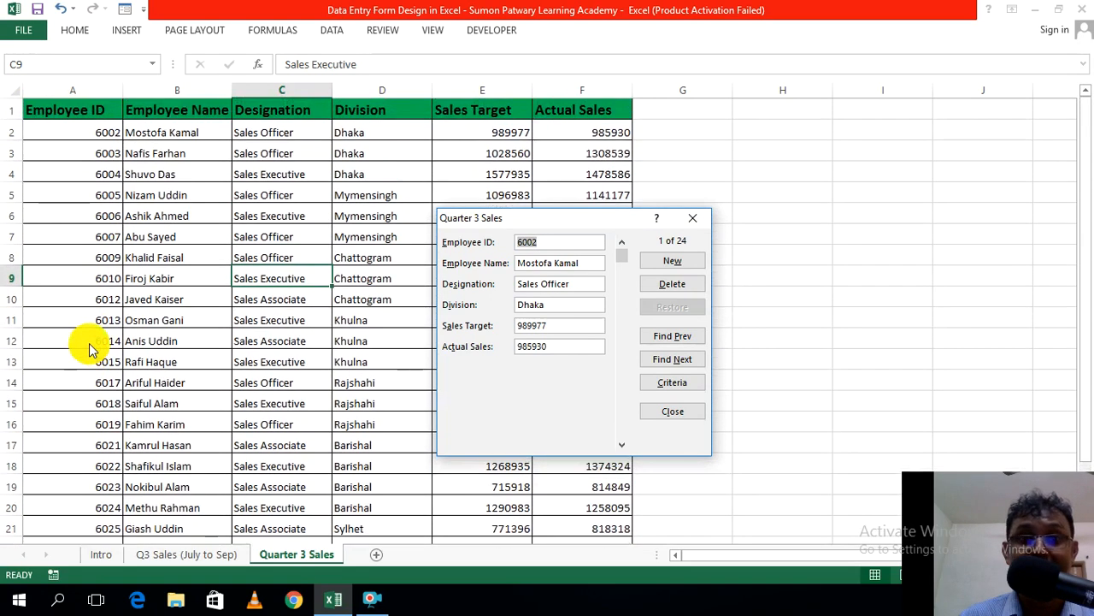
Step: Reposition the form, browse through the first few employee records, return to the first one, and close the form
drag(615, 218, 550, 178)
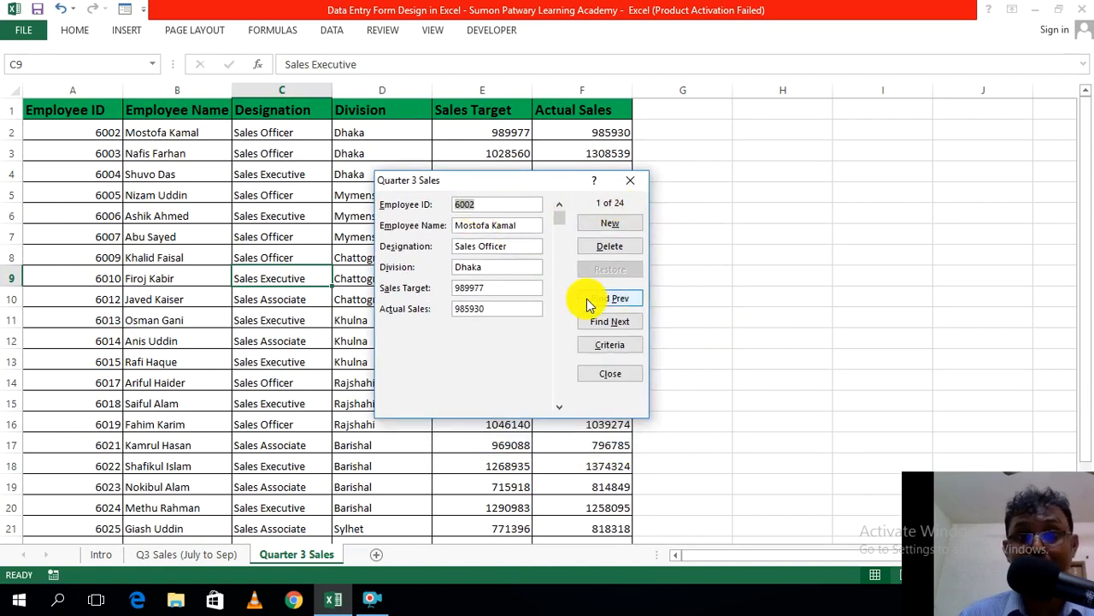
click(623, 322)
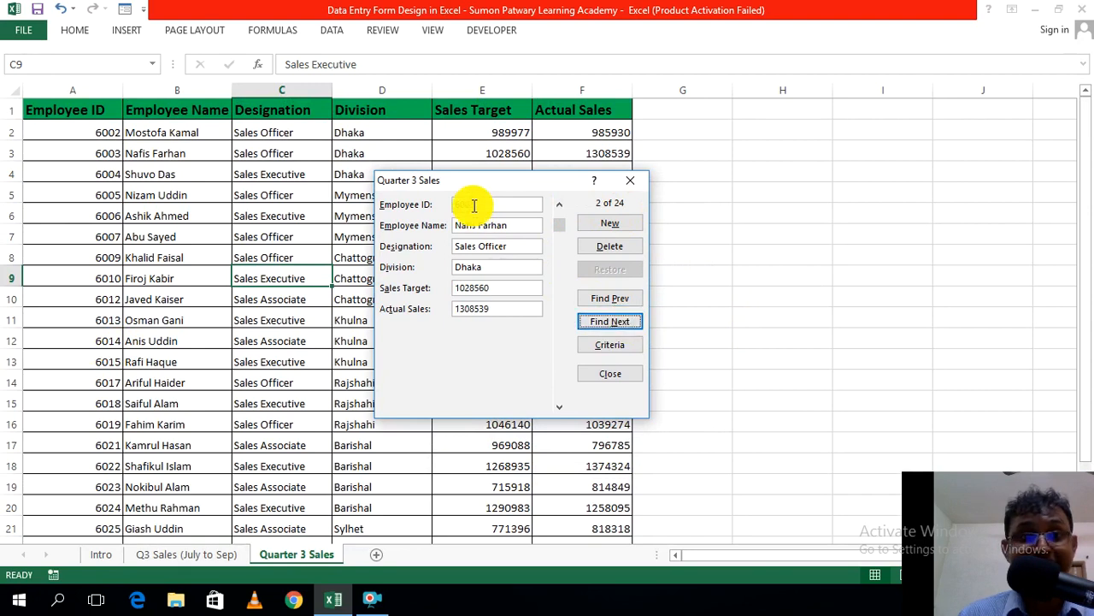
click(606, 321)
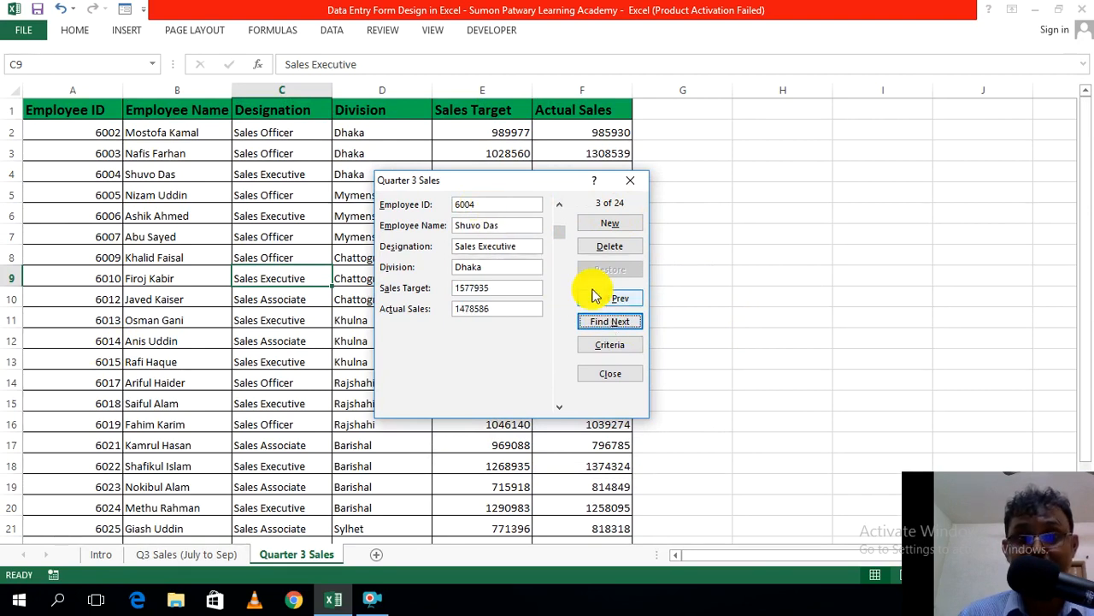
click(610, 322)
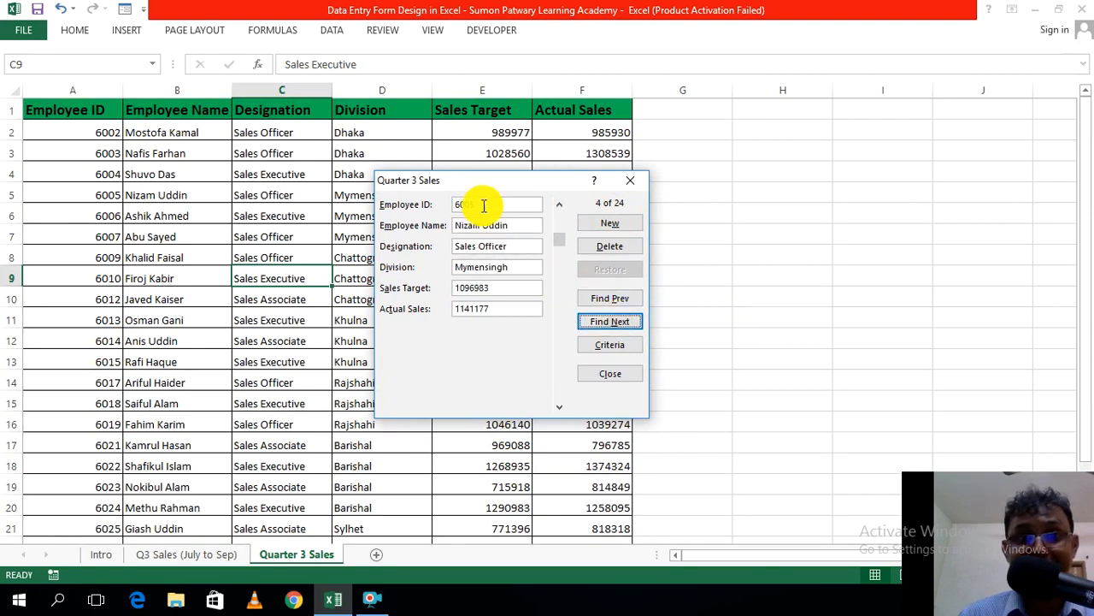
click(602, 303)
click(609, 327)
click(610, 323)
click(610, 323)
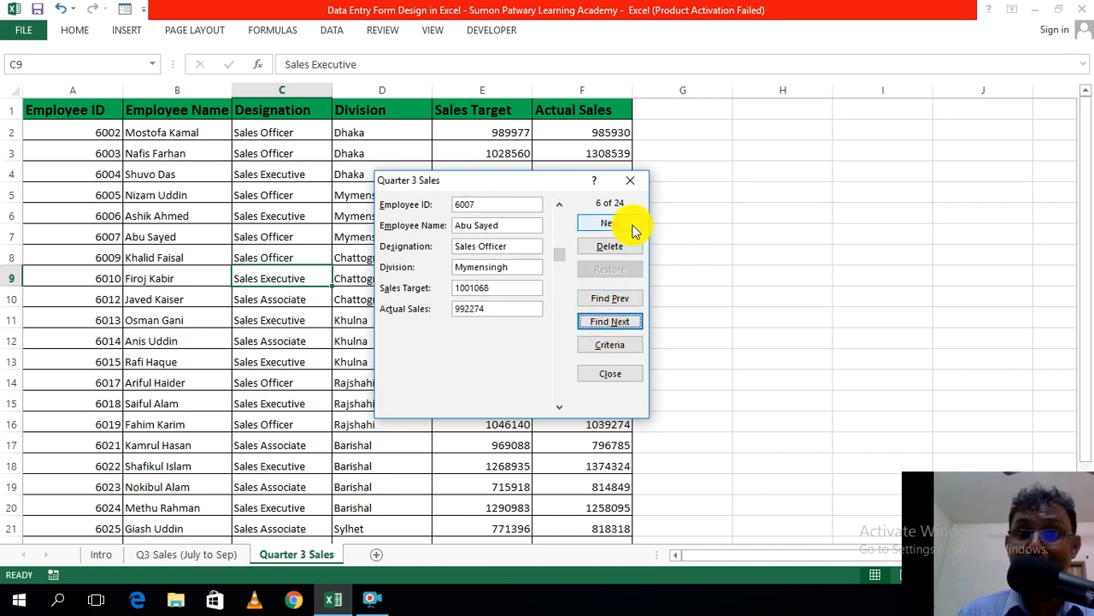
click(560, 215)
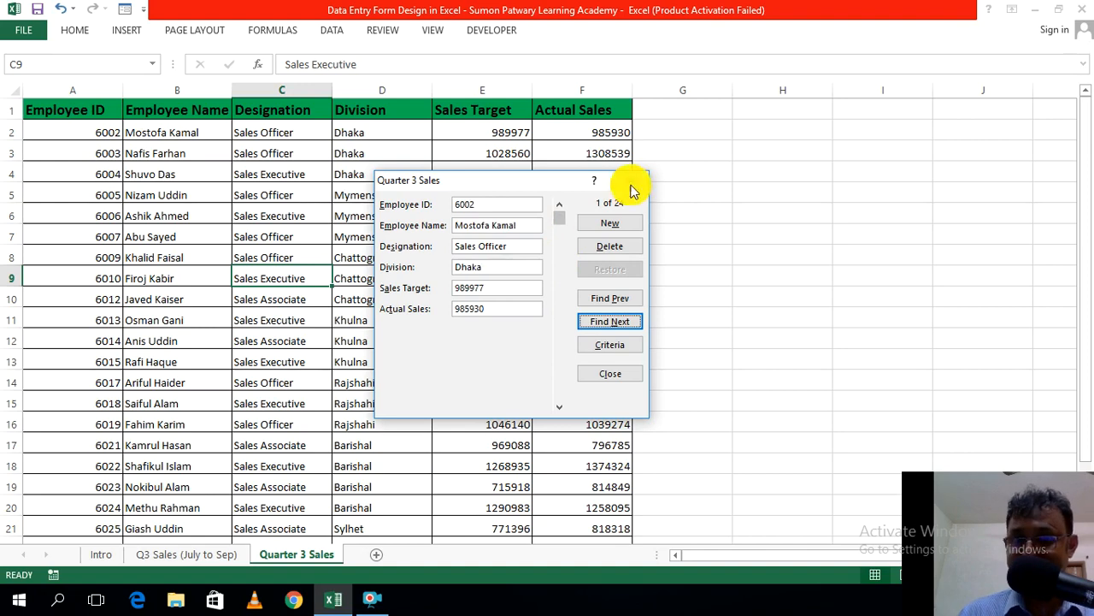
click(634, 183)
Step: Open the data entry form from the first empty cell below the employee table, A26
scroll(757, 286, down, 6)
scroll(758, 286, up, 2)
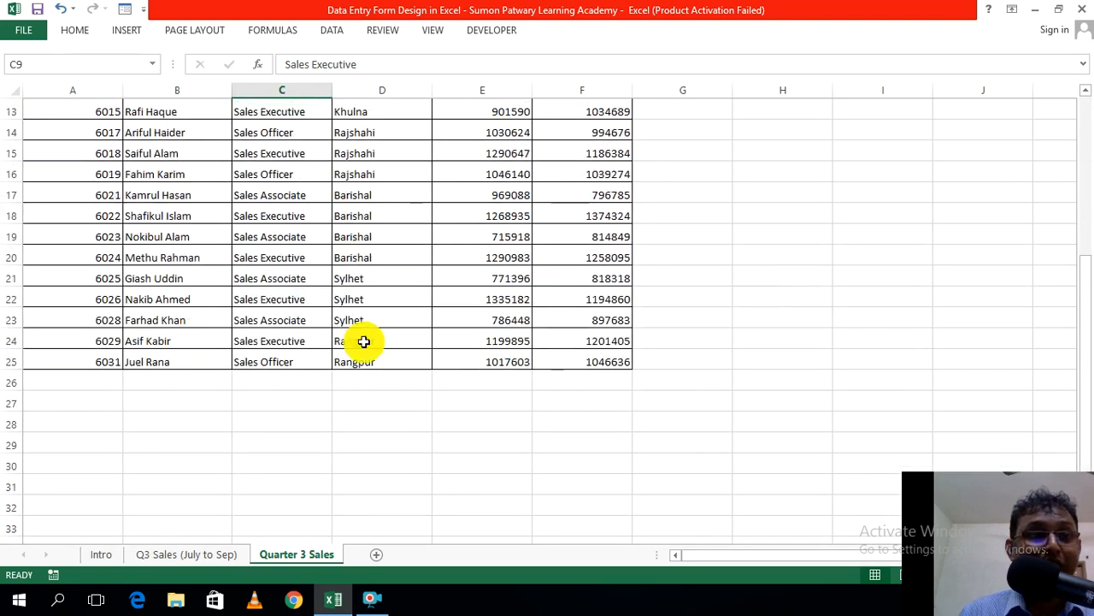
click(92, 378)
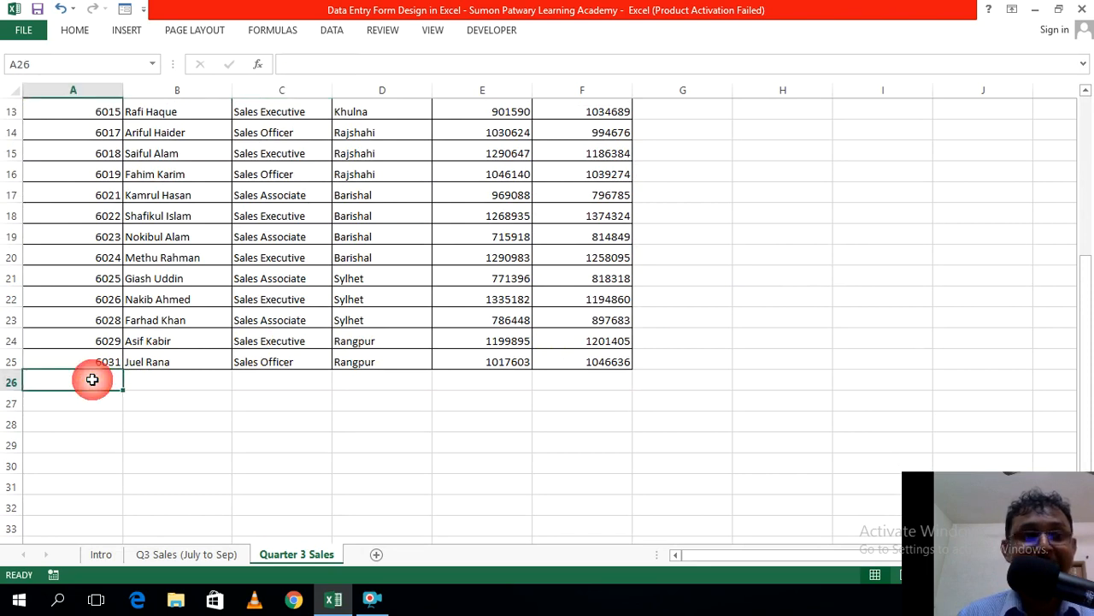
click(273, 405)
click(98, 382)
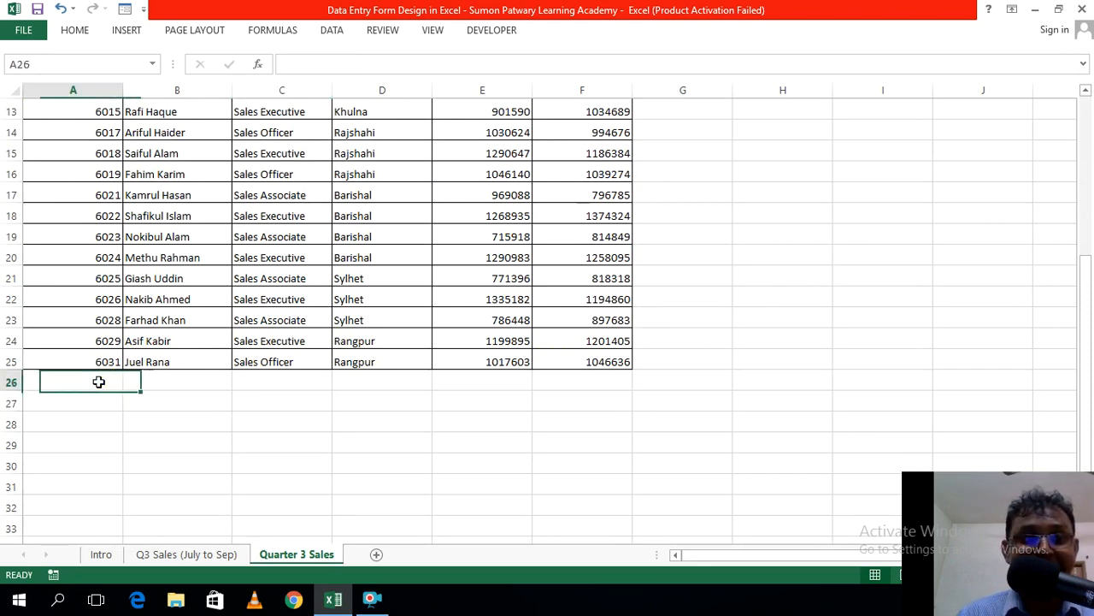
click(125, 8)
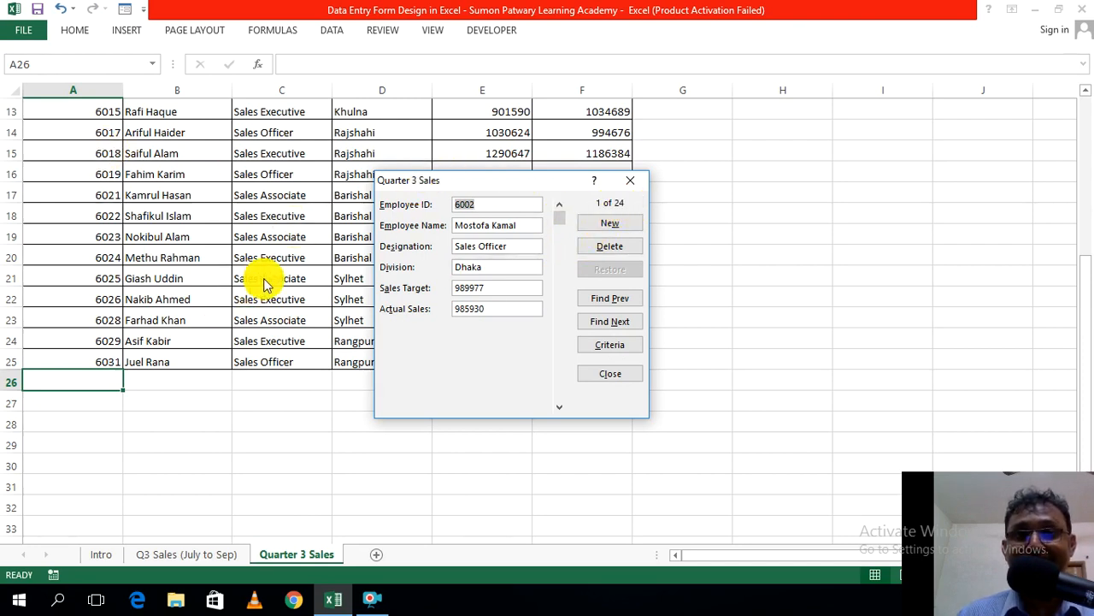
Step: Add a new employee record with an ID, a name, Sales Officer, Khulna, sales target 64765857 and actual sales 547465
click(615, 227)
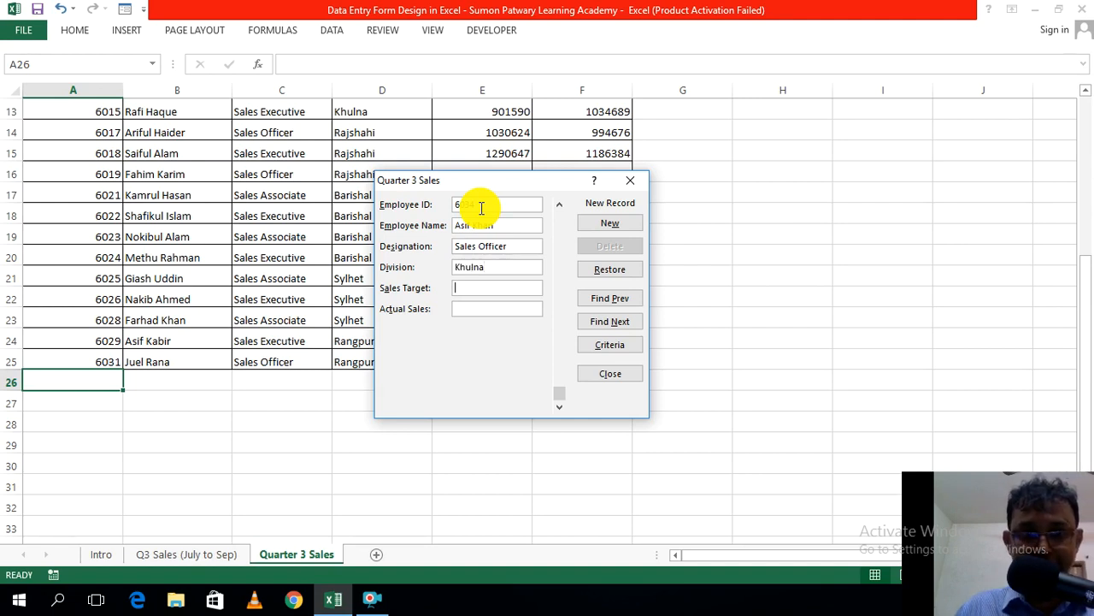
text(5857)
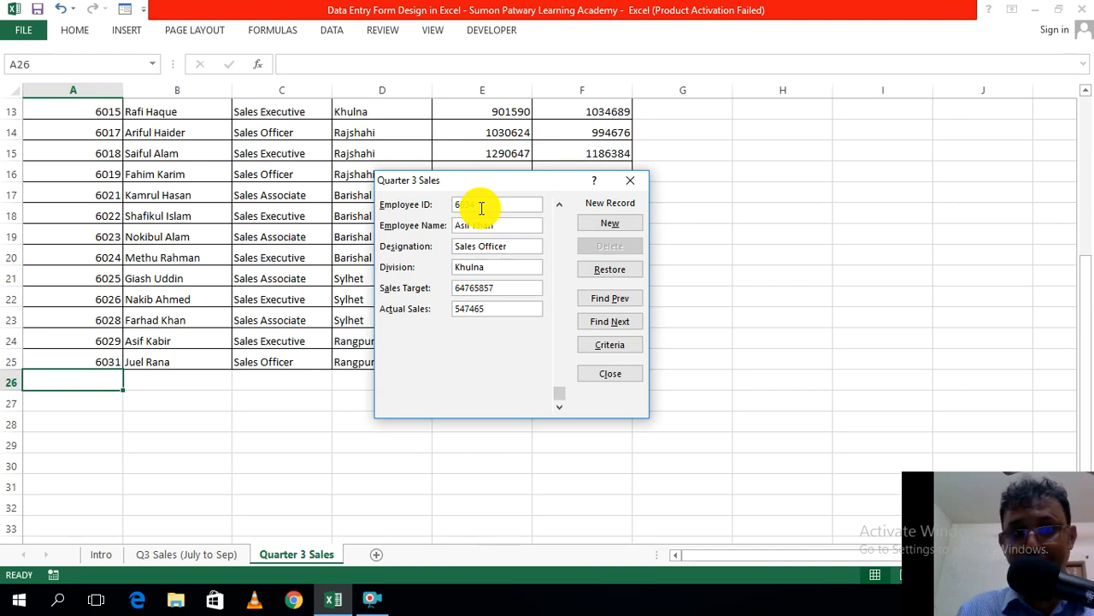
drag(509, 180, 689, 157)
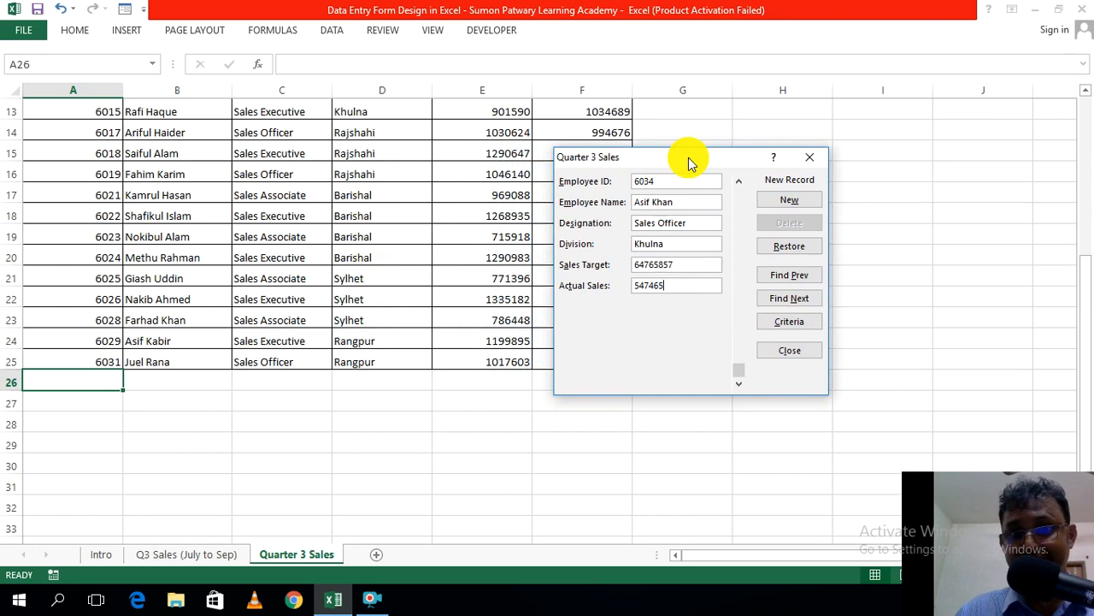
key(Return)
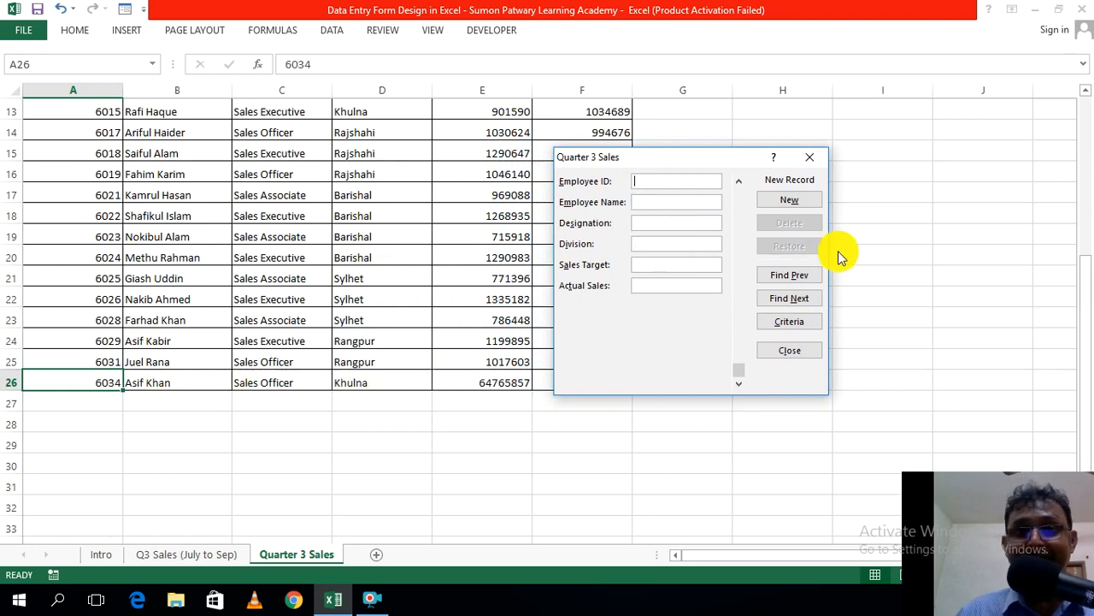
Step: Add a placeholder record with an ID, name hgjh, designation hgjkb, division fhgvjh, target 7657 and actual sales 6756, and close the form
text(467567)
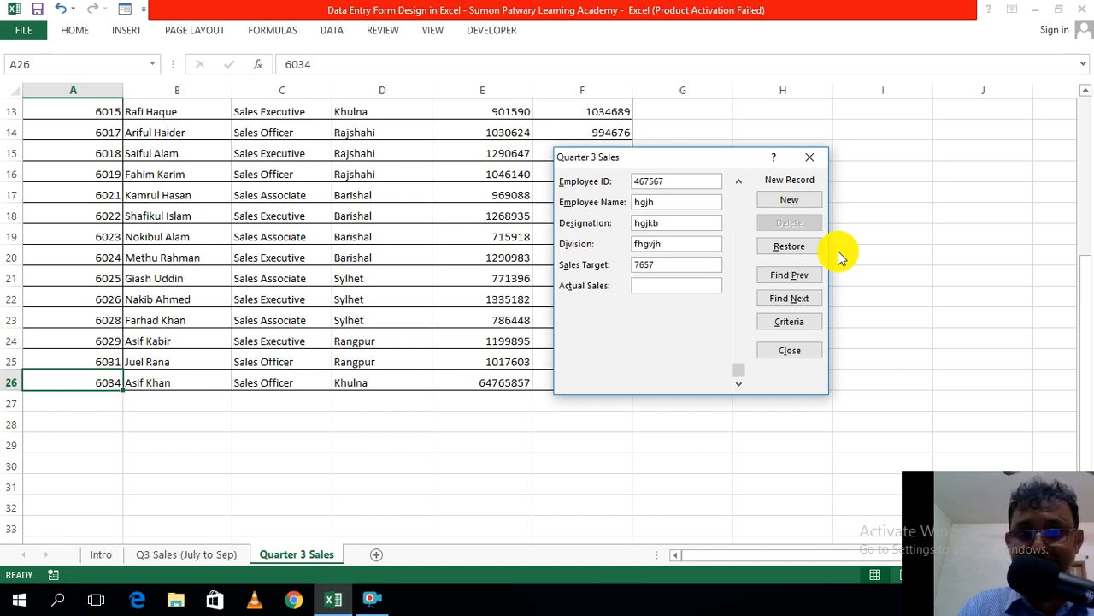
key(Return)
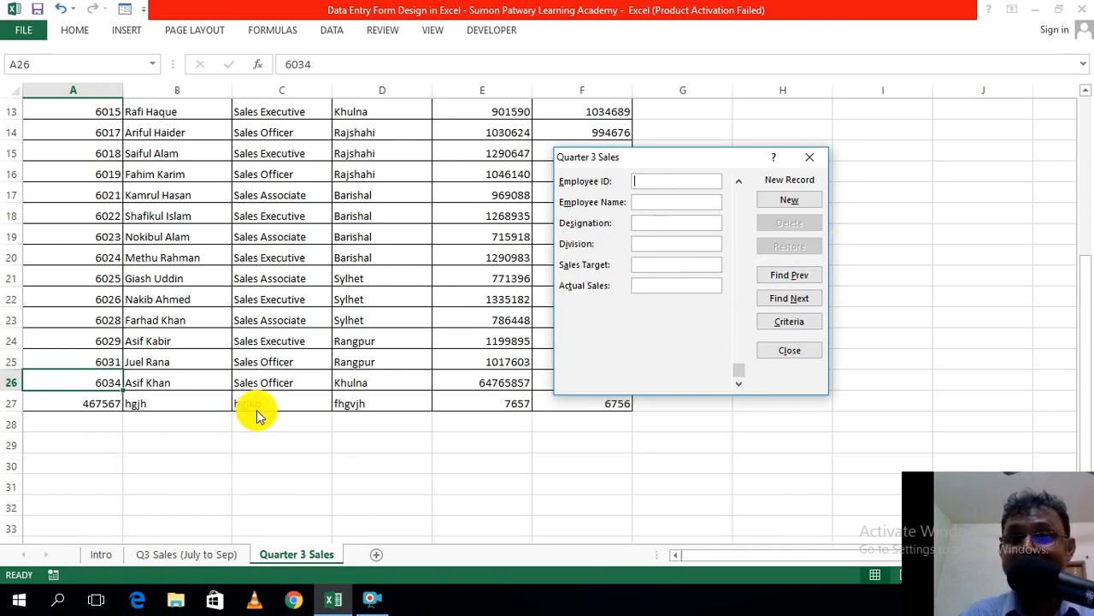
scroll(214, 269, up, 4)
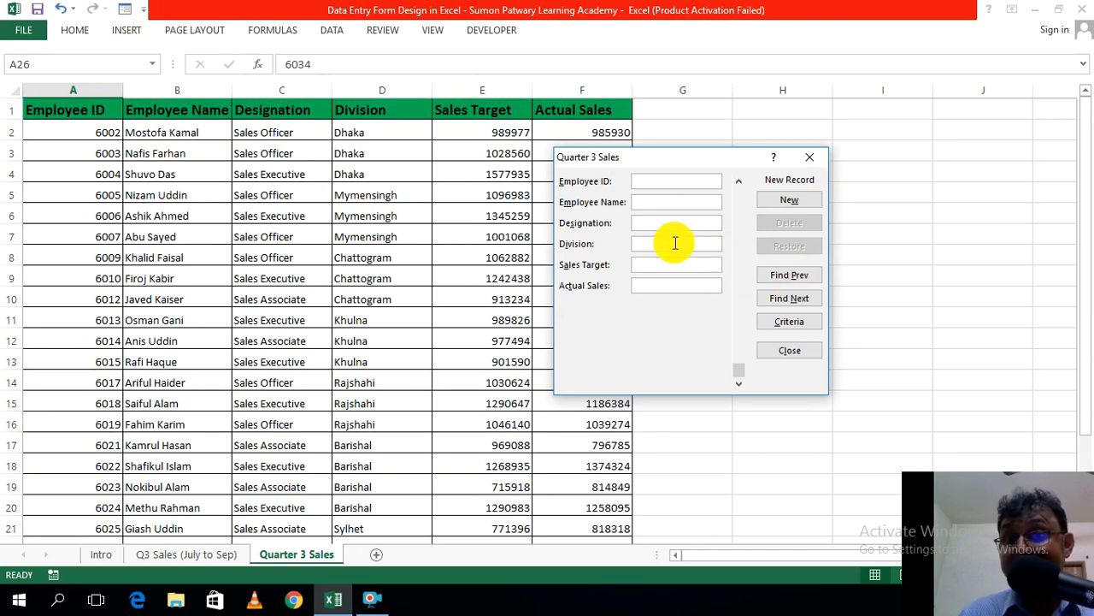
click(797, 353)
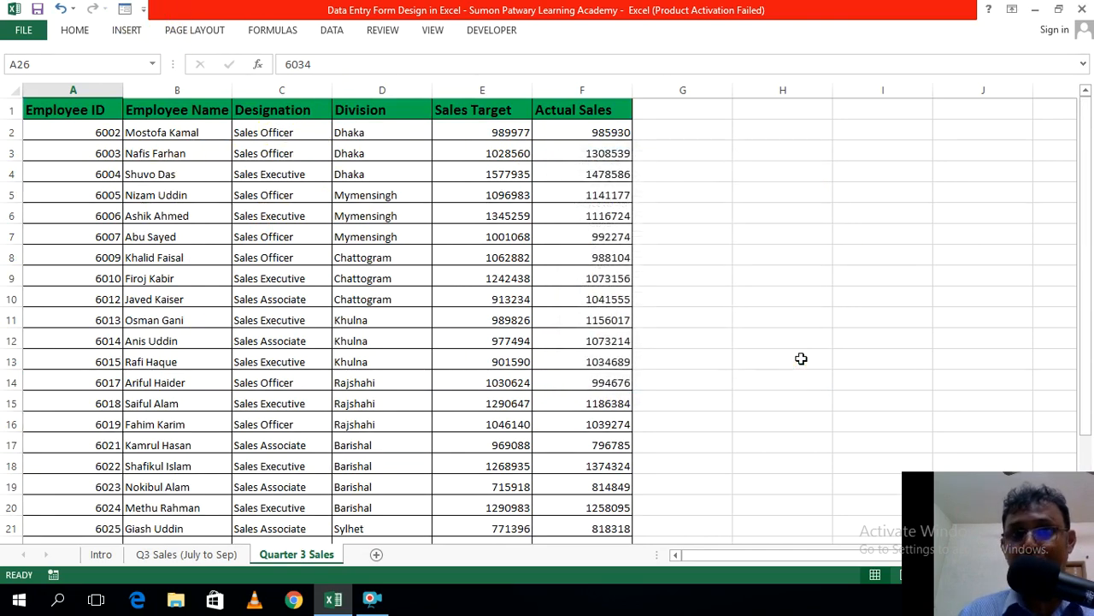
click(801, 358)
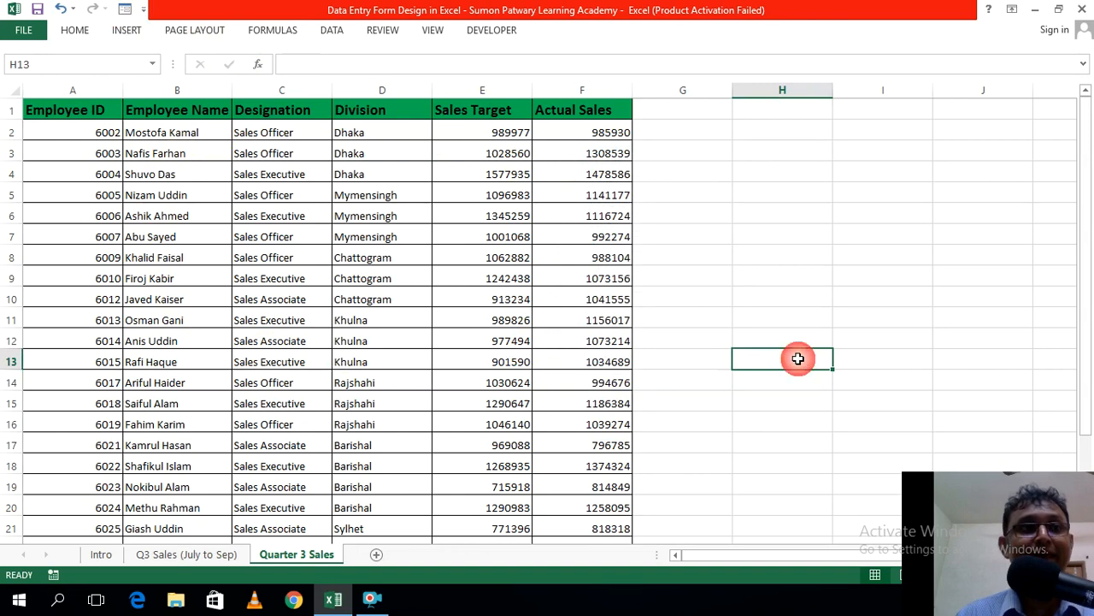
click(145, 12)
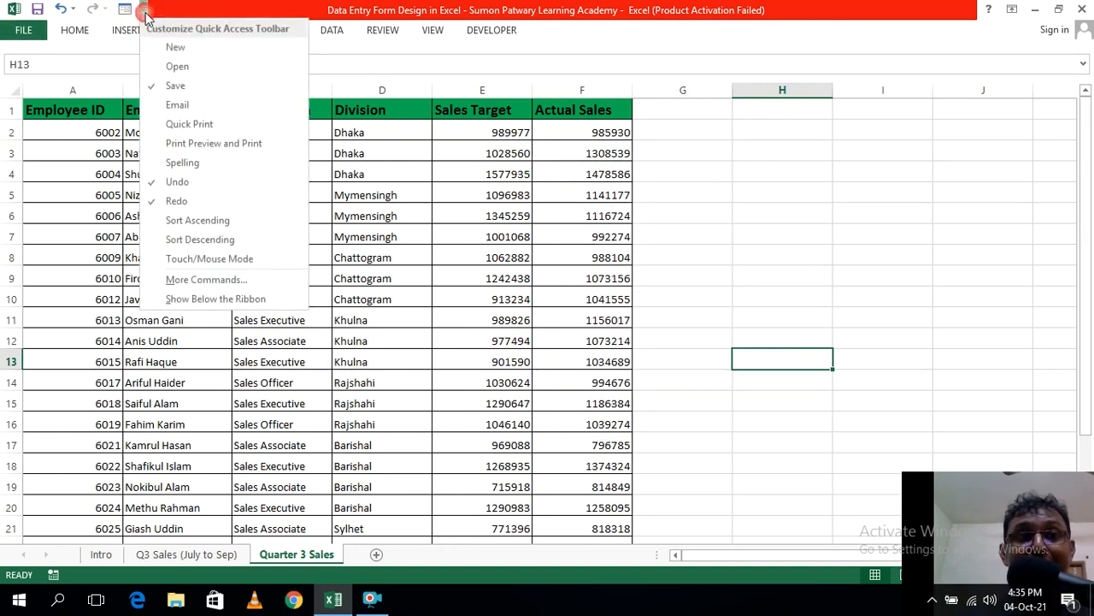
click(811, 271)
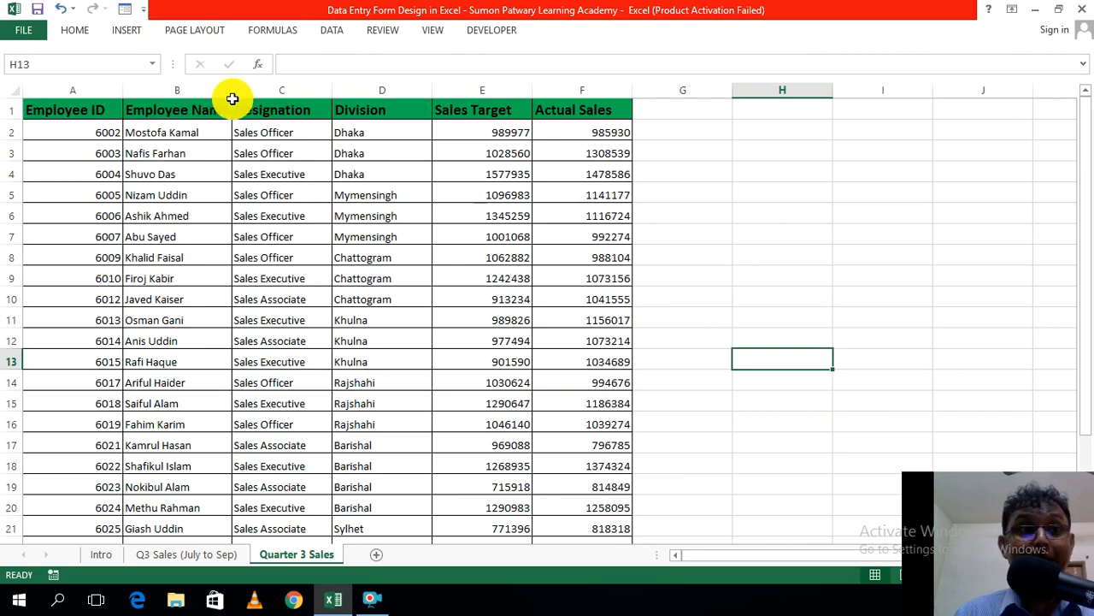
click(74, 30)
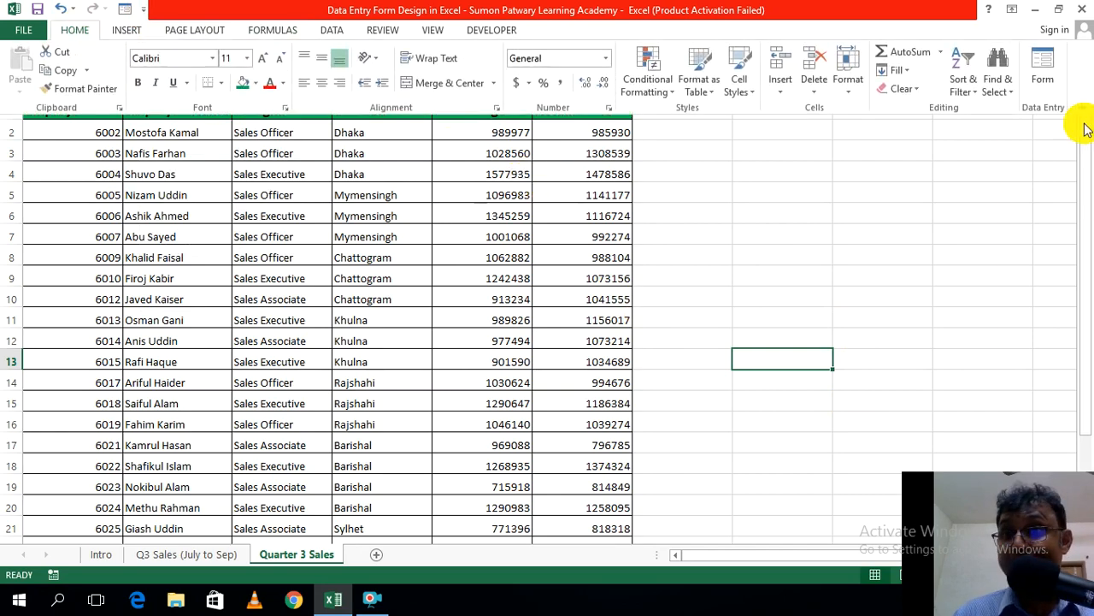
click(929, 275)
Step: Open the data entry form from empty cell A28 below the table with the custom Data Entry group's Form command, and reposition it
scroll(929, 275, down, 4)
scroll(645, 403, down, 2)
scroll(847, 342, up, 3)
scroll(538, 416, down, 2)
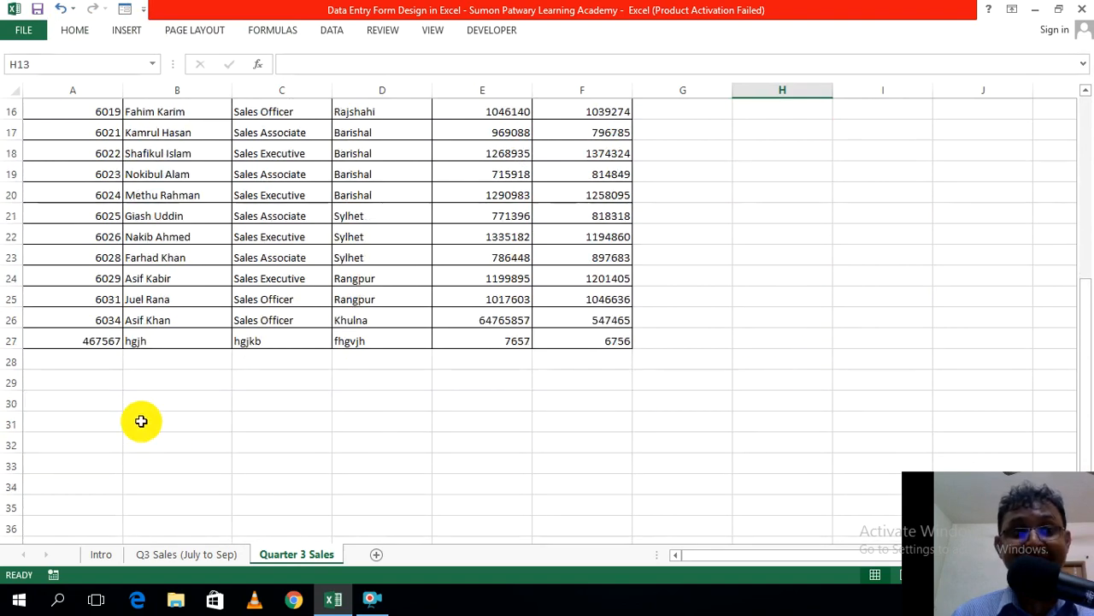
click(91, 360)
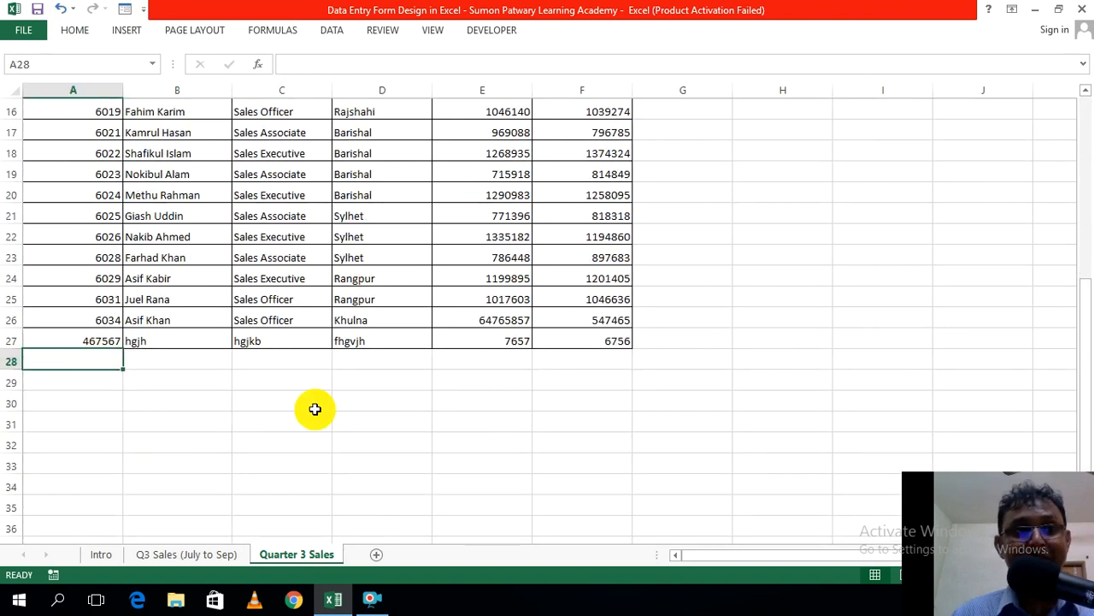
click(74, 31)
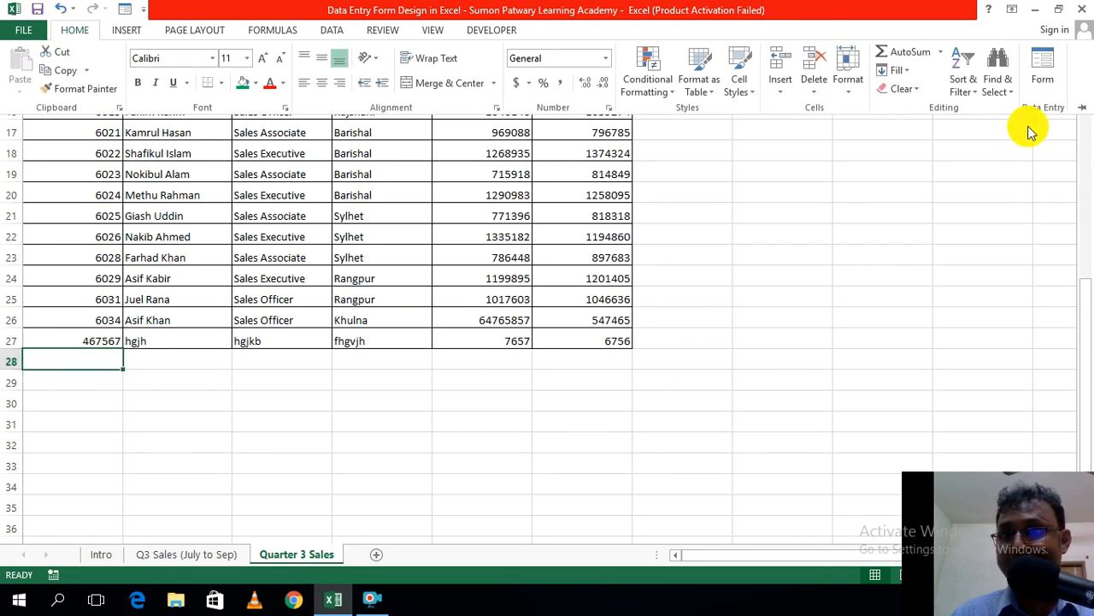
click(1042, 67)
drag(680, 162, 542, 122)
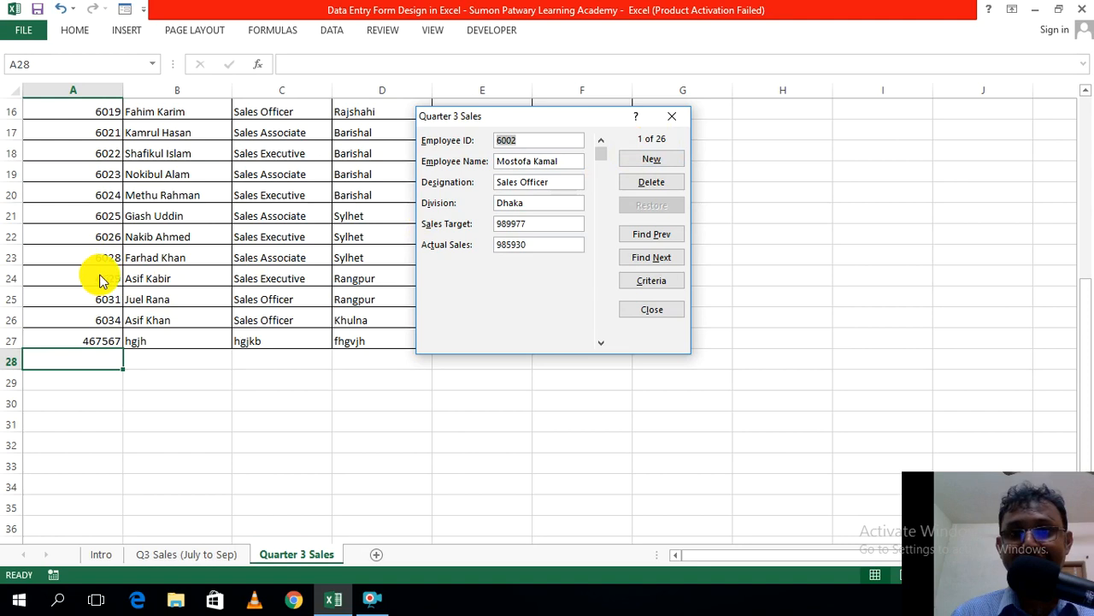
Step: Add a placeholder record with an ID, name hgvjhb, designation gjhbkj, division vjhgkj, target 6567 and actual sales 65476, and close the form
click(652, 159)
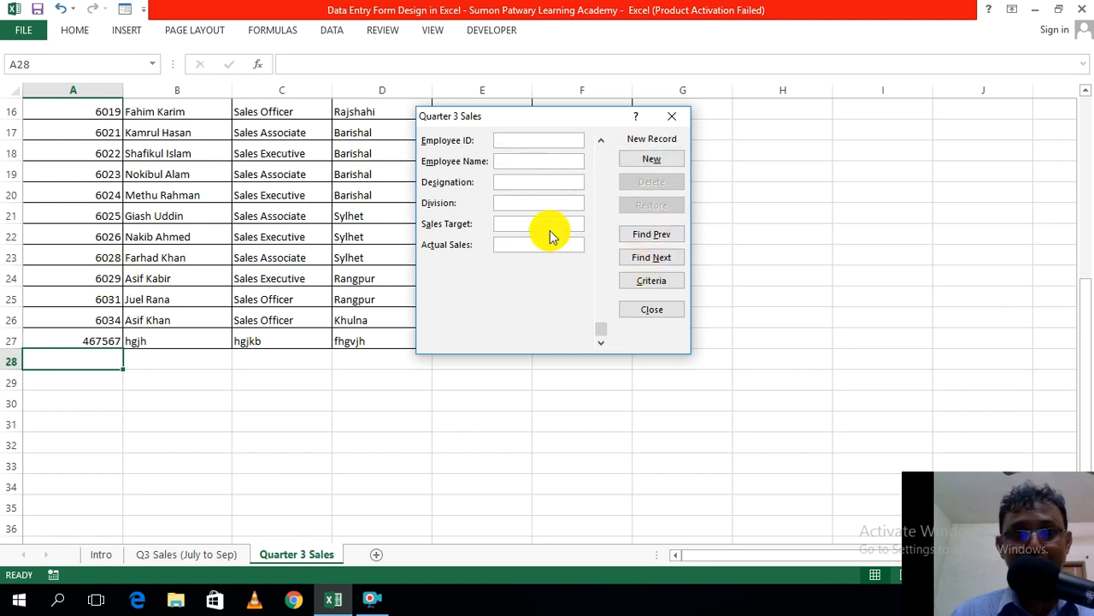
text(36556)
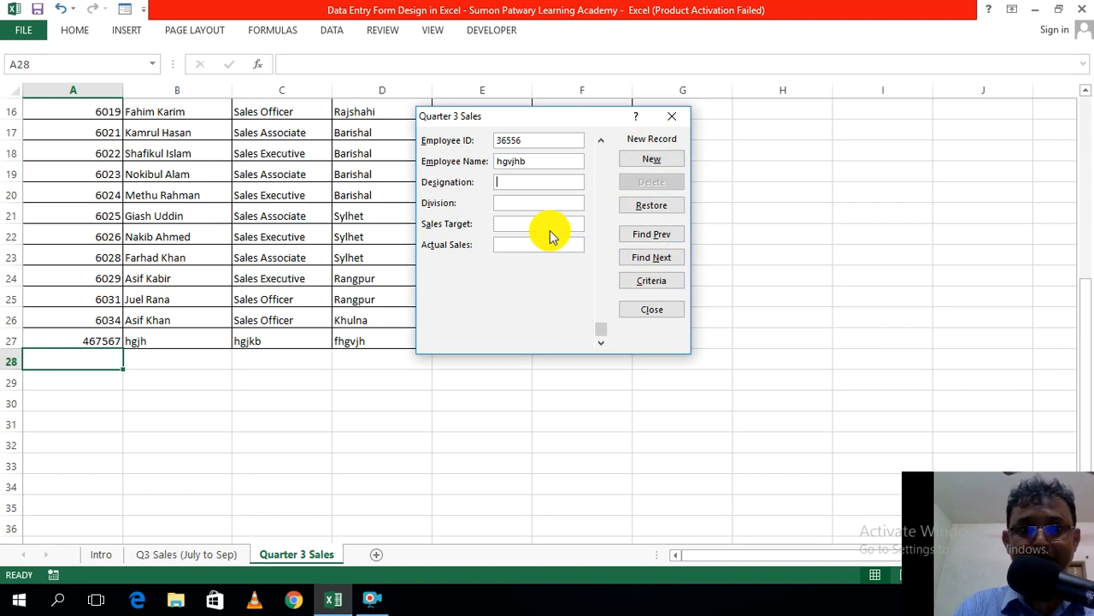
text(vjhgkj)
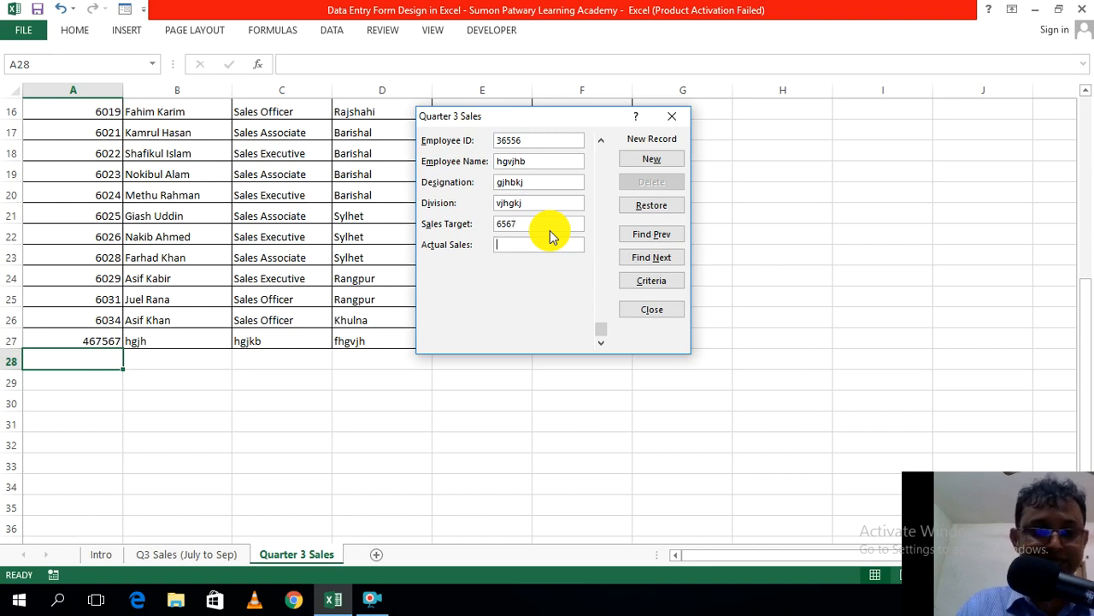
key(Return)
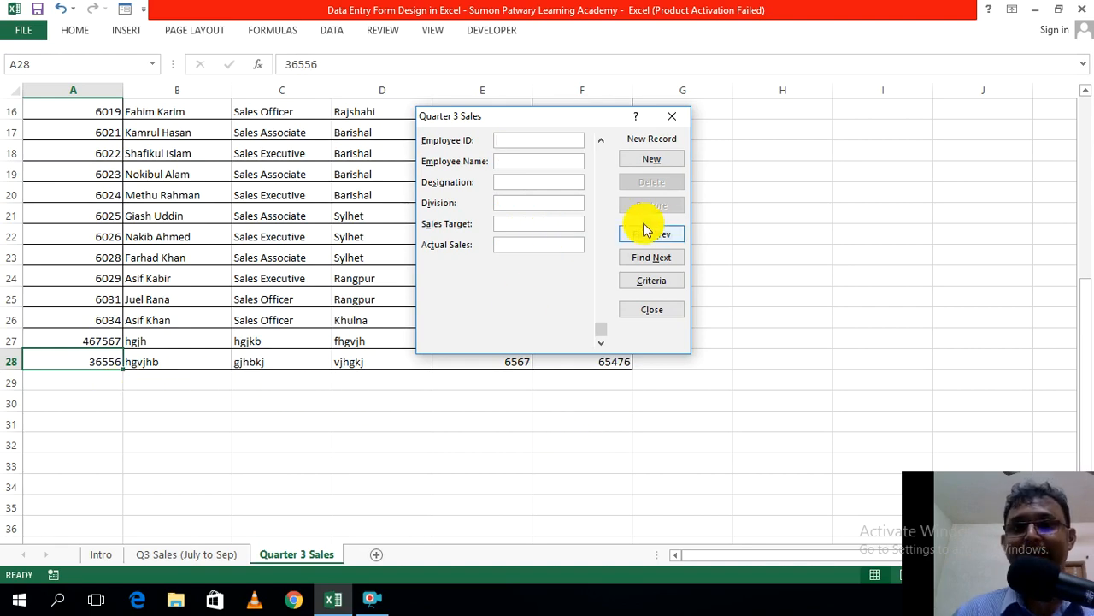
click(681, 122)
scroll(823, 334, up, 5)
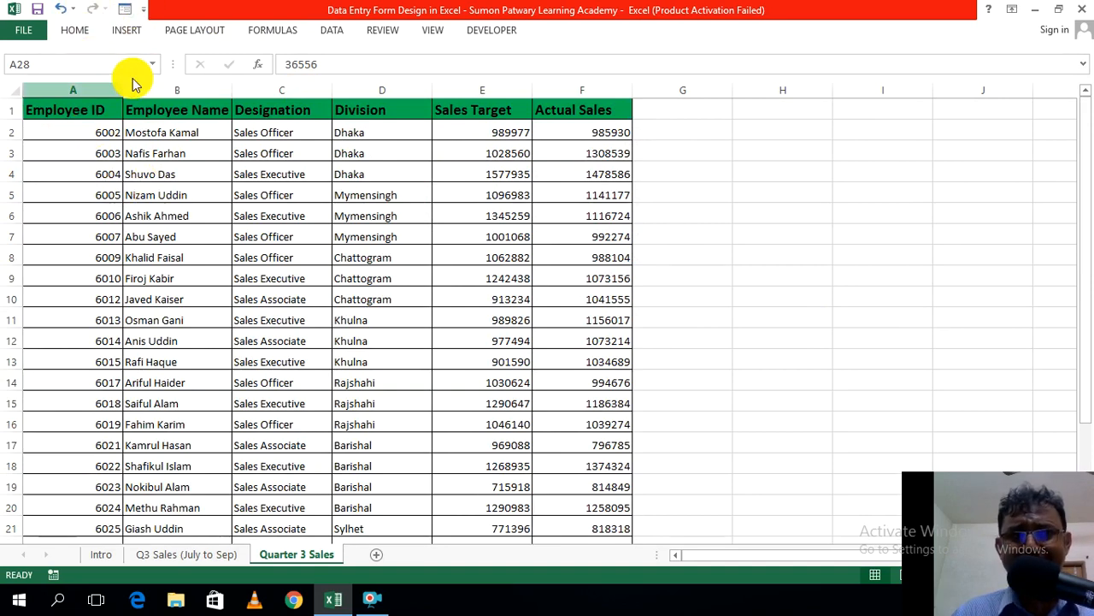
click(76, 32)
click(1030, 232)
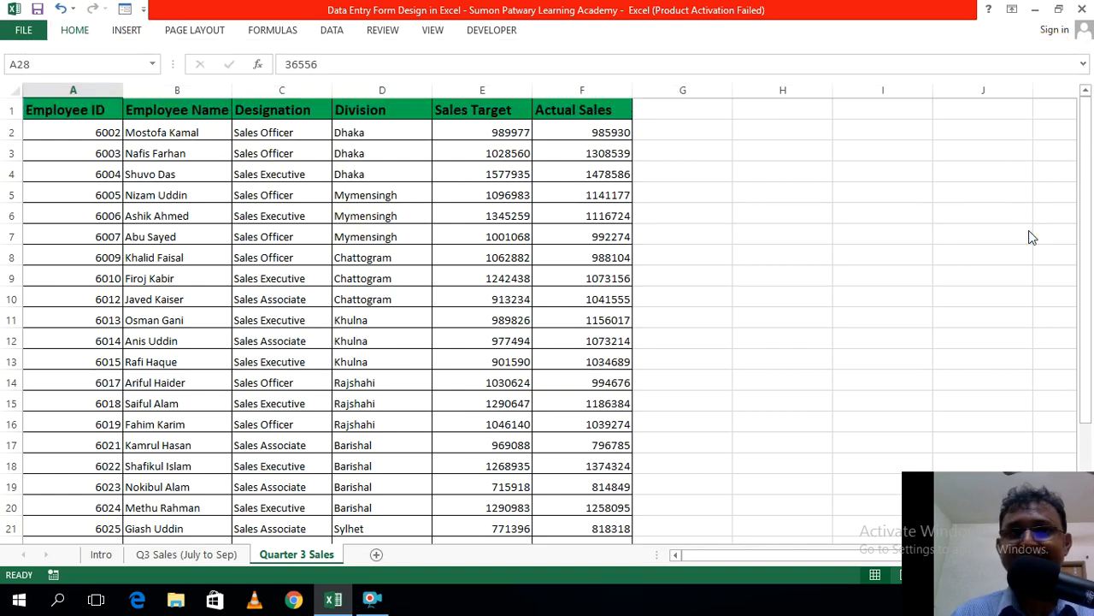
click(23, 32)
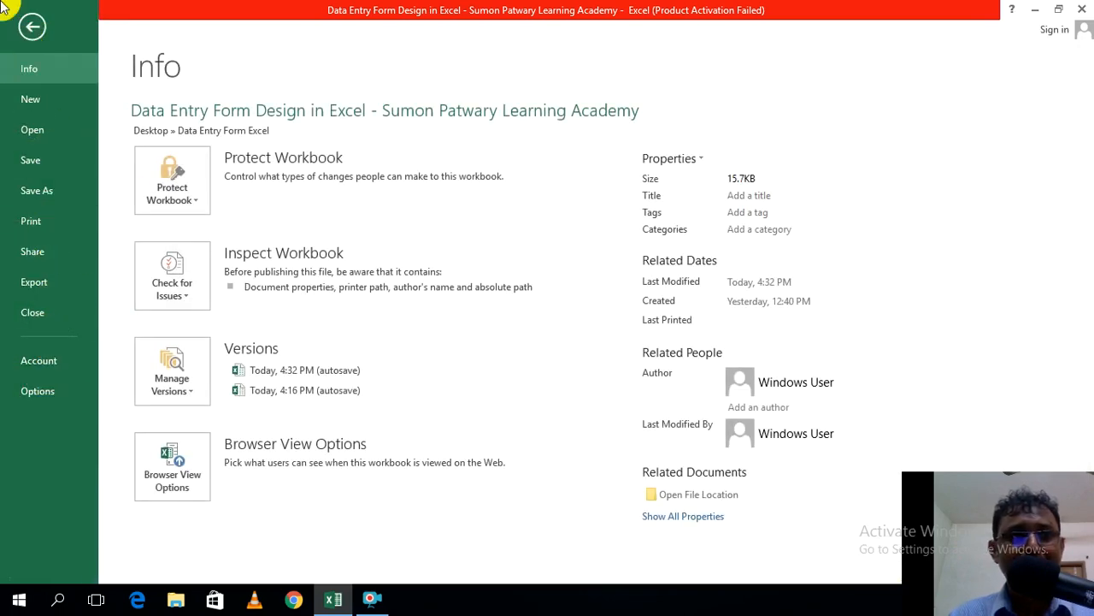
click(32, 27)
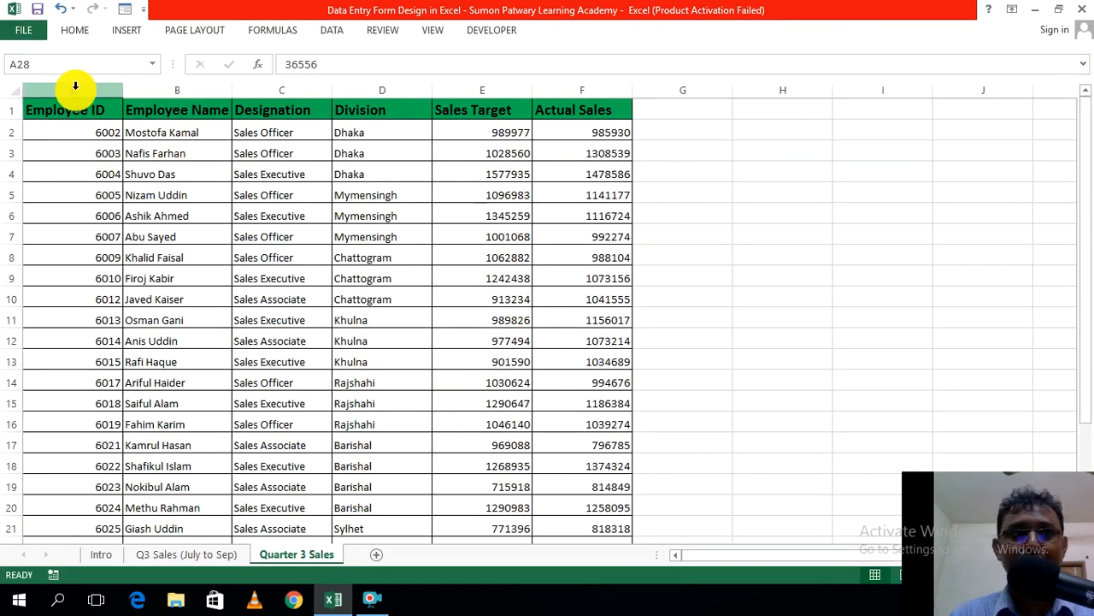
Step: Remove the custom Data Entry group from the Home ribbon through the ribbon customization options, and check the Home ribbon
click(24, 30)
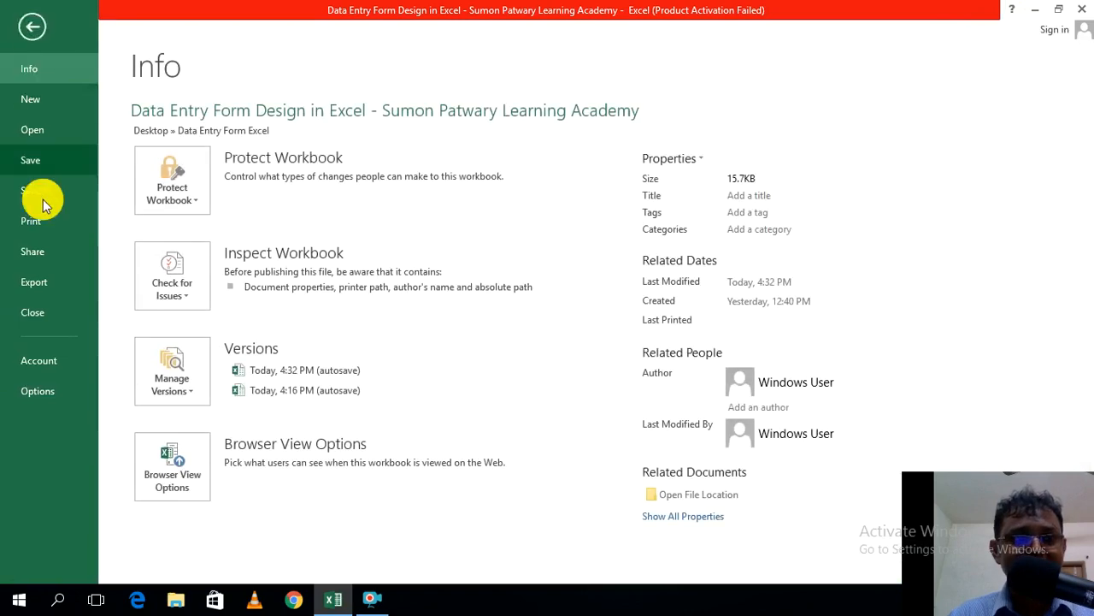
click(41, 387)
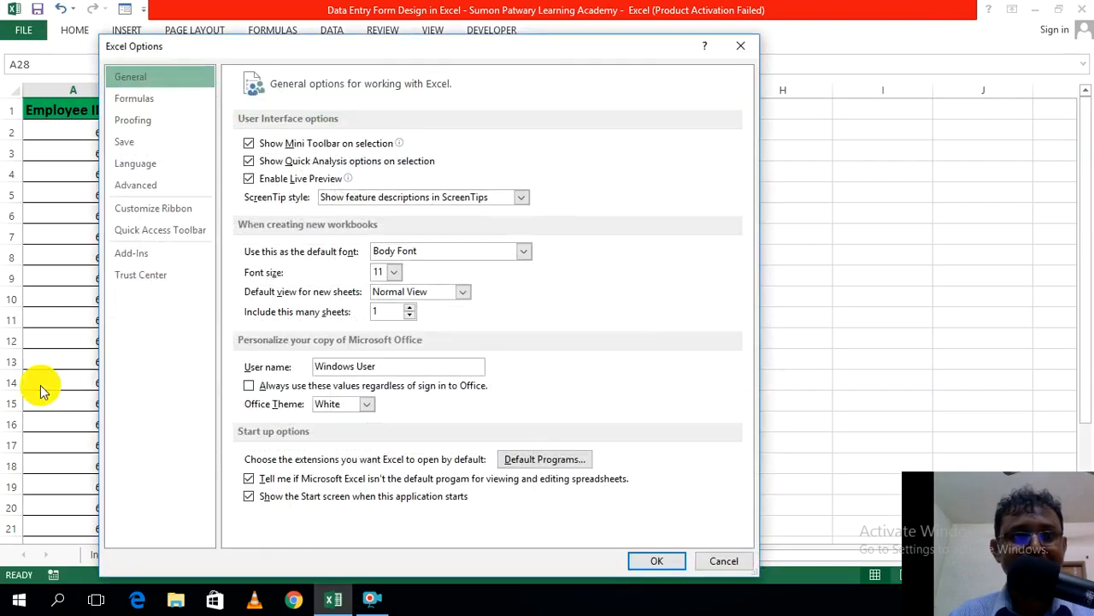
click(160, 218)
click(163, 220)
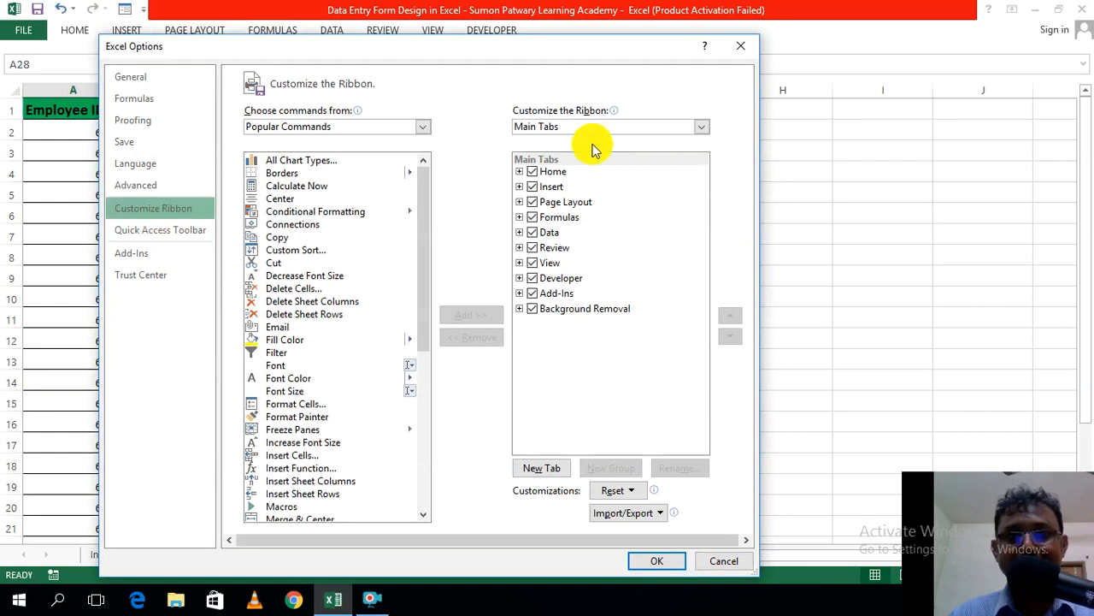
click(519, 171)
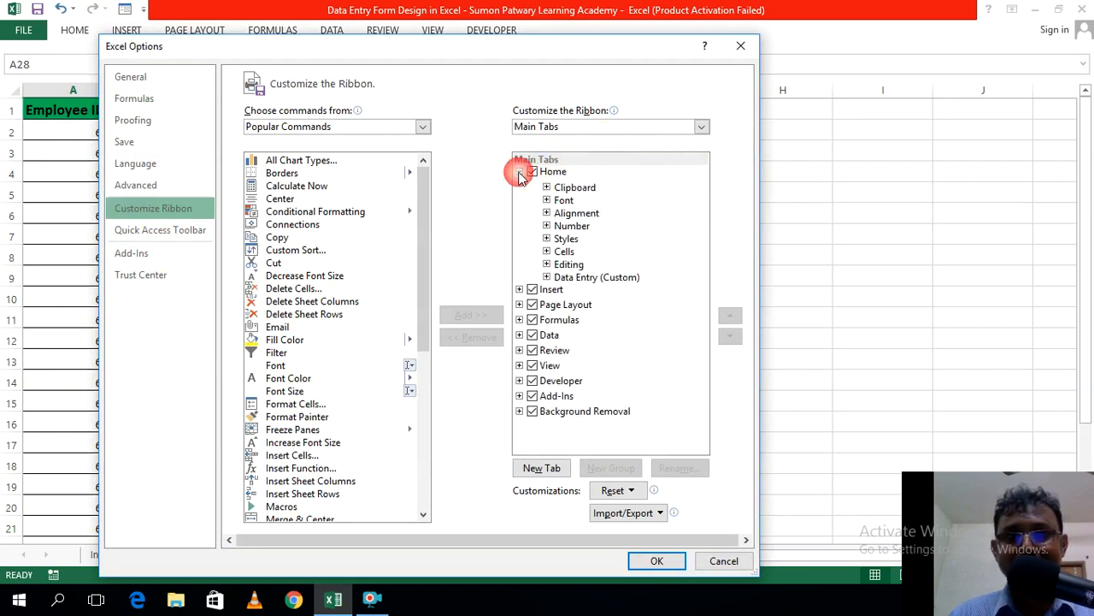
click(589, 279)
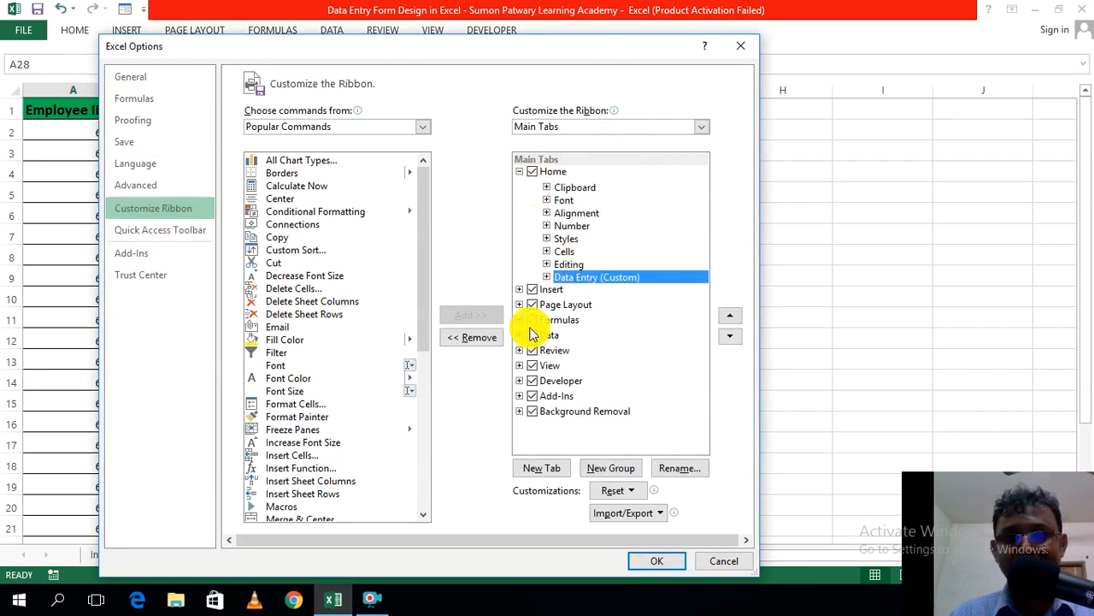
click(492, 342)
click(656, 560)
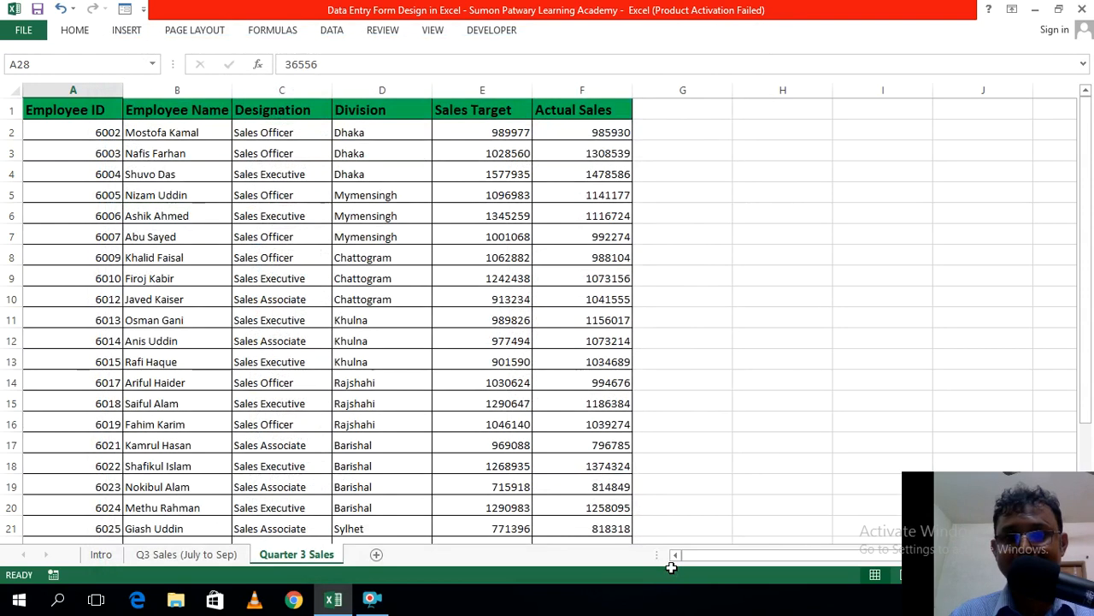
click(882, 421)
click(99, 37)
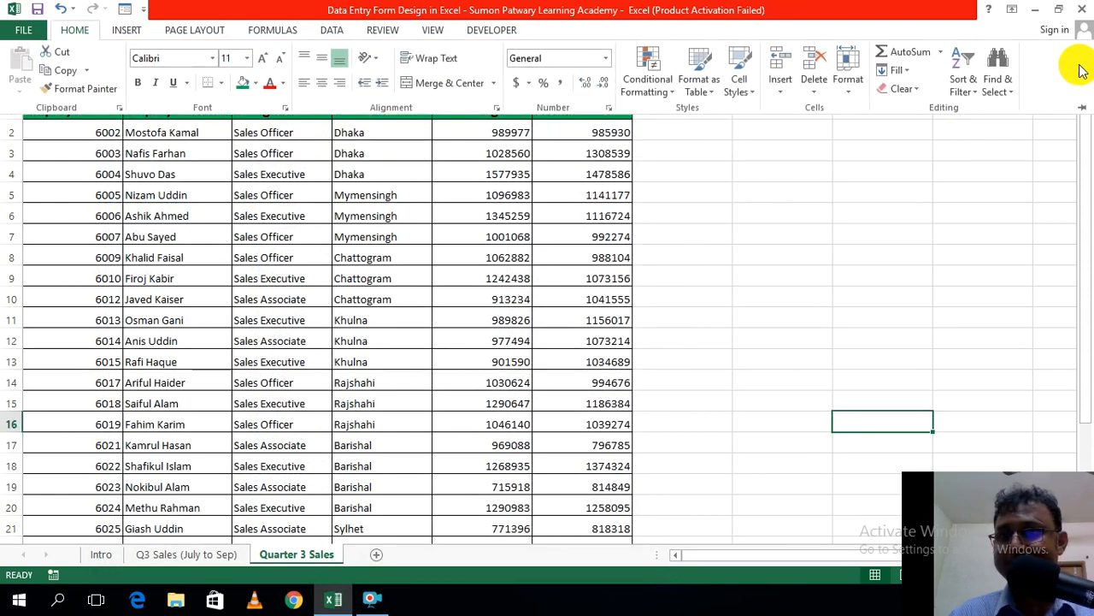
Step: Remove the Form command from the Quick Access Toolbar through its customization options
click(819, 221)
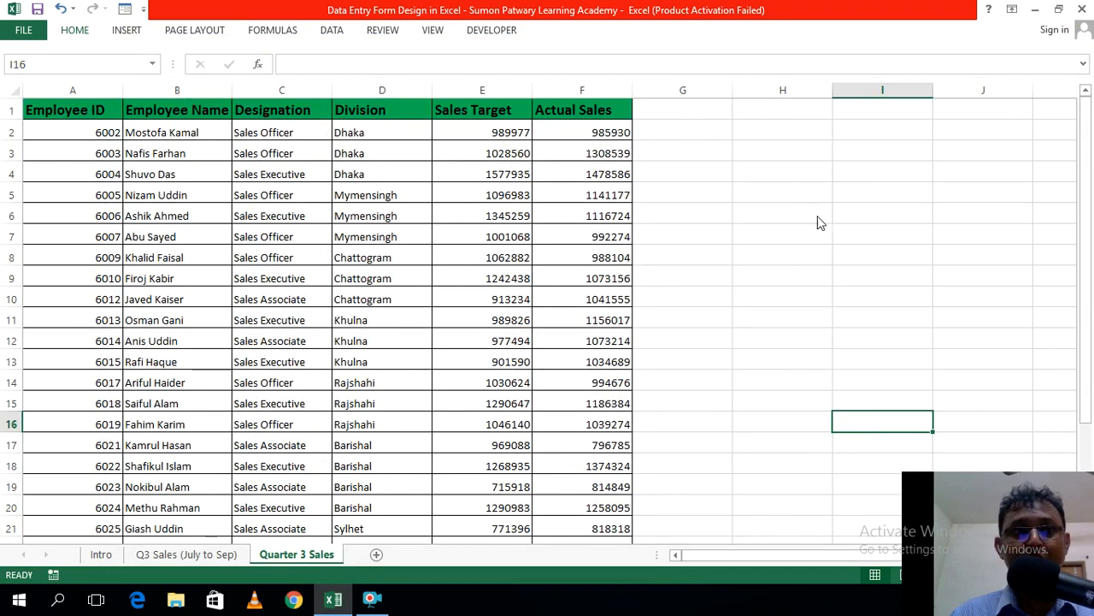
click(145, 11)
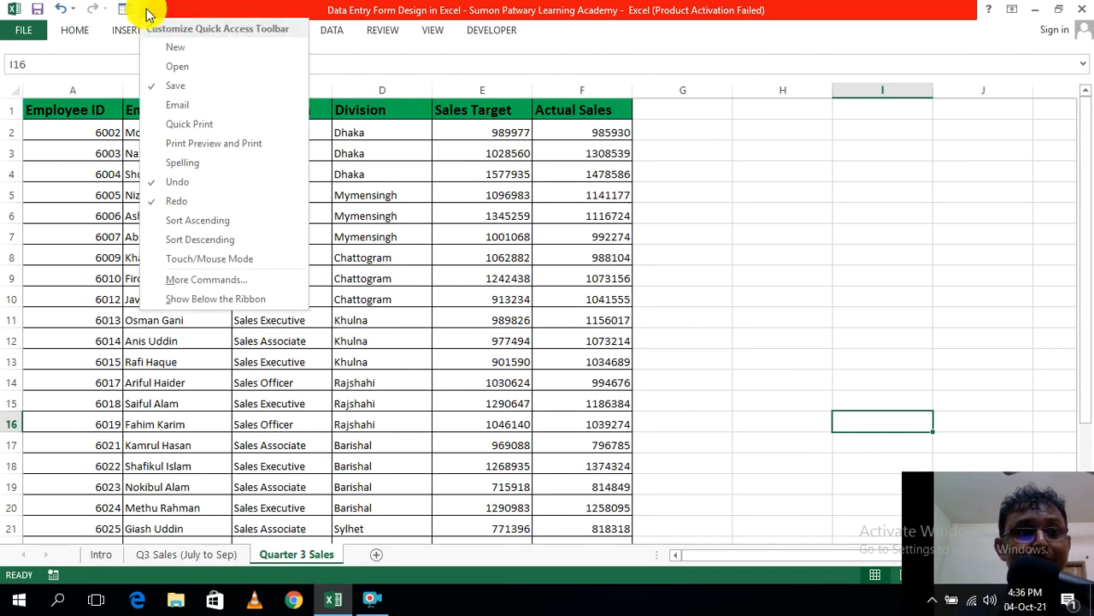
click(209, 281)
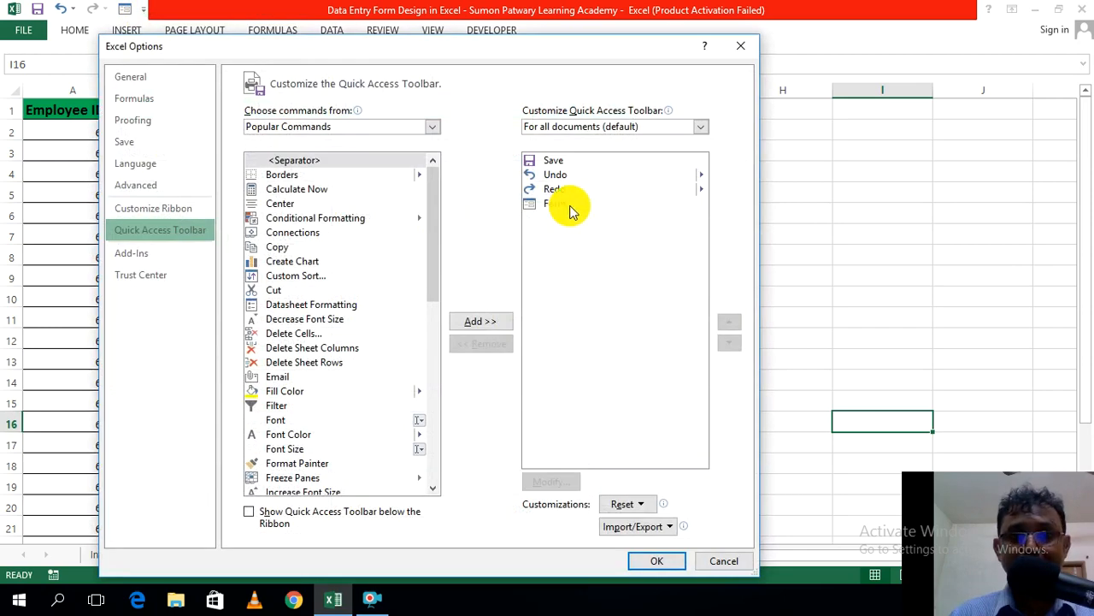
click(560, 205)
click(501, 349)
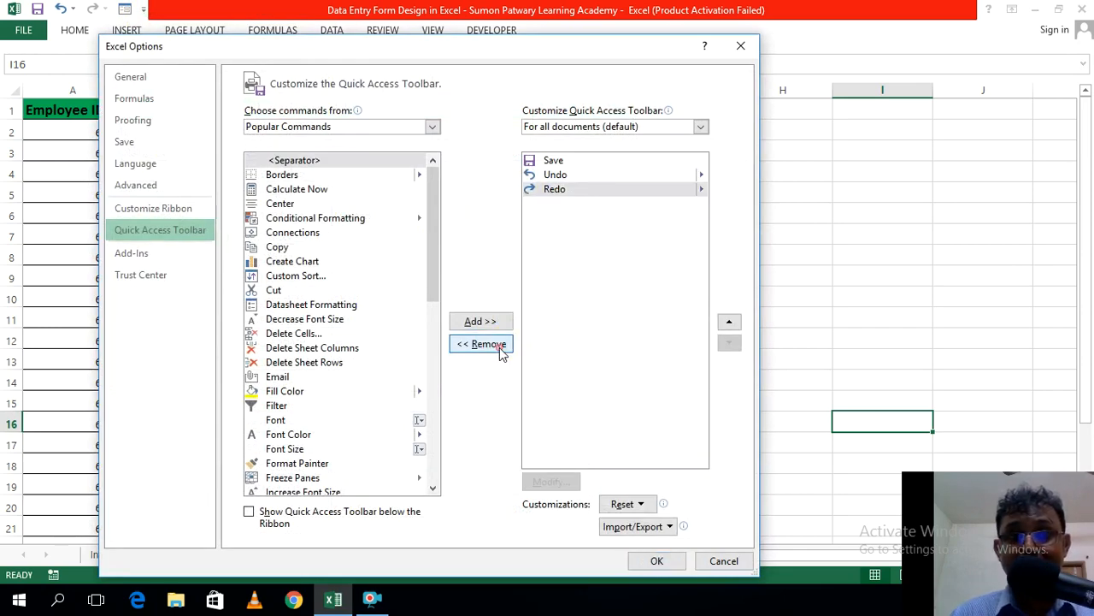
click(652, 561)
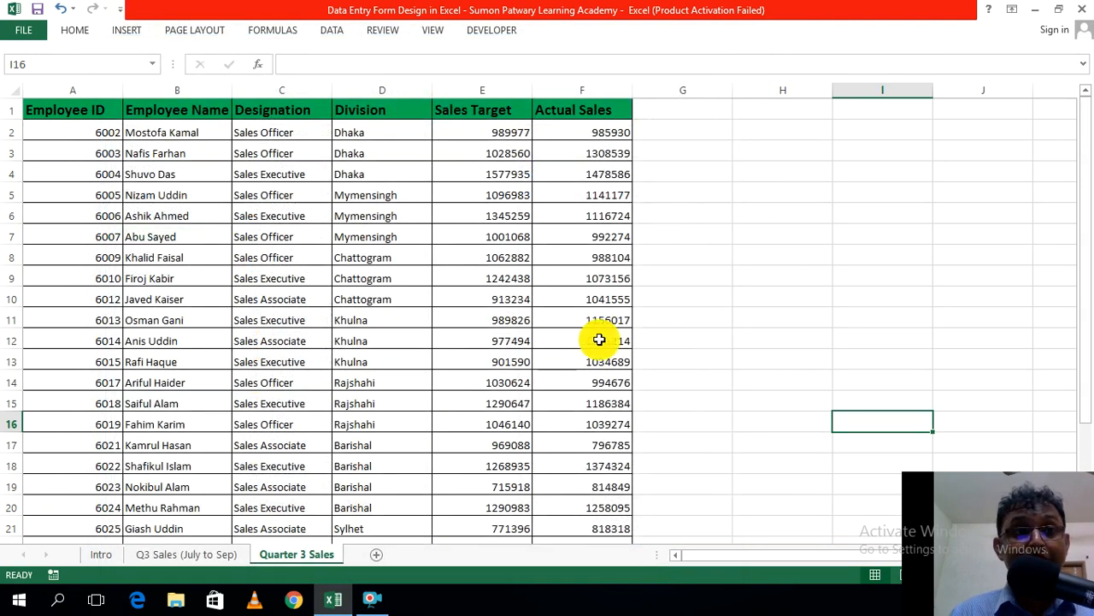
click(769, 277)
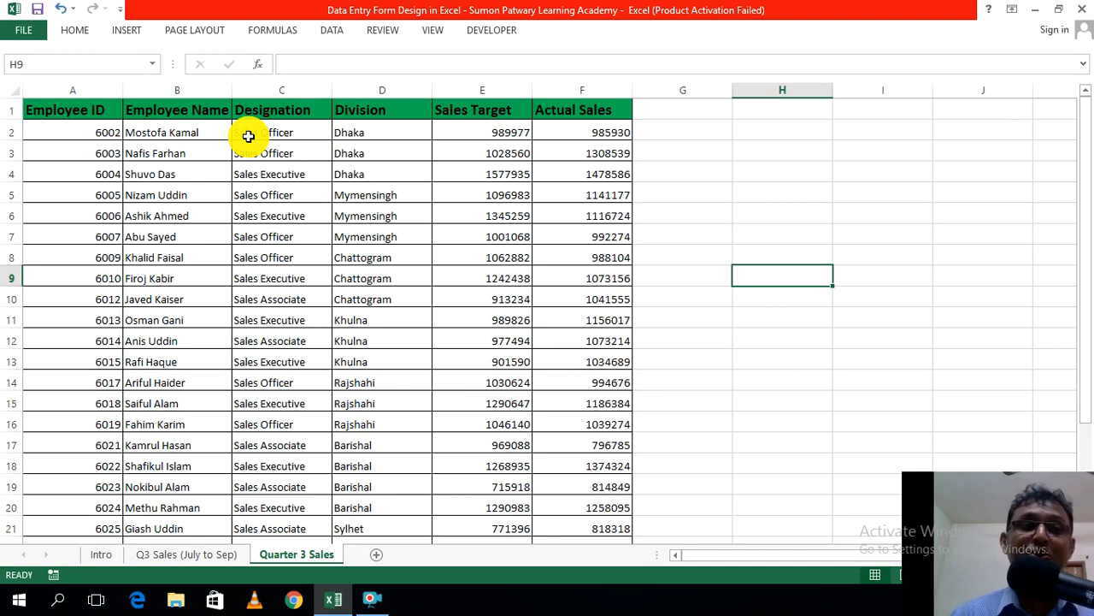
Step: Add the Form command from Commands Not in the Ribbon to the Quick Access Toolbar and apply the change
click(120, 10)
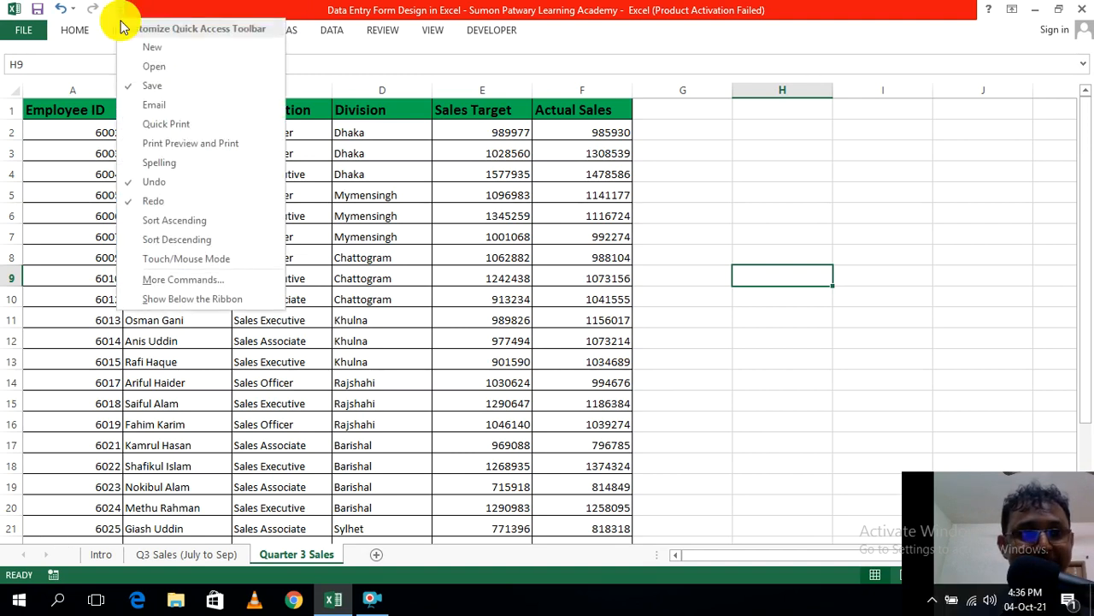
click(185, 280)
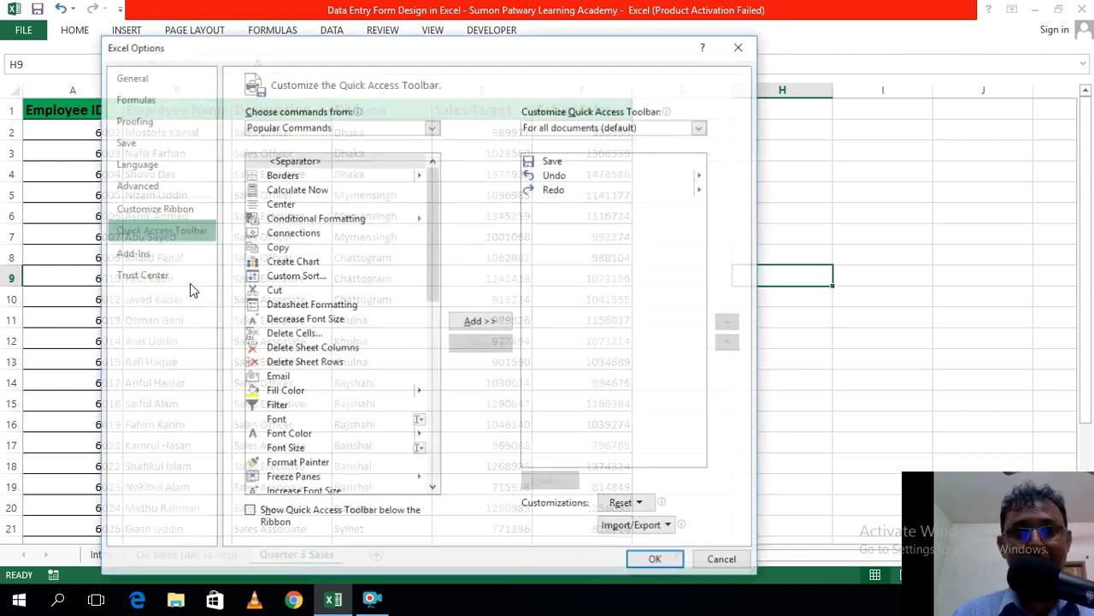
click(432, 127)
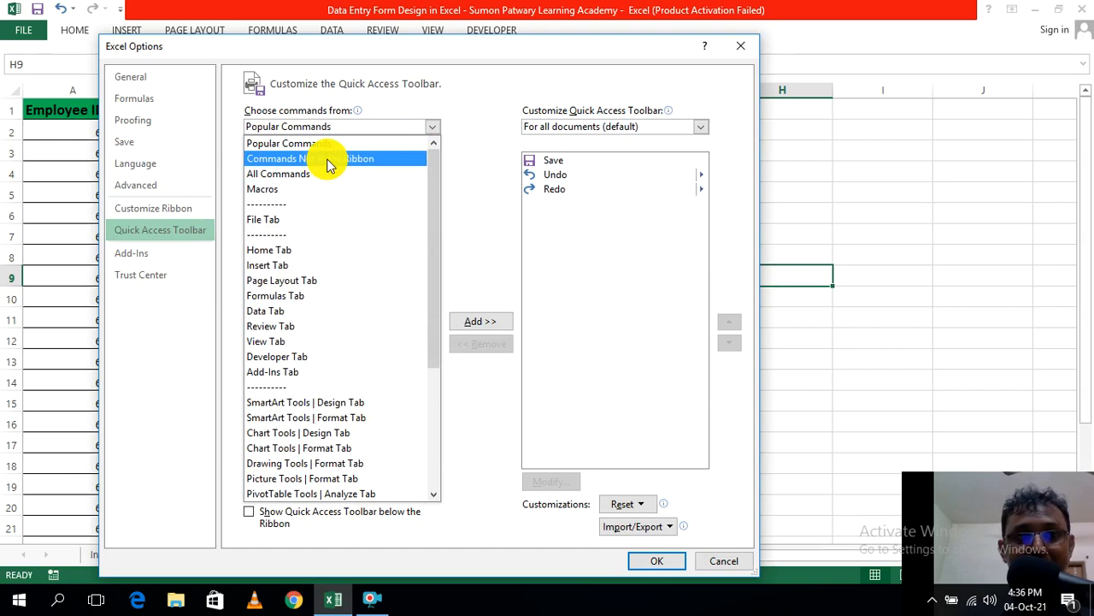
click(329, 161)
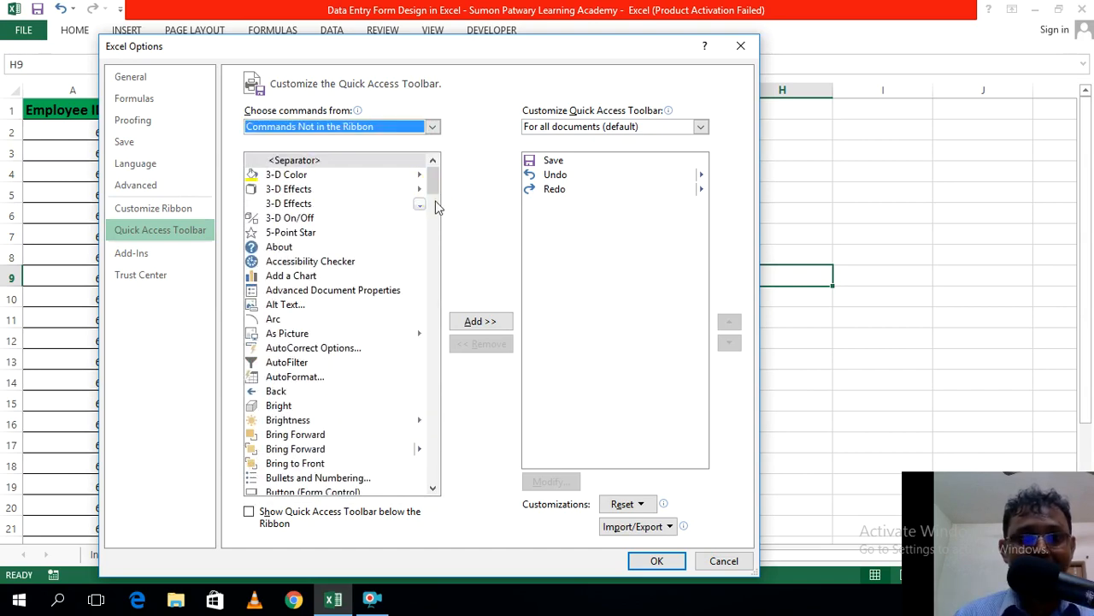
drag(432, 182, 427, 271)
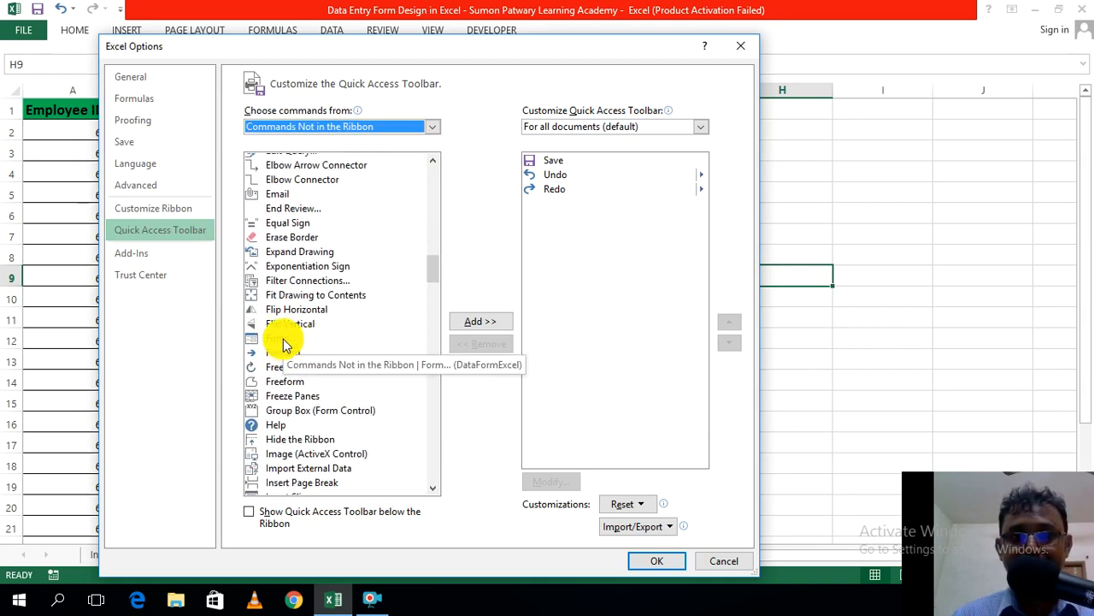
click(285, 340)
click(481, 321)
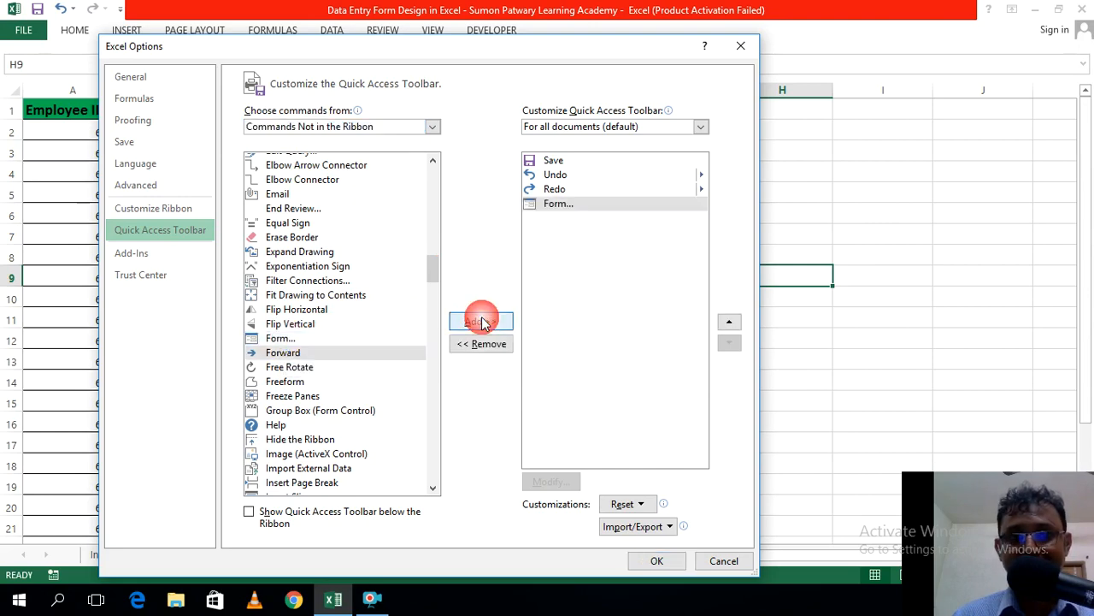
click(663, 563)
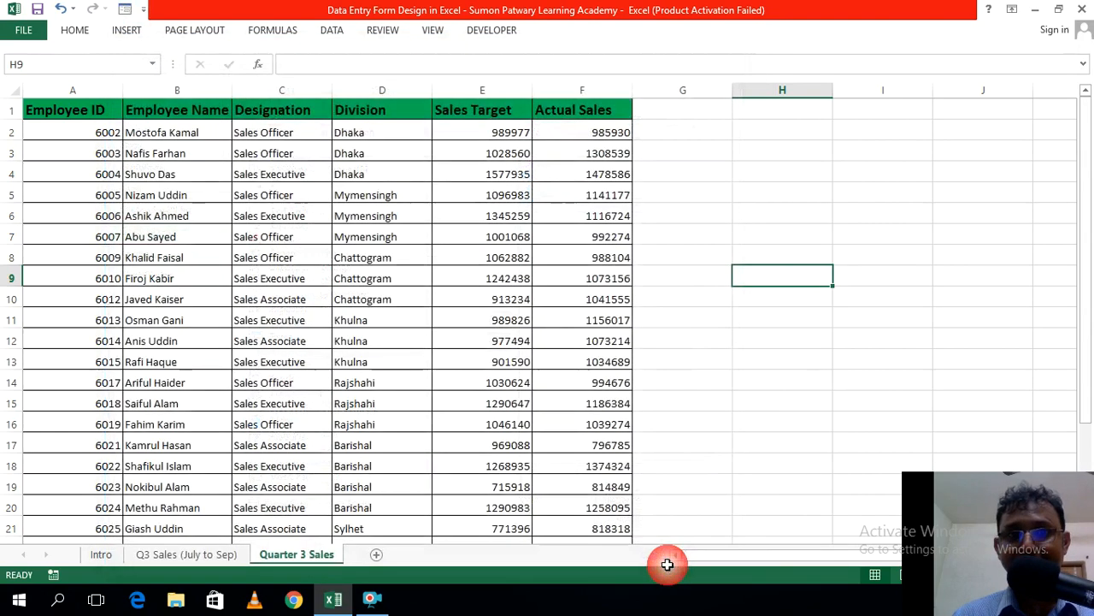
Step: Open the data entry form from empty cell A29 below the table with the Quick Access Toolbar's Form command
click(750, 398)
scroll(301, 254, down, 6)
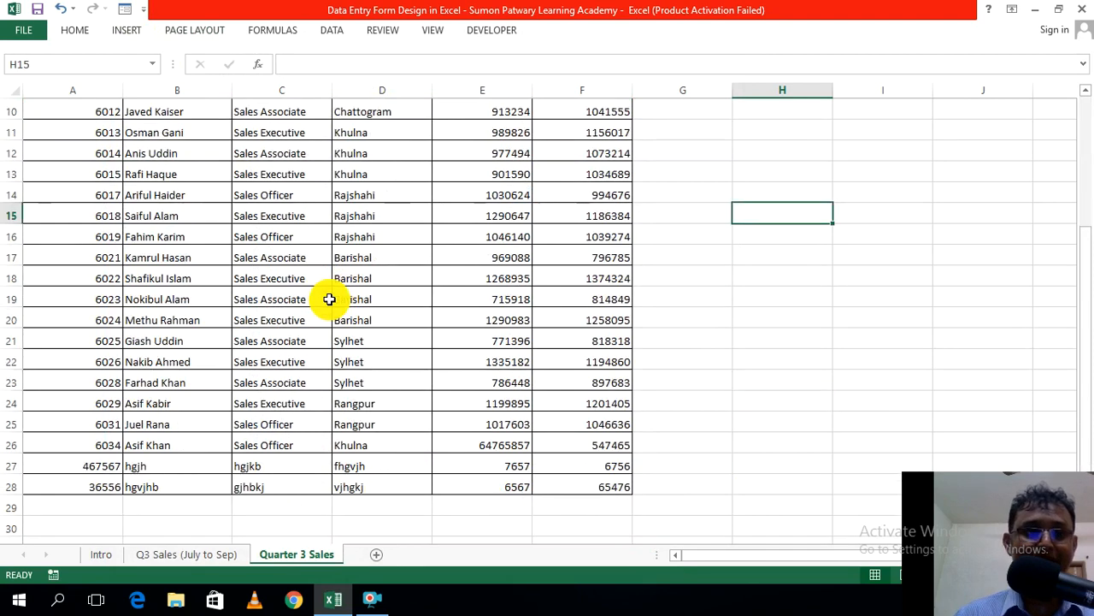
click(89, 322)
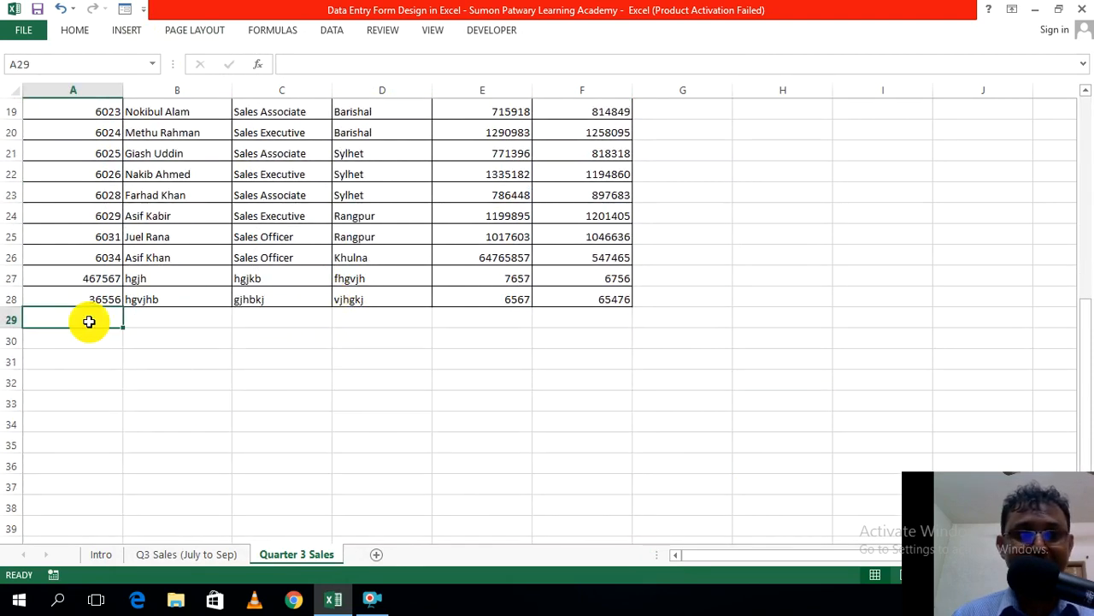
click(126, 9)
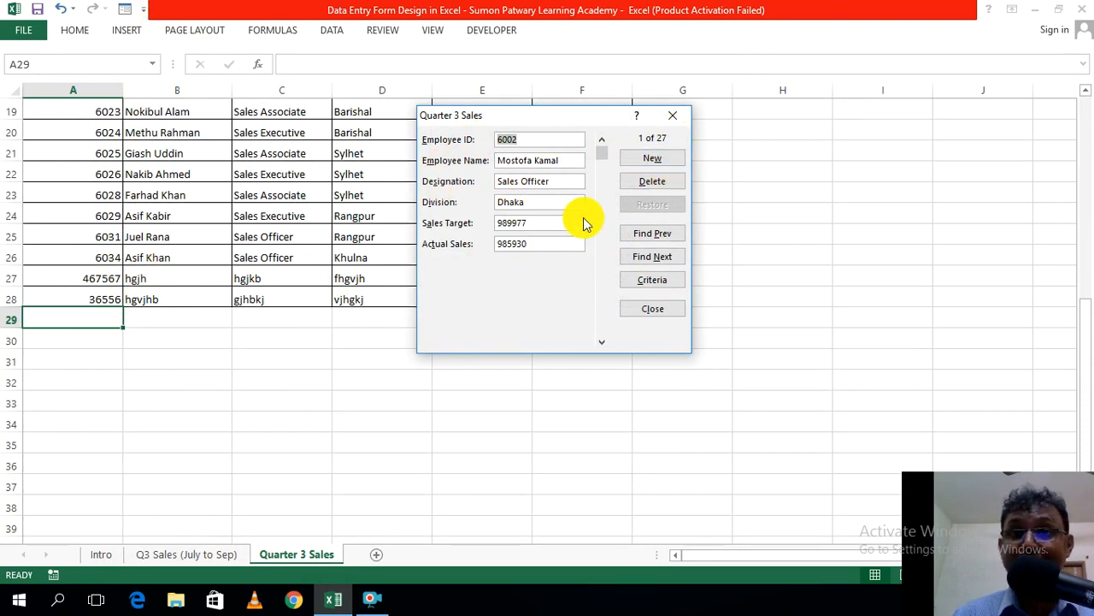
Step: Add a placeholder record with an ID, name ygyhiu, designation hgjhgjhj, division hgfhjv, target 7678689 and actual sales 878768, and close the form
click(654, 164)
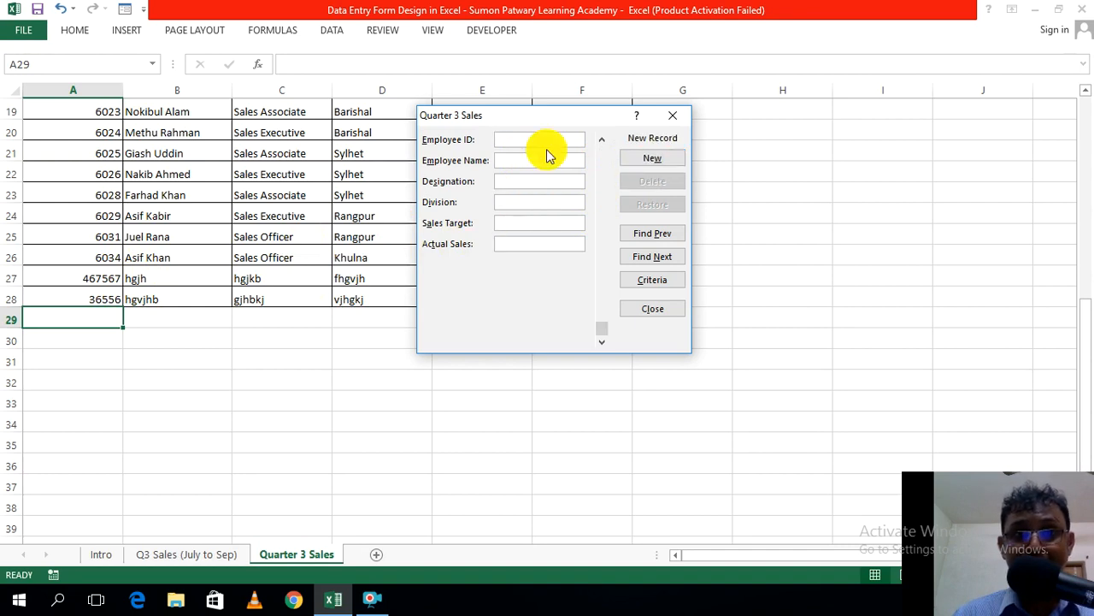
text(65476)
key(Tab)
text(ygyhiu)
text(hgjhgjhj)
text(hgfhjv)
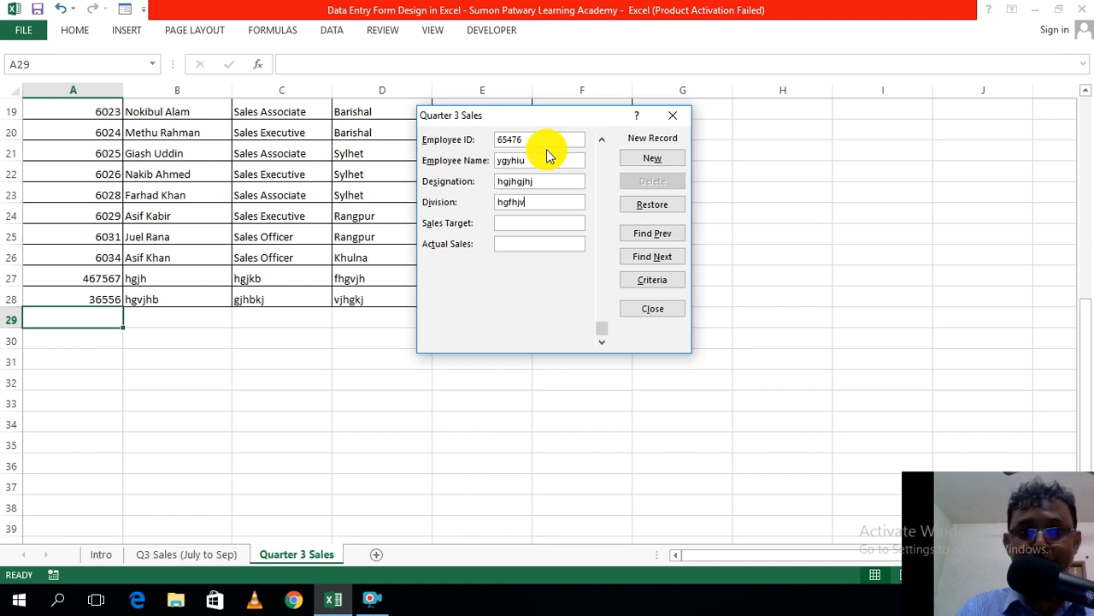
key(Tab)
text(7678689)
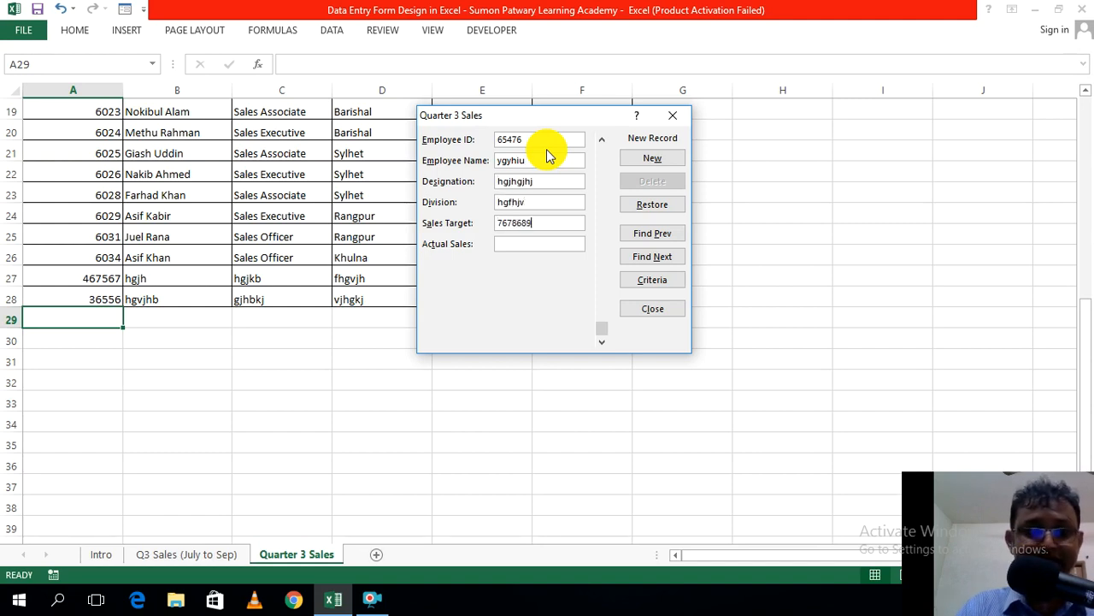
key(Tab)
text(878768)
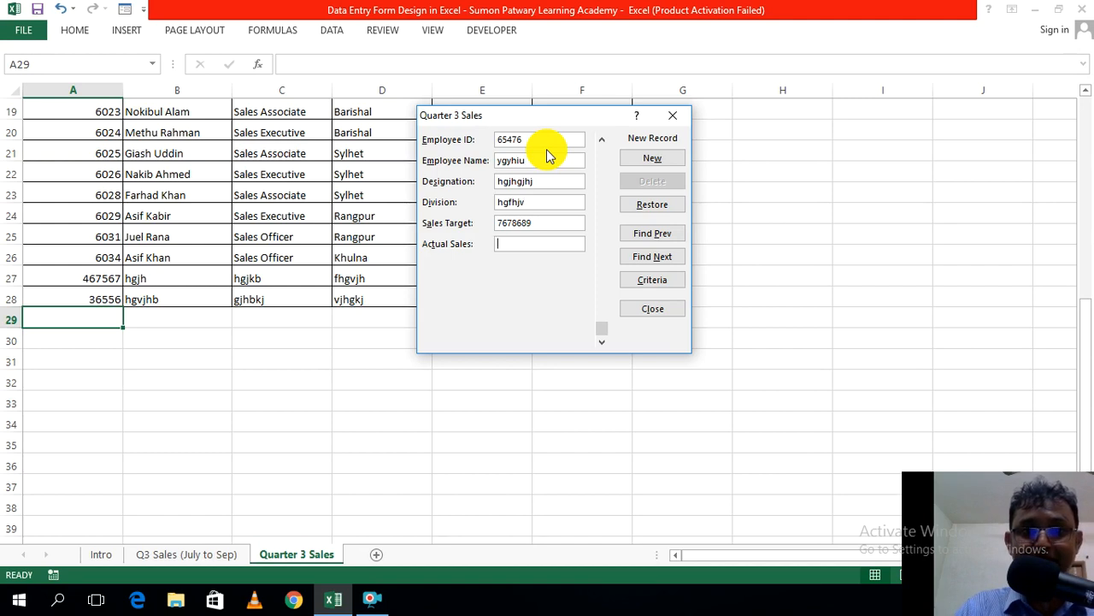
key(Return)
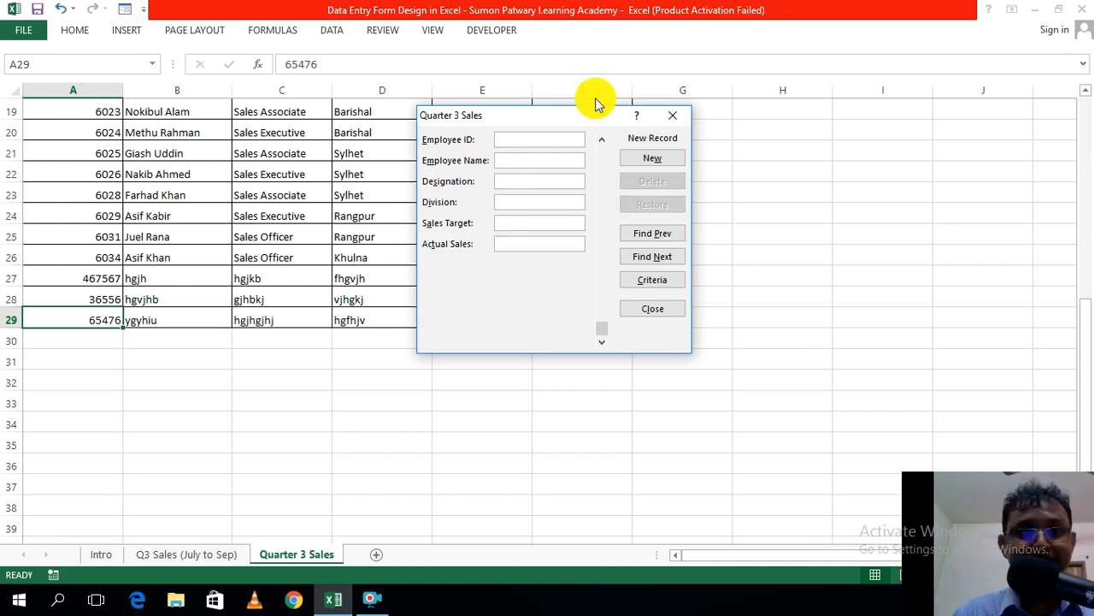
drag(569, 118, 572, 222)
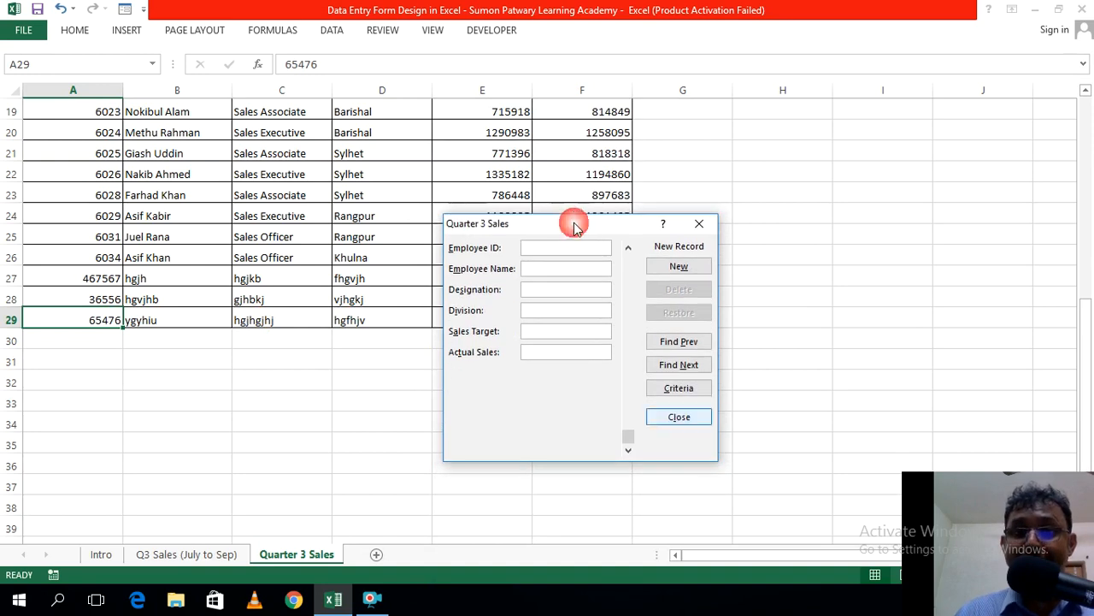
click(678, 417)
scroll(672, 406, up, 6)
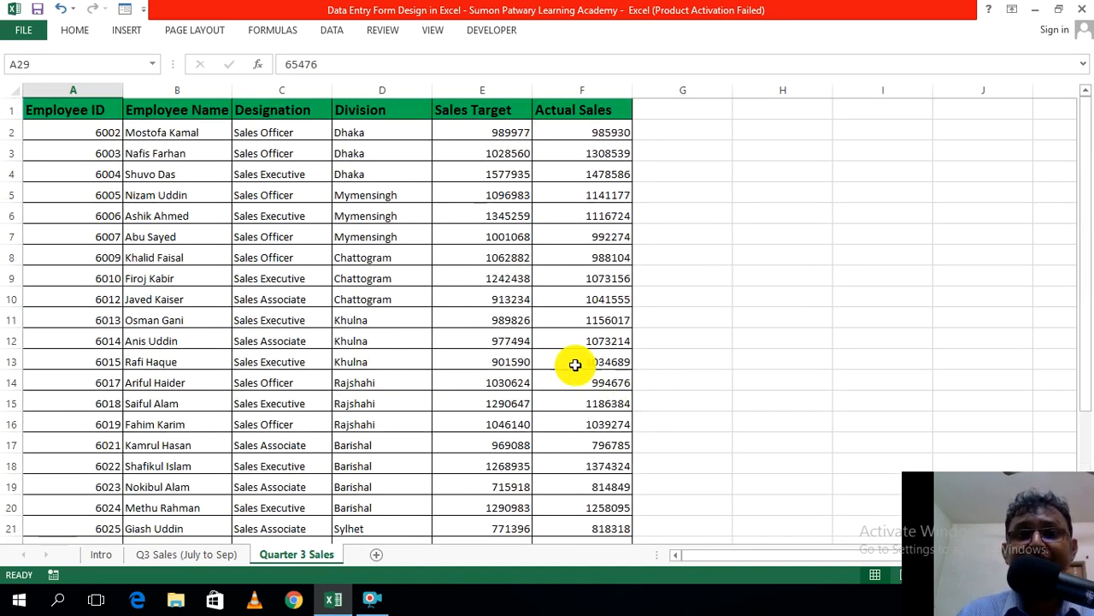